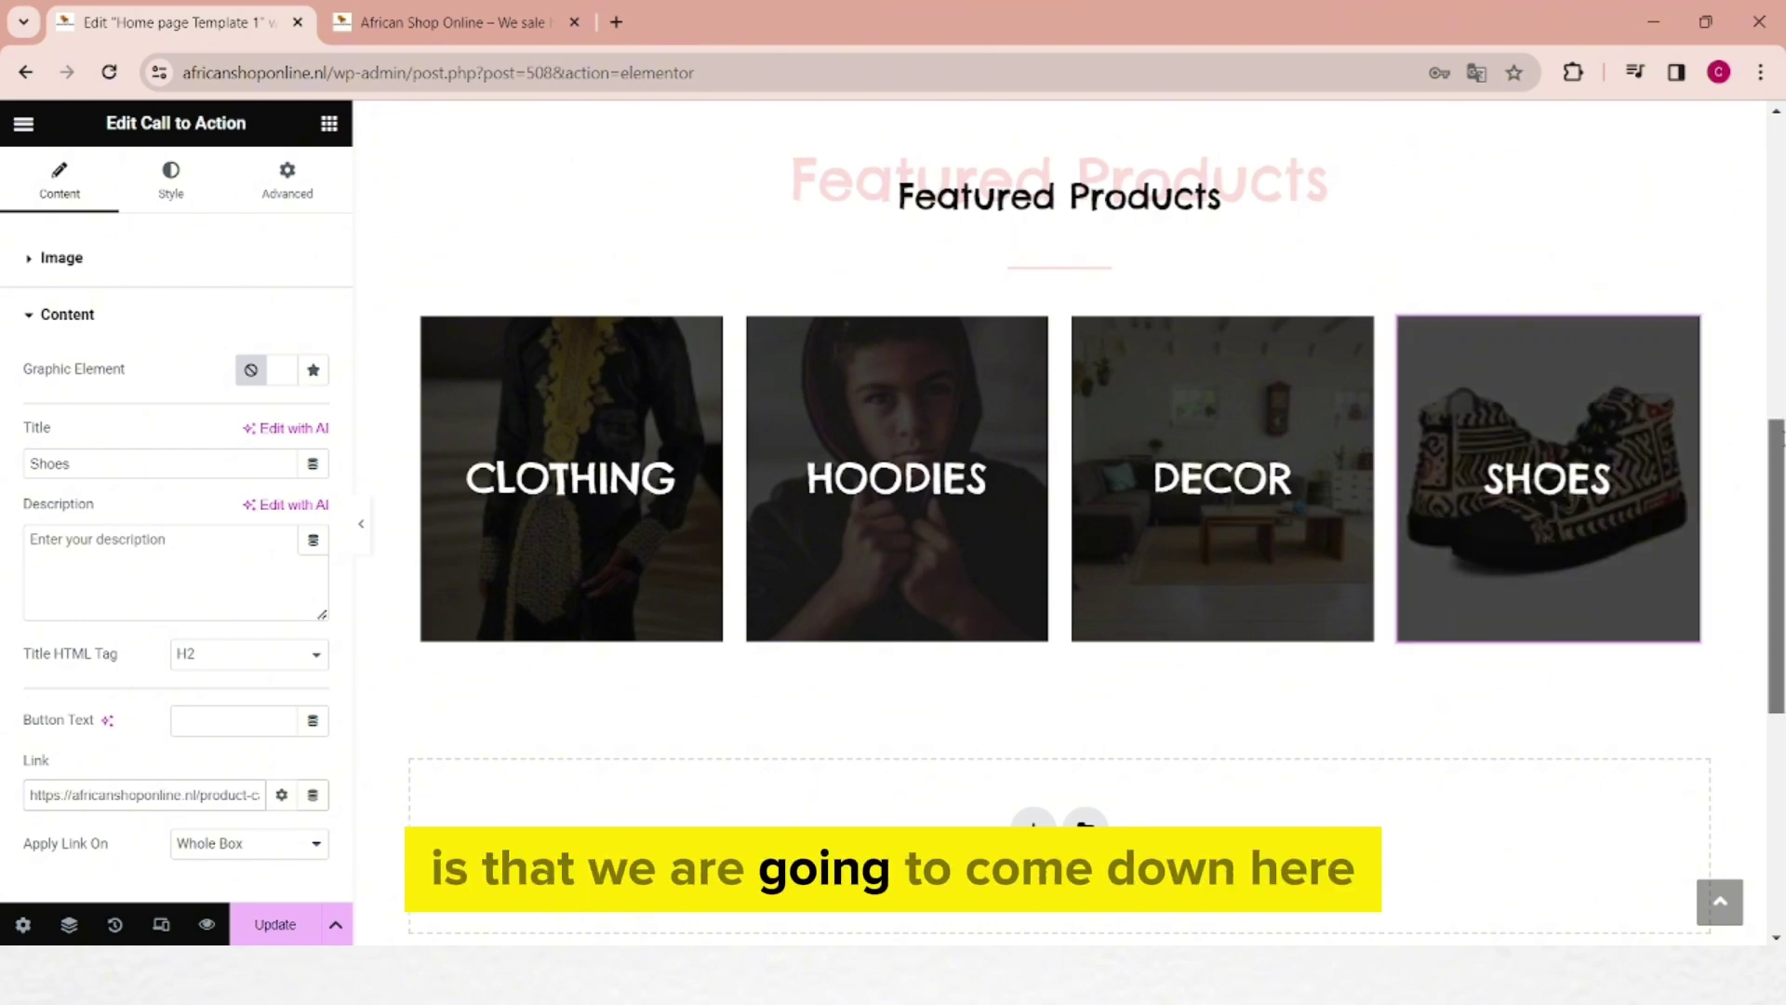
Step: Add a two-column section below the product category boxes and set its content width to Full Width
scroll(1777, 559, "down", 3)
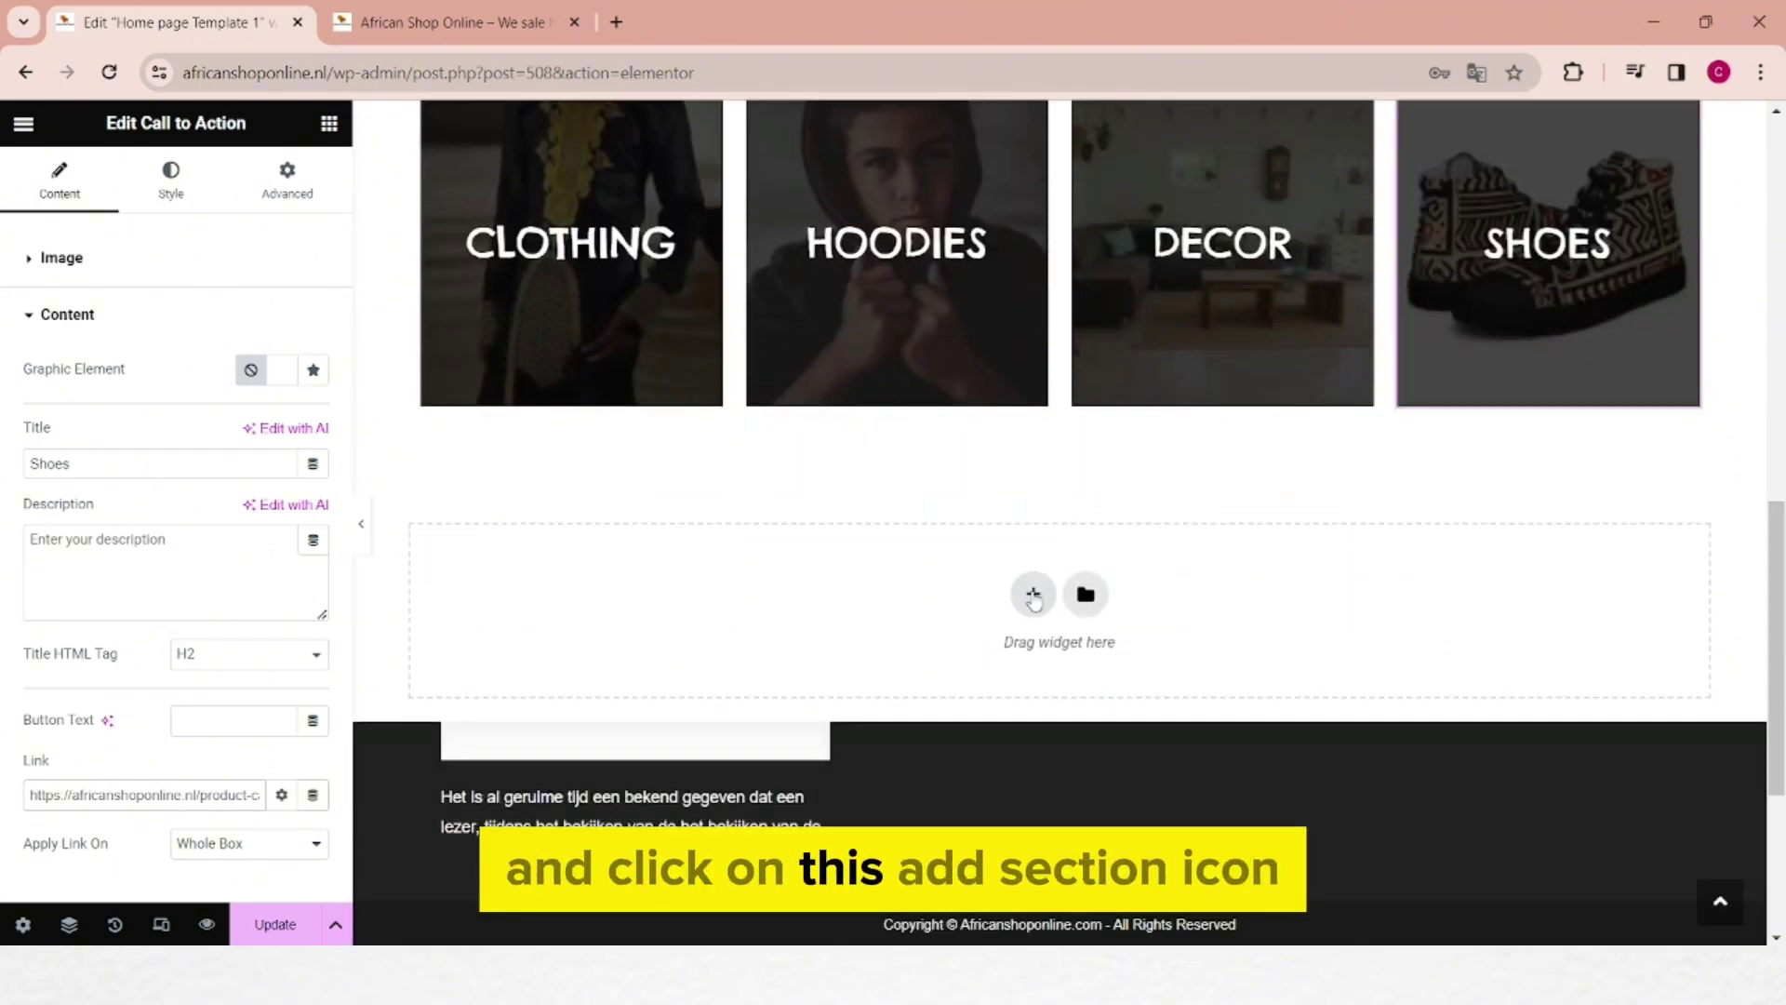
left_click(1033, 596)
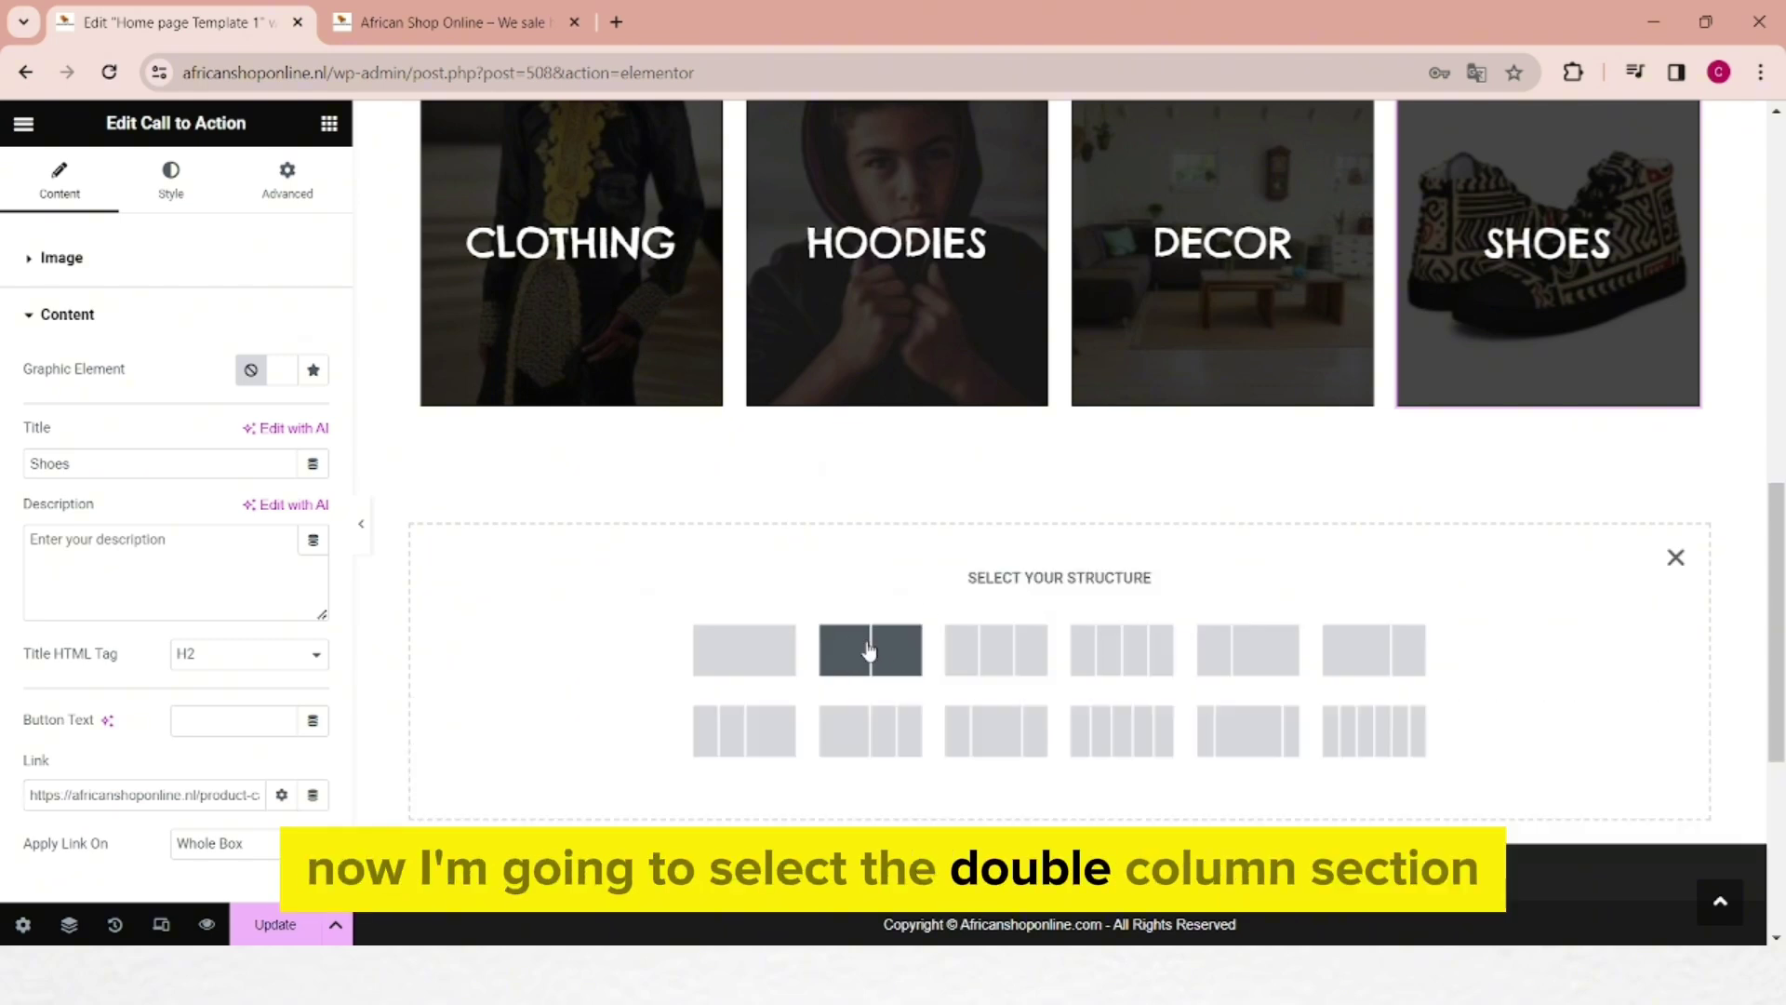
left_click(869, 650)
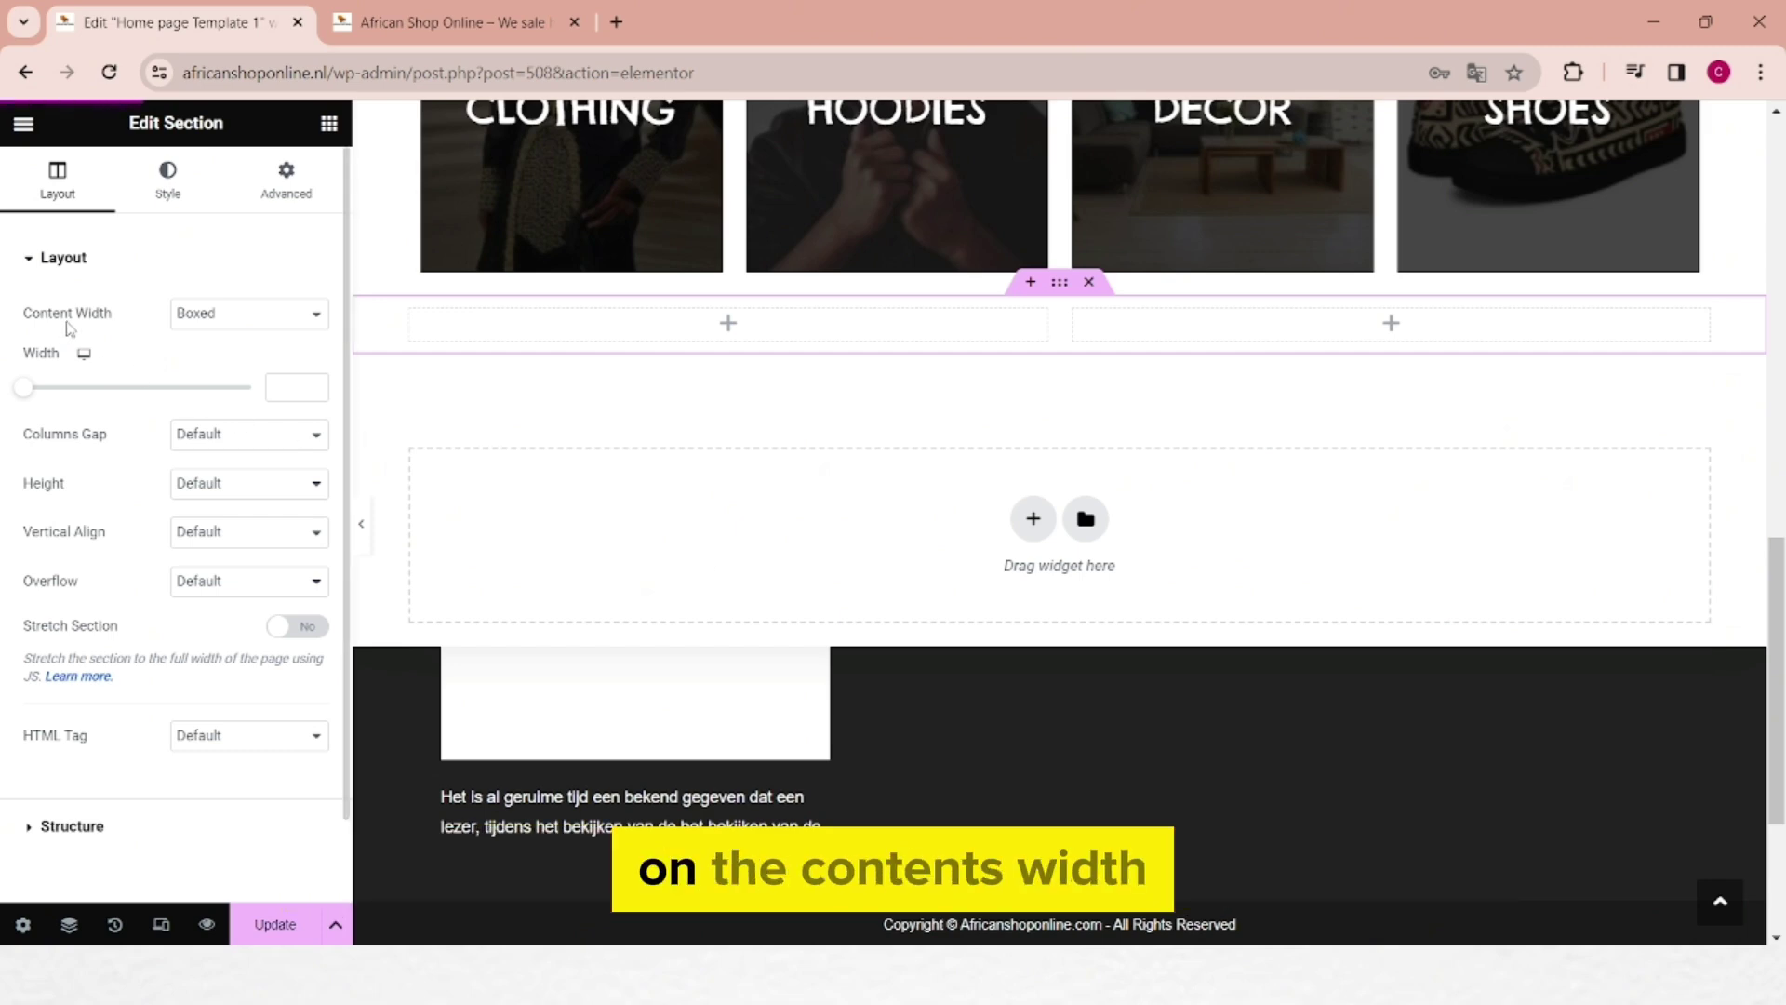
left_click(317, 317)
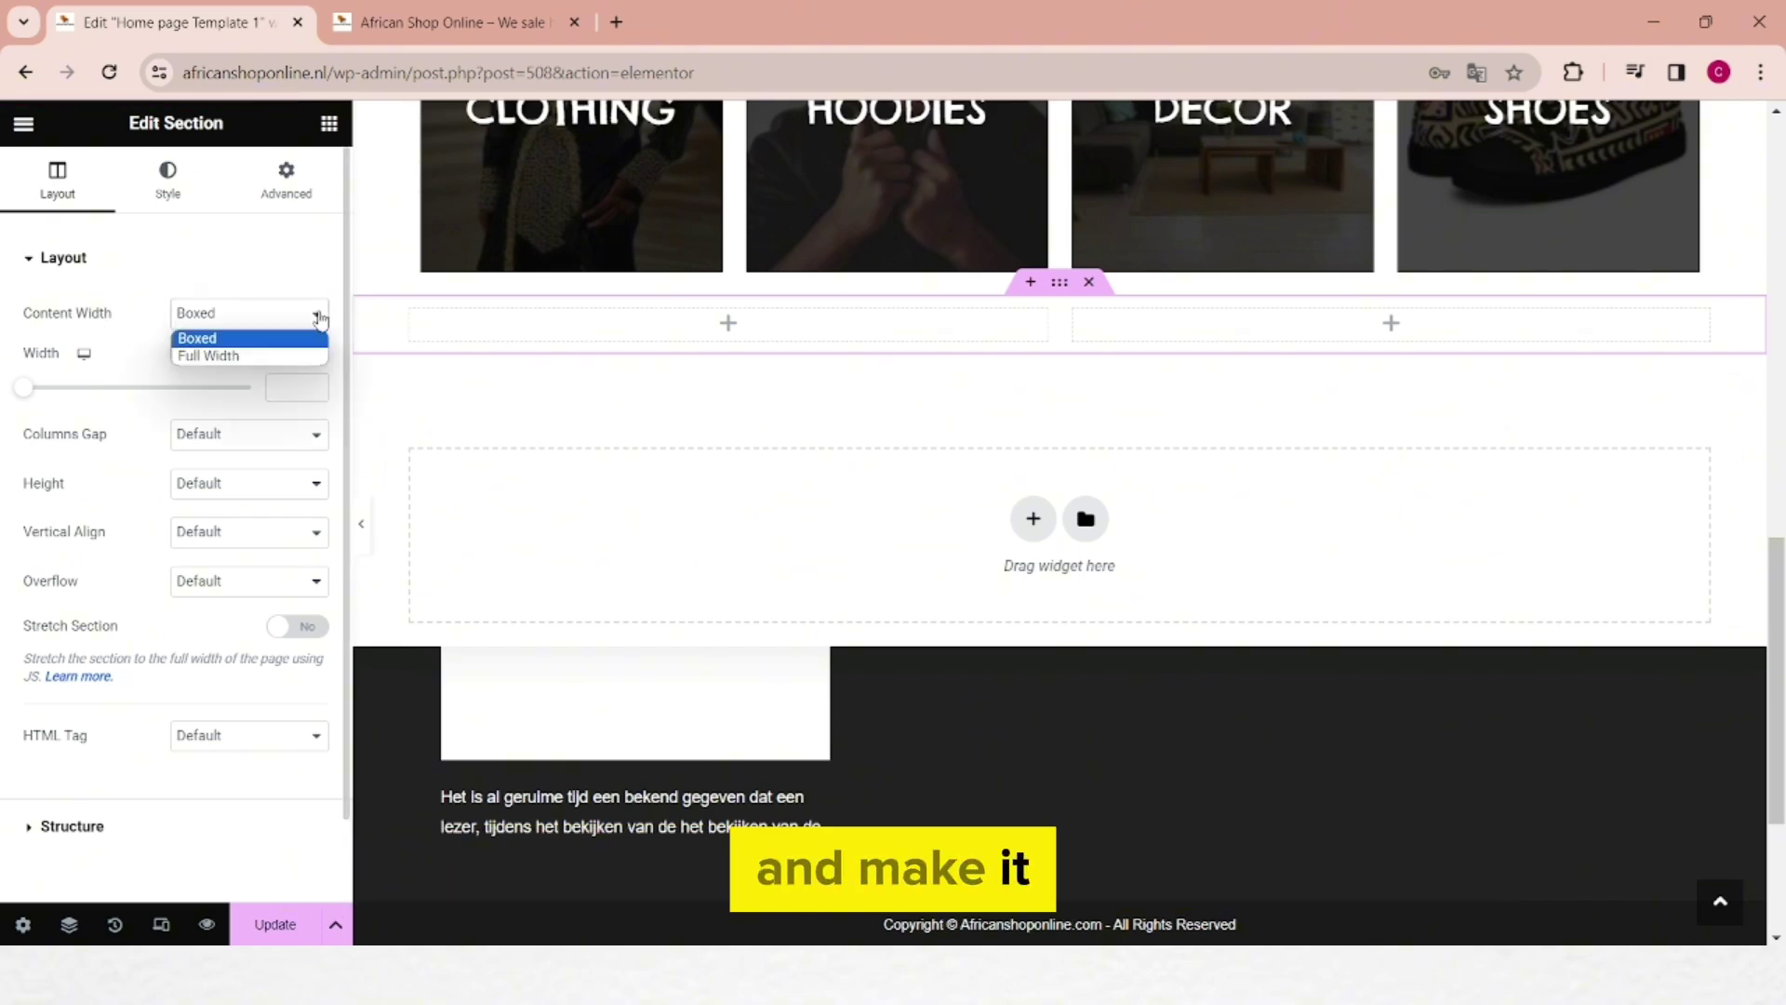
left_click(231, 357)
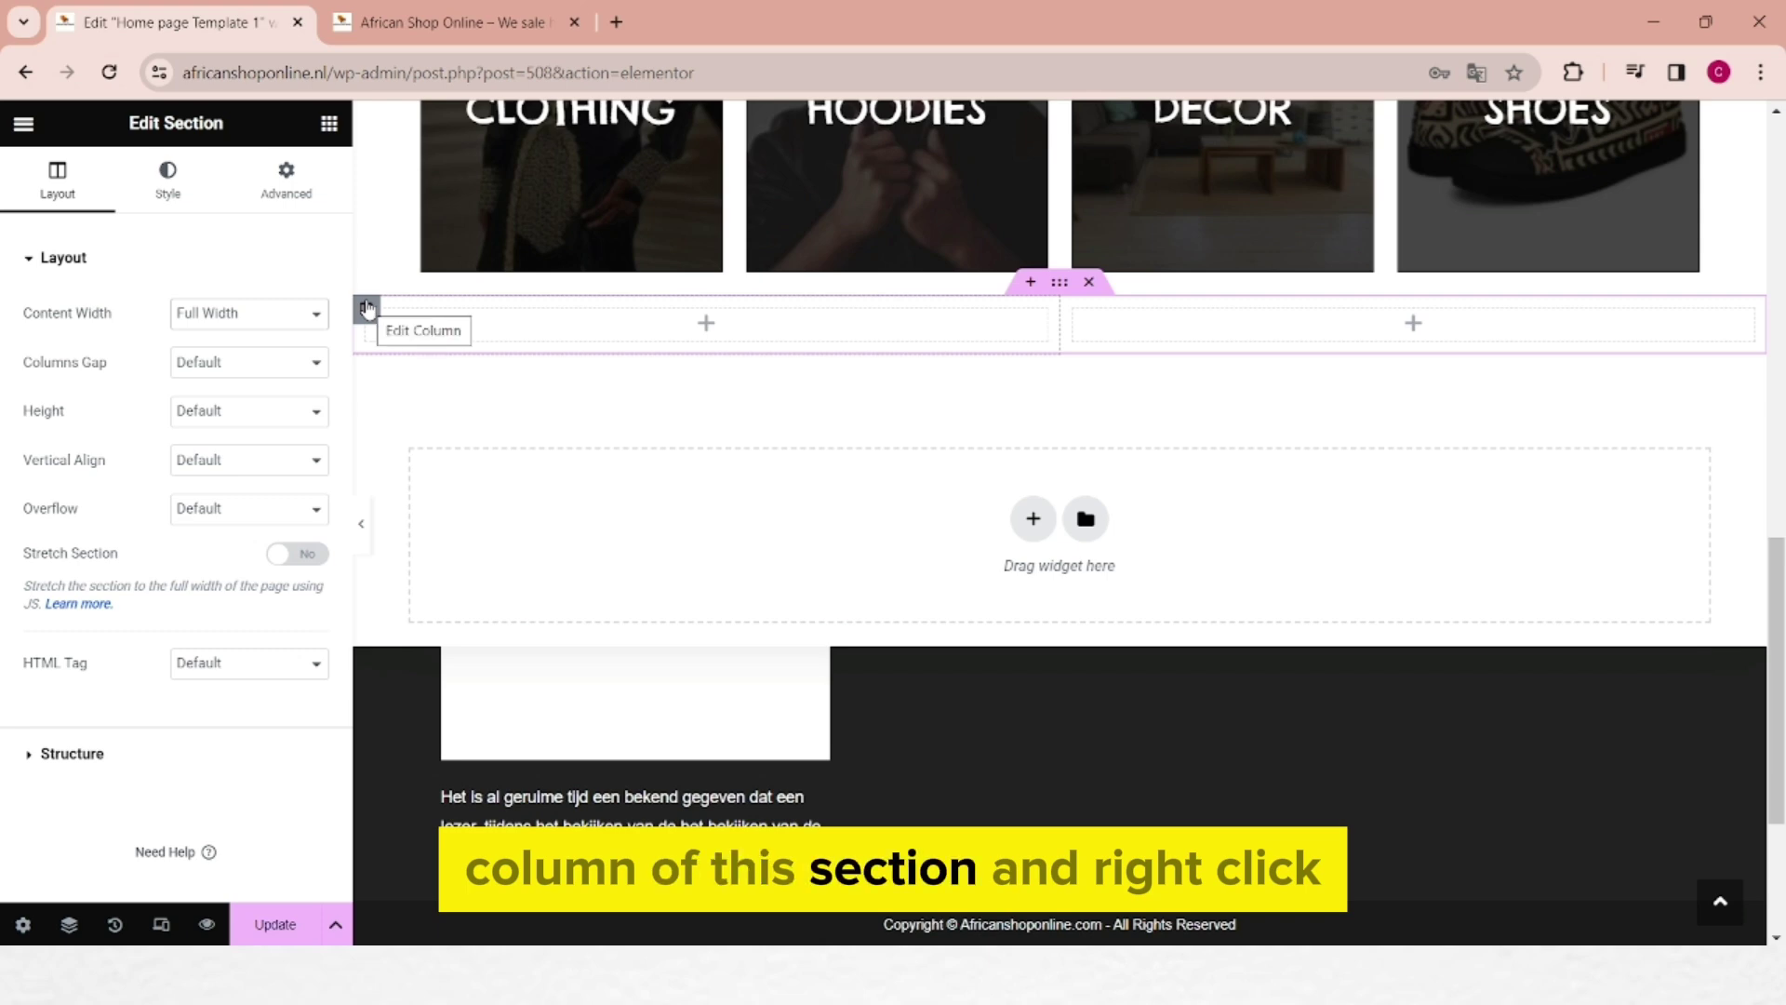
Step: Give the new section's first column a Classic background with the image ladies-dress-1.jpg from the media library
right_click(367, 309)
left_click(441, 330)
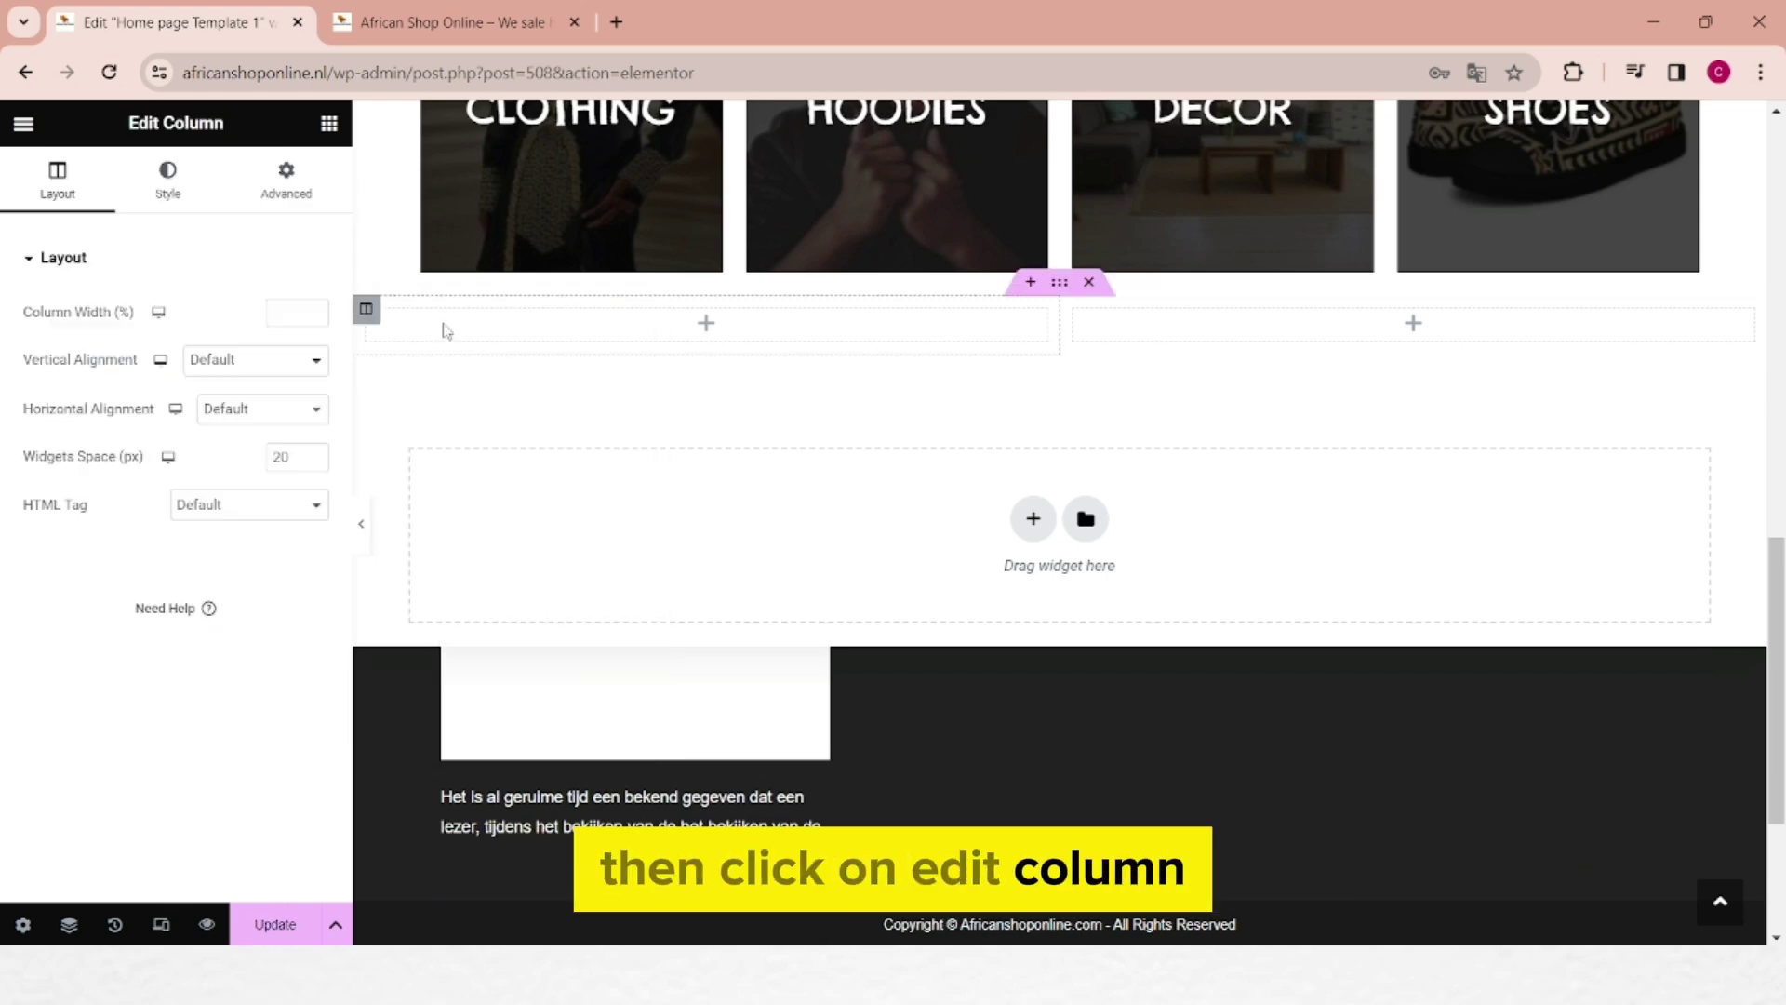
left_click(167, 186)
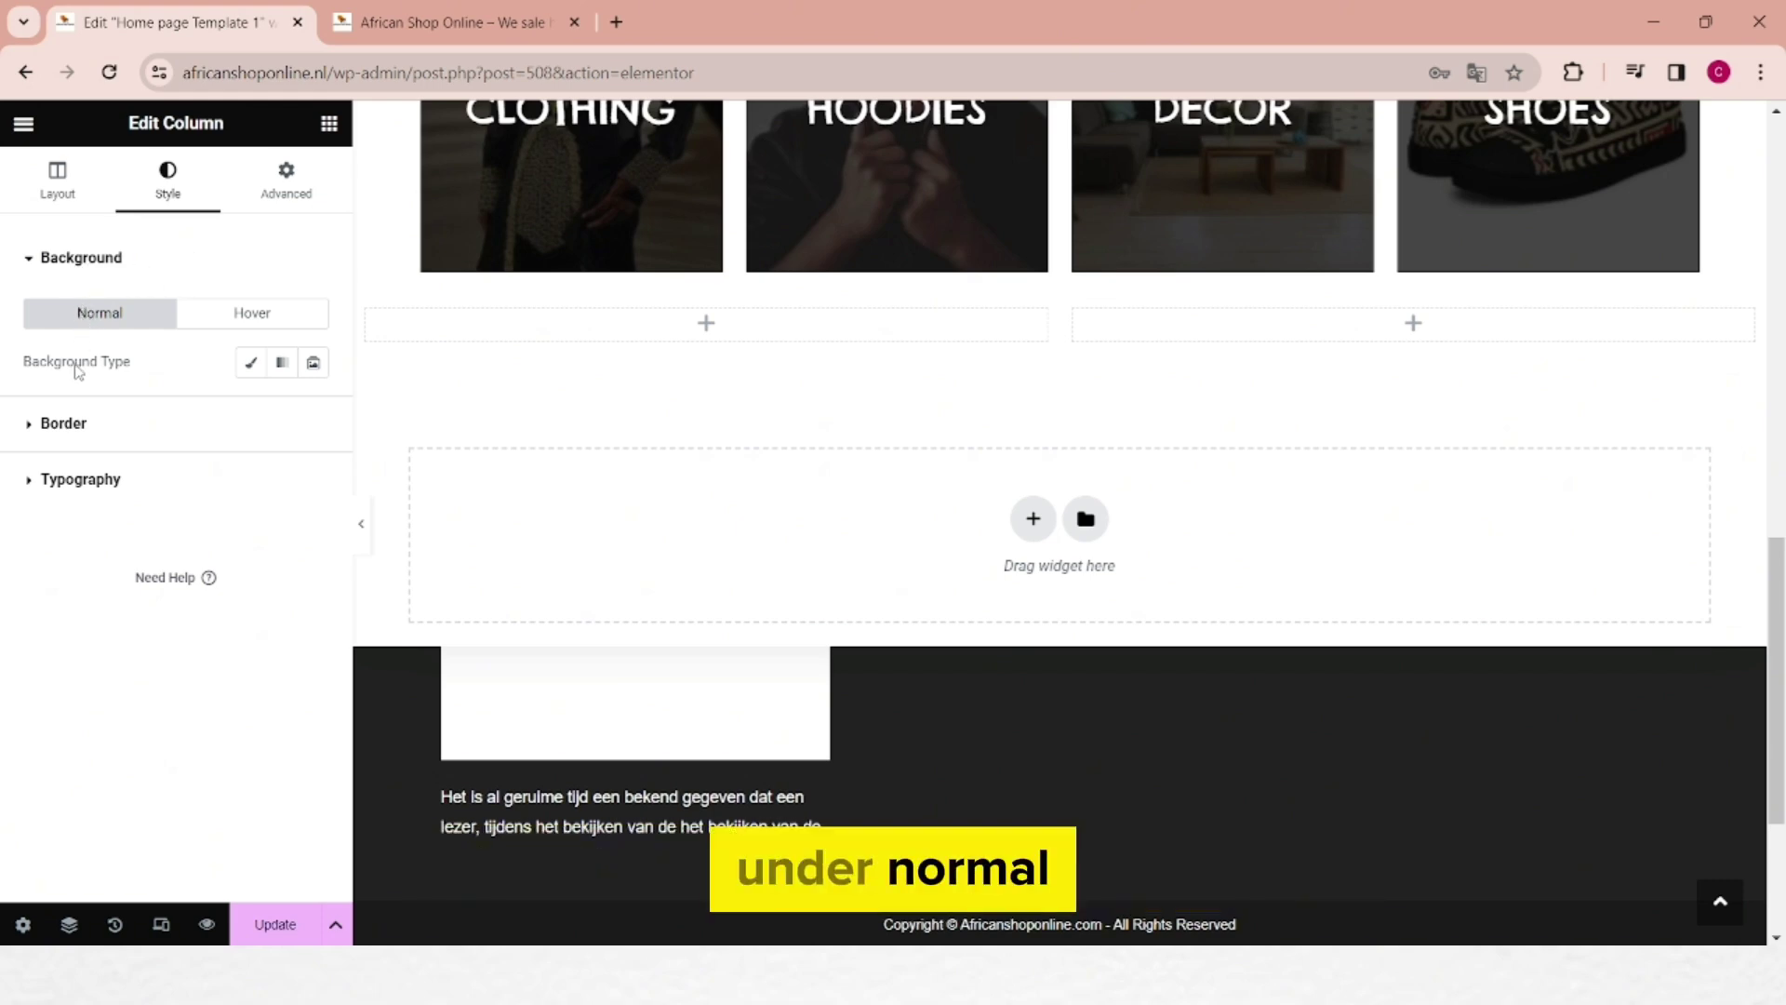
left_click(250, 365)
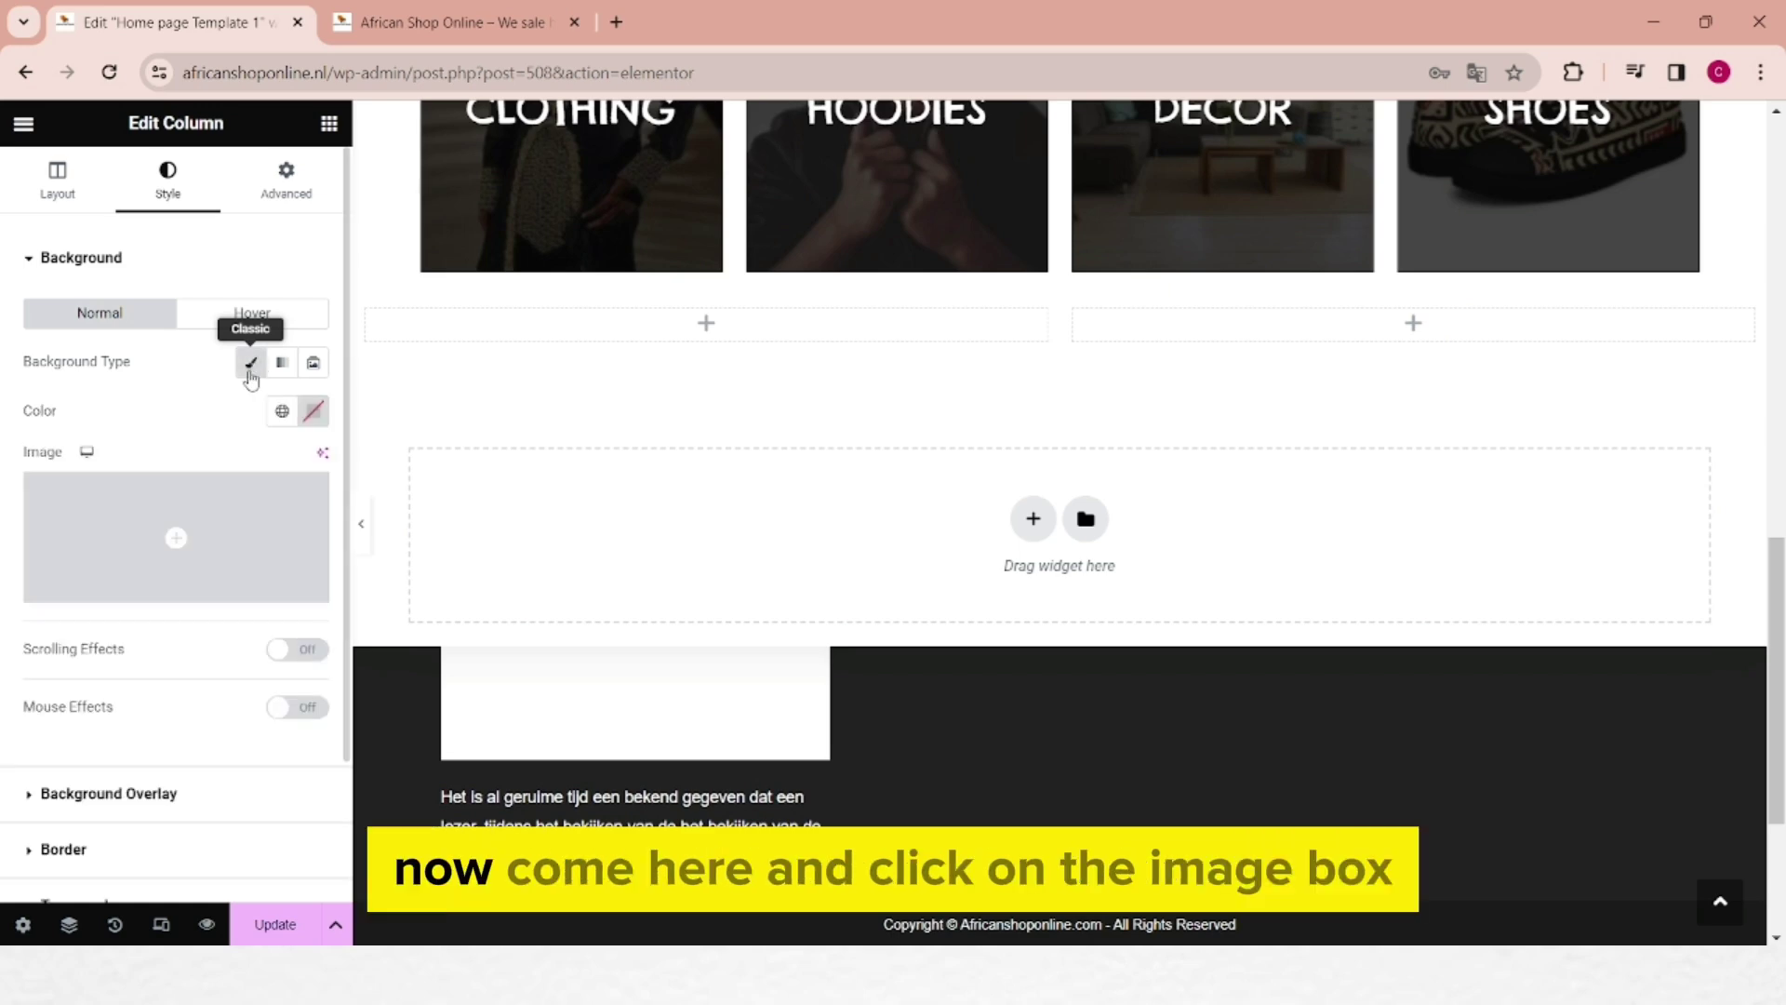
left_click(175, 539)
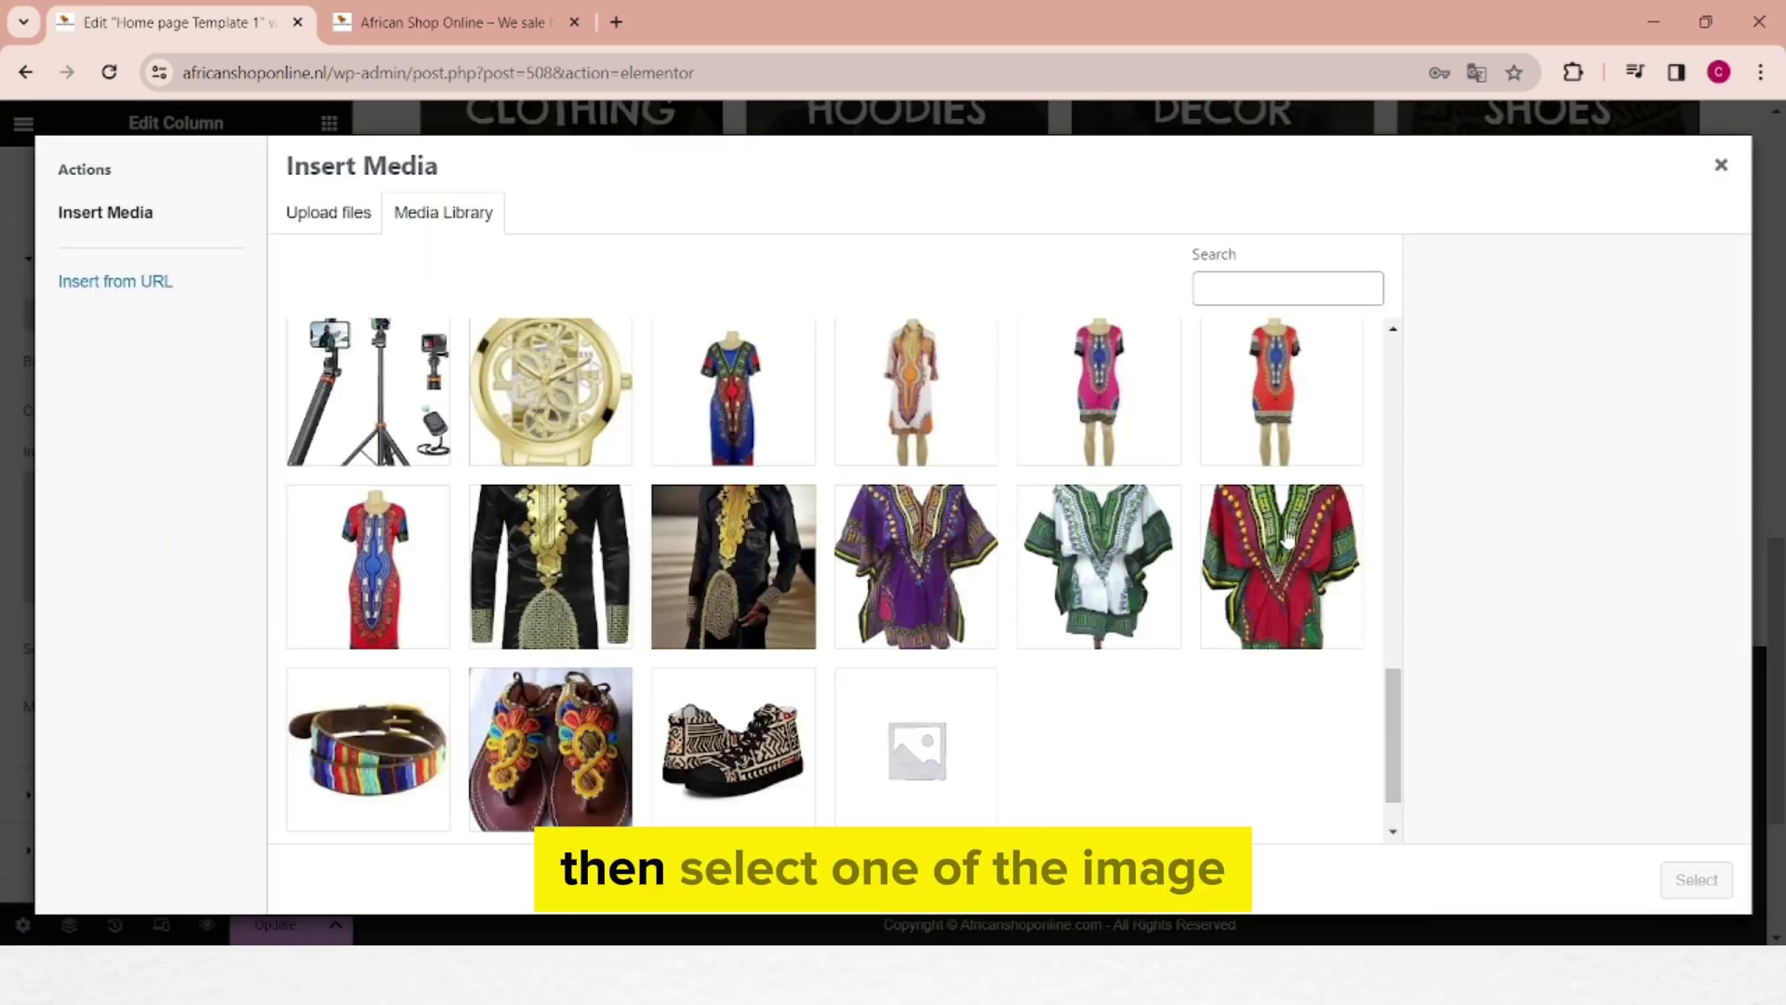
left_click(1288, 540)
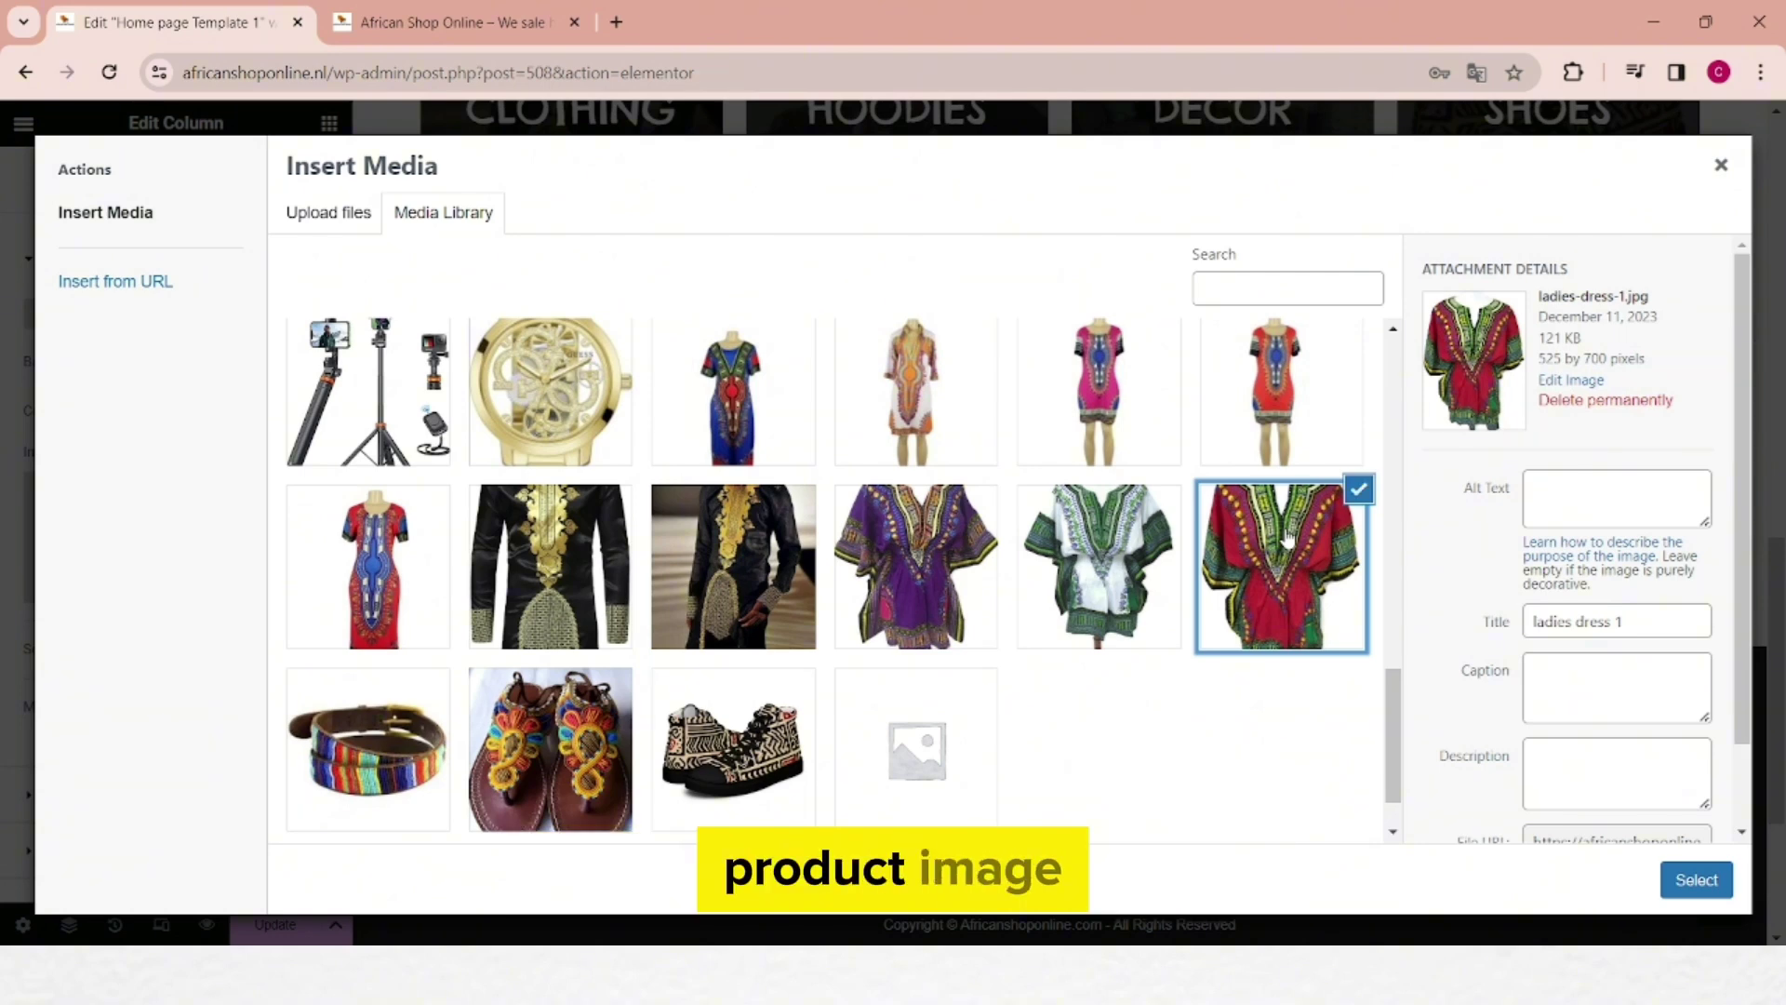
left_click(1693, 883)
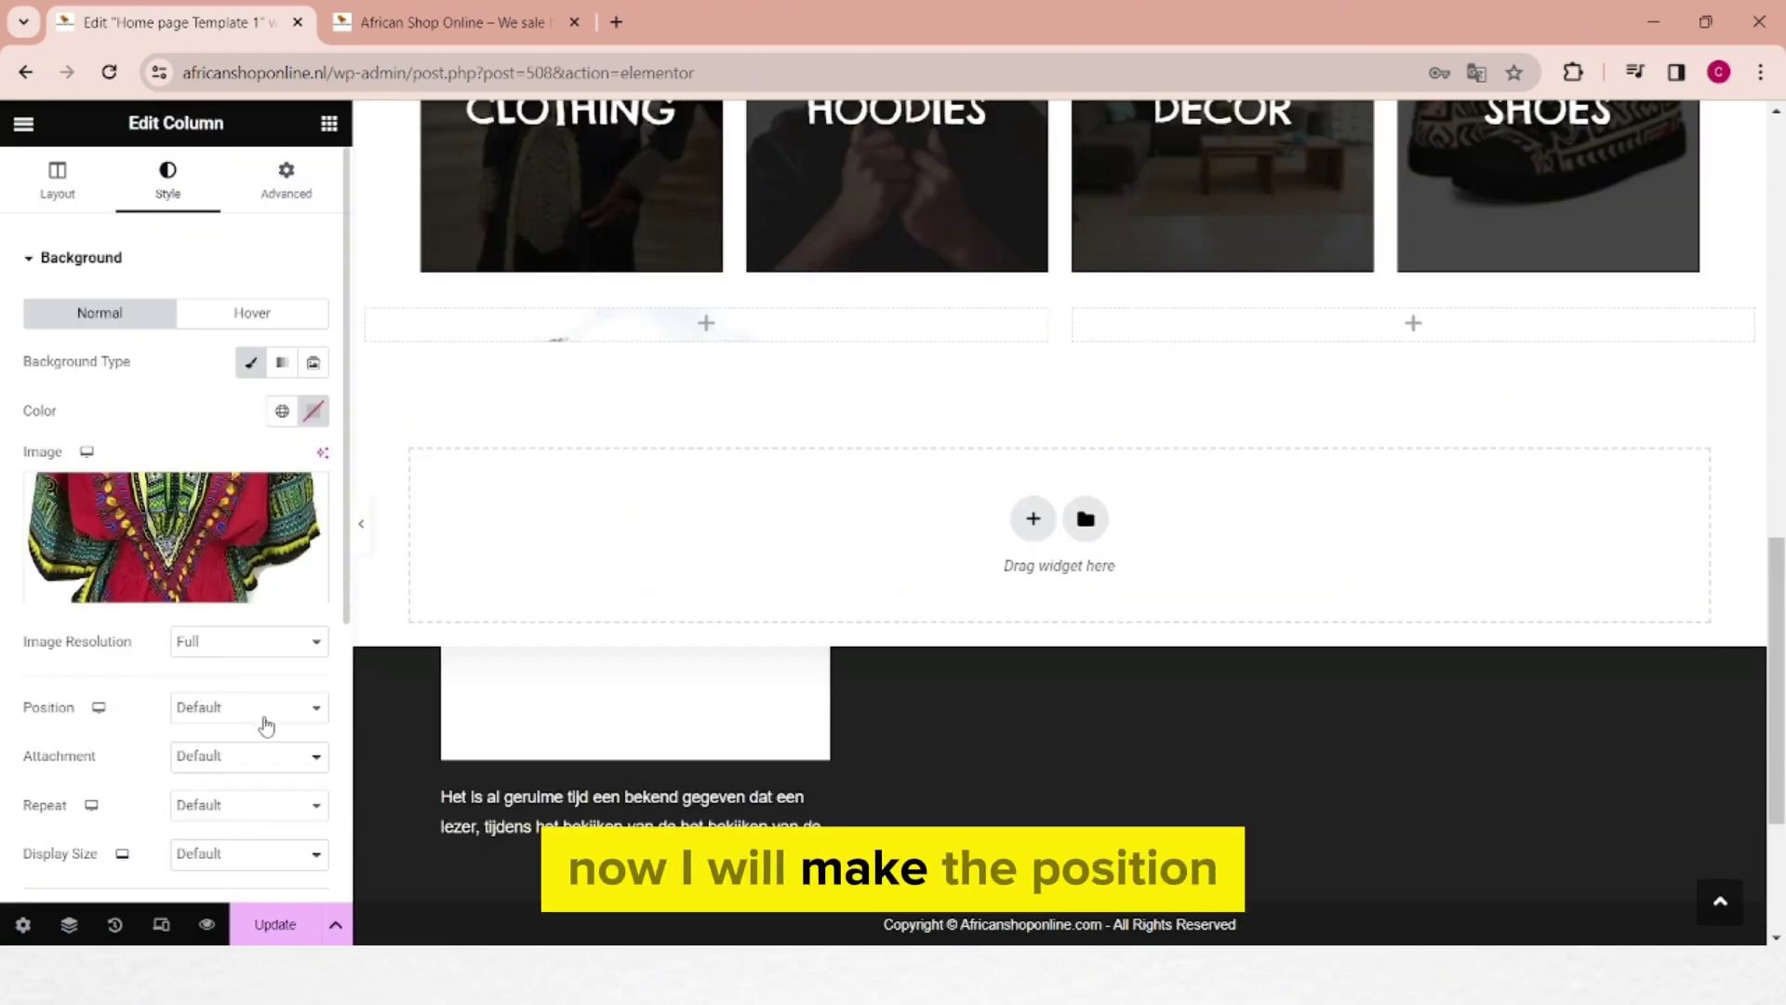
Step: Set the column's background image to Center Center position, Cover display size and Fixed attachment, and check it while scrolling
left_click(319, 710)
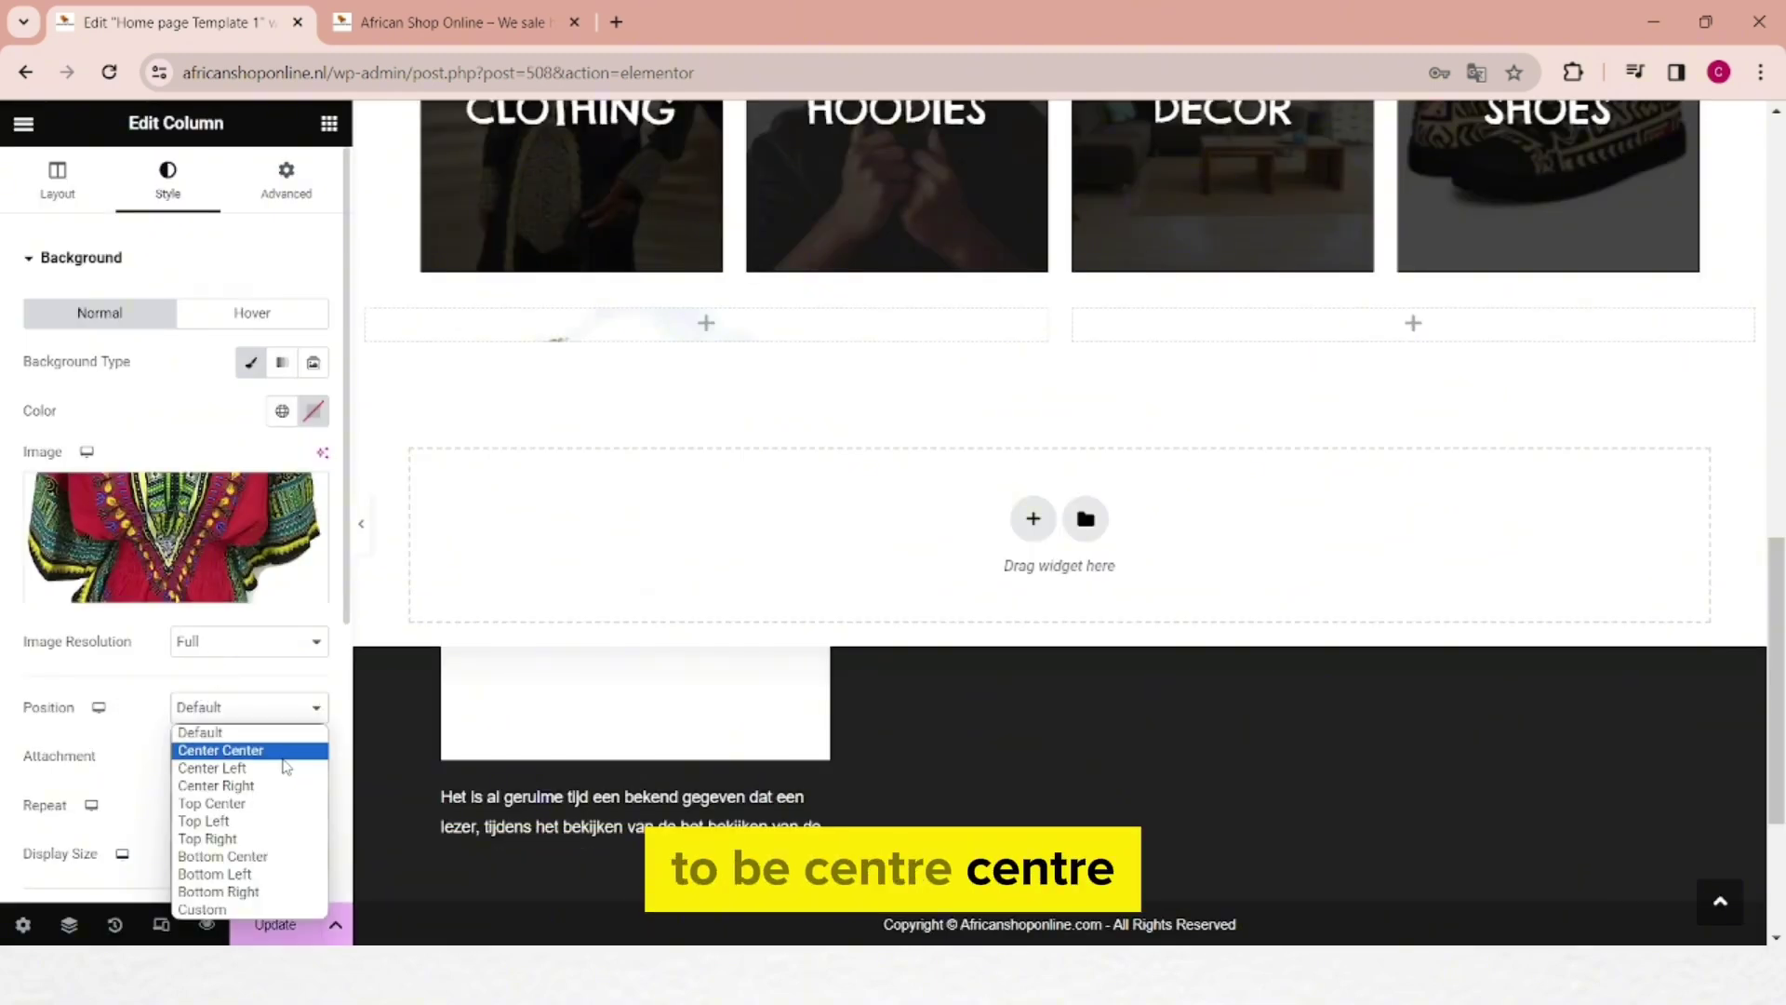
left_click(284, 754)
left_click(319, 854)
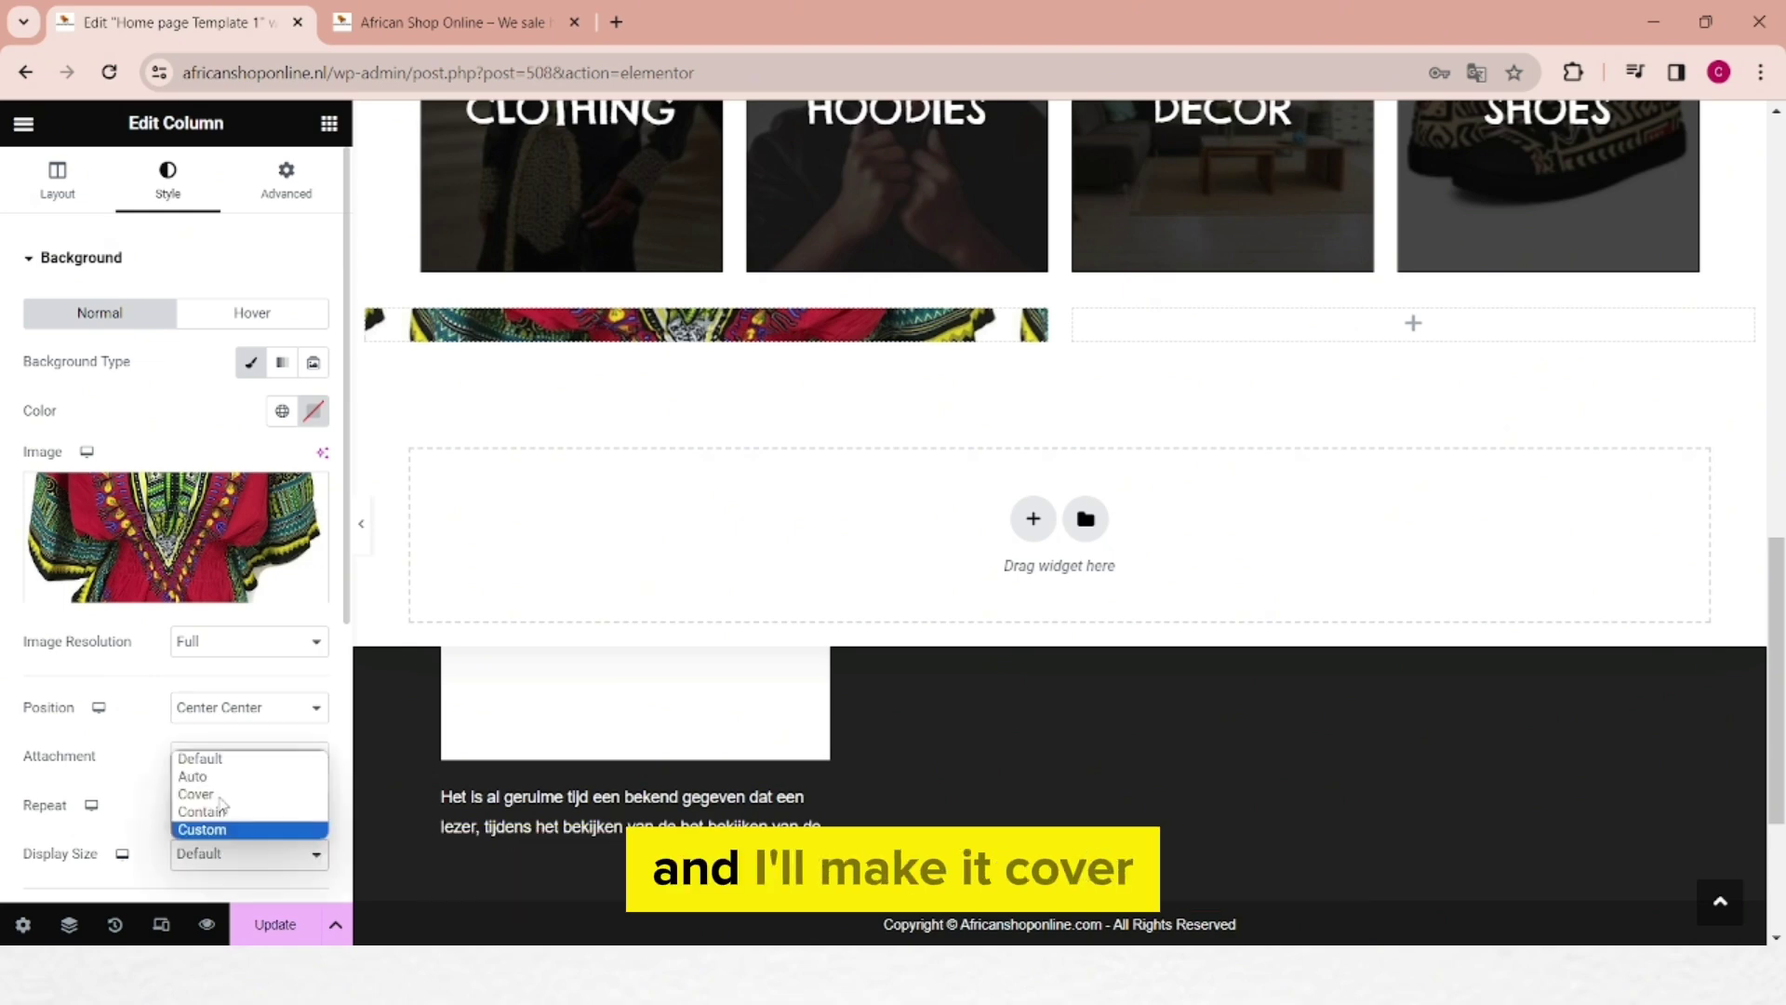
left_click(221, 802)
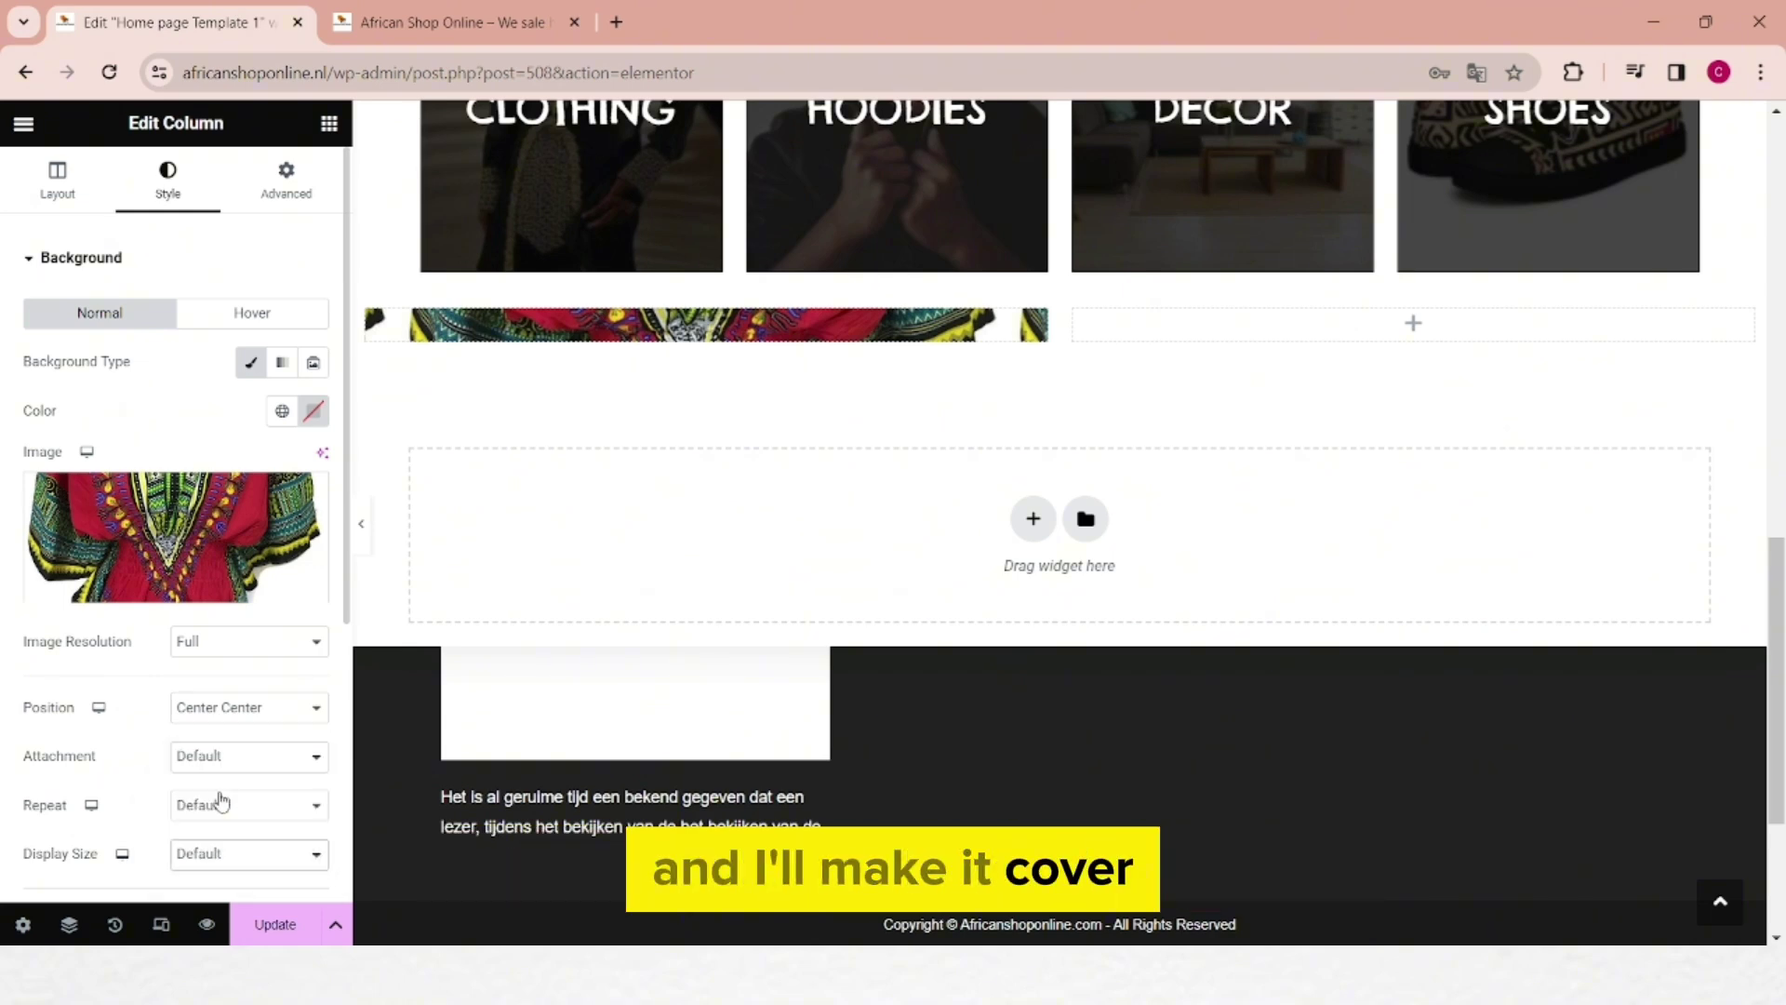
left_click(314, 755)
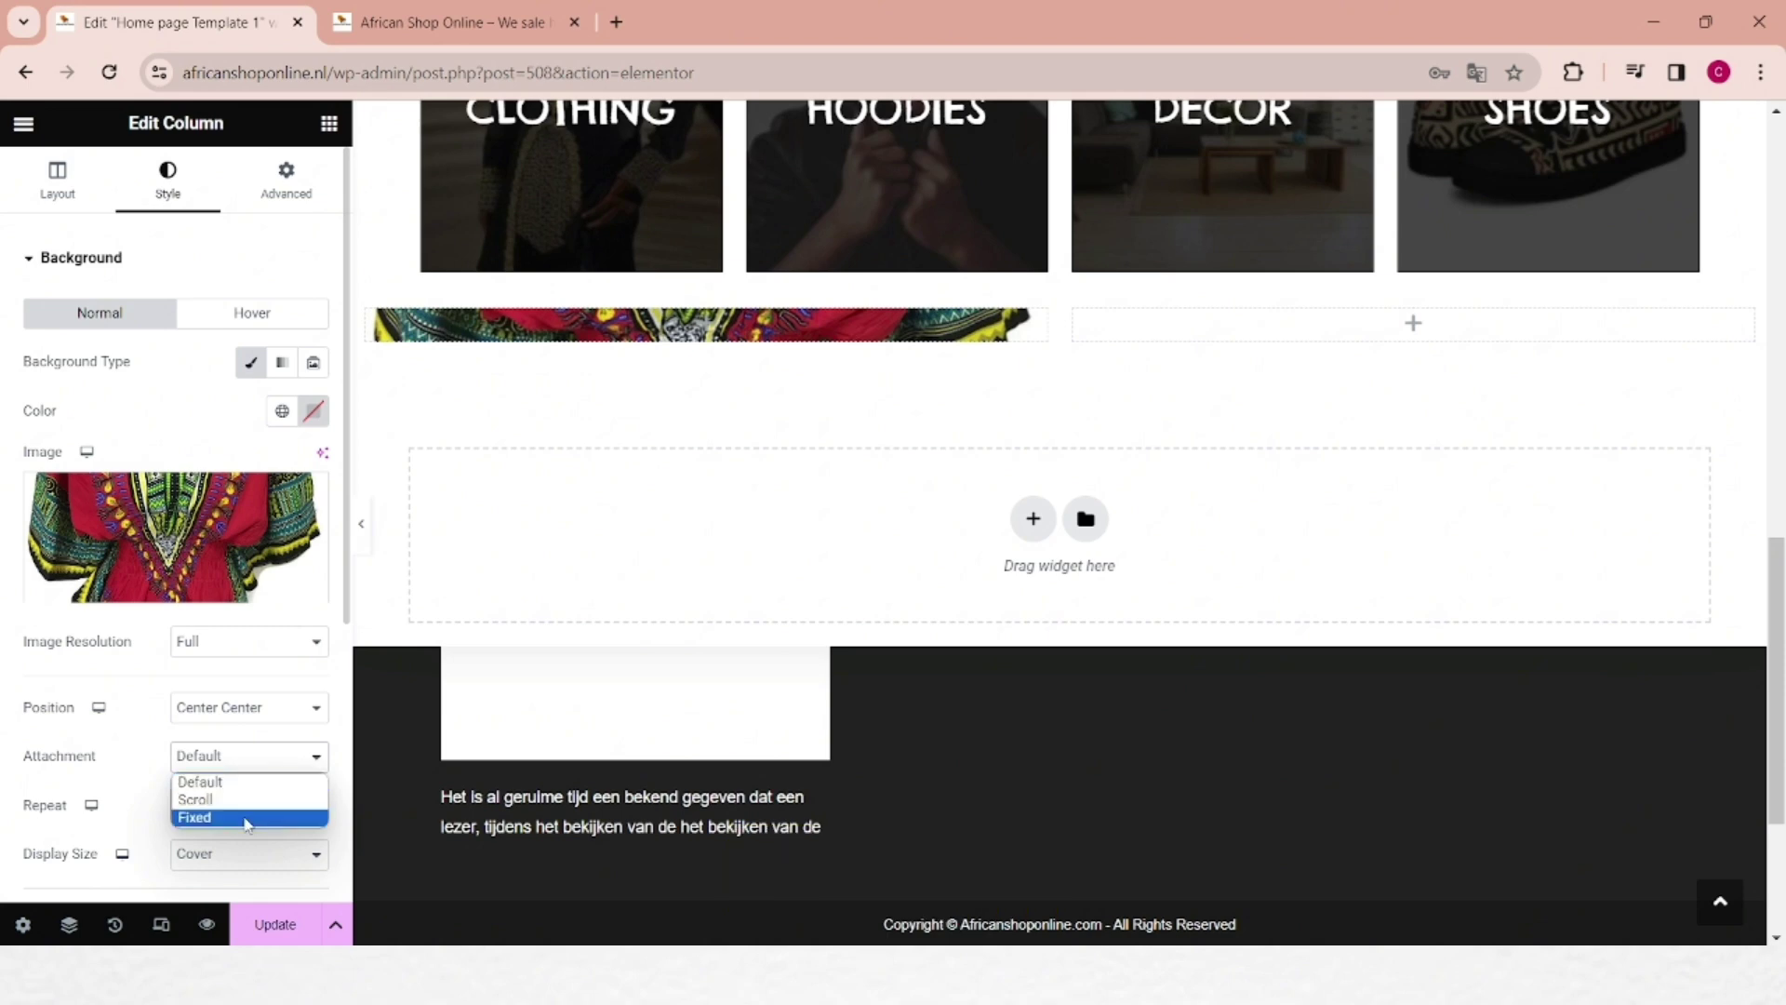
left_click(247, 818)
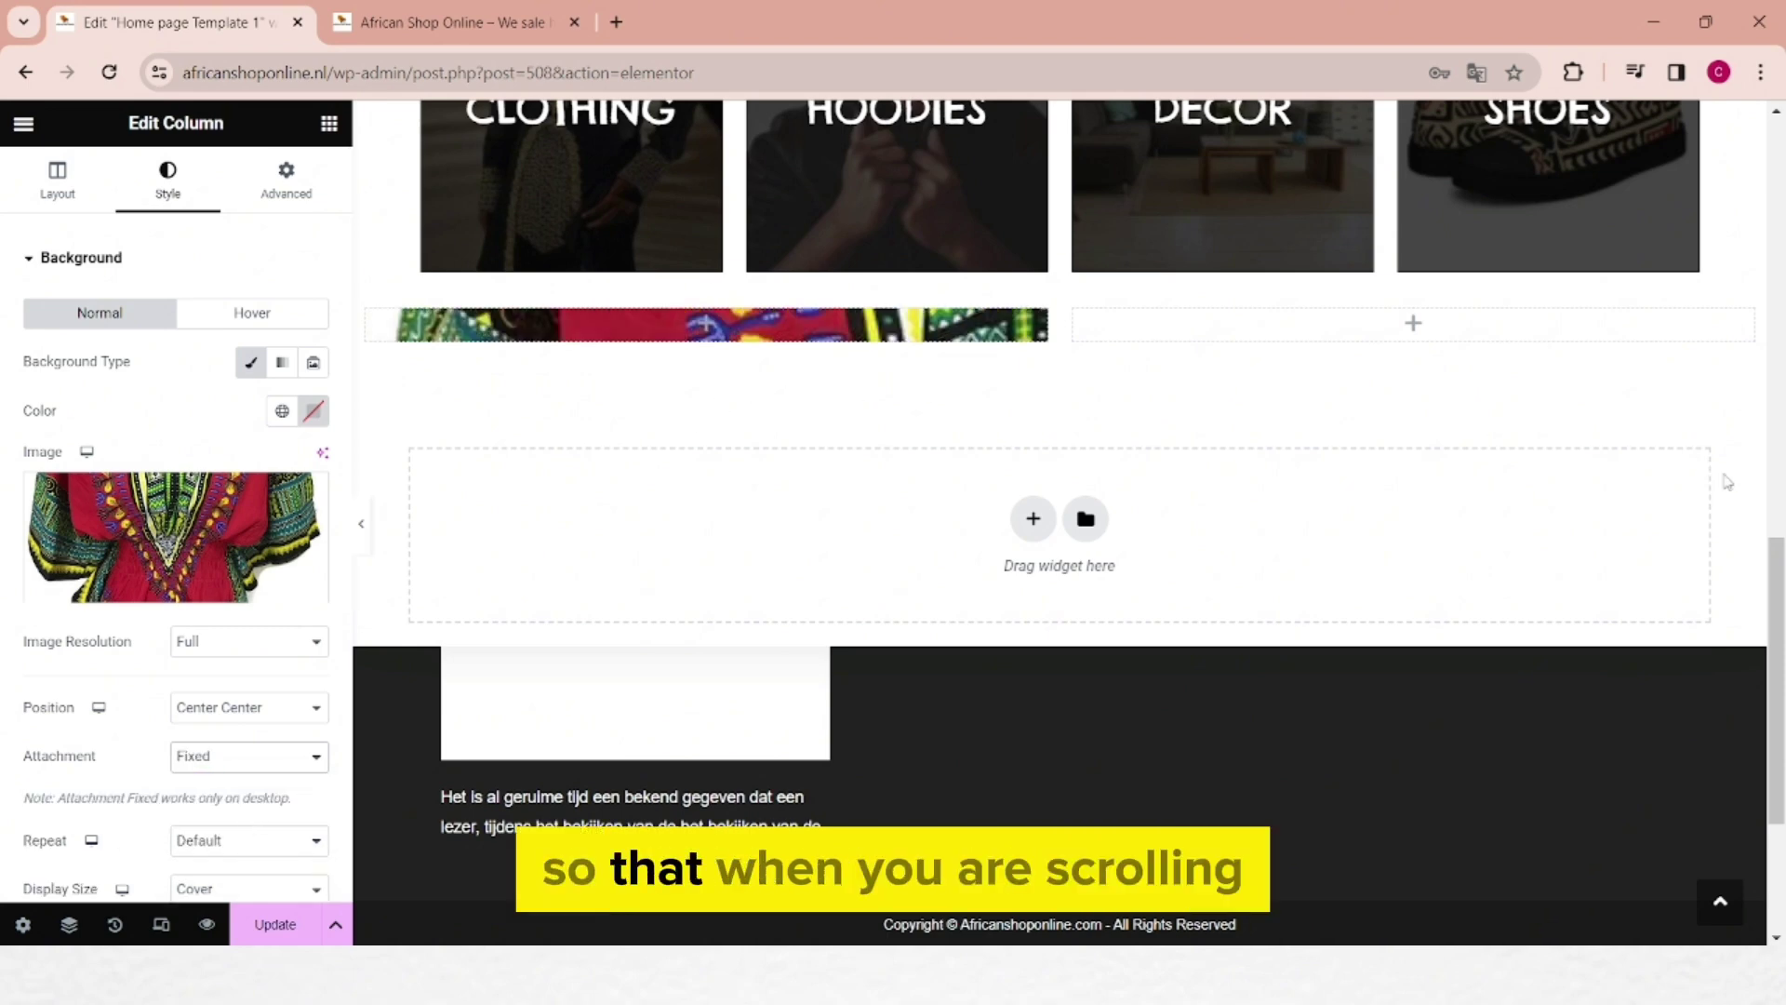
scroll(1727, 482, "up", 1)
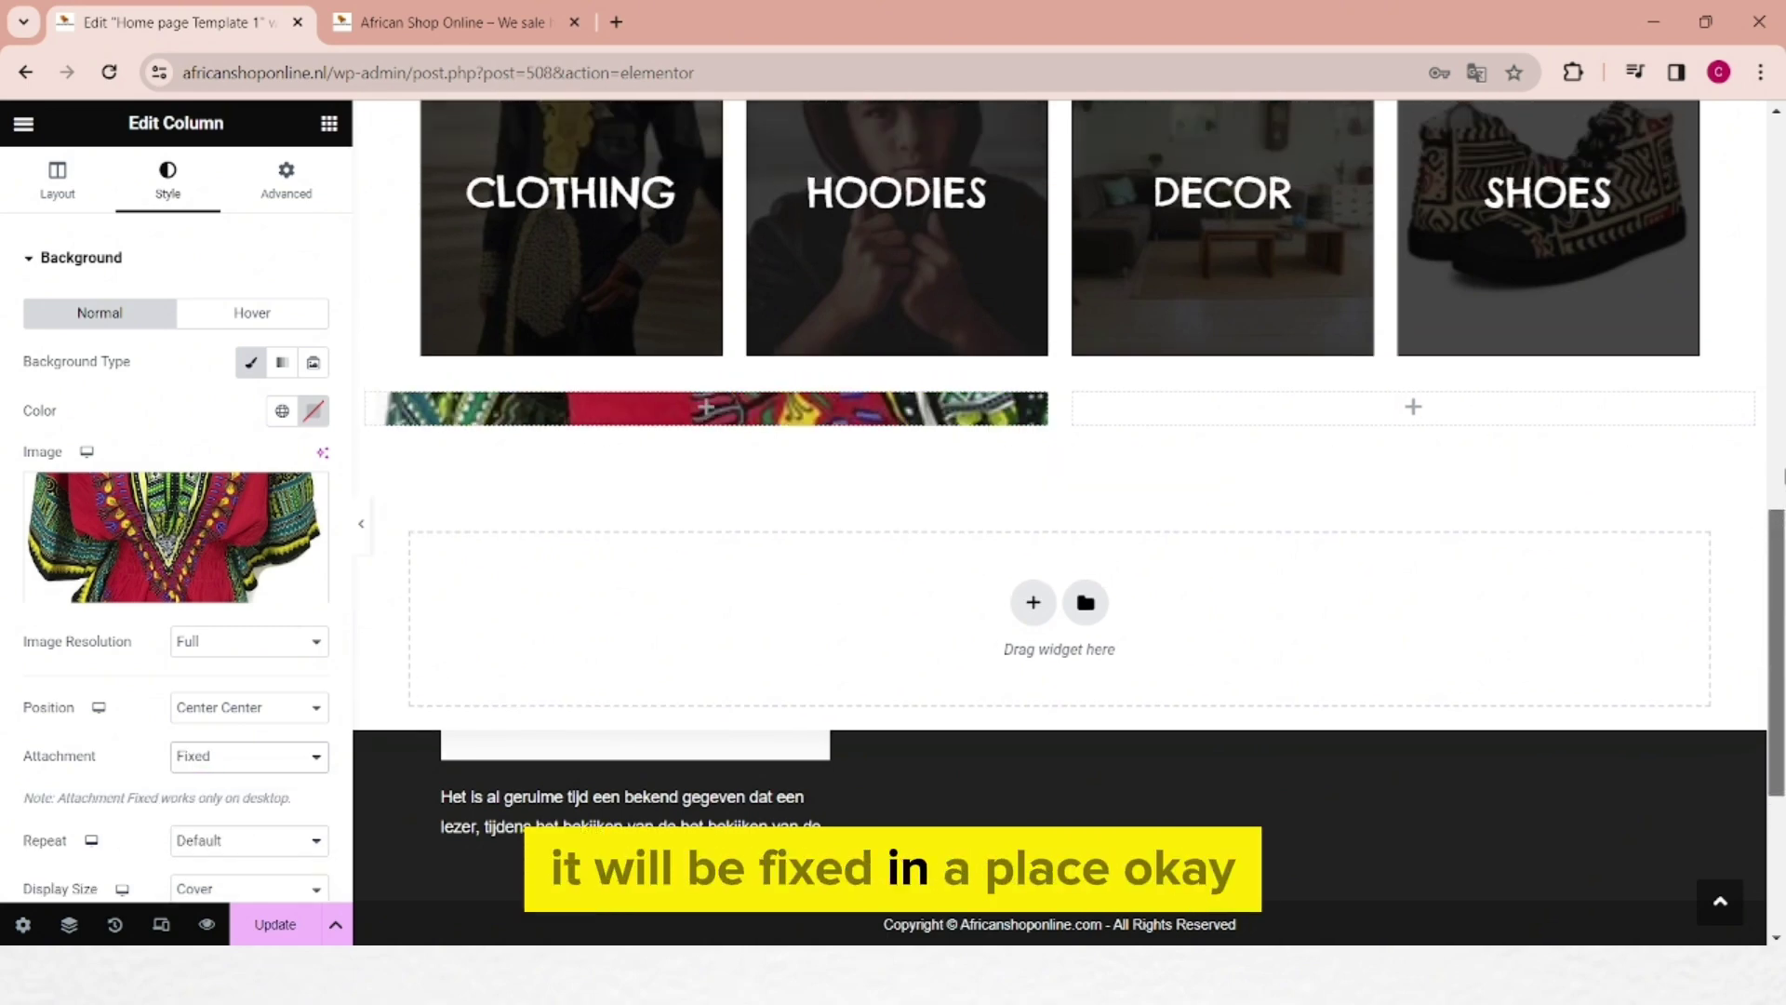
scroll(1122, 559, "up", 2)
scroll(1122, 575, "down", 3)
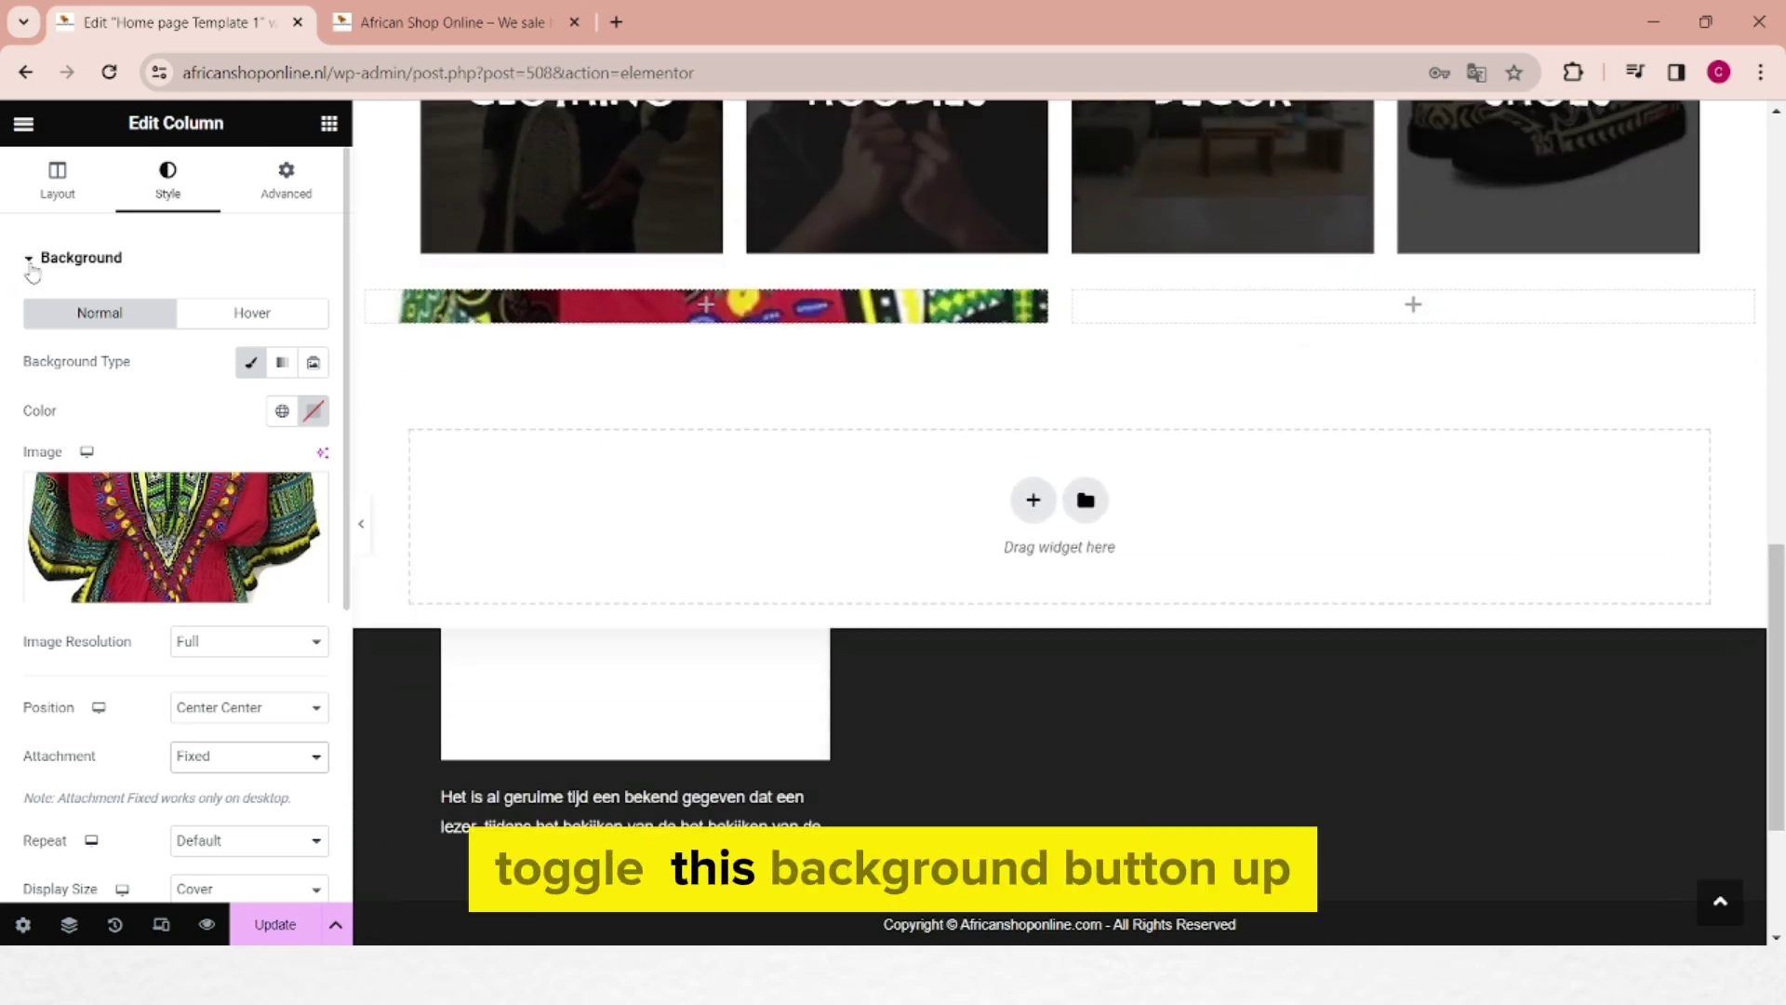
Step: Add a Classic background overlay to the column in black (#000000) with the color's opacity slightly reduced
left_click(33, 265)
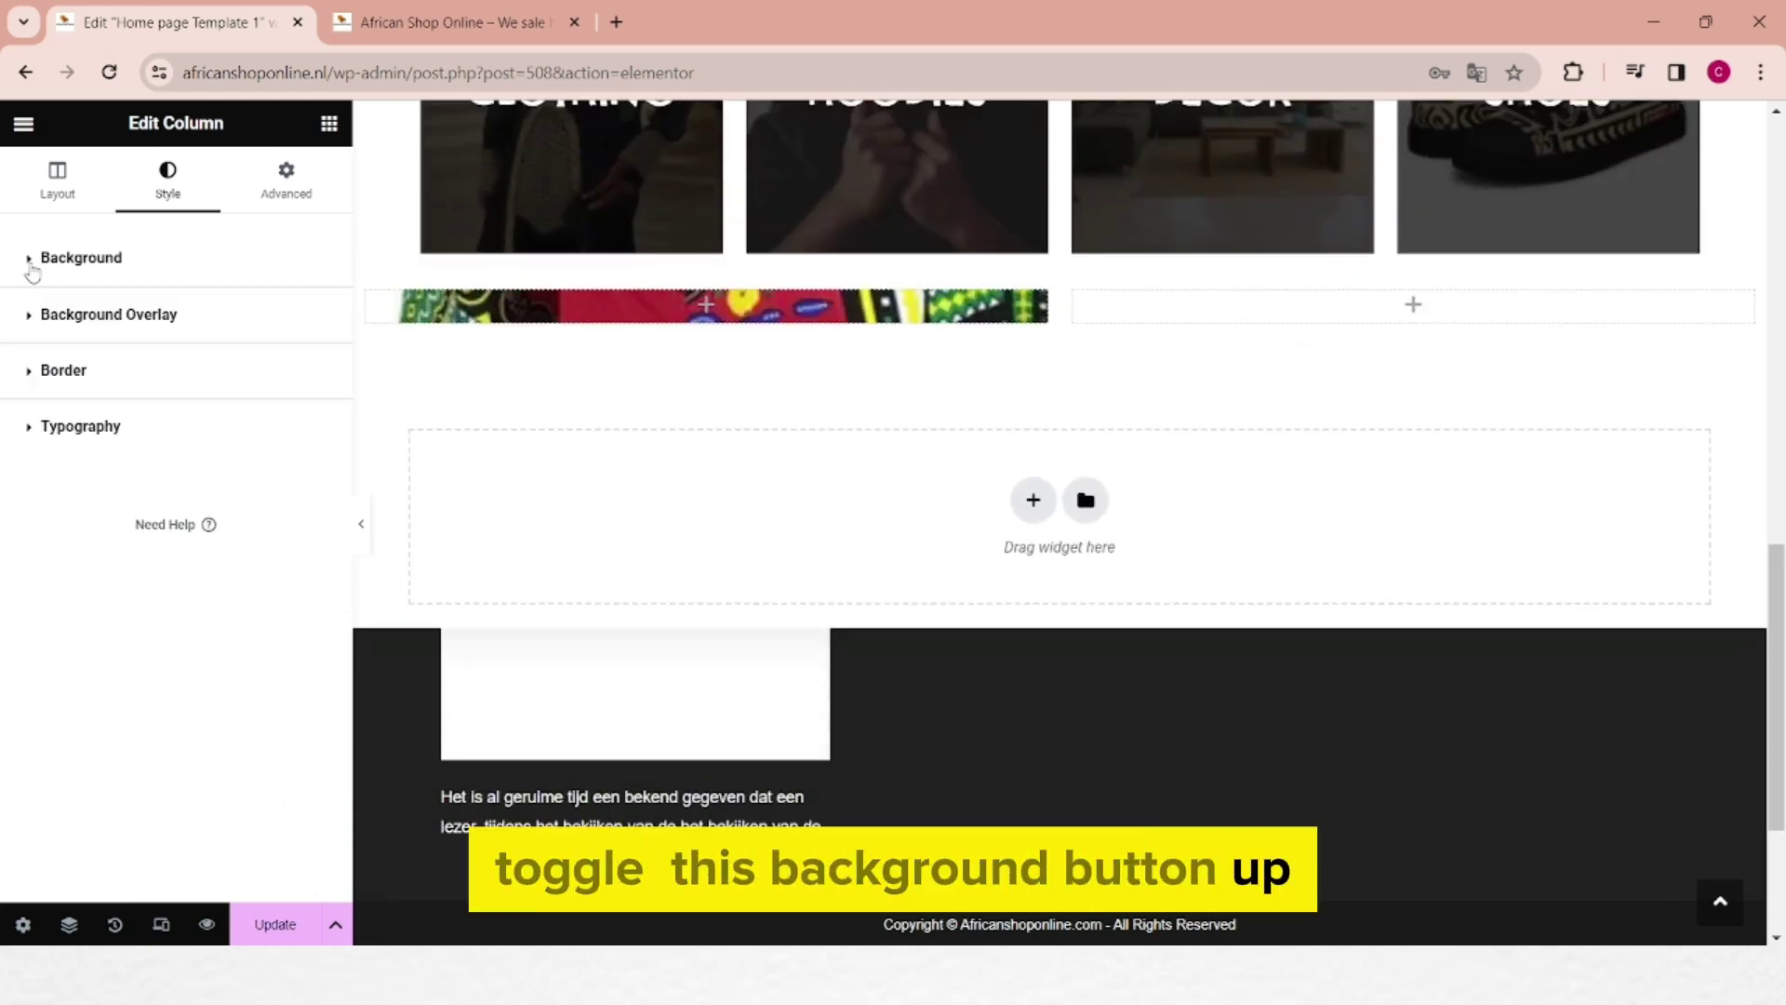
left_click(34, 317)
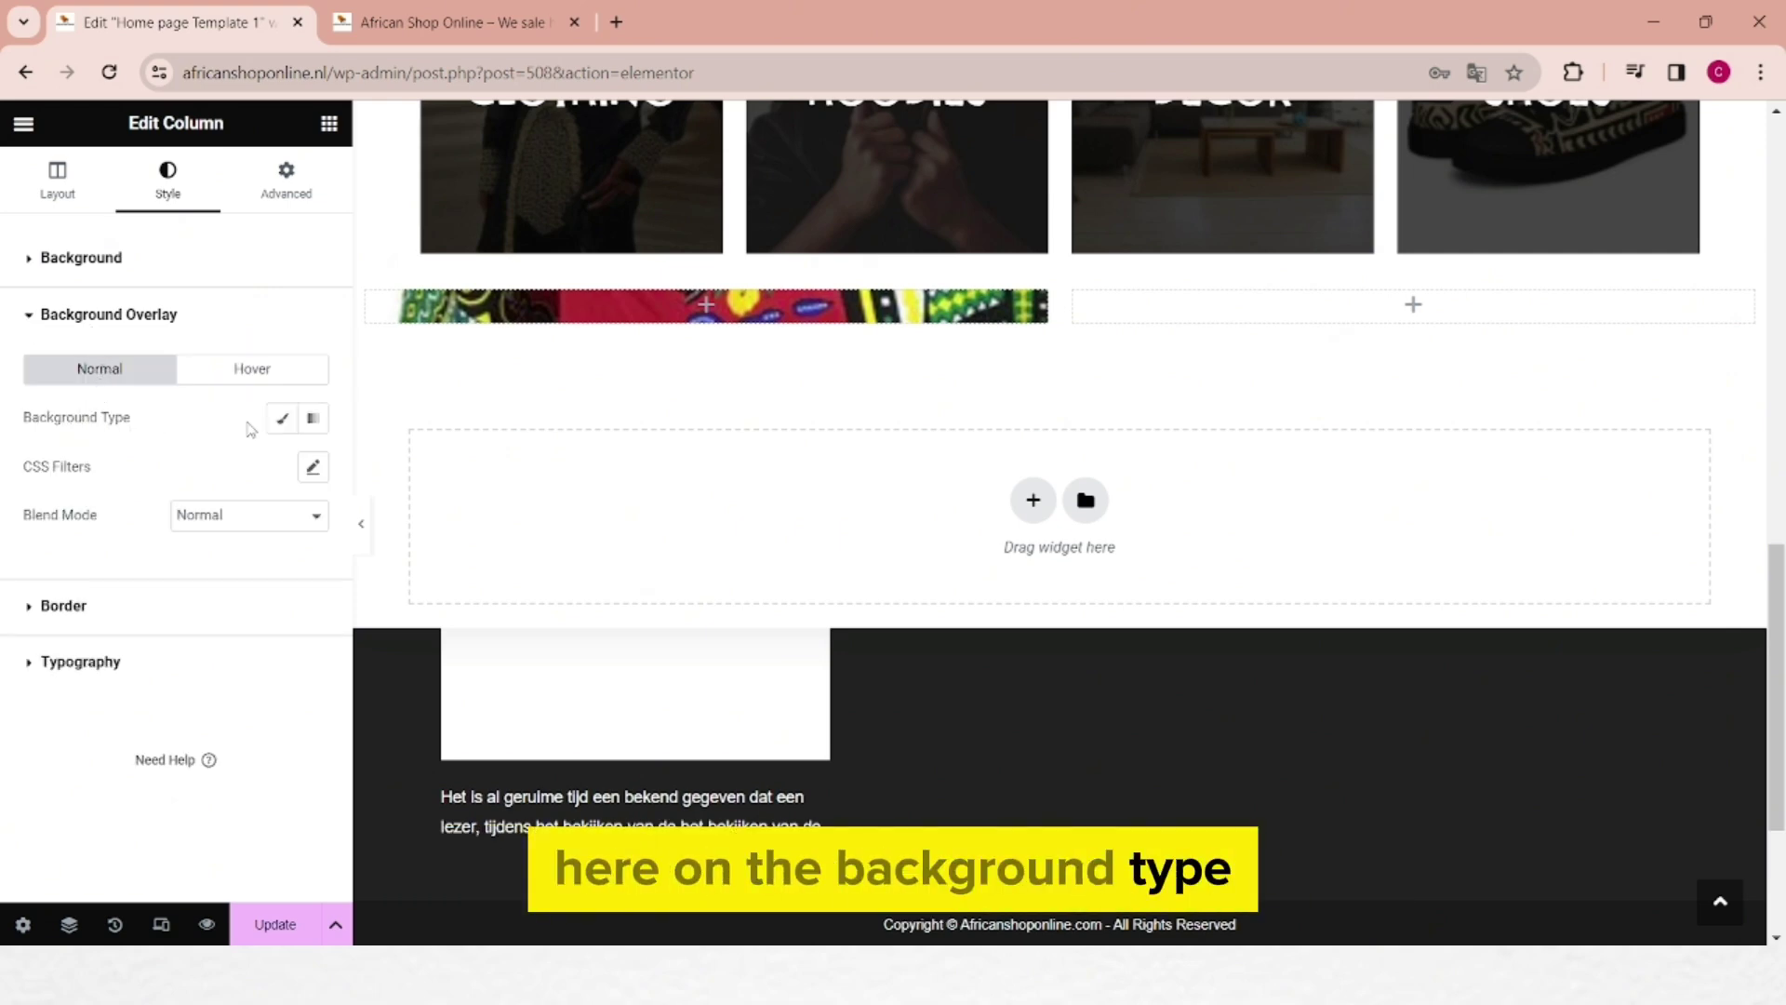
left_click(284, 421)
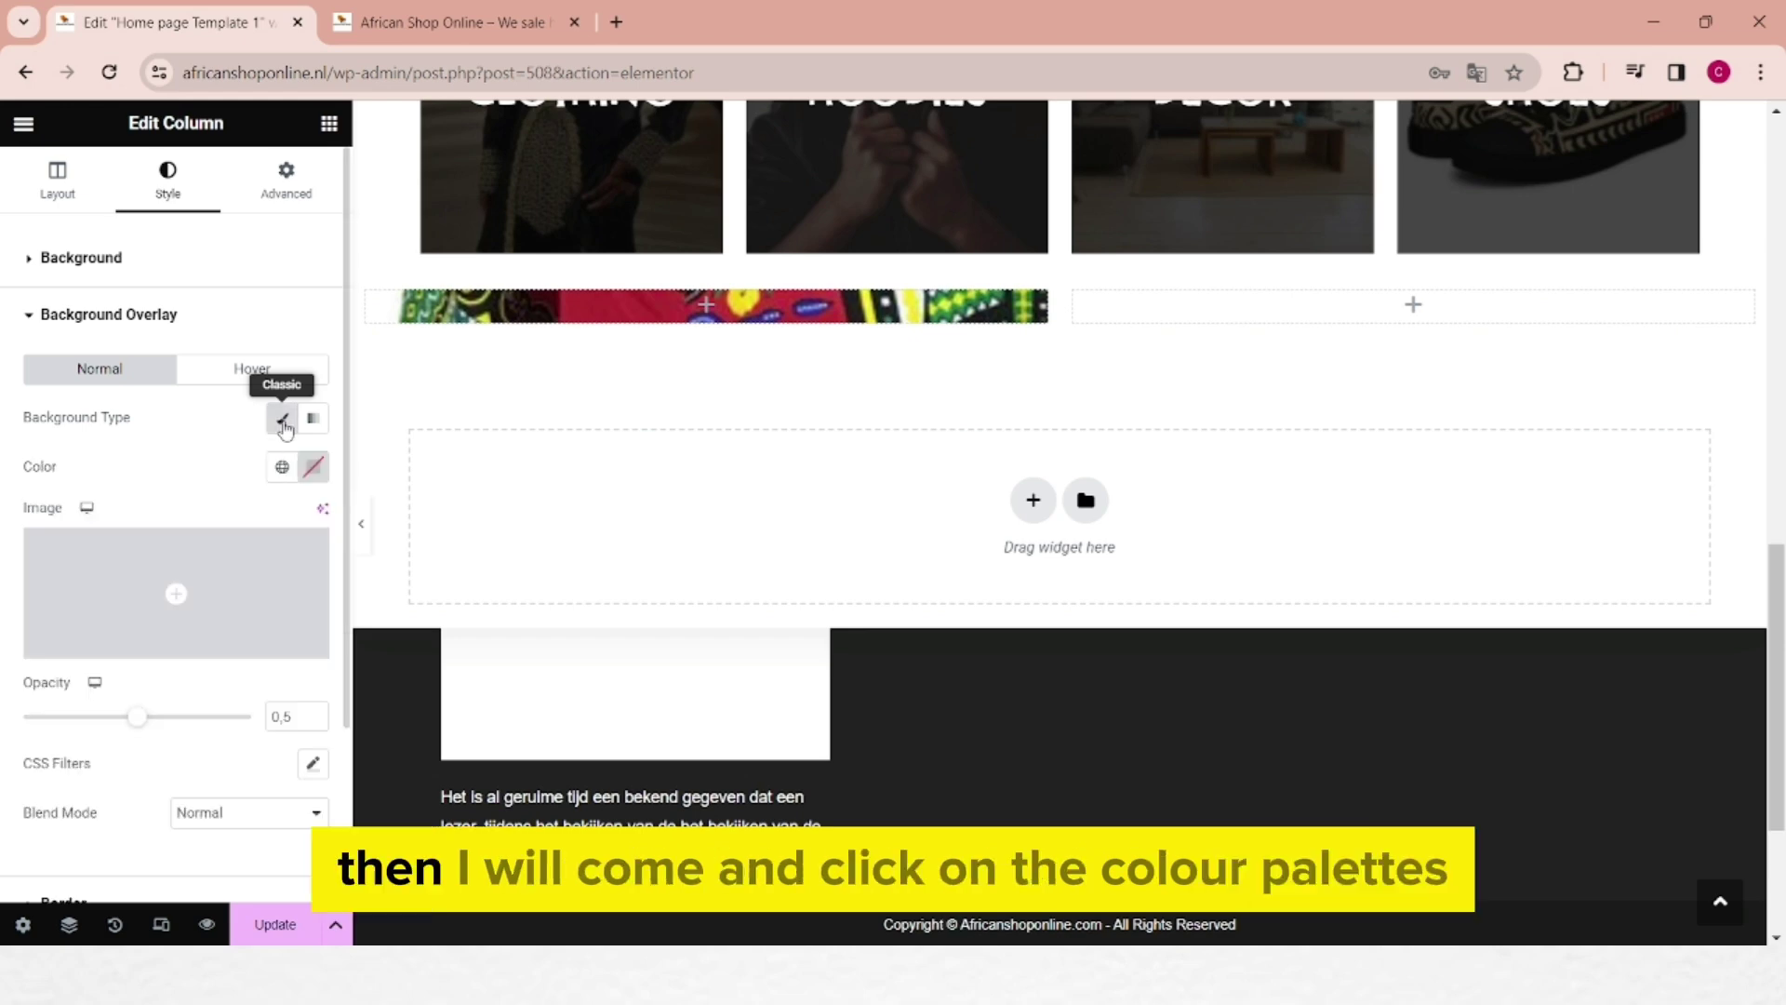
left_click(313, 468)
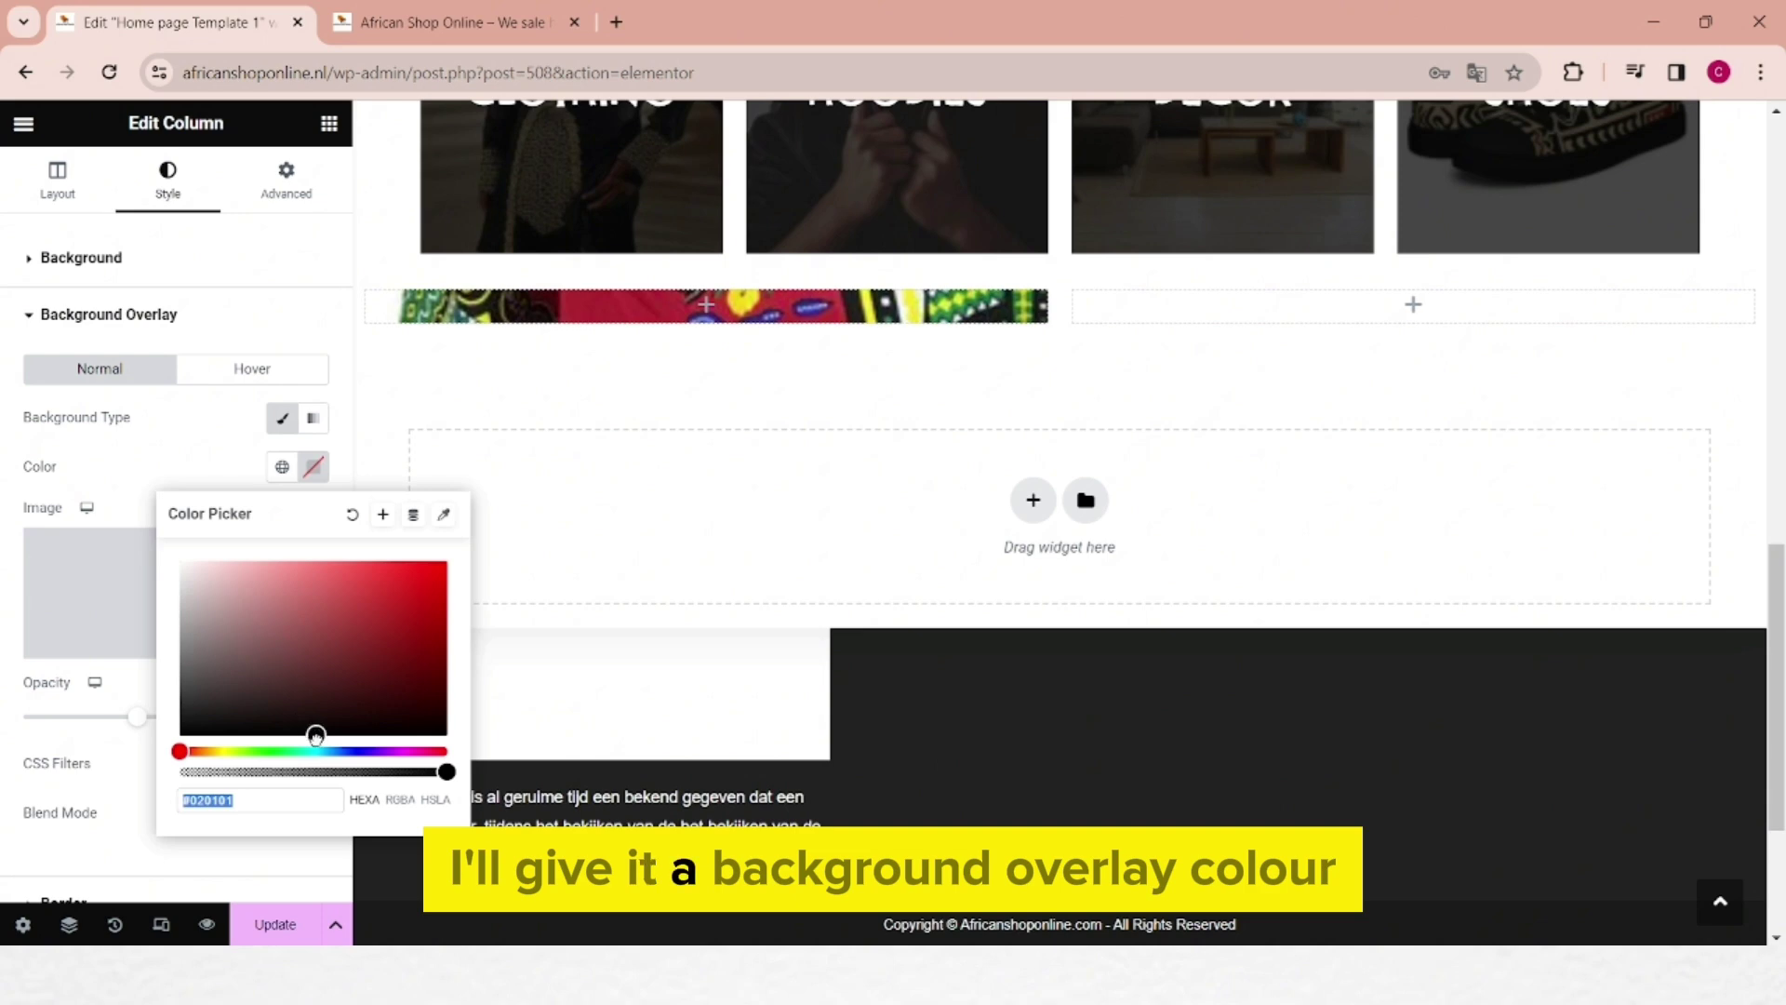
left_click_drag(317, 737, 180, 736)
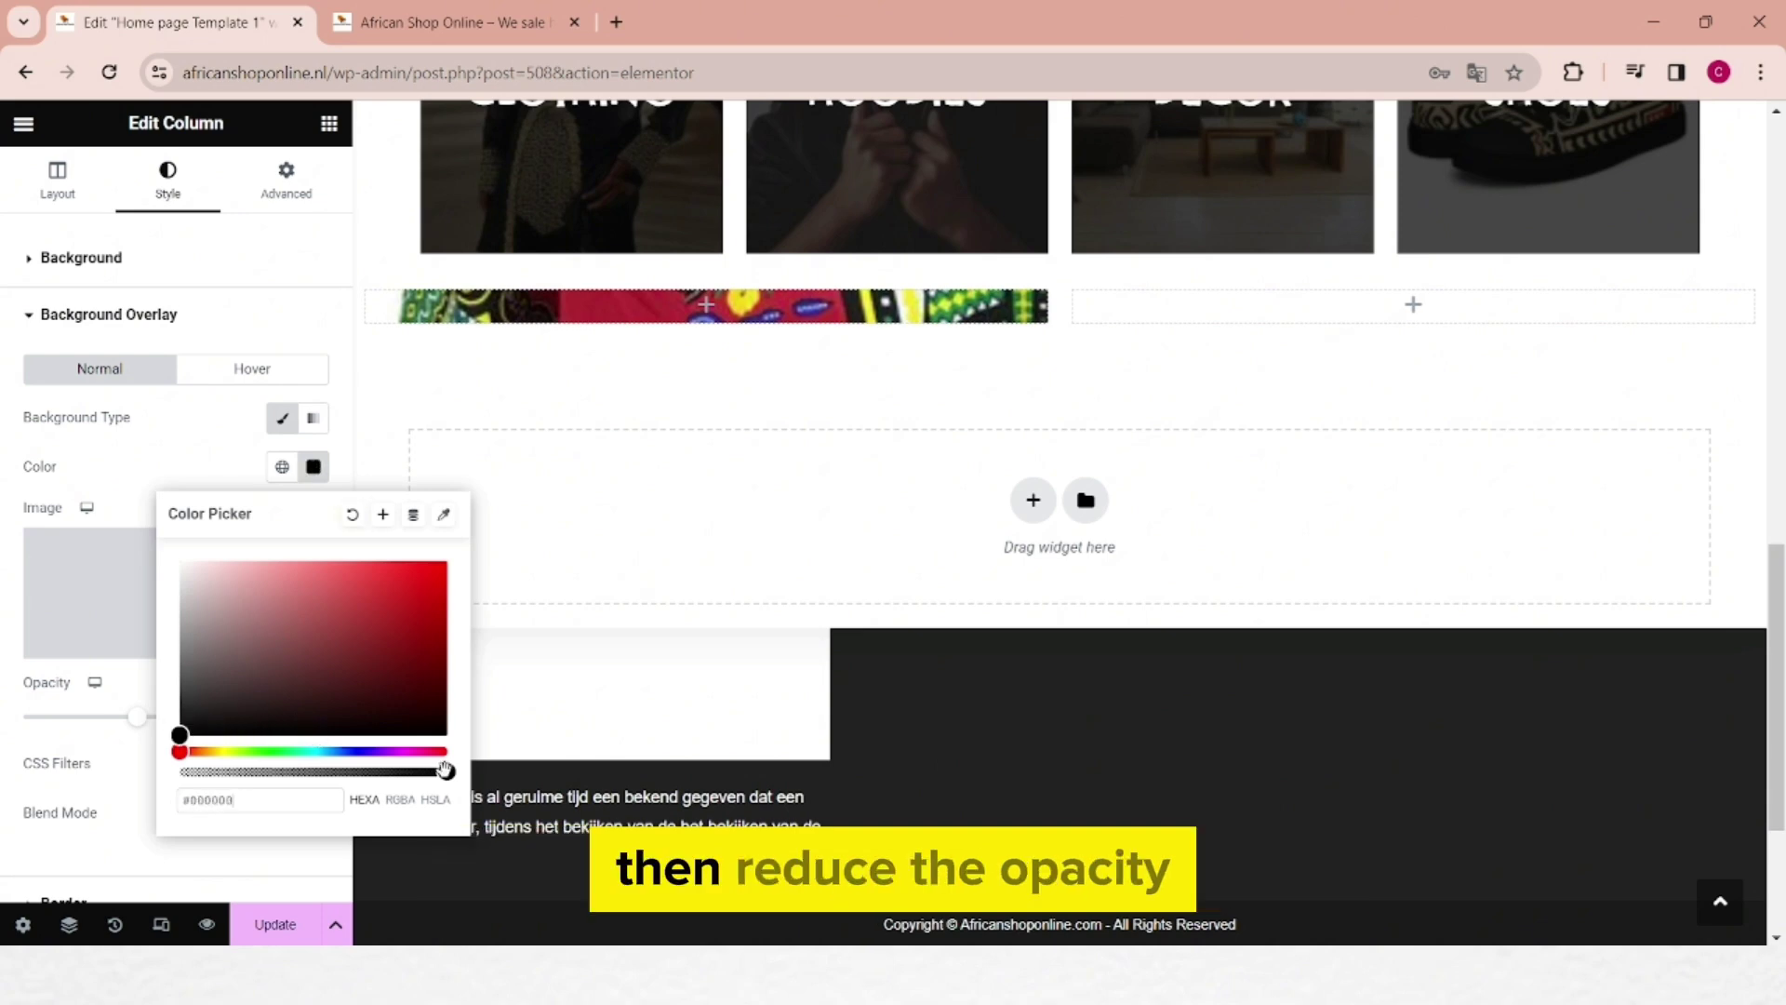
left_click_drag(446, 771, 391, 773)
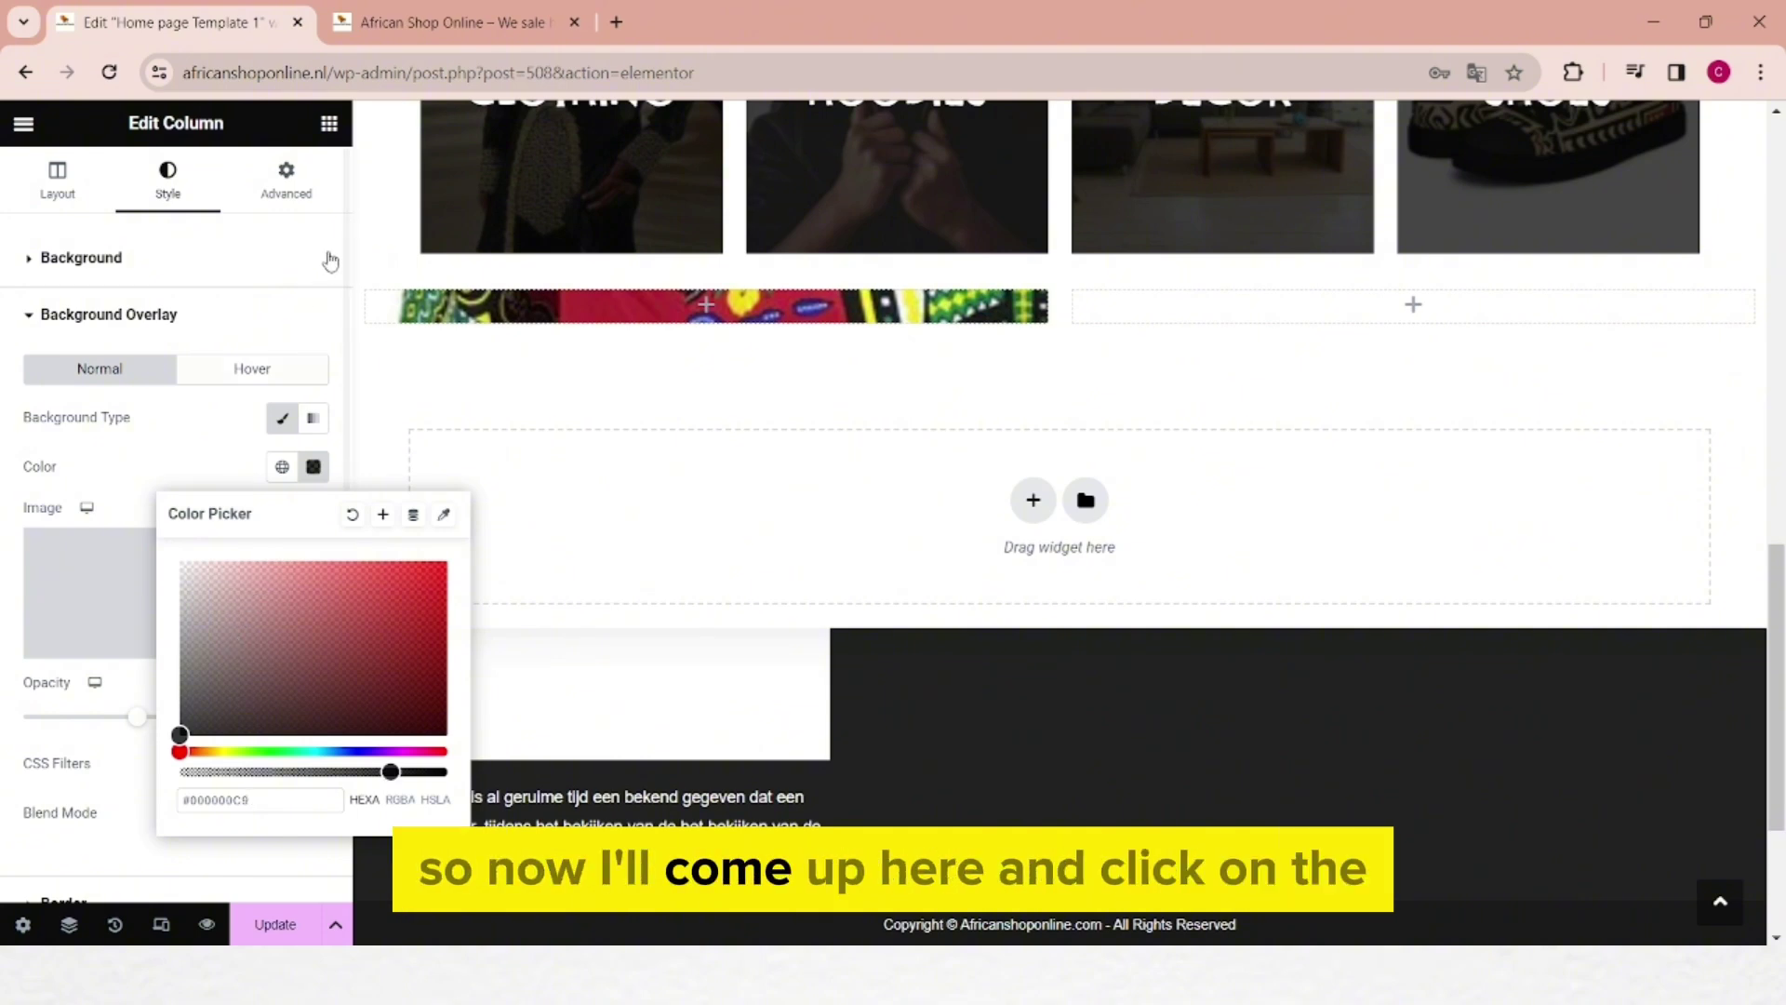
Step: Add an Image widget to the section's first column and select ladies-dress-2.jpg for it in the media library
left_click(328, 125)
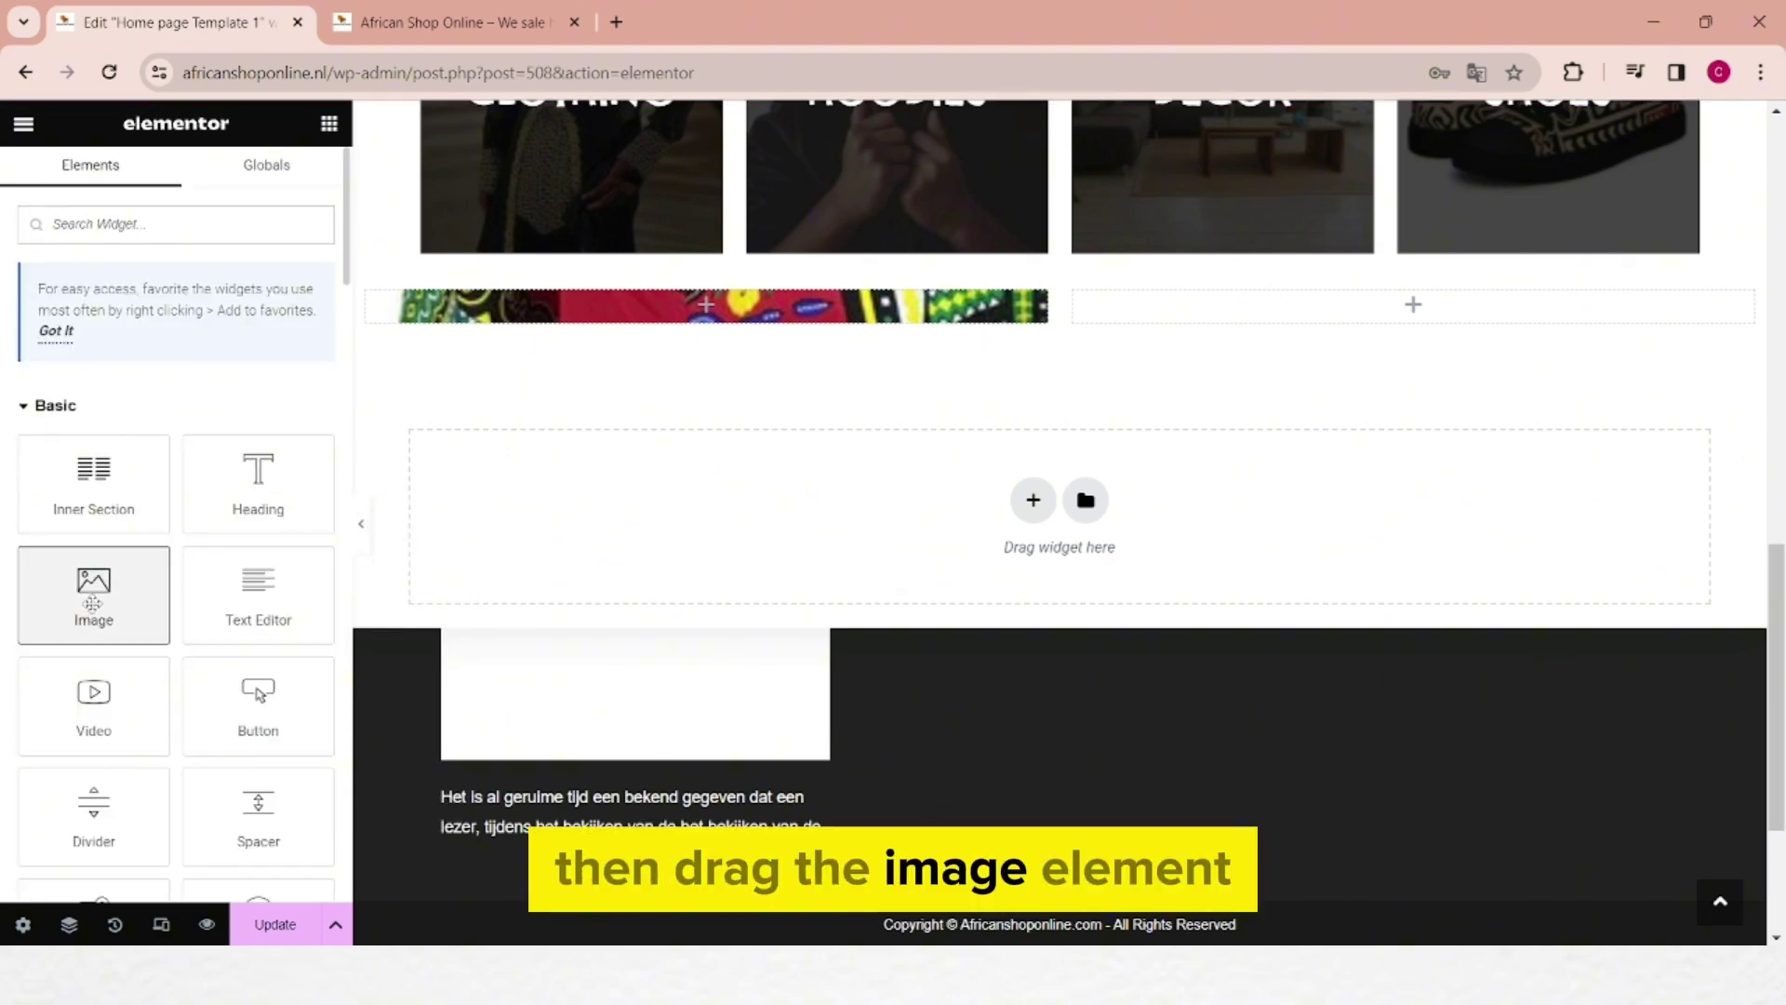
left_click_drag(94, 603, 761, 294)
mouse_move(172, 394)
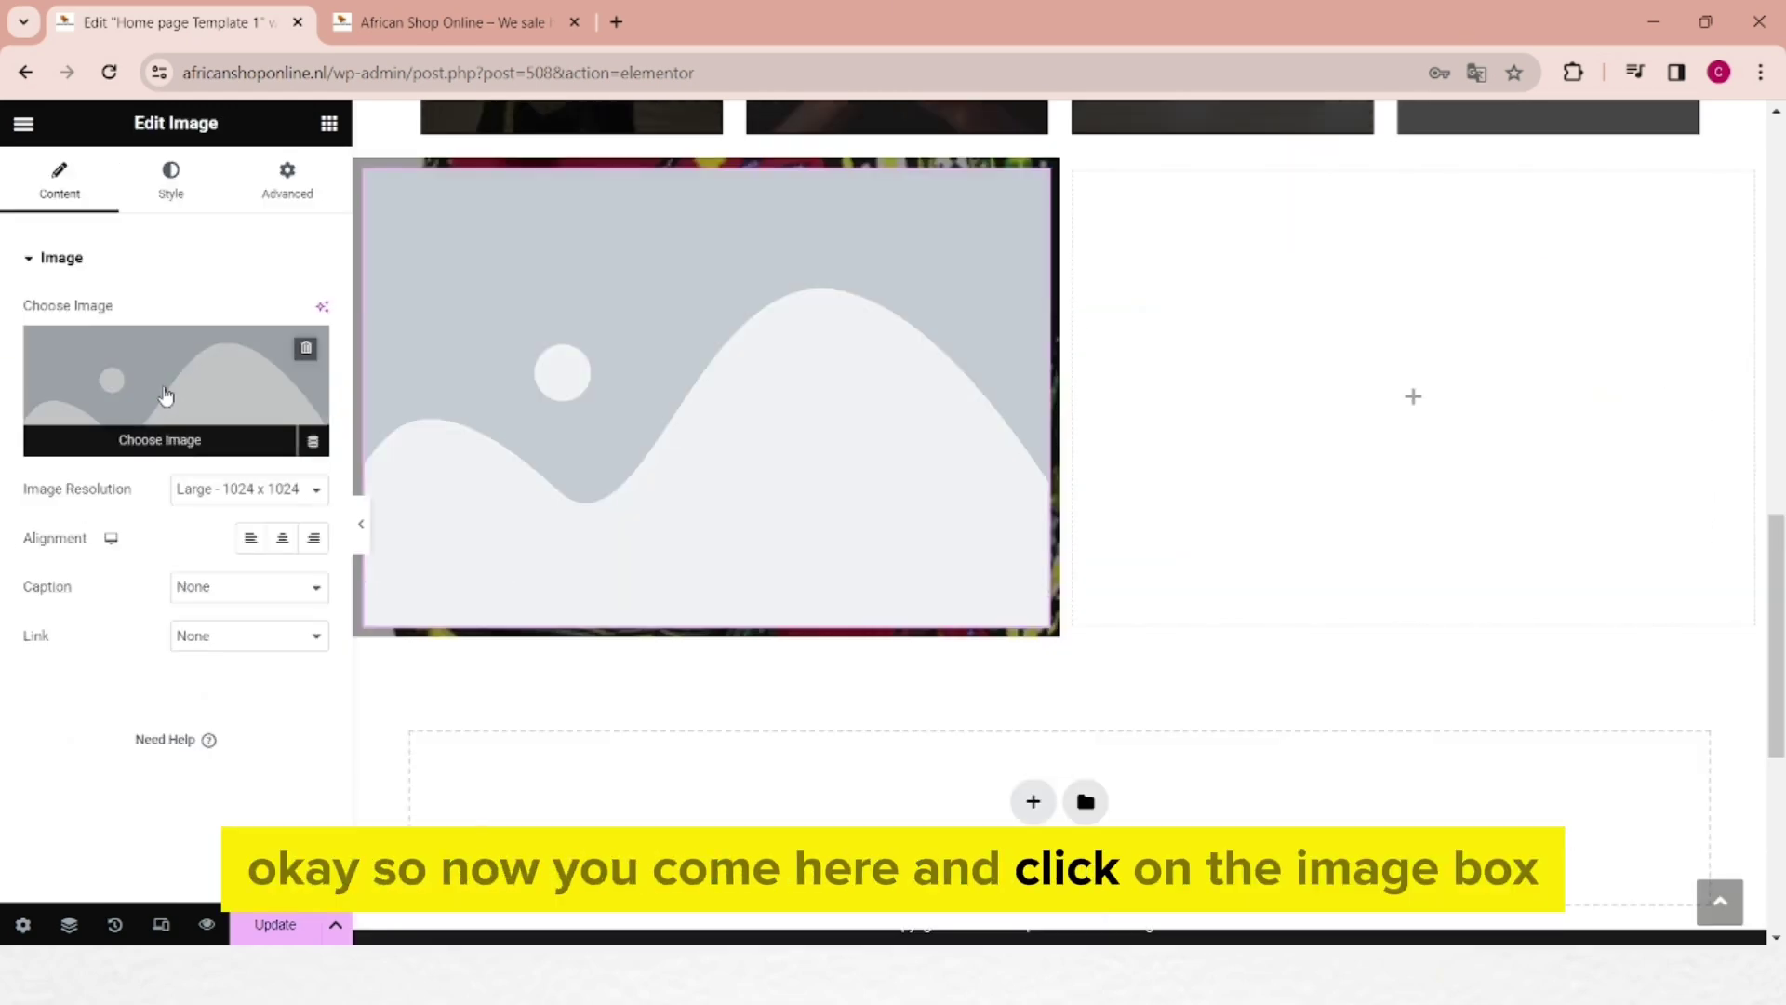
left_click(161, 390)
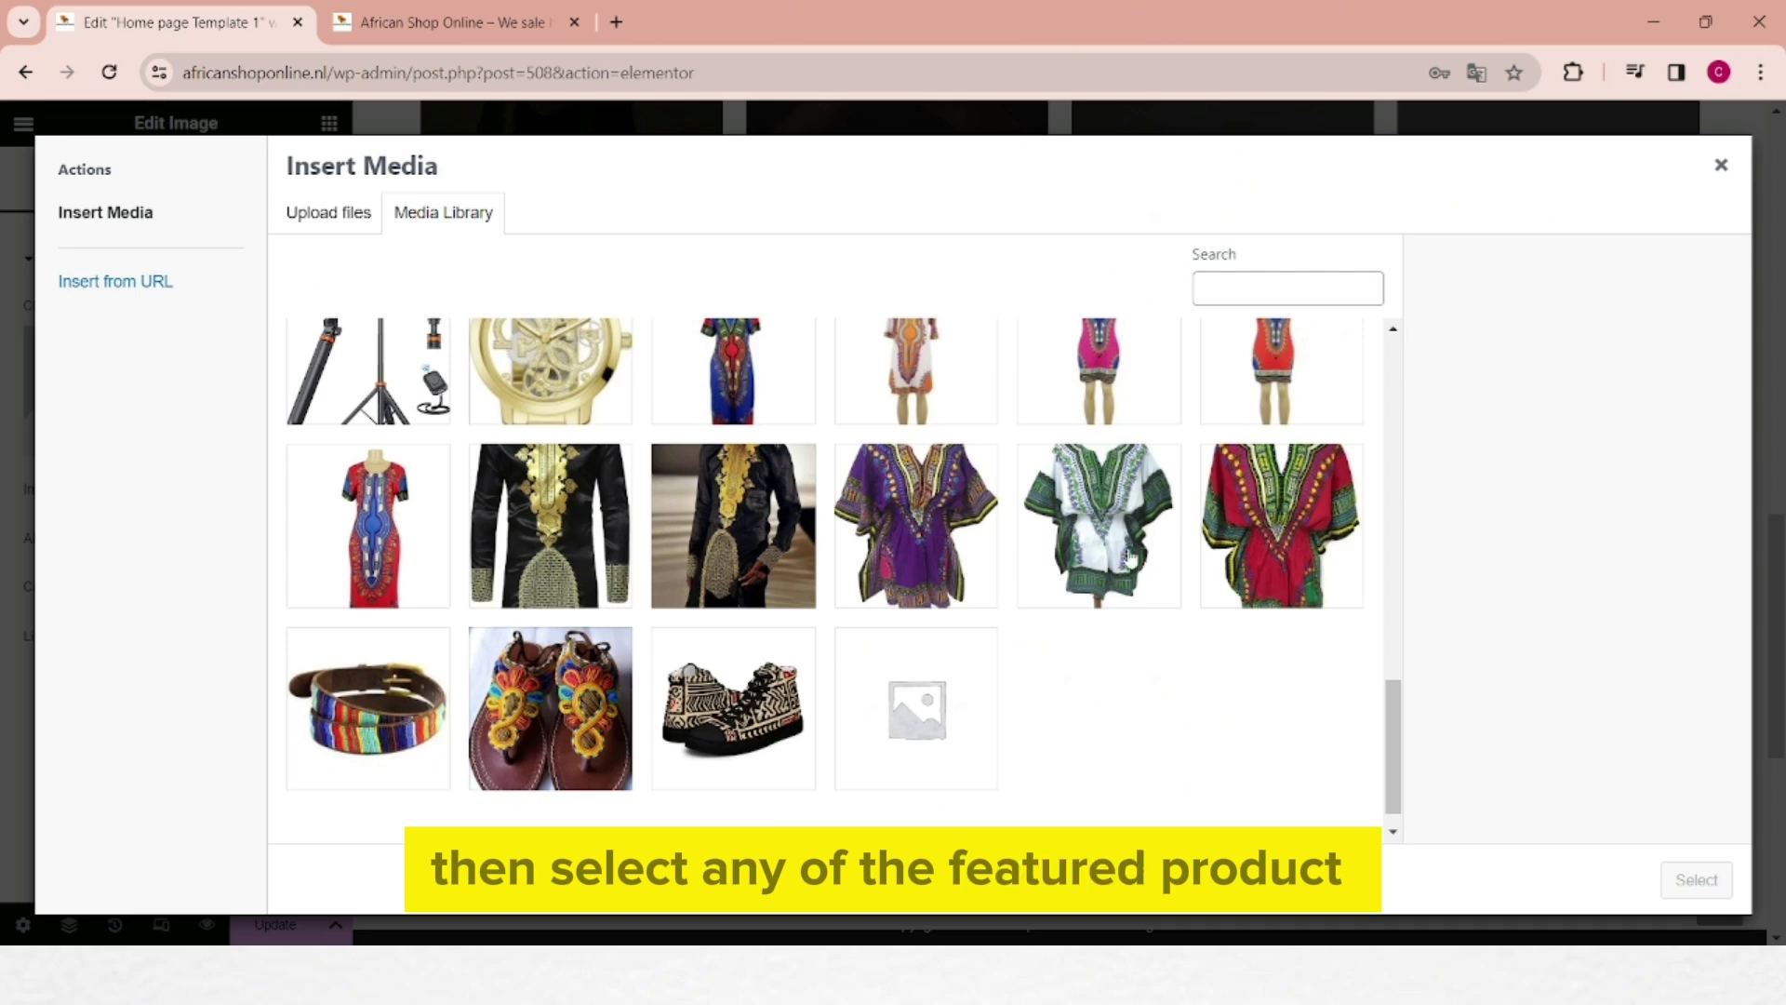
left_click(1099, 518)
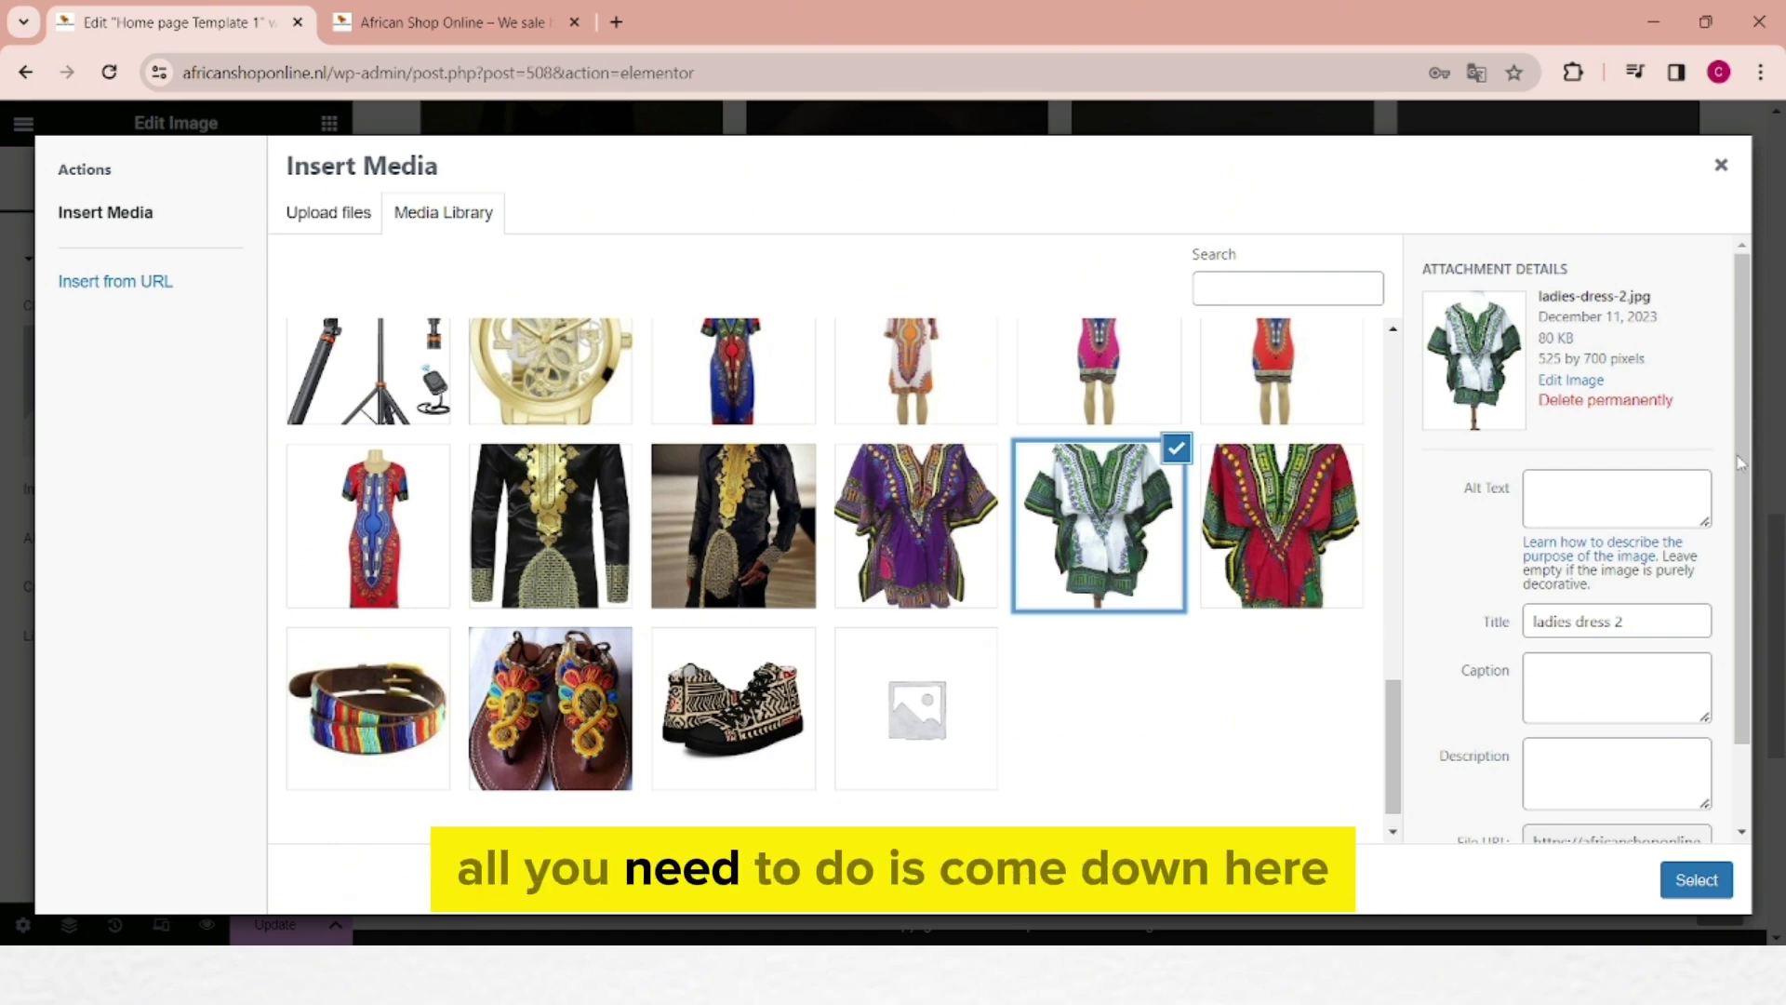
Step: Copy the file URL of ladies-dress-2.jpg and submit it to remove.bg by URL for background removal
scroll(1739, 462, "down", 2)
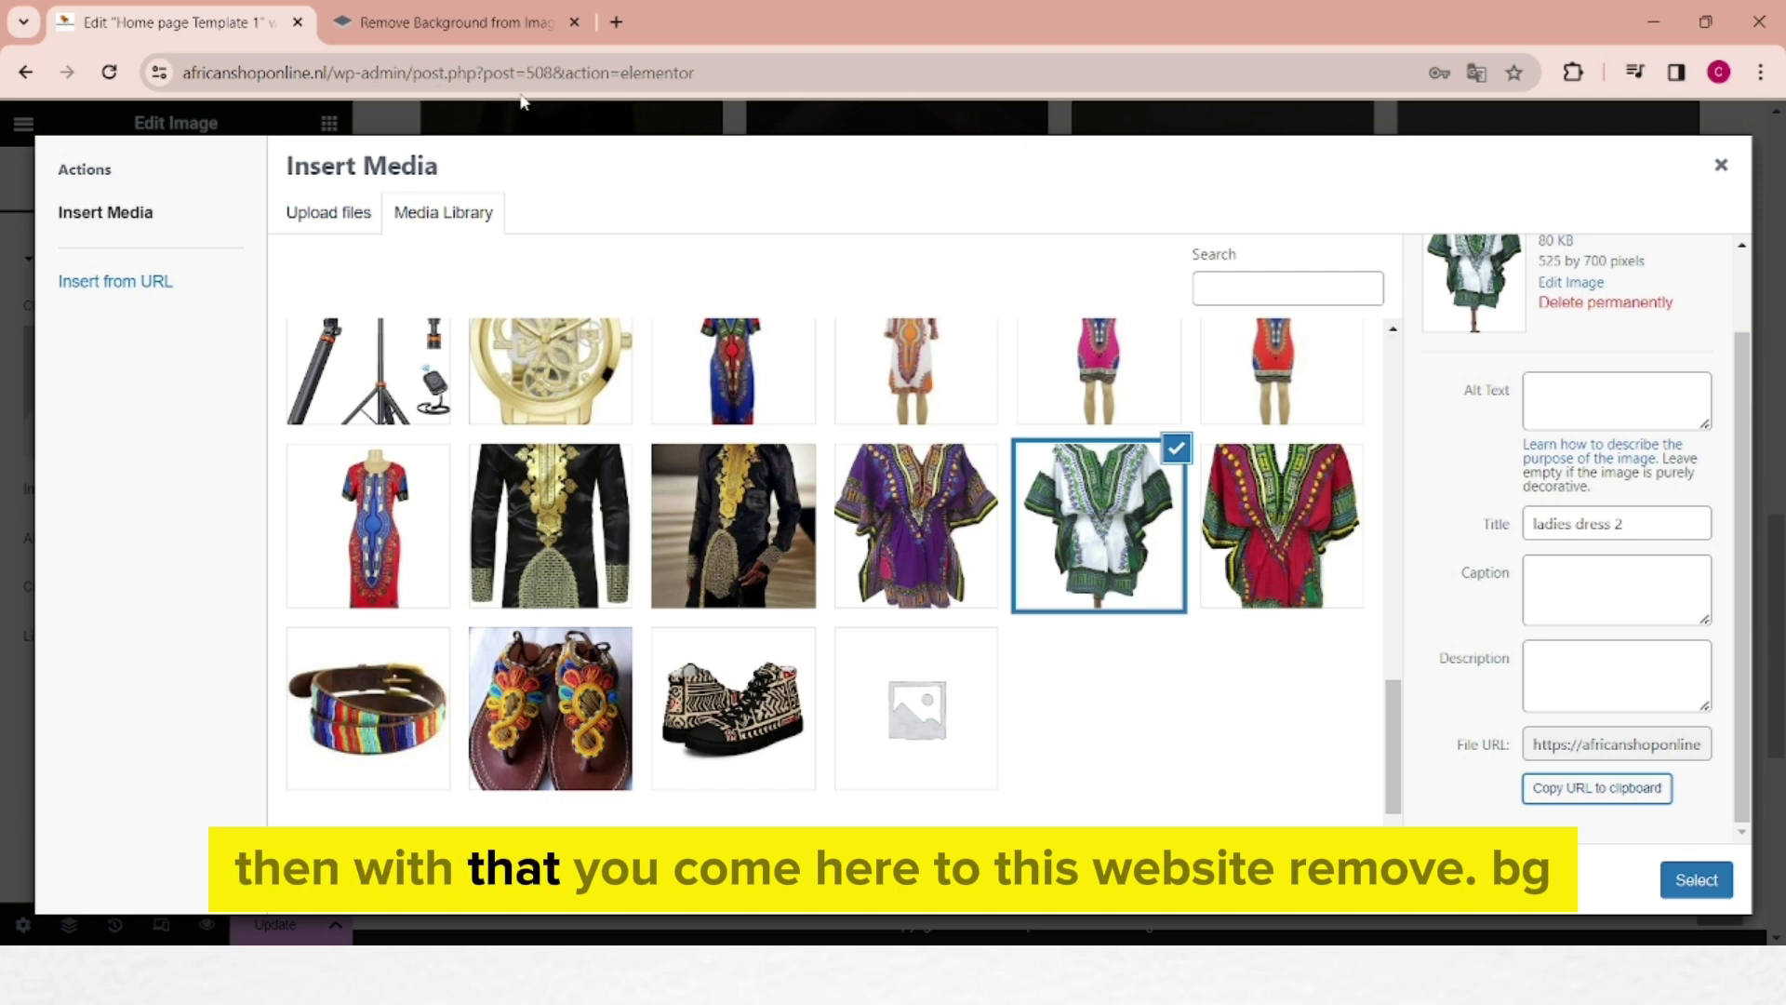
left_click(421, 23)
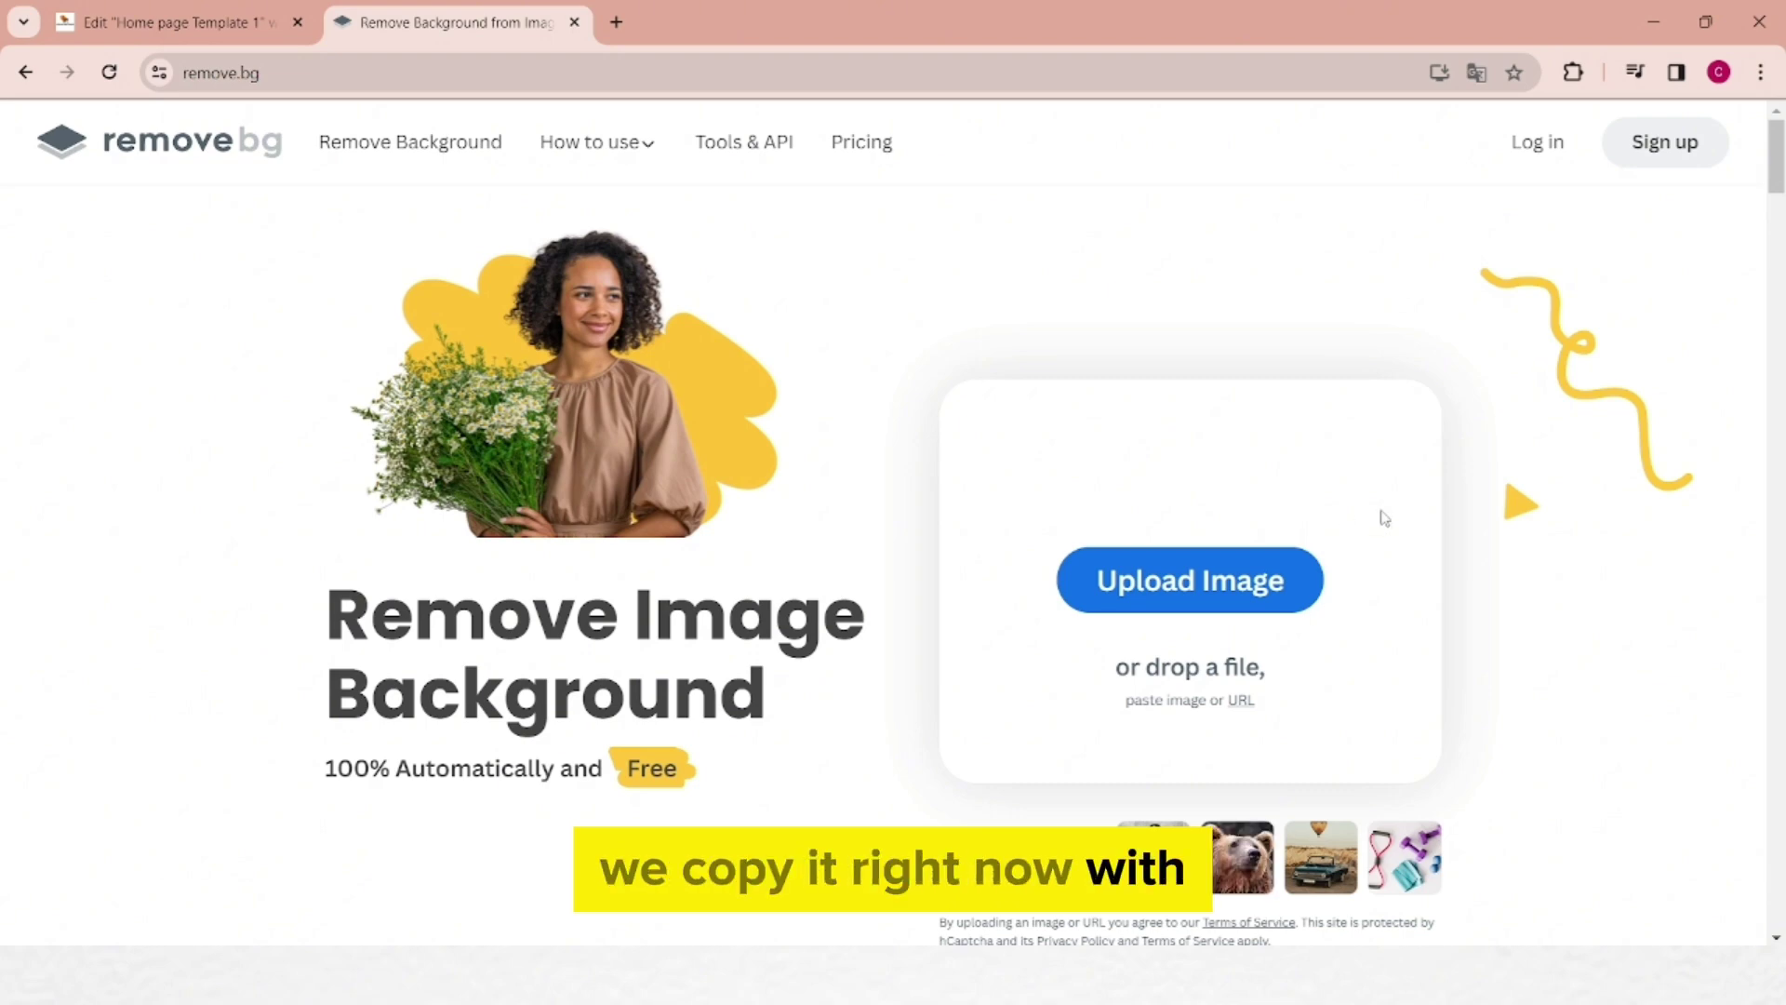
left_click(1241, 704)
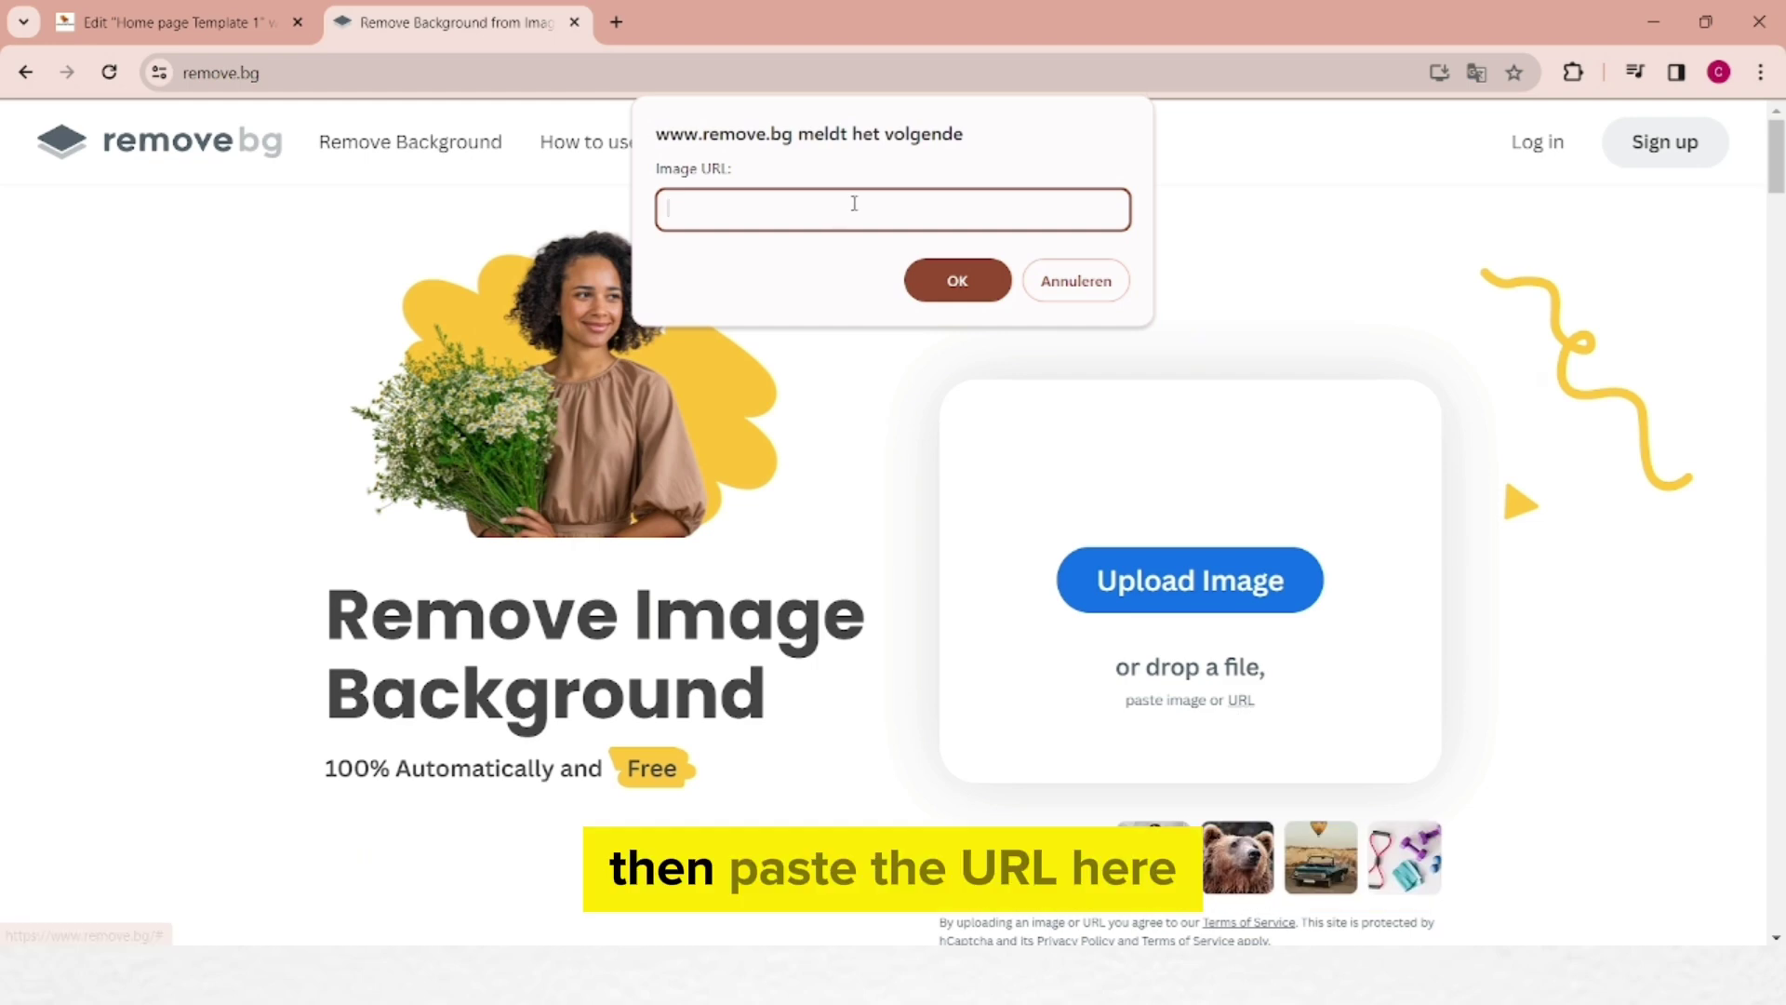
type("https://africanshoponline.nl/wp-content/uploads/2023/12/ladies-dress-2.jpg")
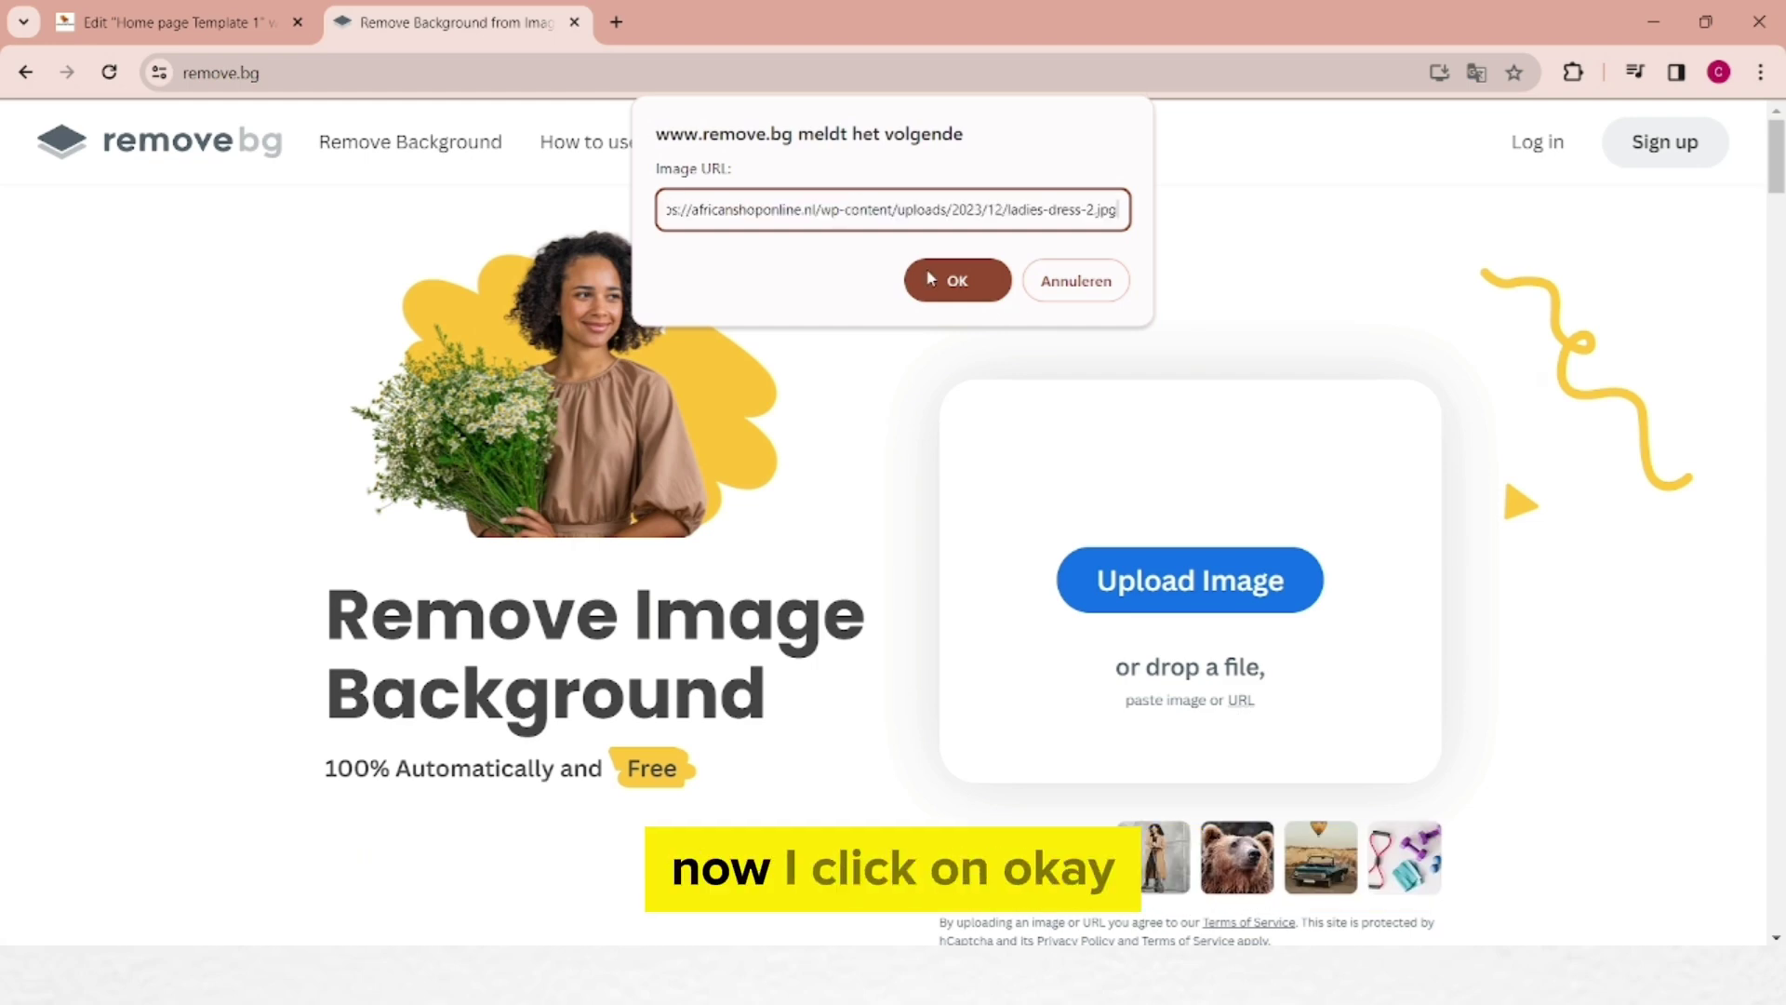
left_click(958, 281)
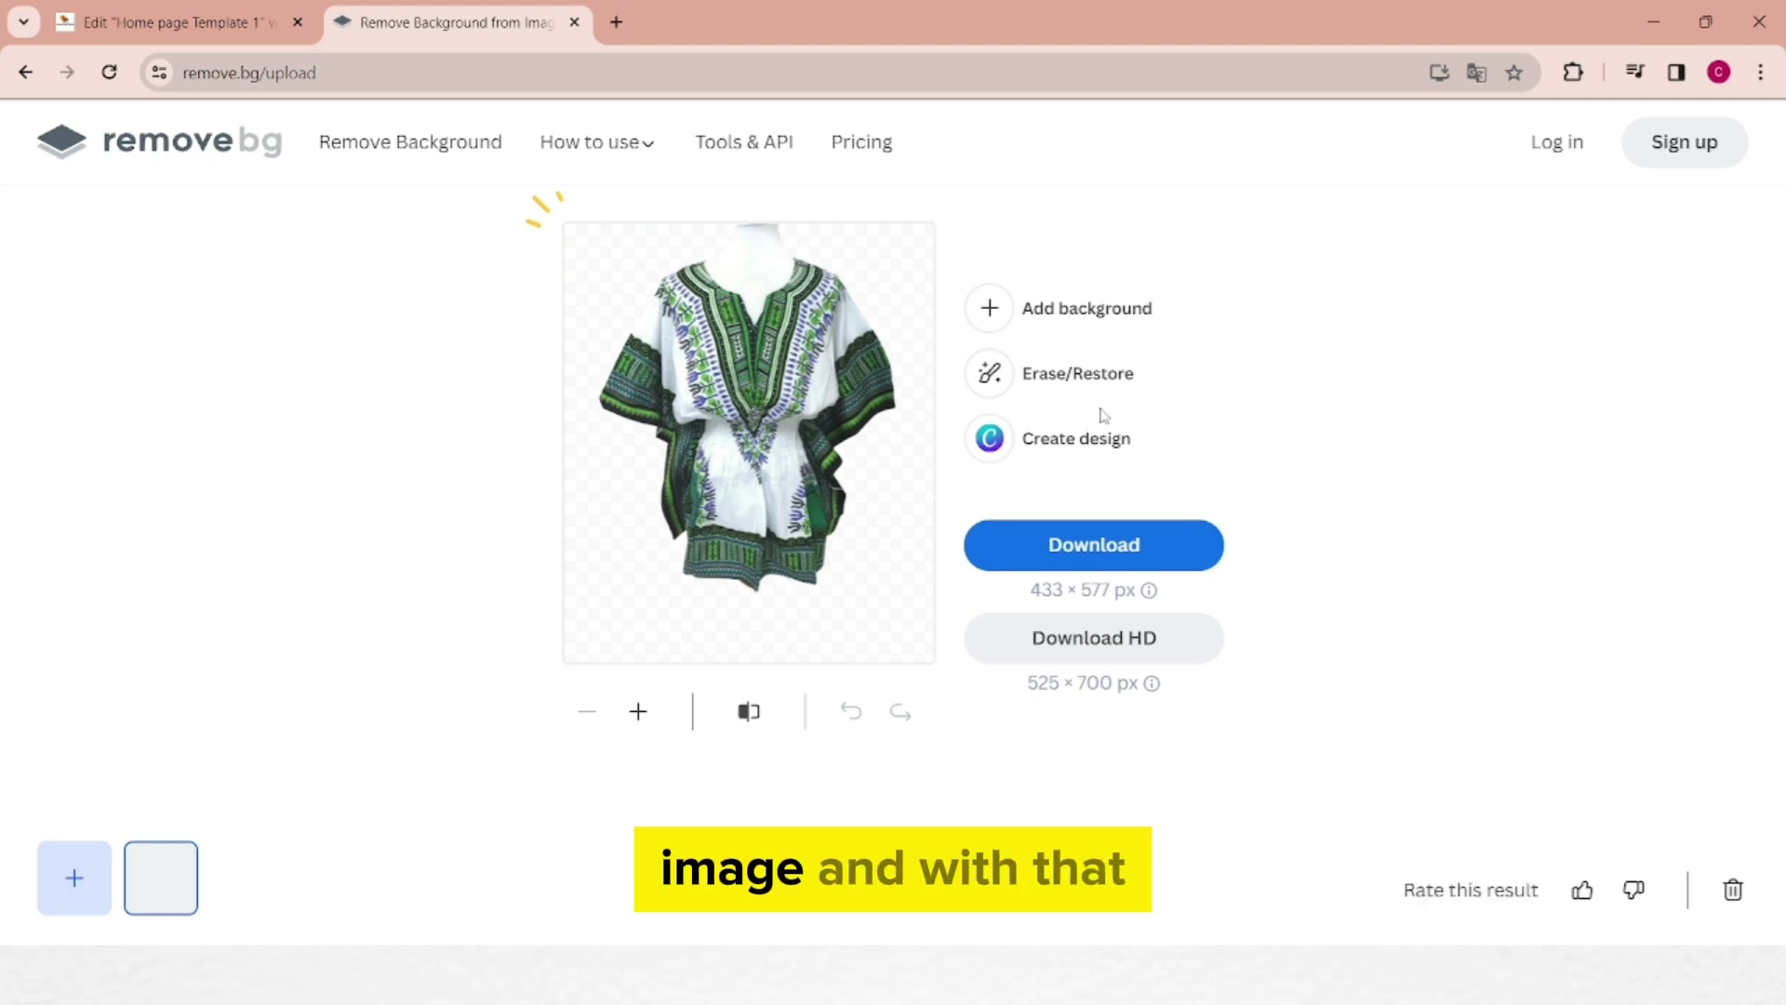
Step: Download the background-free dress image at 433 × 577 px and return to Elementor's media library
left_click(1107, 547)
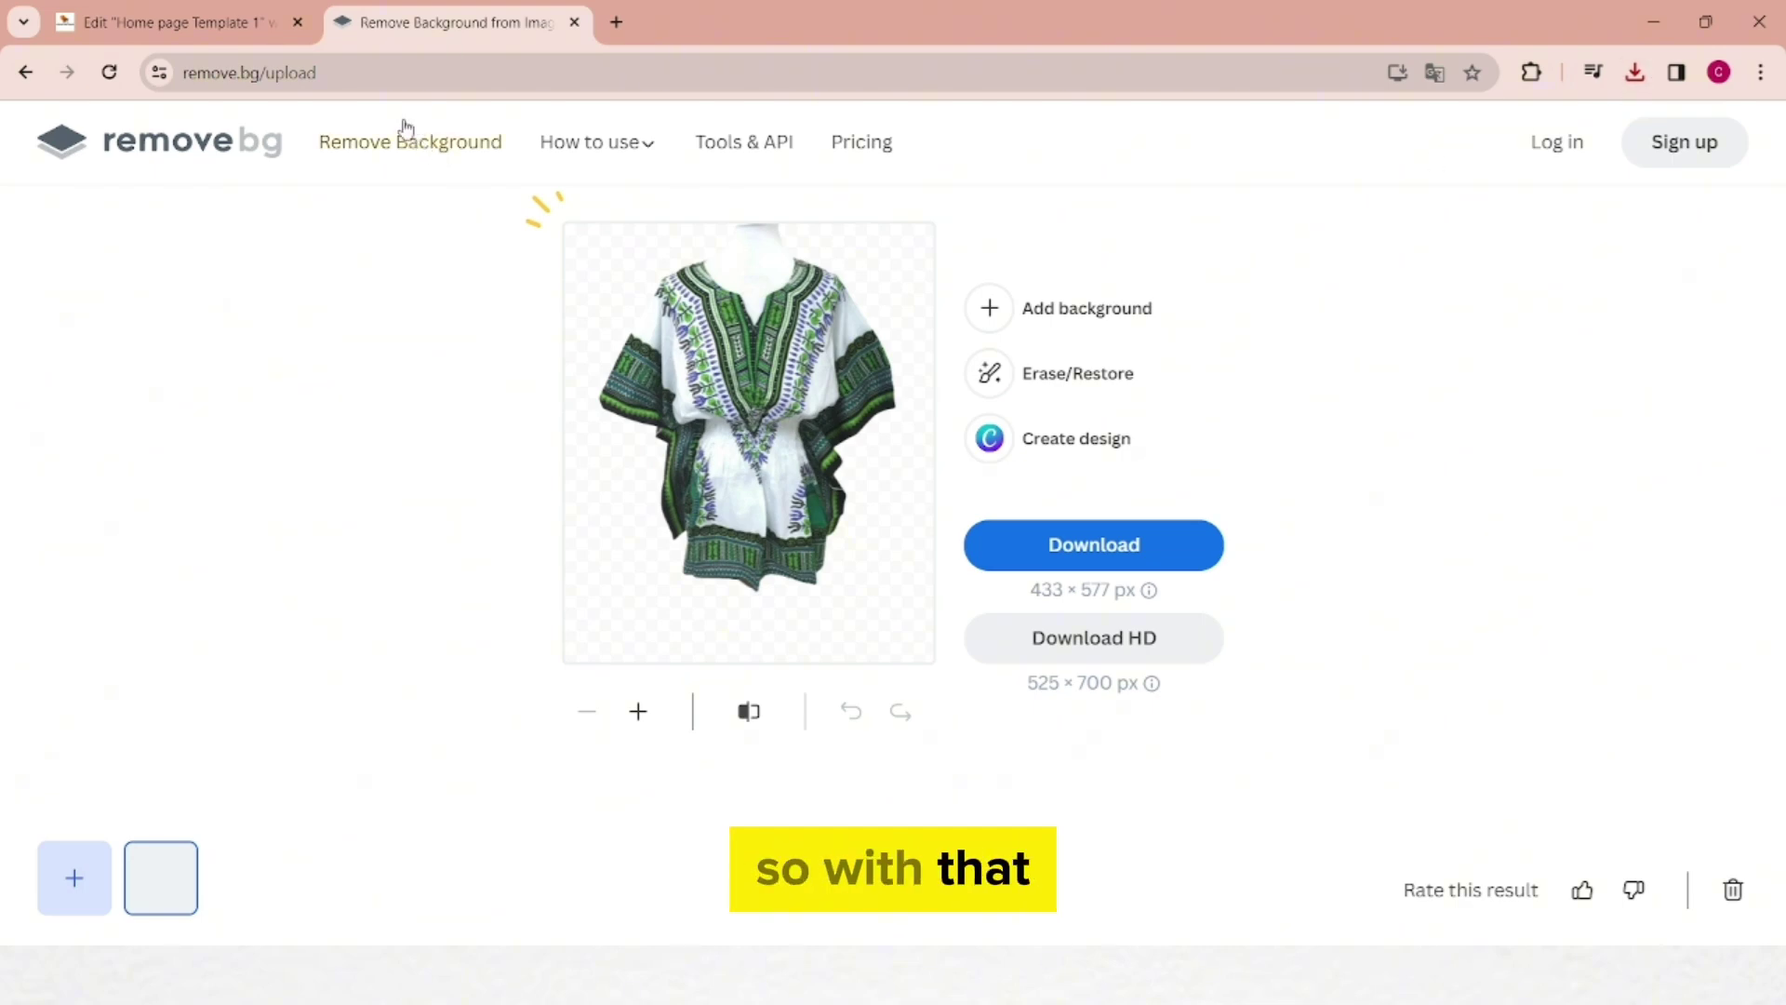
left_click(164, 26)
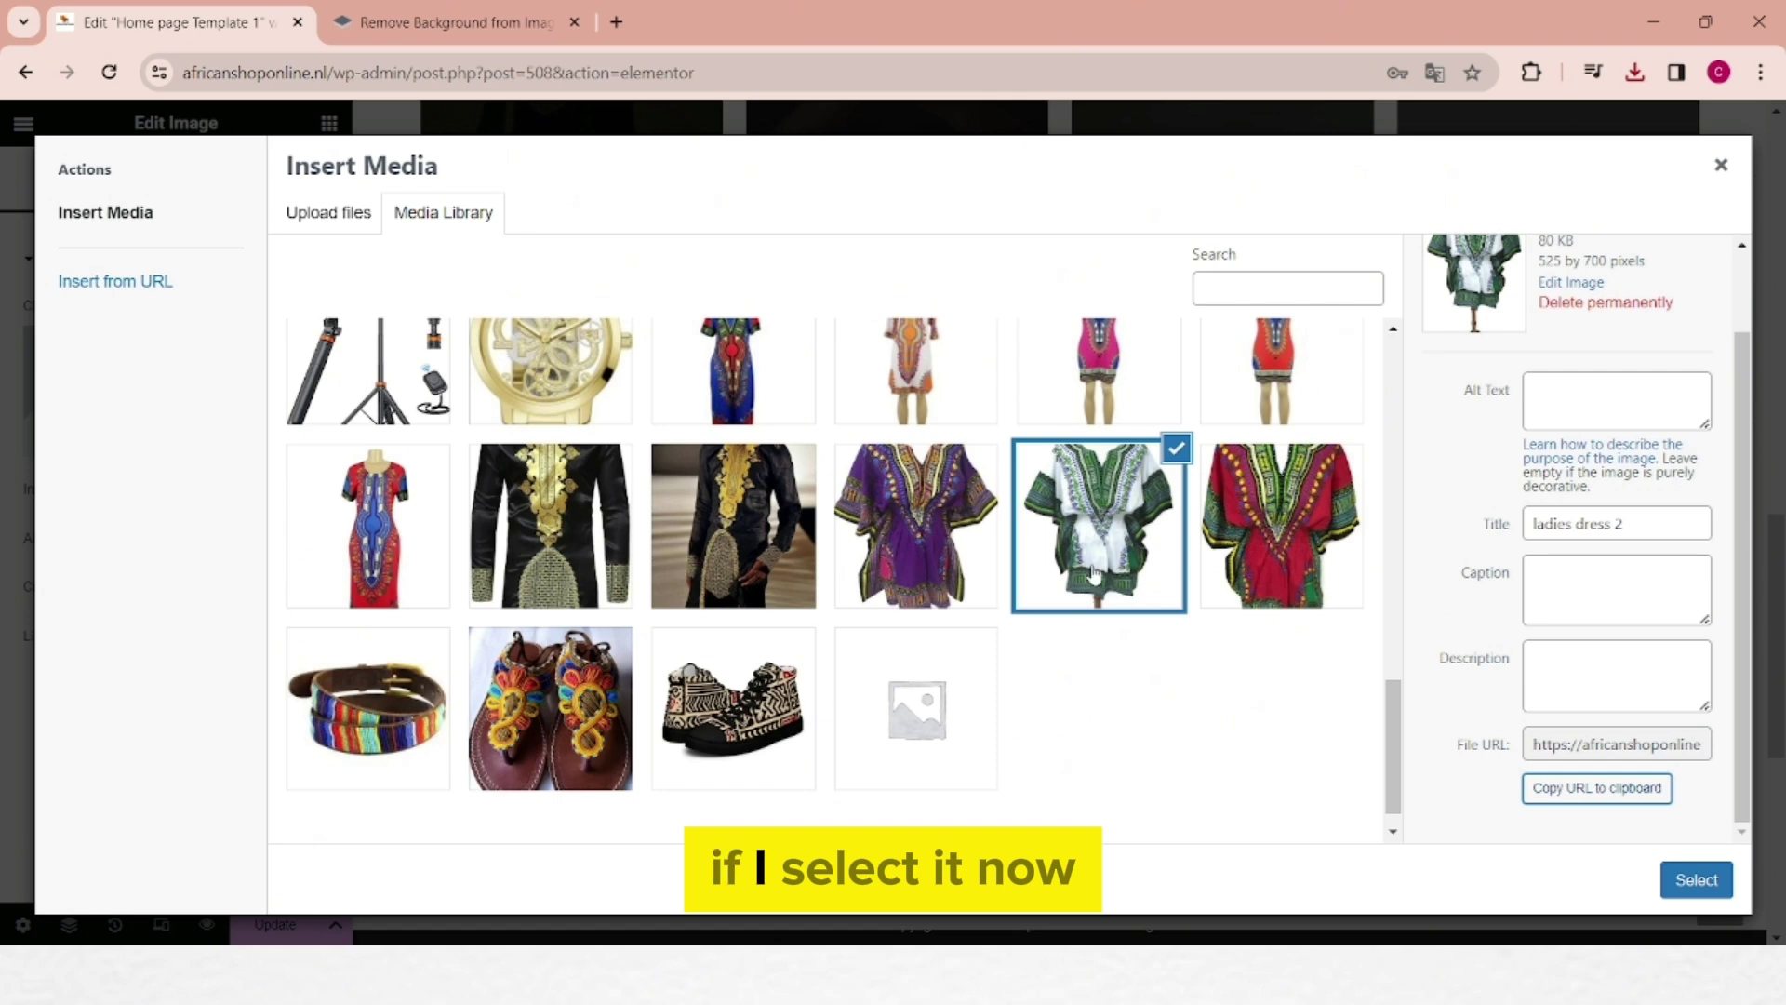
Step: Insert ladies-dress-2.jpg in the first column's Image widget and replace it with ladies-dress-2-removebg-preview.png uploaded from the Downloads folder
left_click(1695, 879)
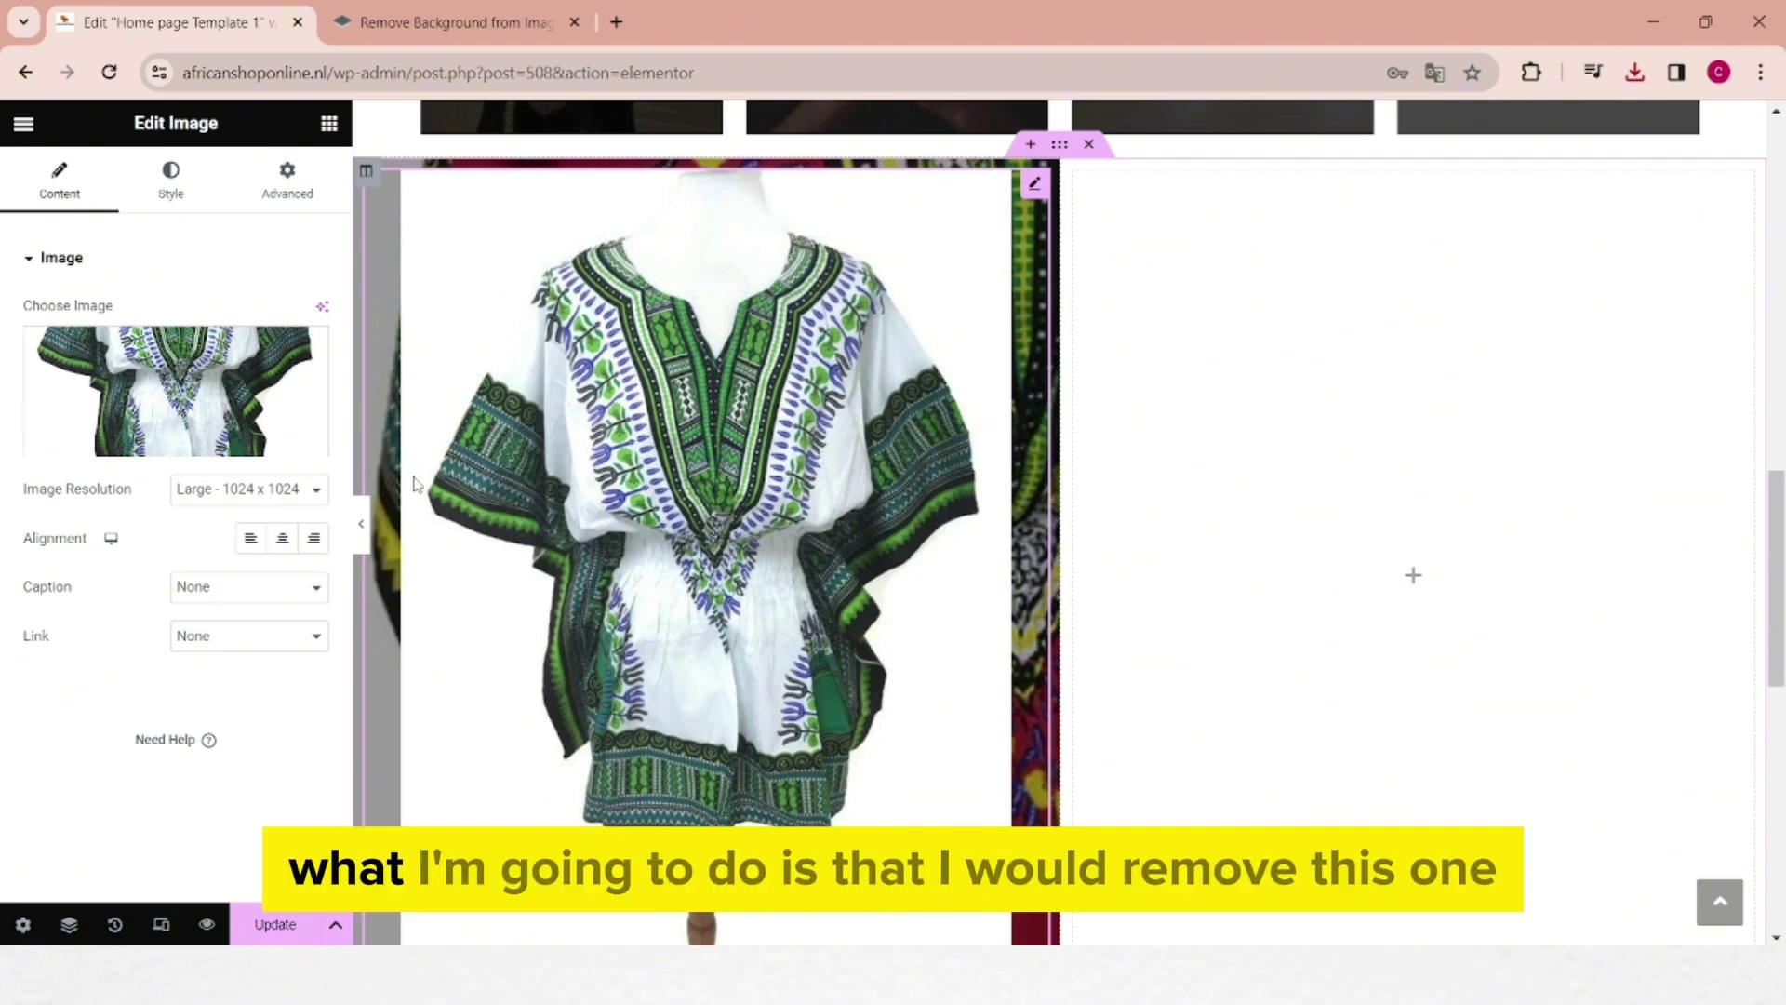
mouse_move(211, 395)
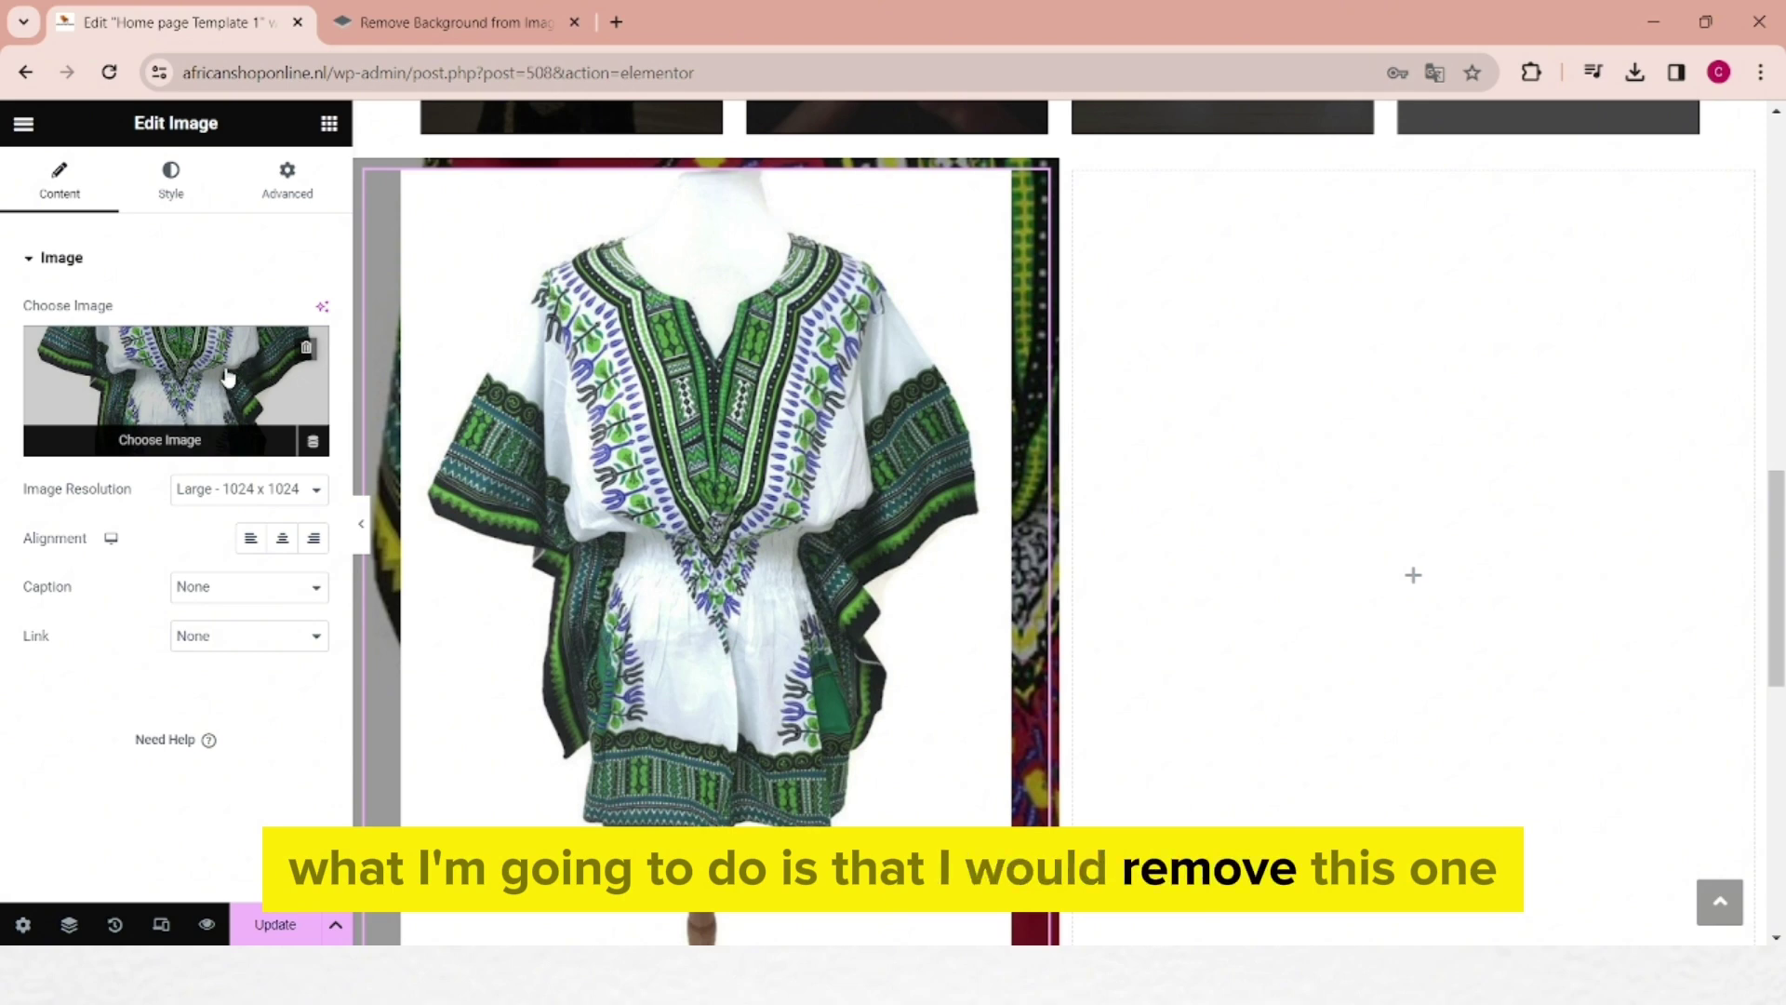
left_click(201, 388)
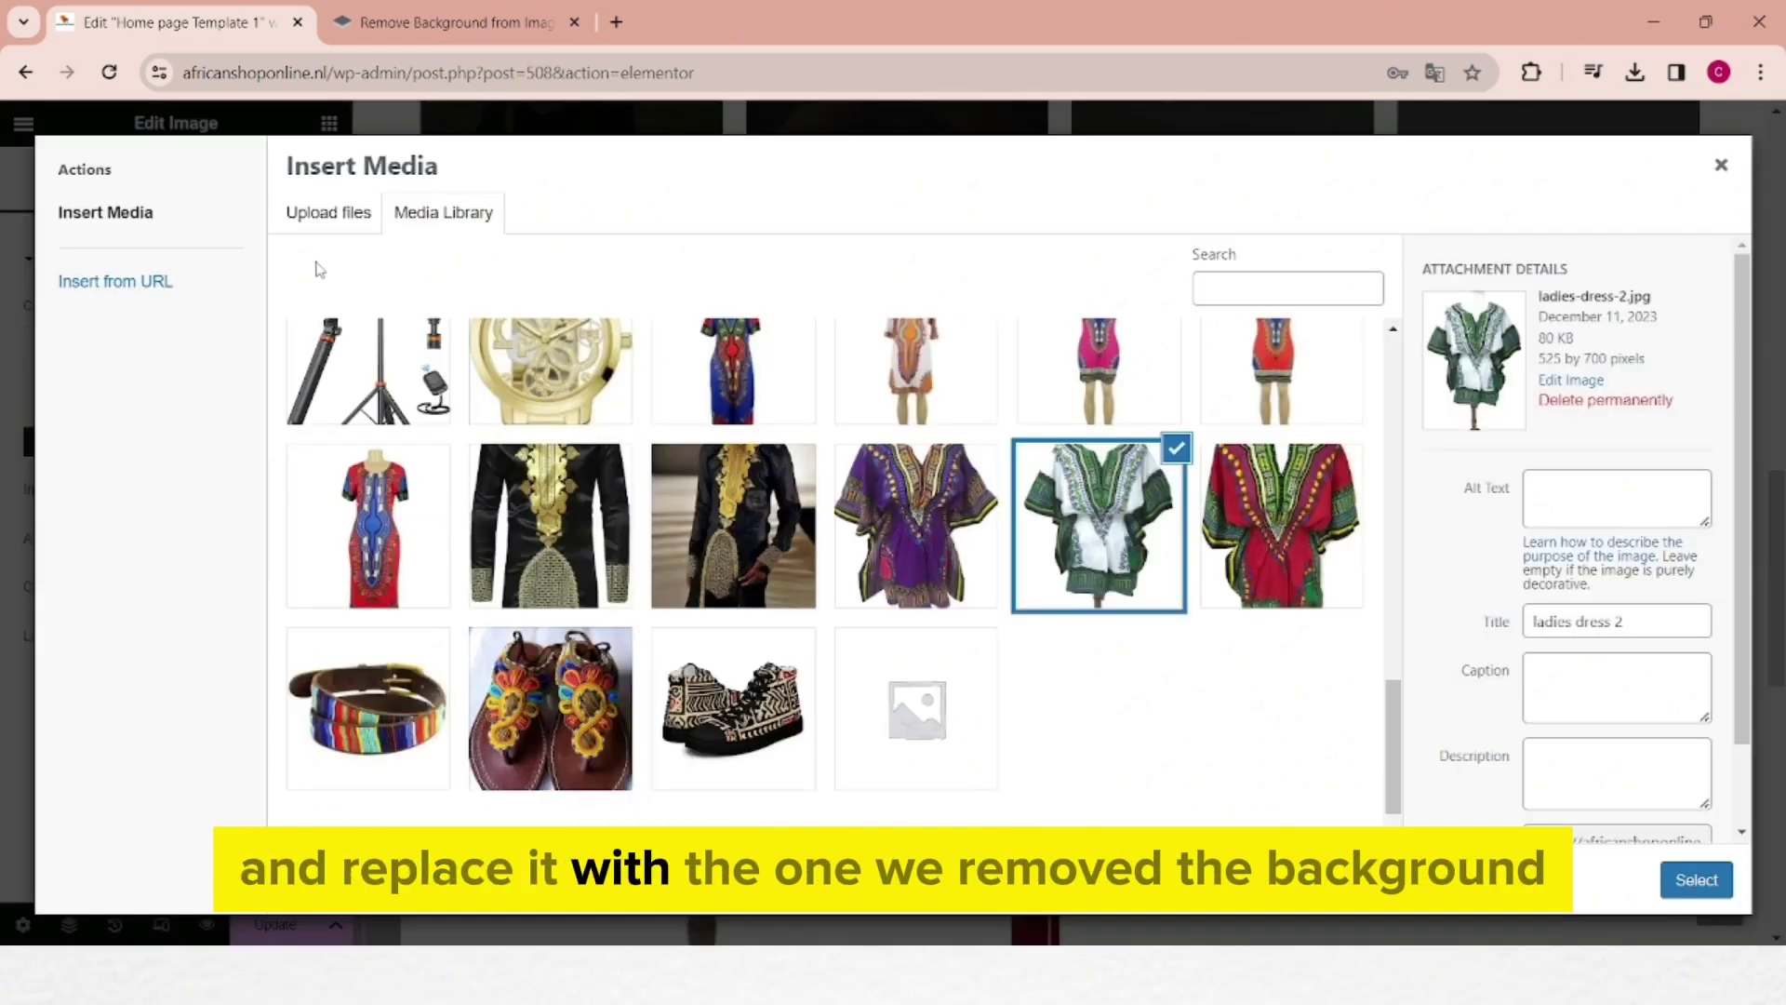
left_click(332, 217)
left_click(1001, 530)
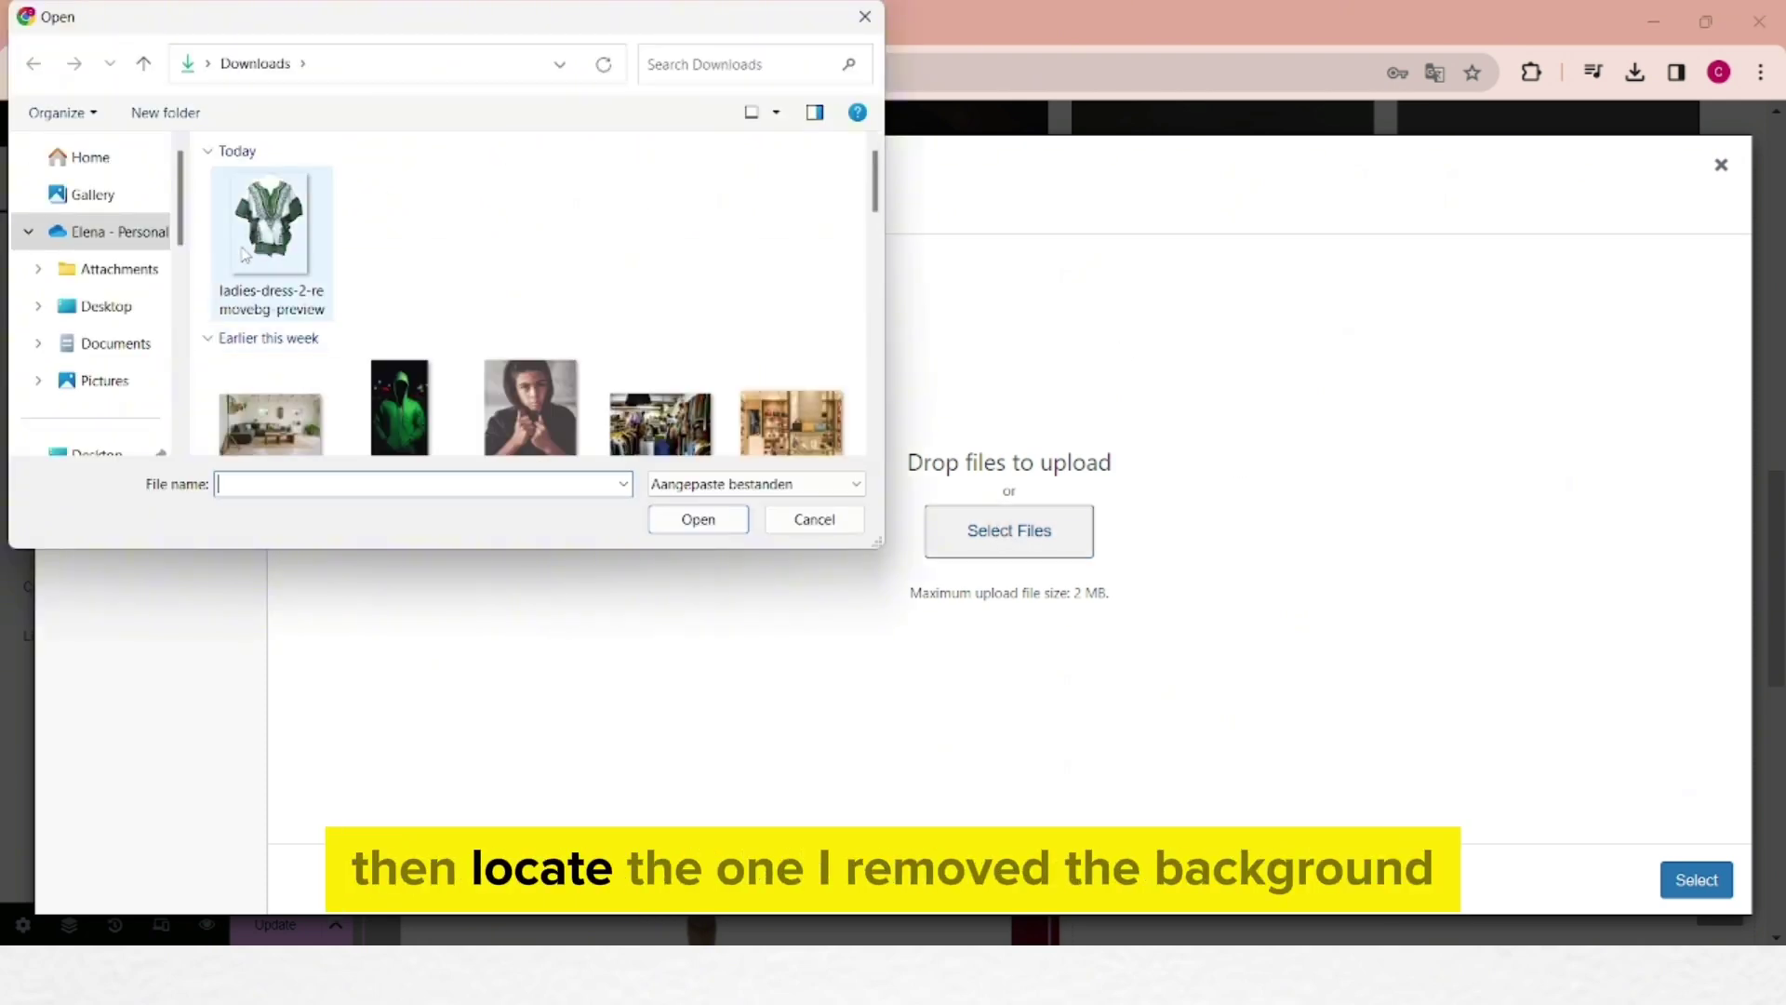
left_click(249, 251)
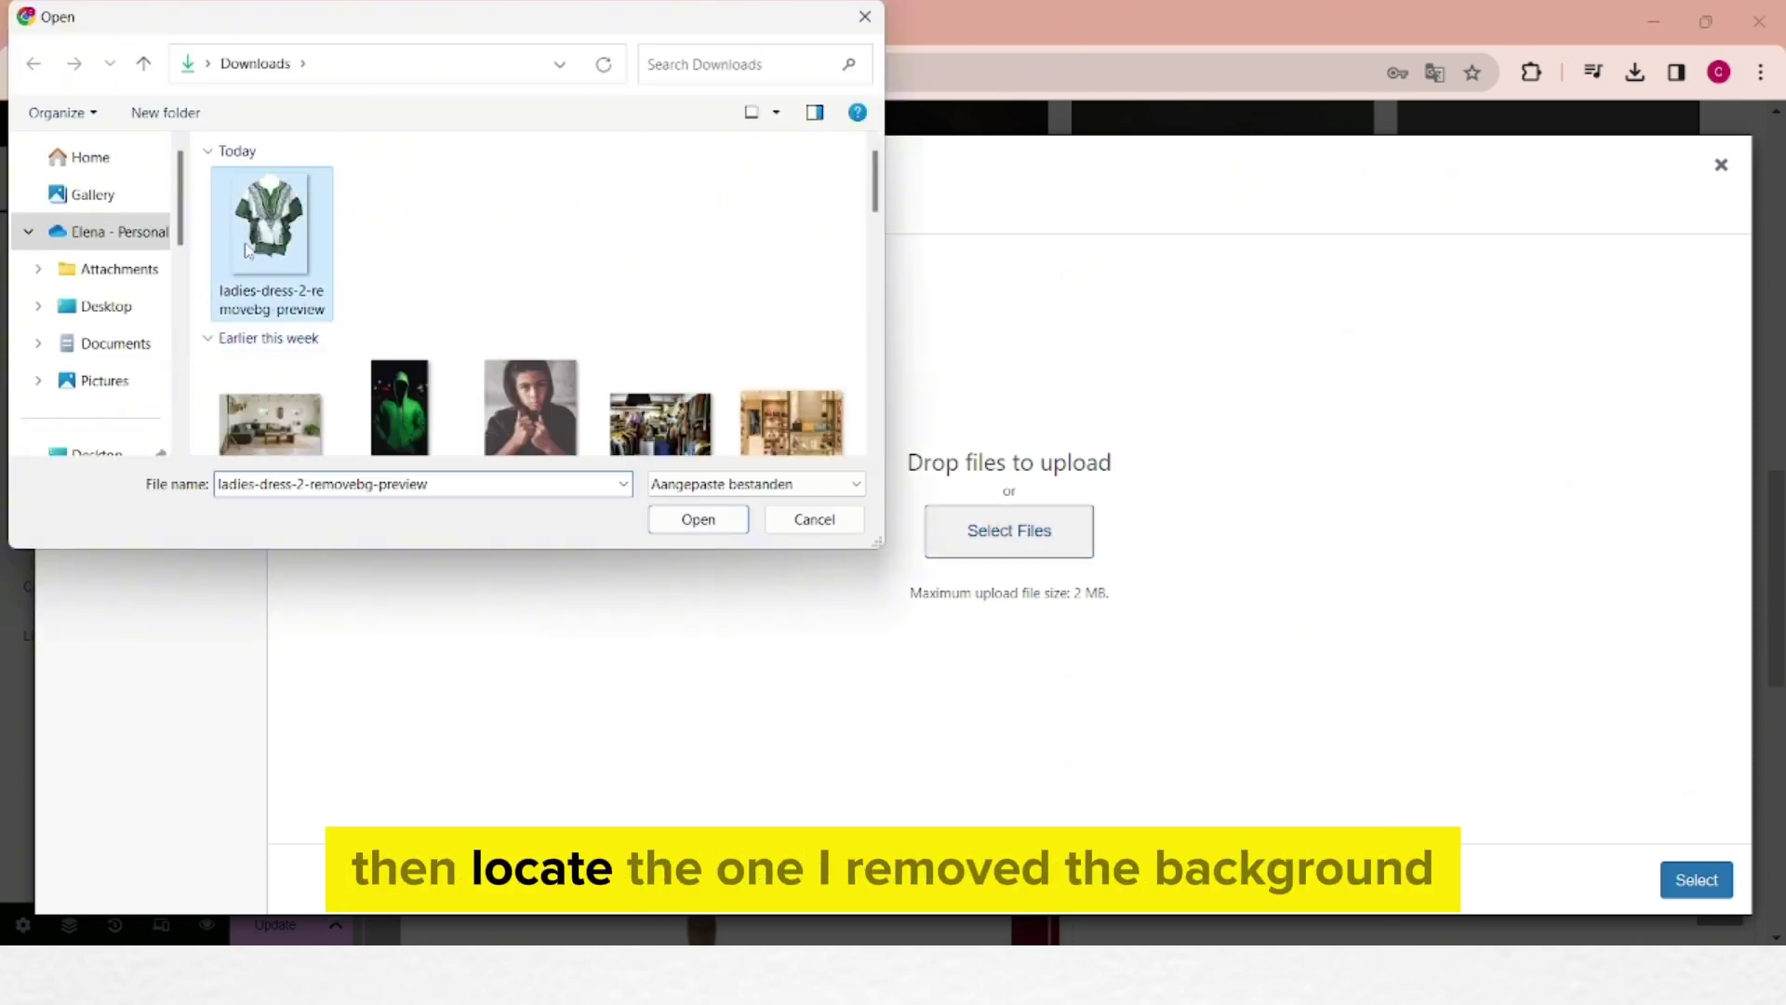
left_click(702, 521)
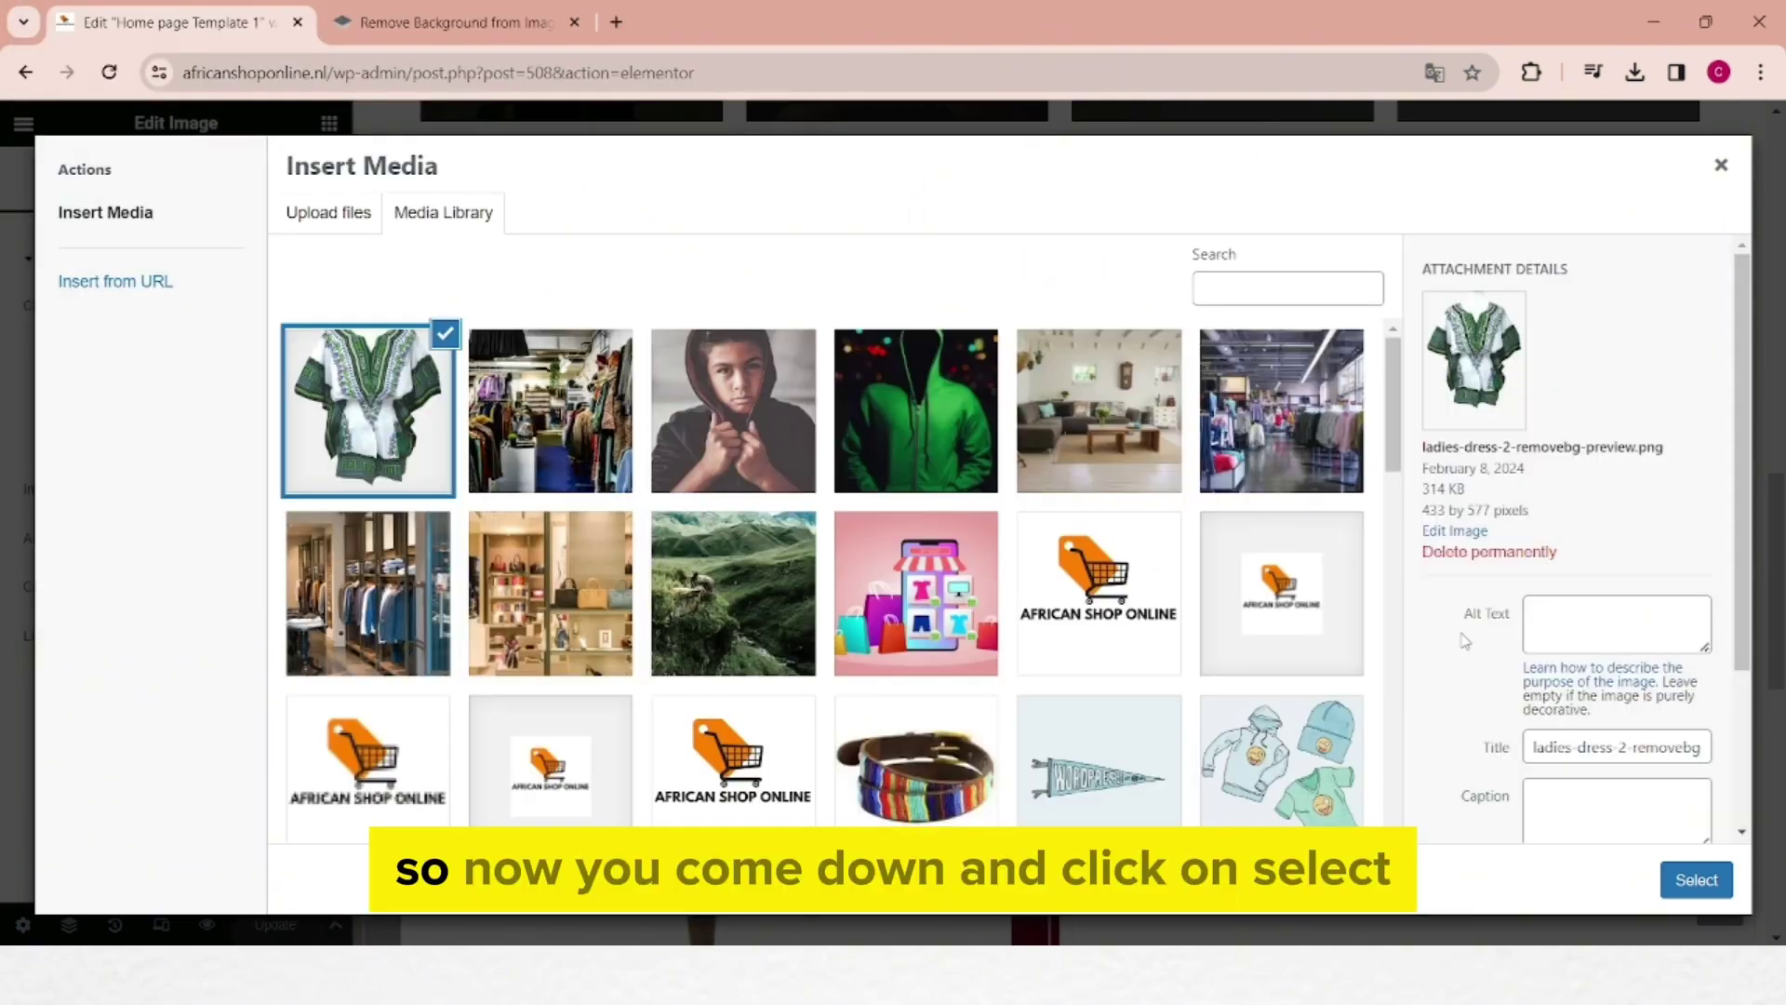
left_click(1696, 880)
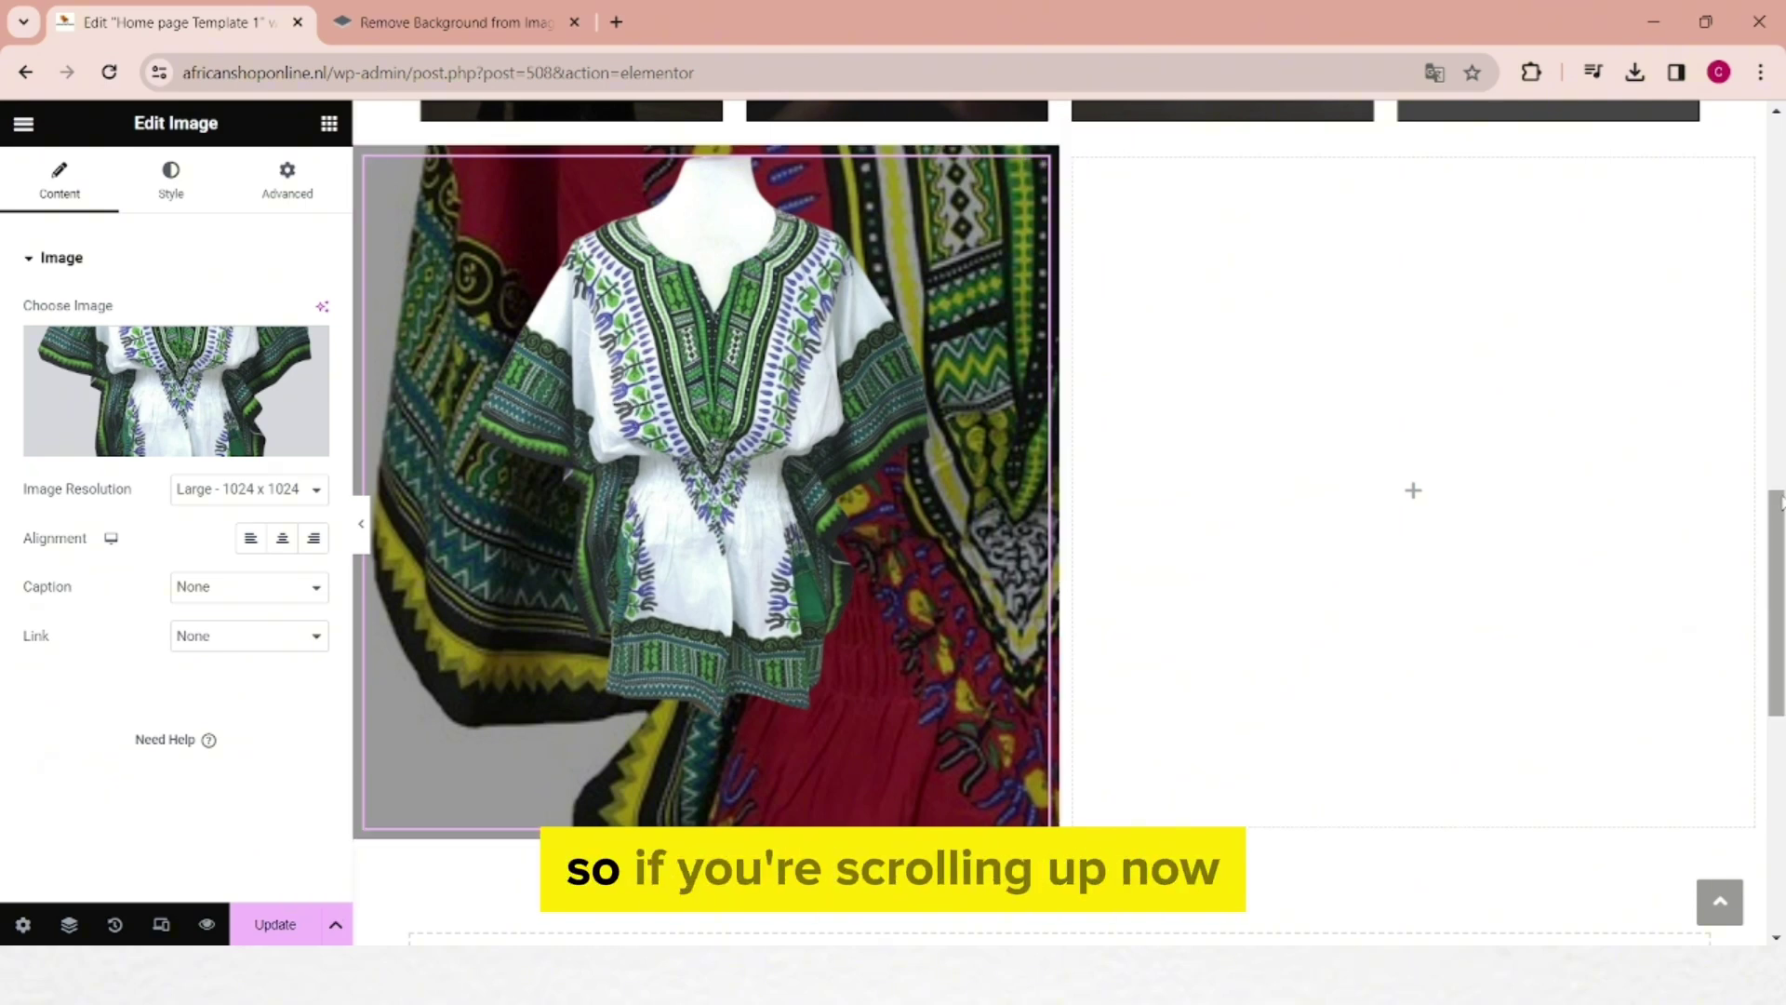
scroll(1781, 502, "down", 5)
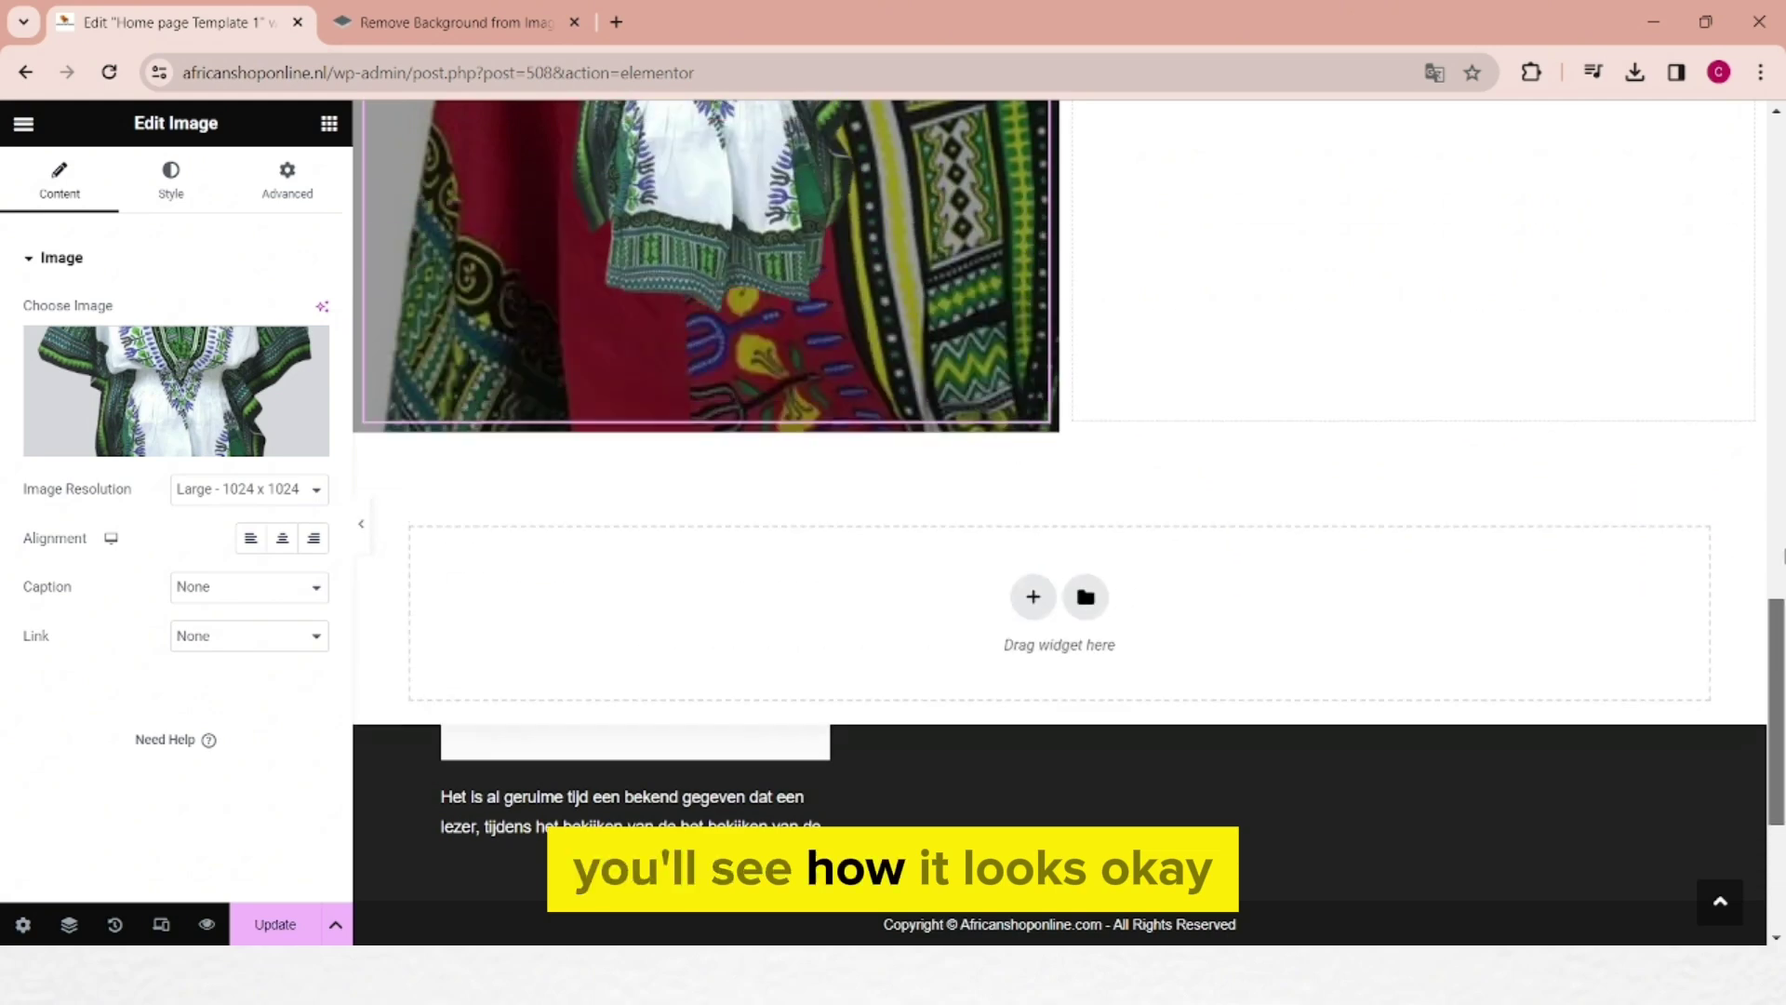
scroll(1784, 556, "up", 5)
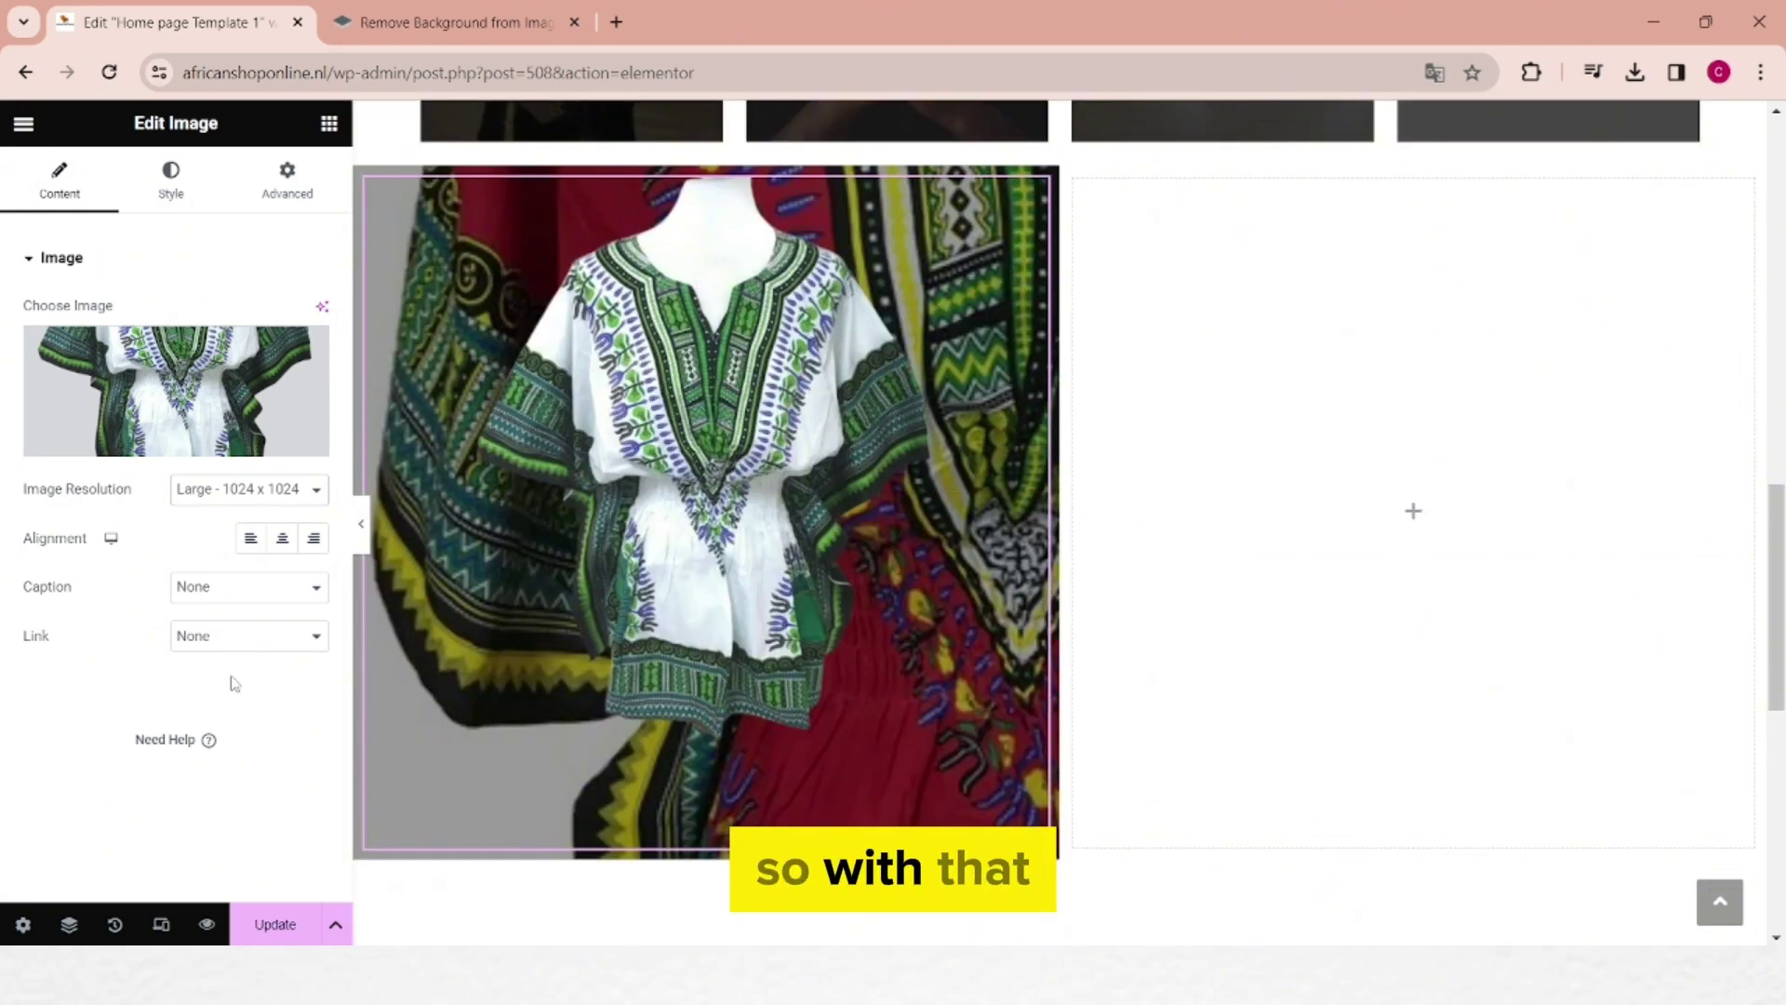
Step: Set the dress image's resolution to Medium - 300 x 300
mouse_move(144, 419)
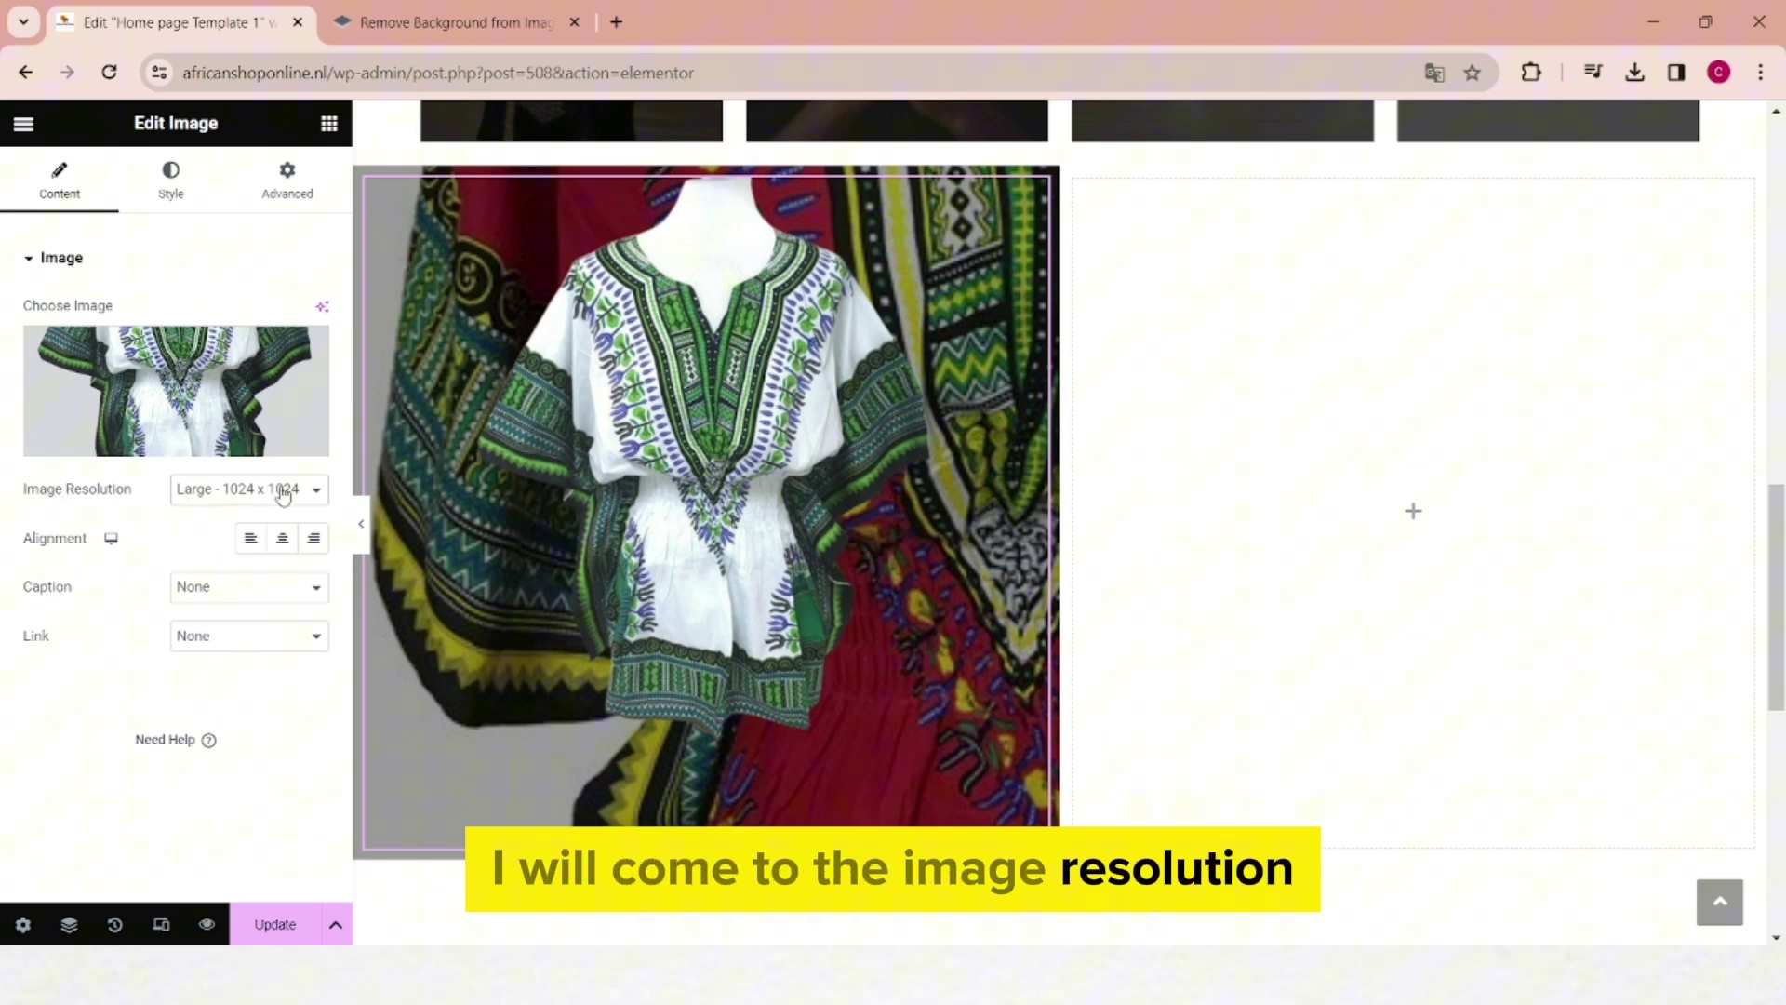
left_click(317, 492)
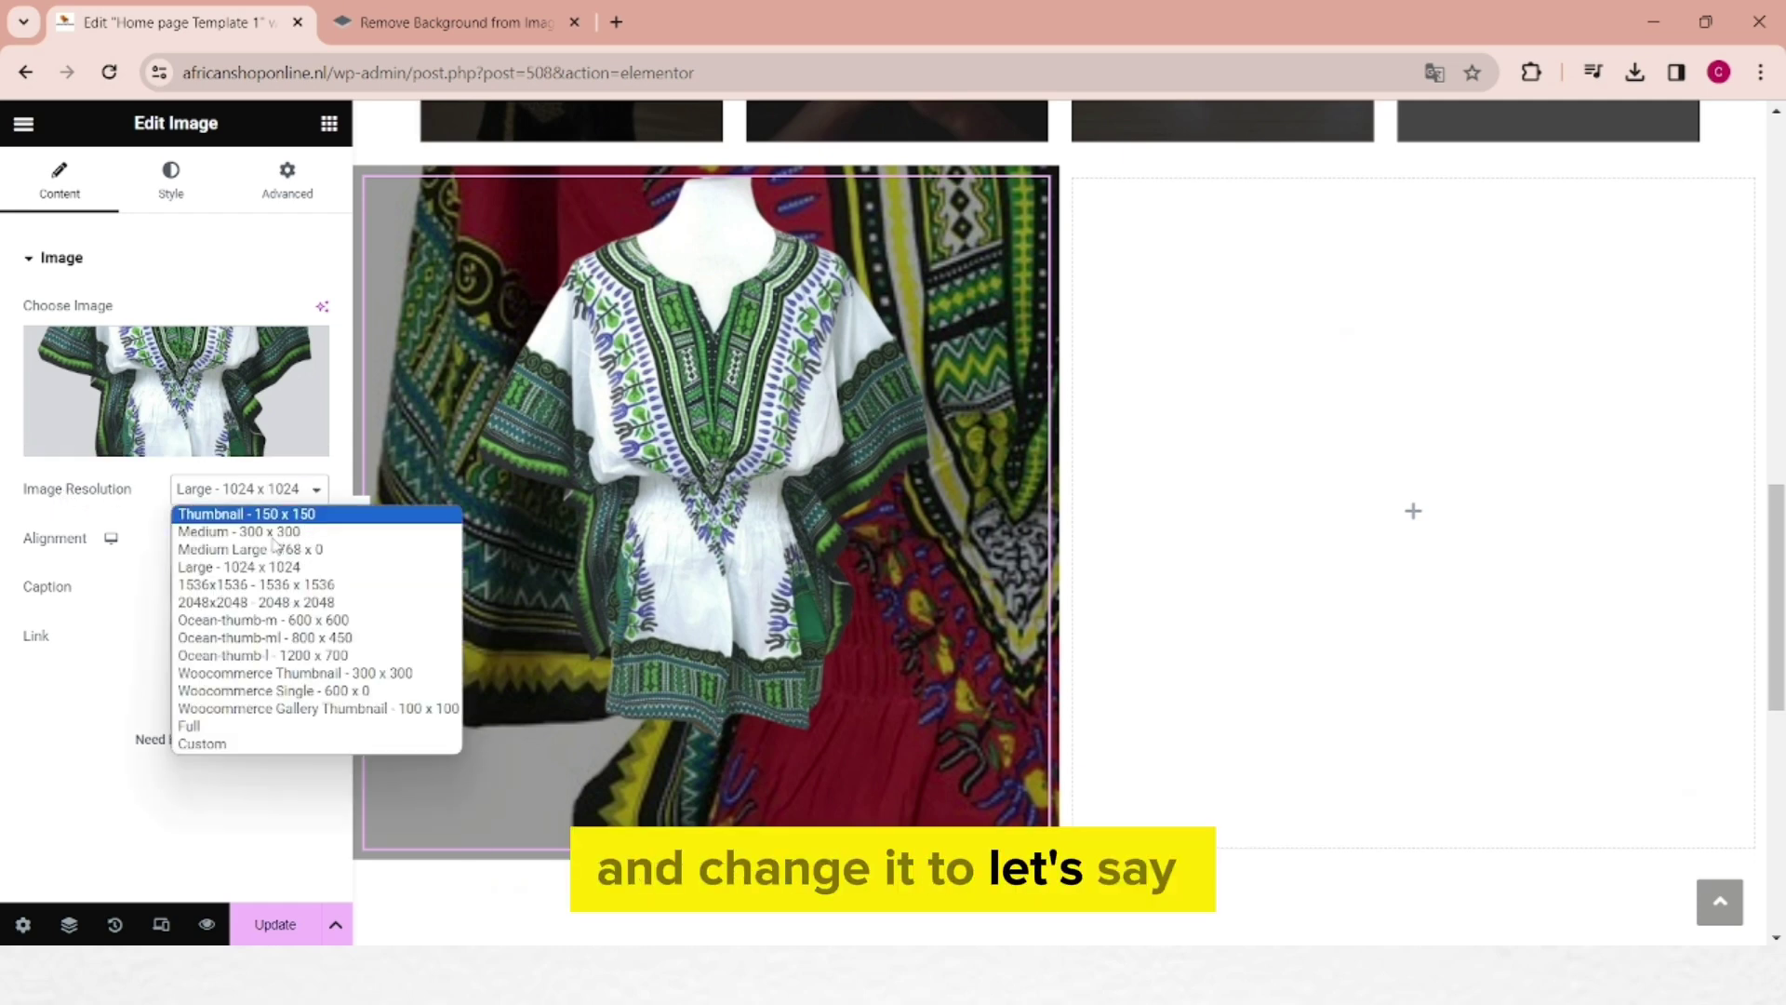
left_click(271, 534)
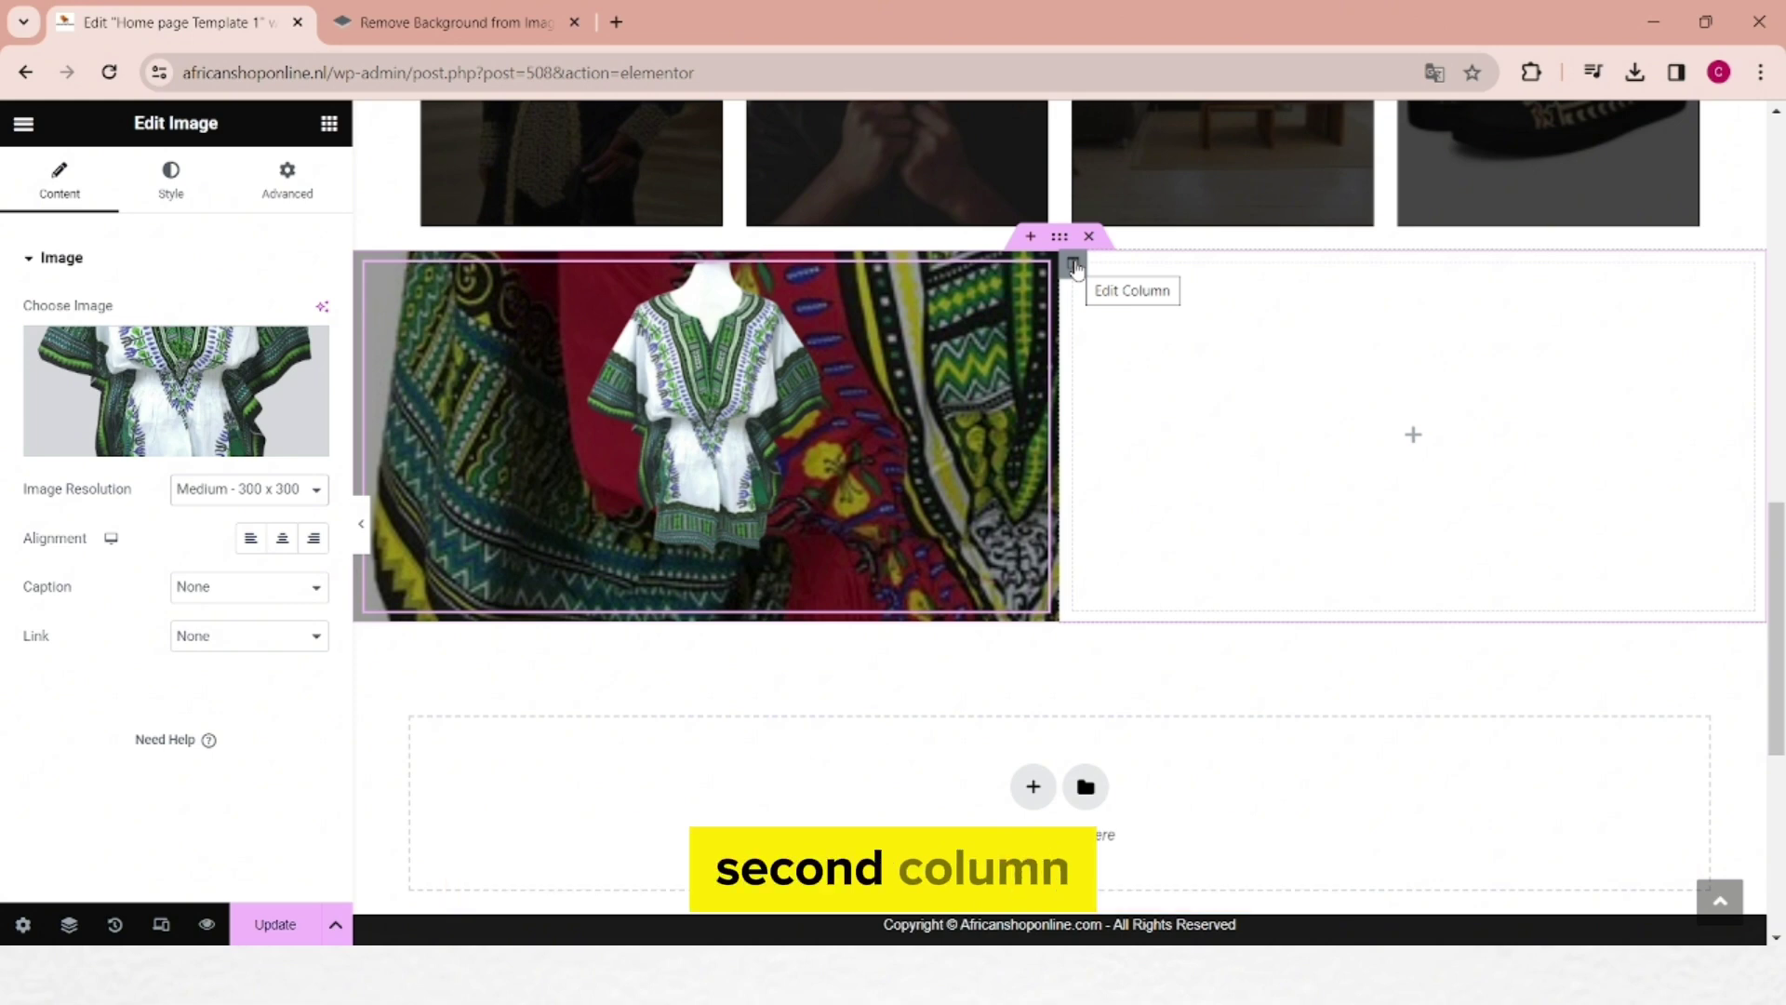
Step: Give the section's second column a Classic background in pure red (#FF0000)
left_click(1074, 266)
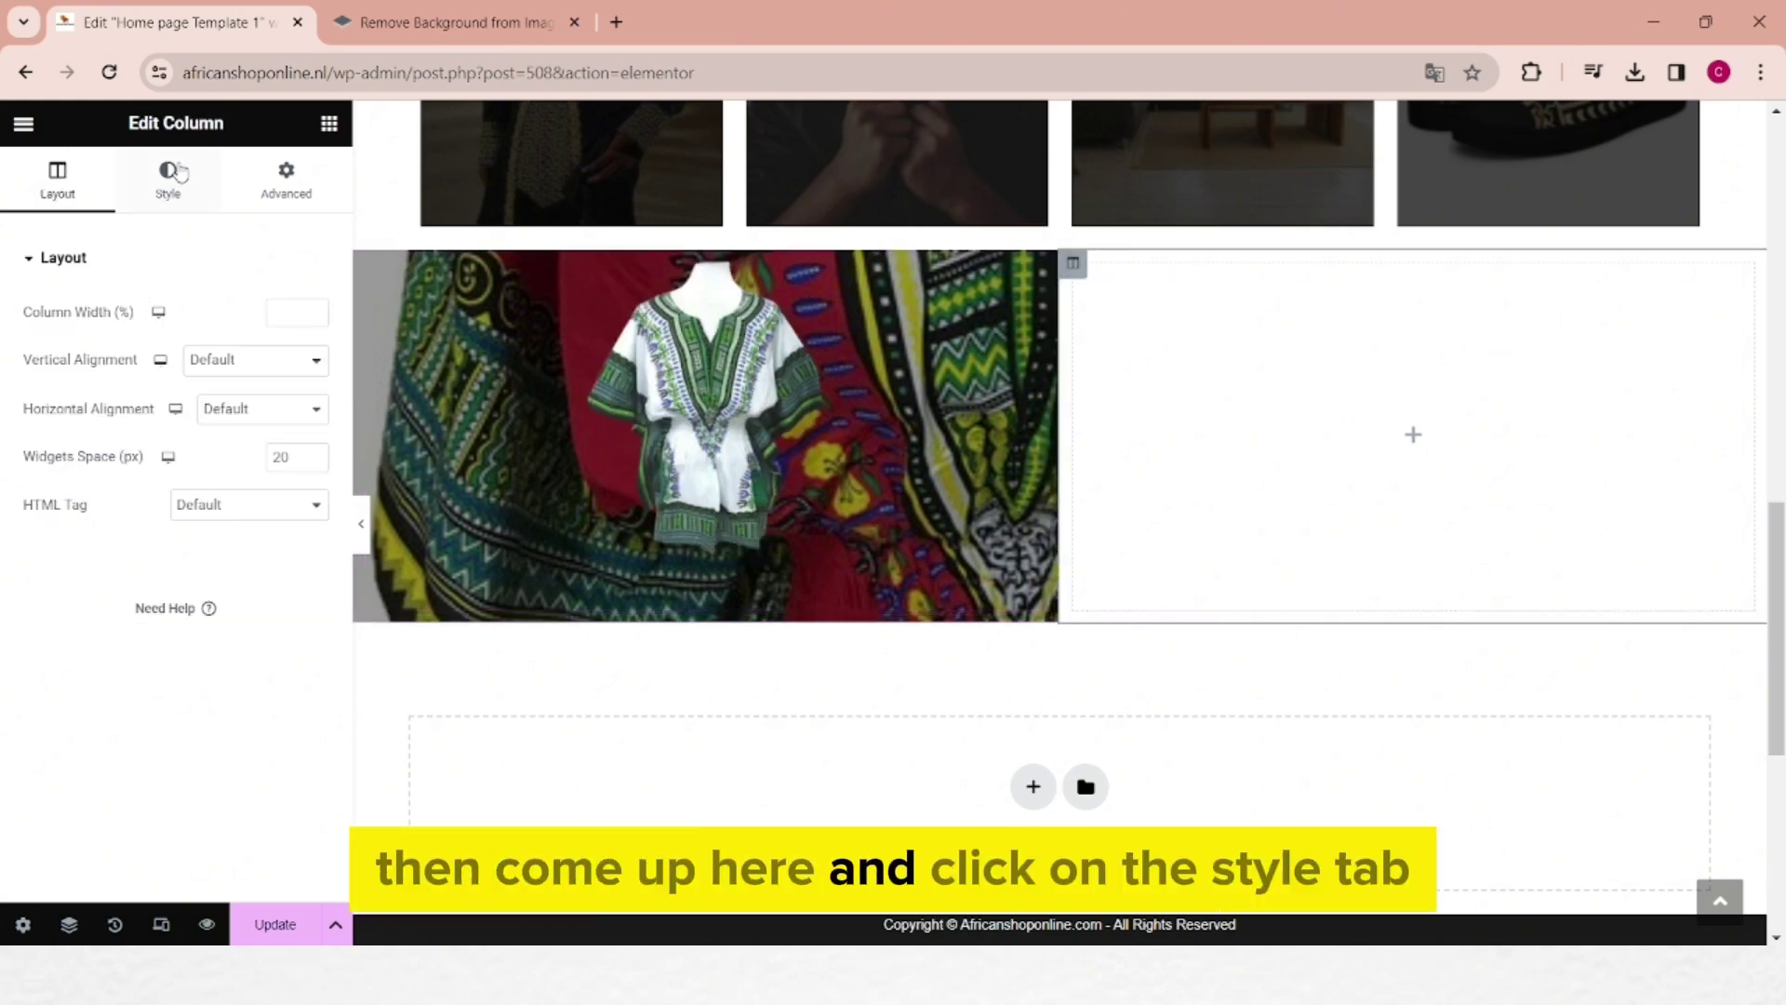
left_click(173, 182)
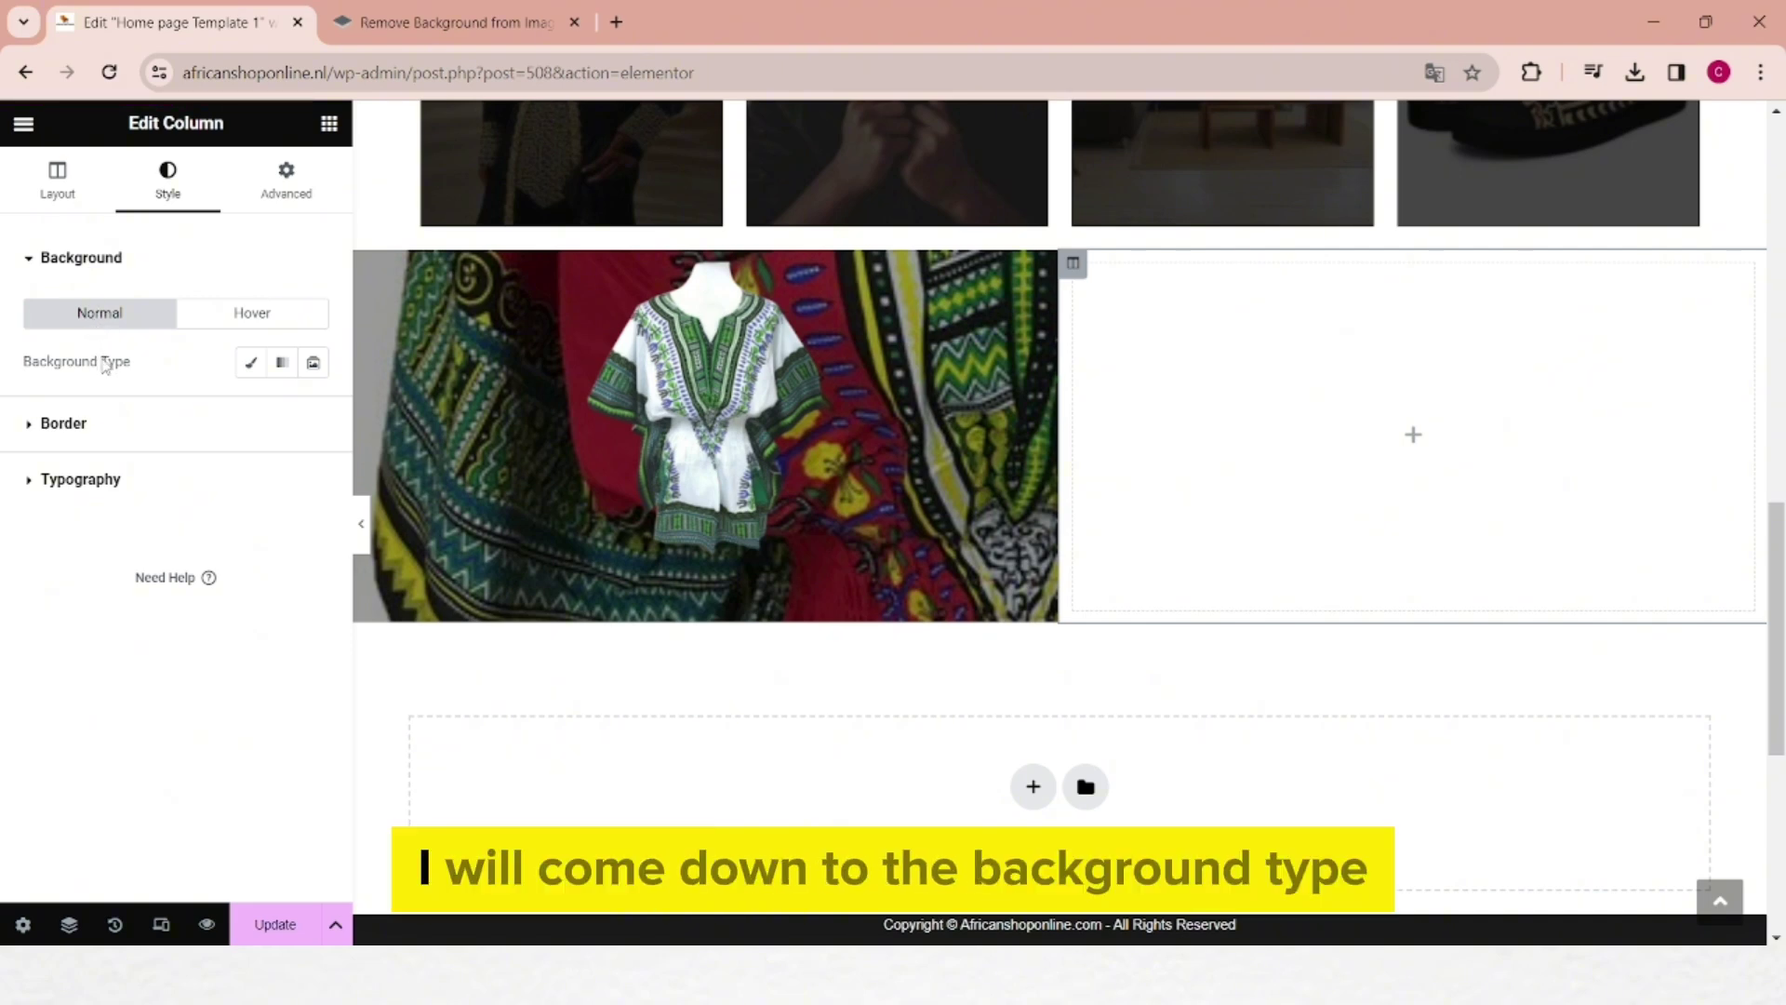
left_click(251, 364)
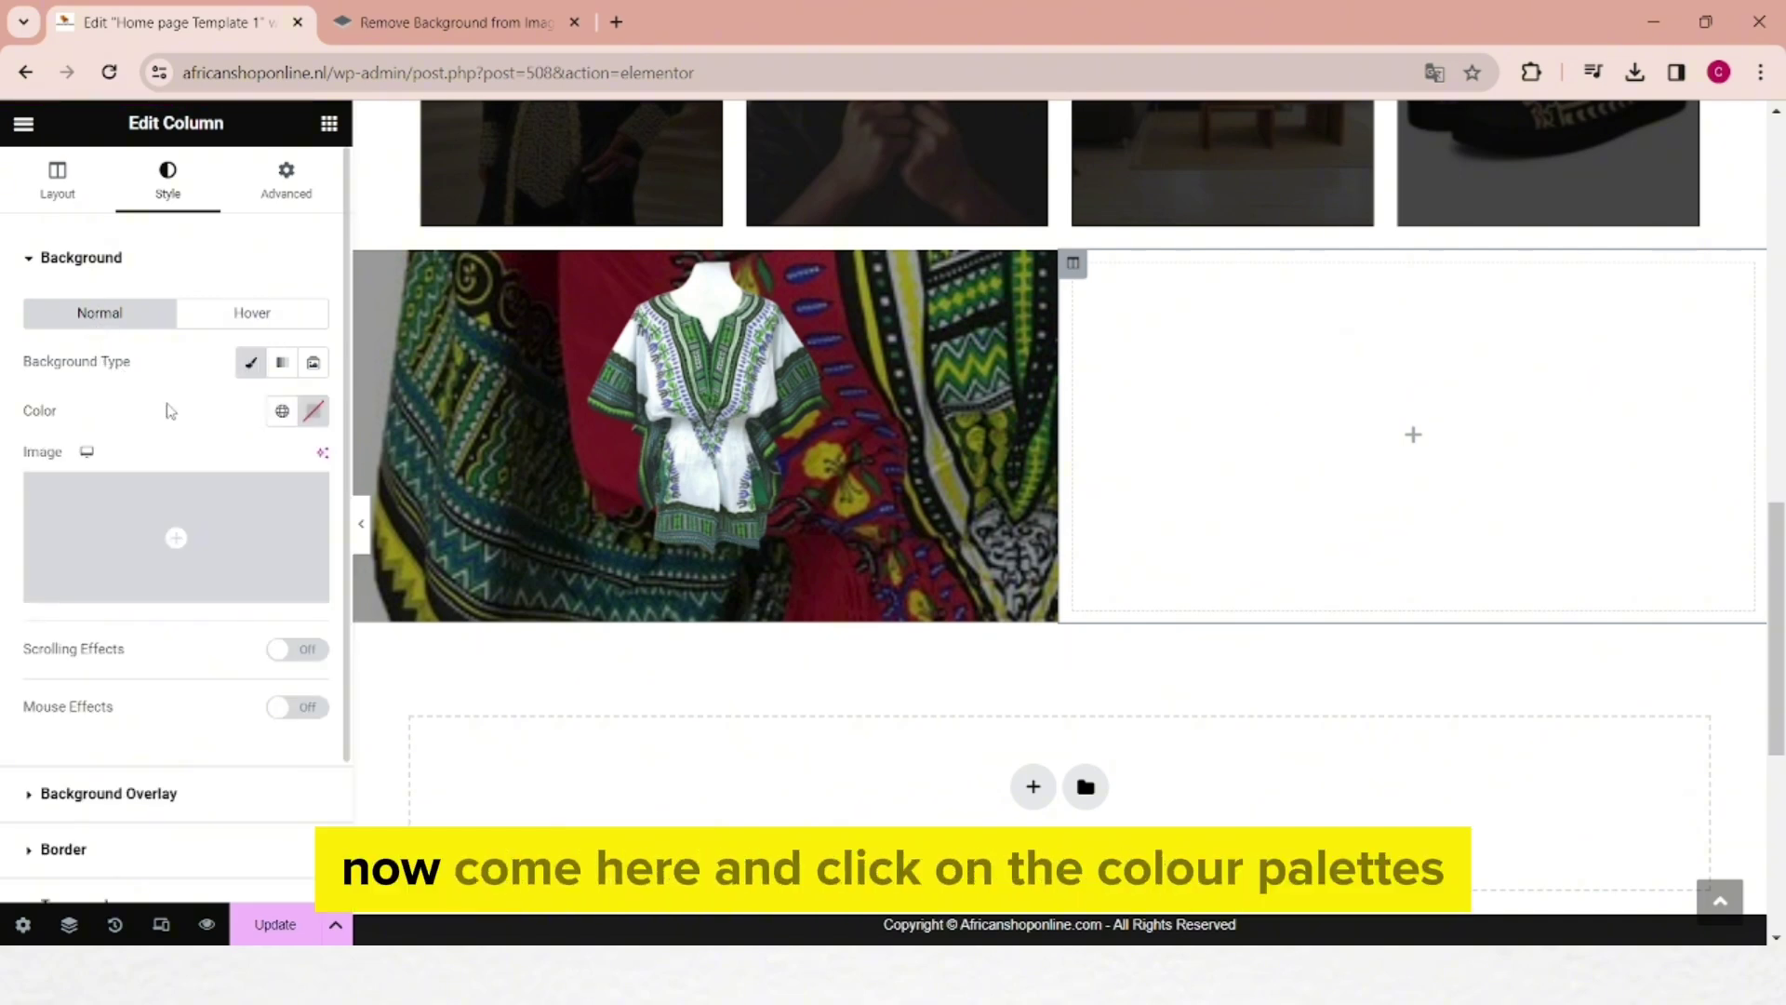
left_click(313, 412)
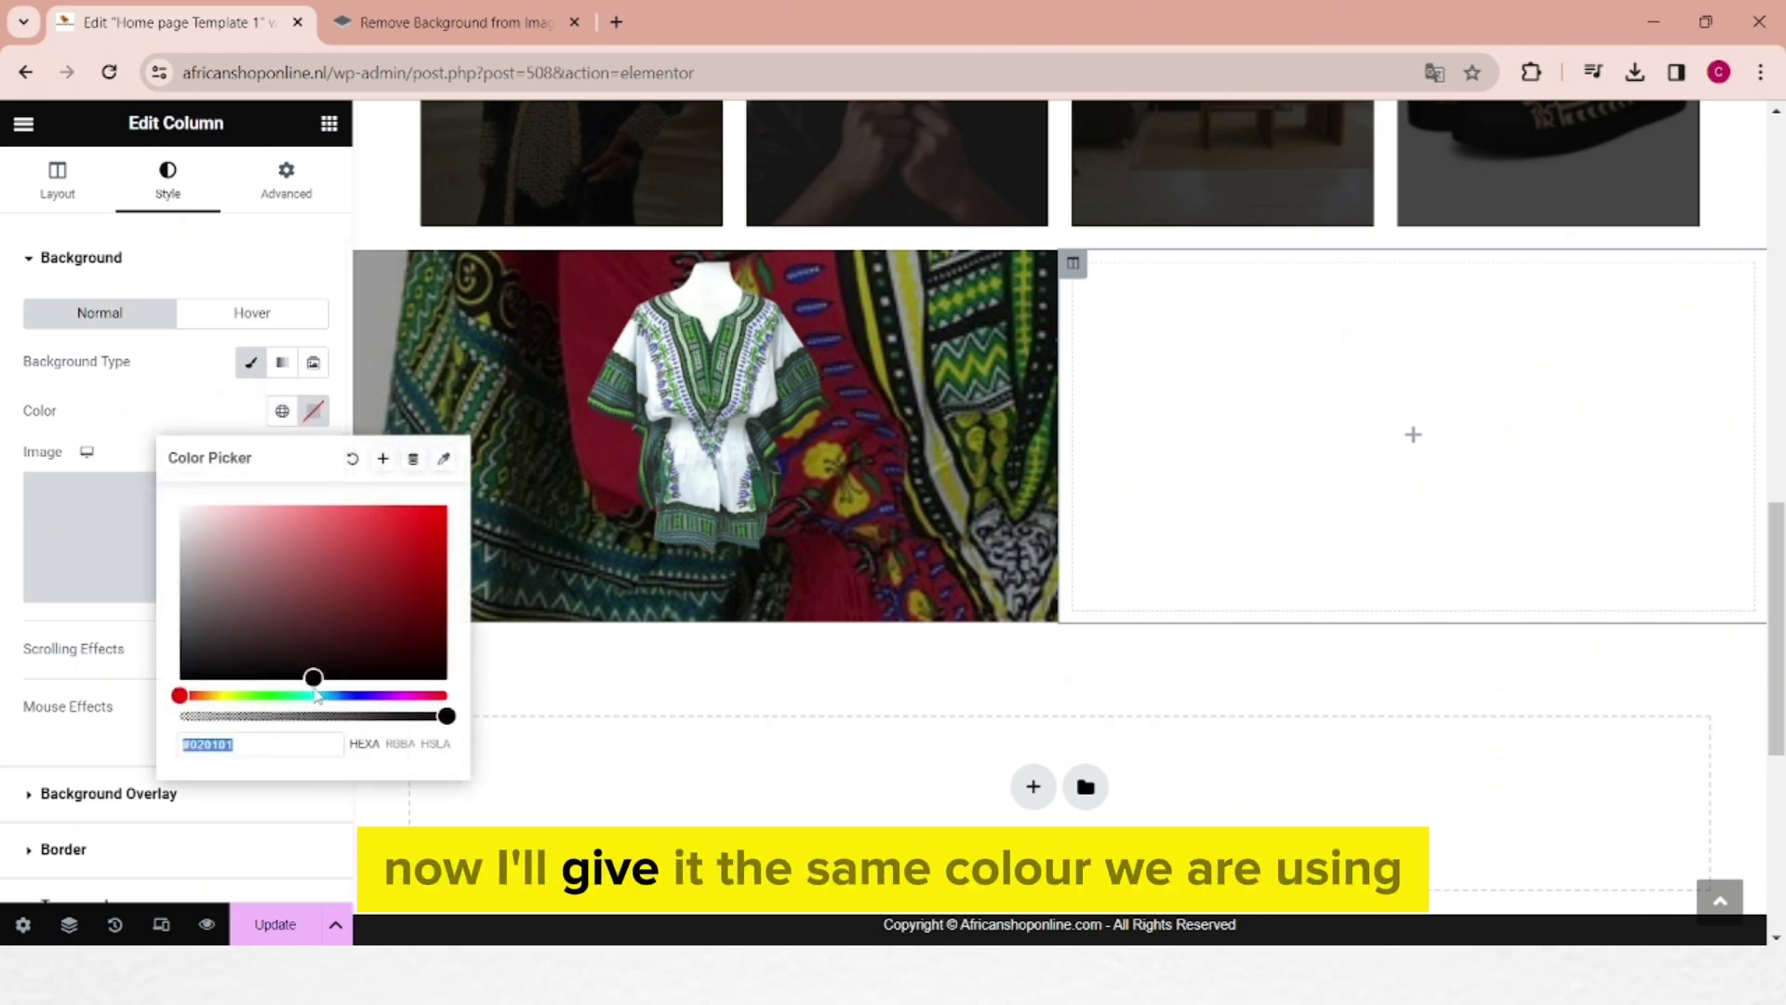
type("#FD3131")
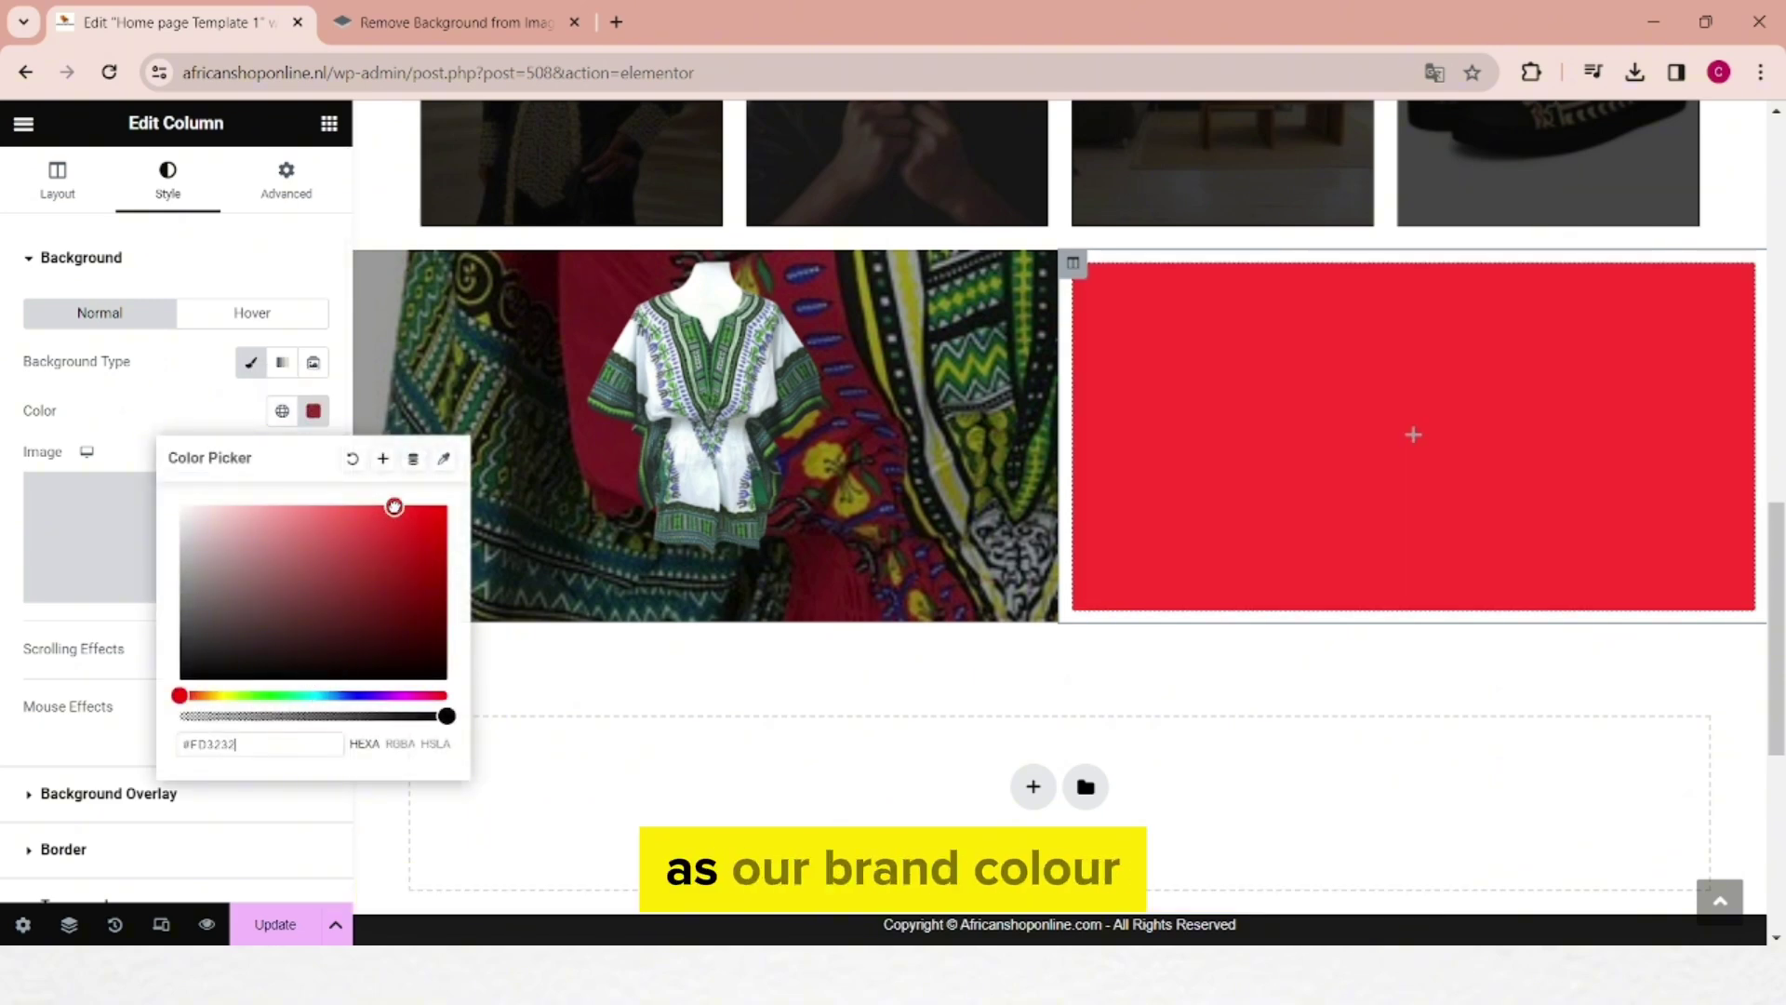
left_click(421, 503)
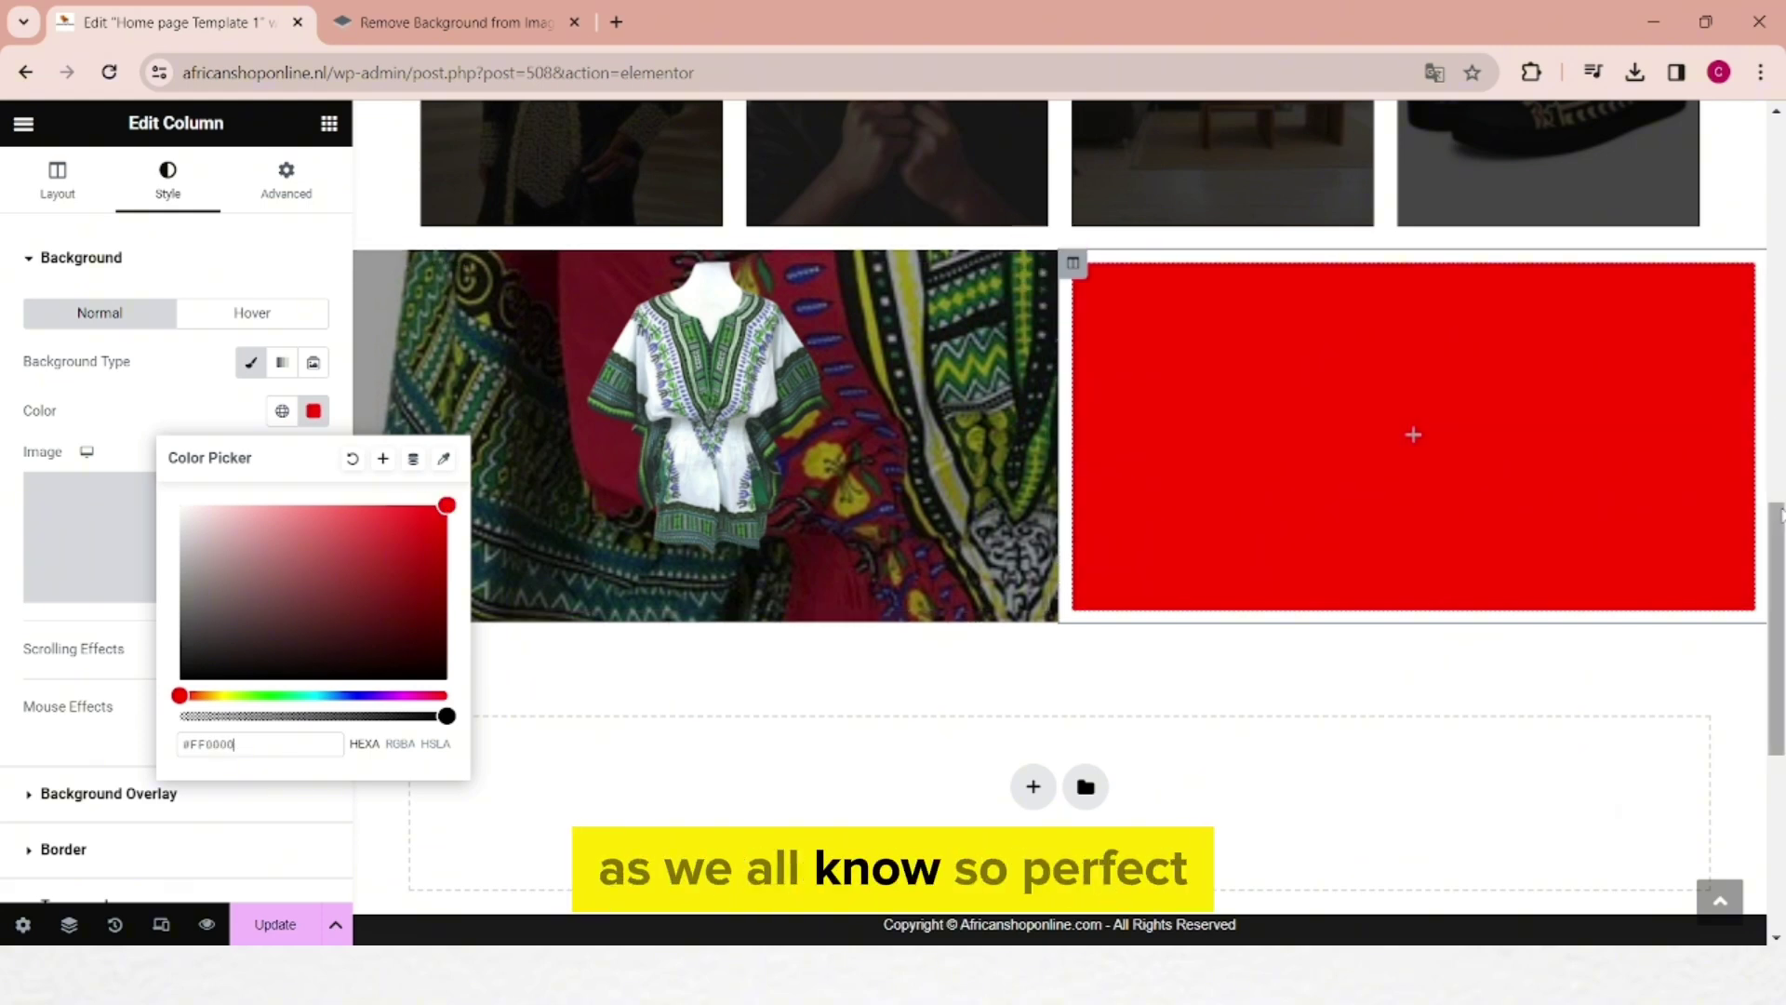
scroll(1159, 430, "down", 1)
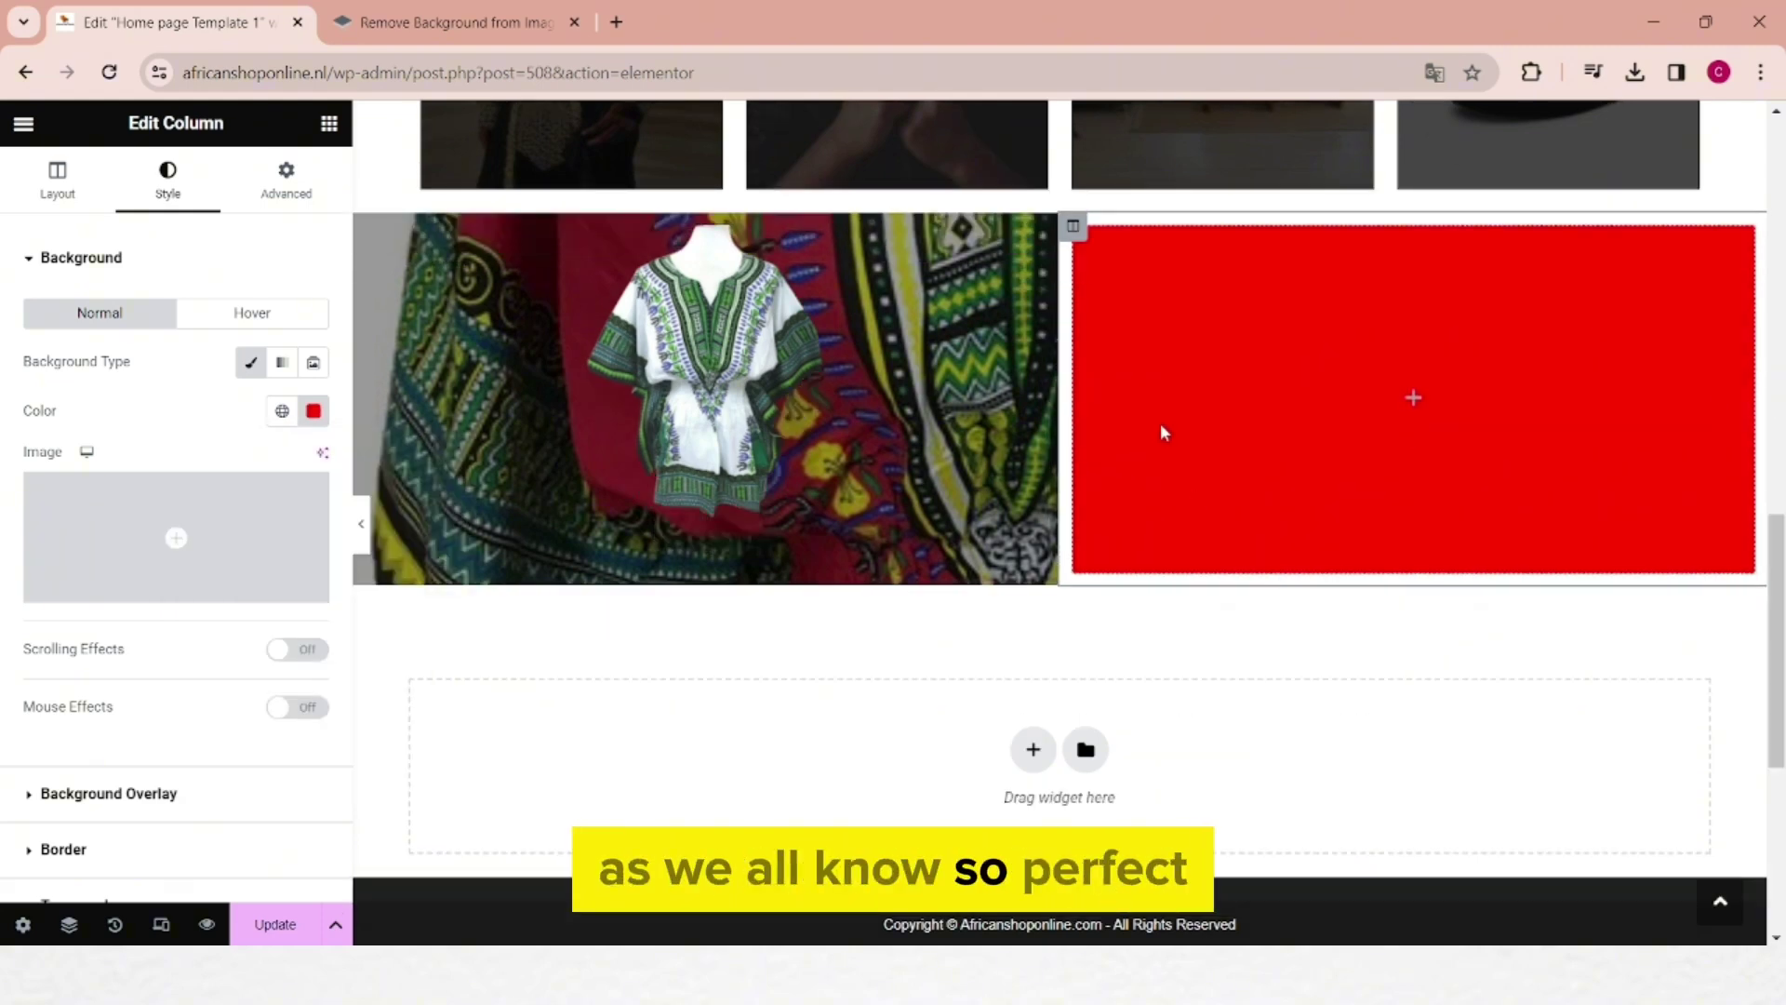
Step: Set the second column's vertical alignment to Middle
left_click(58, 192)
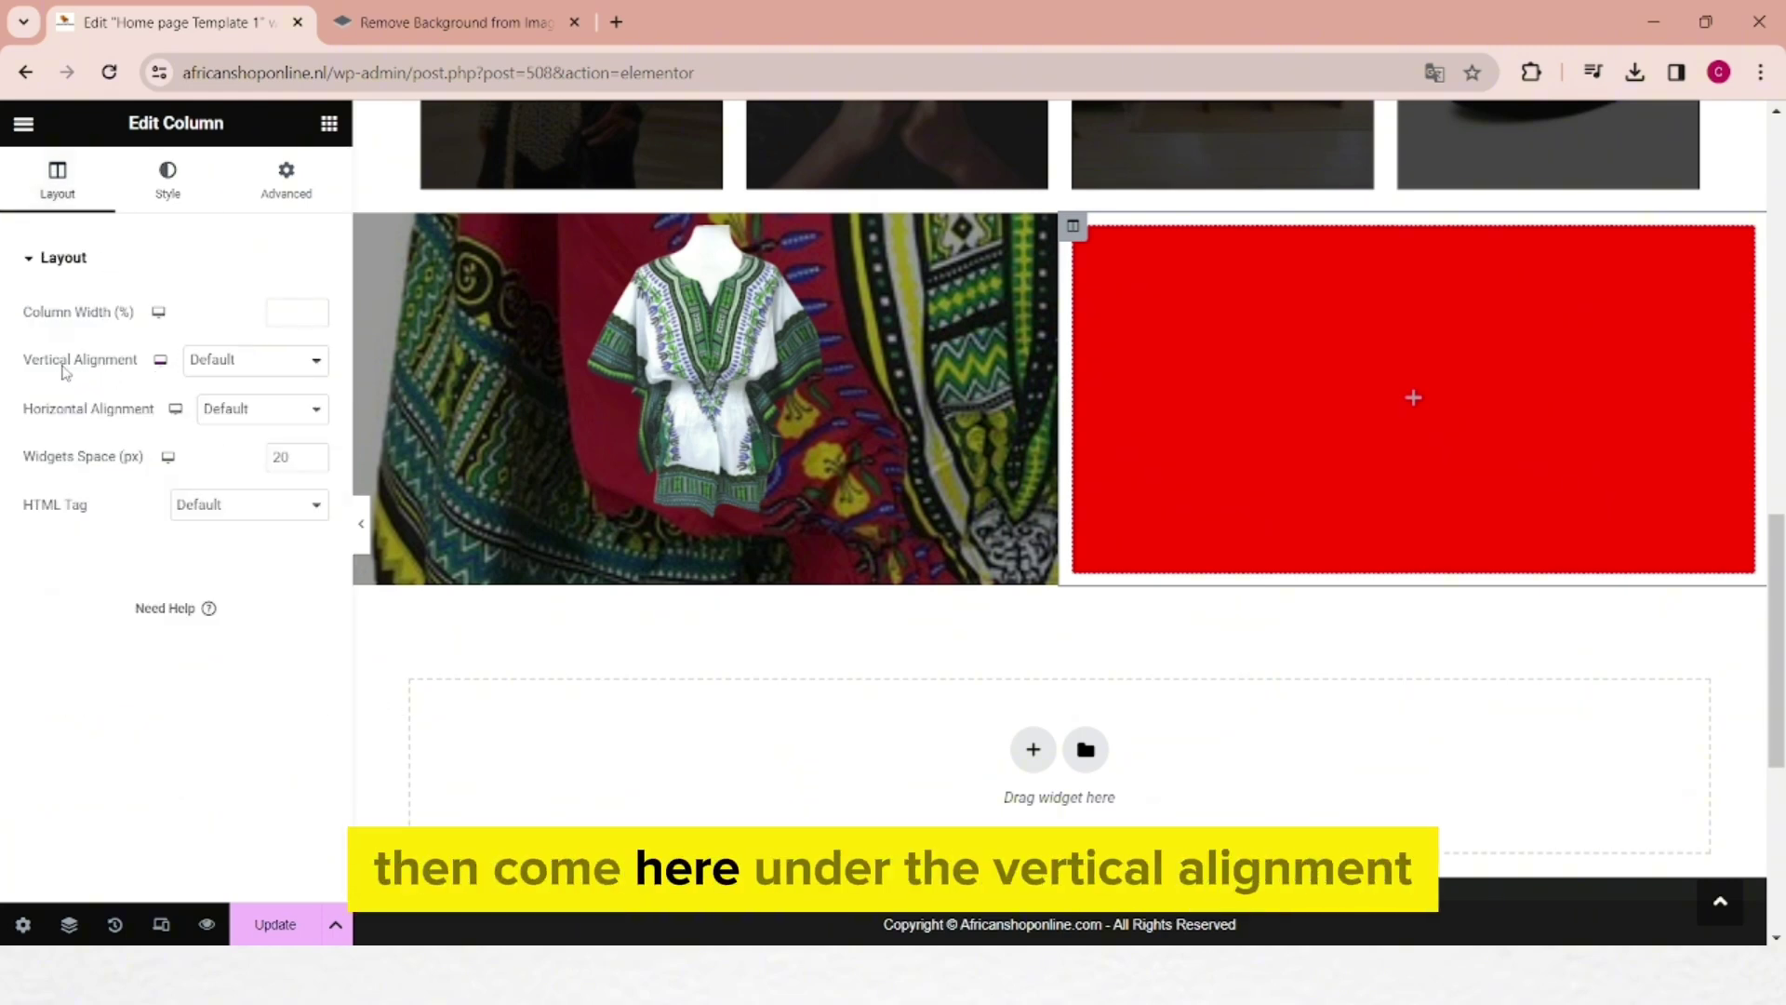
left_click(287, 365)
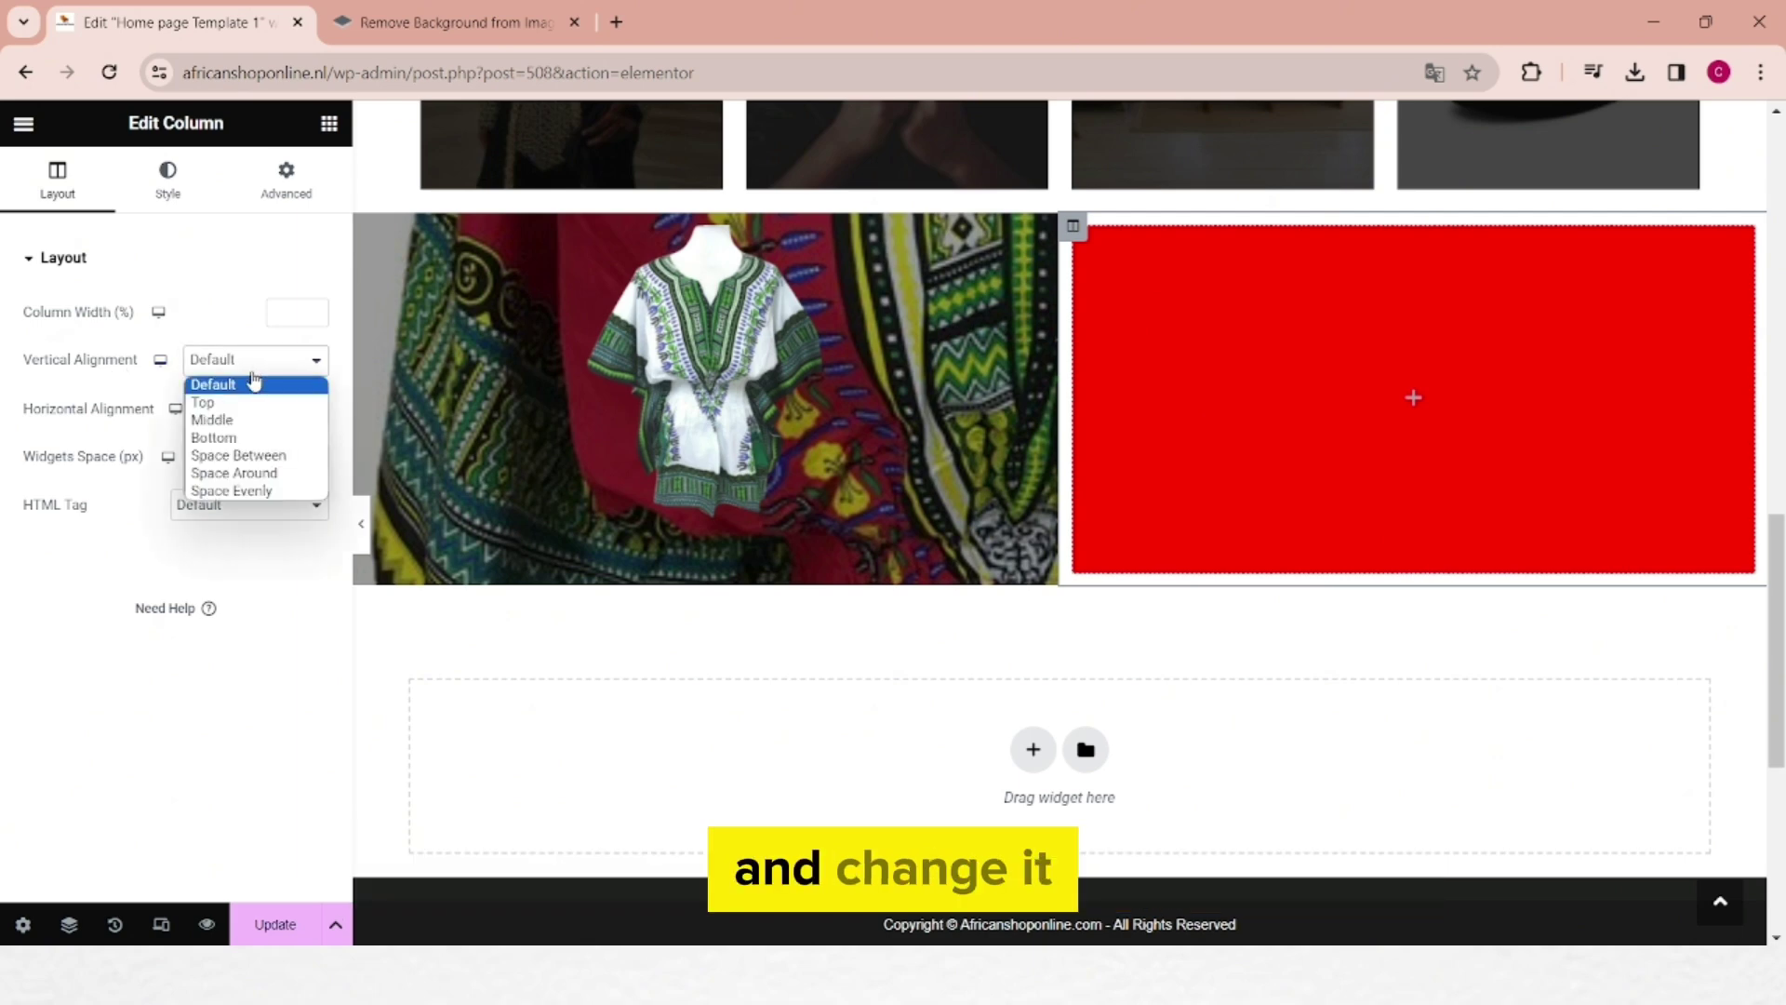
left_click(240, 424)
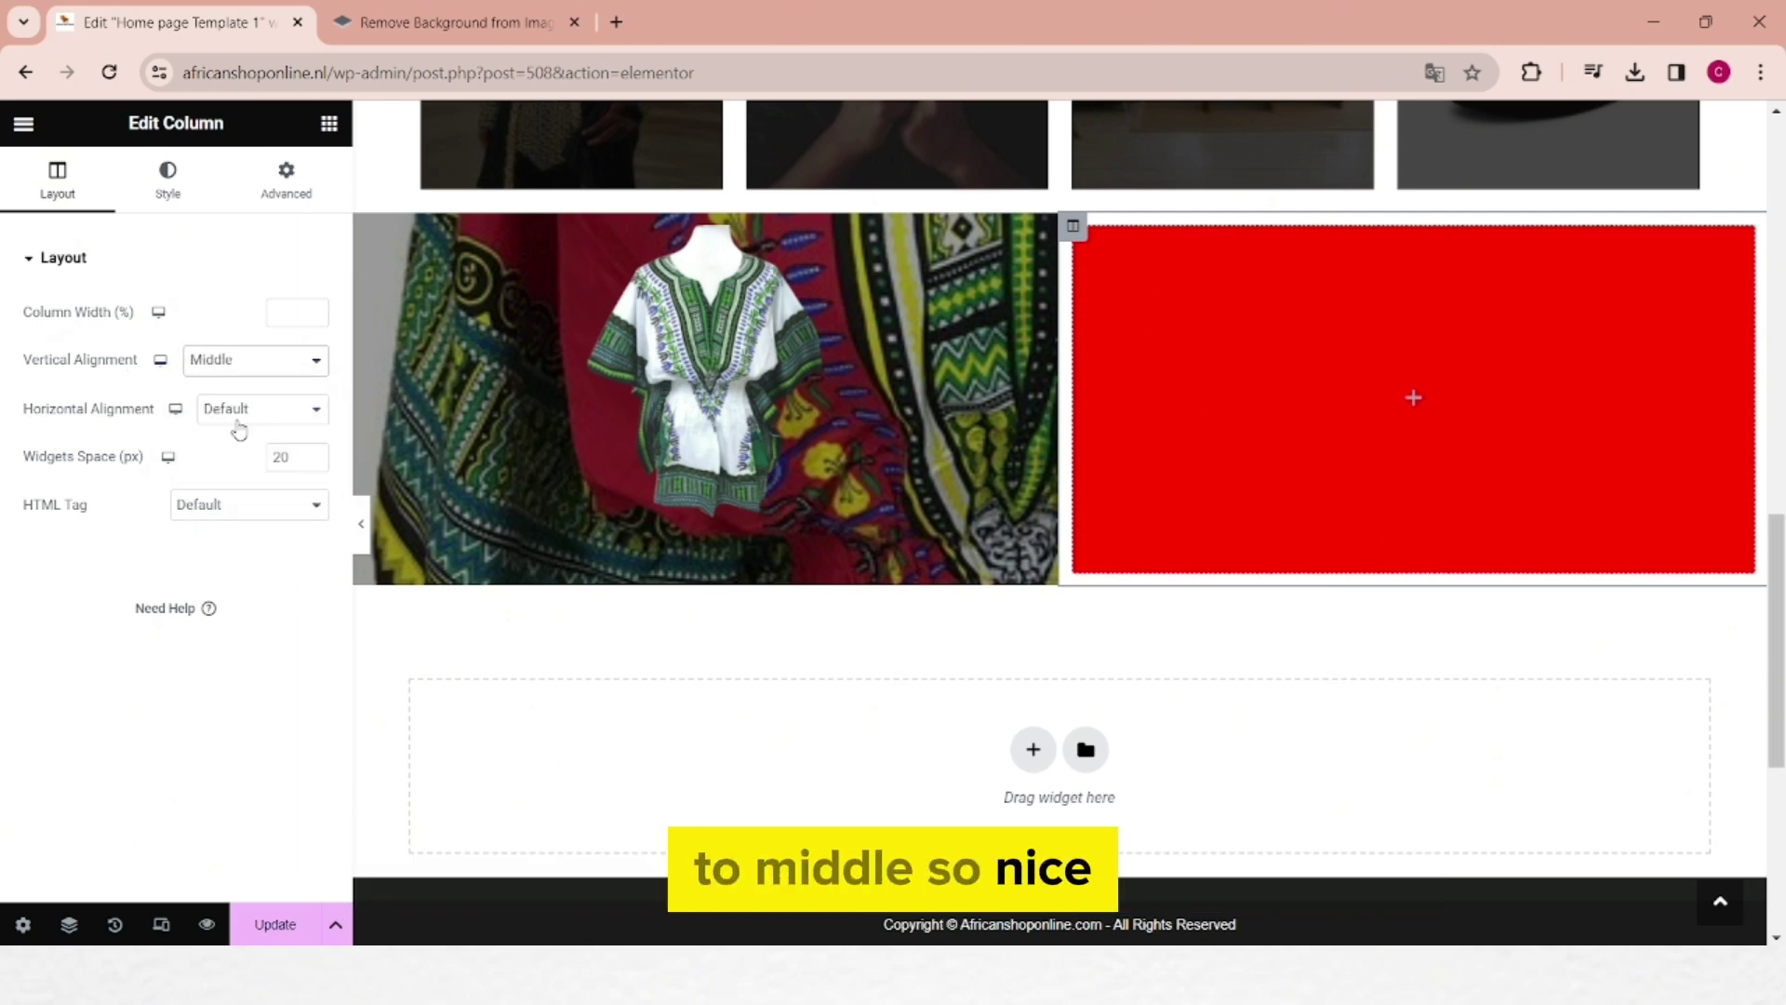
Step: Add a Heading widget to the red second column and align it to the center
left_click(330, 125)
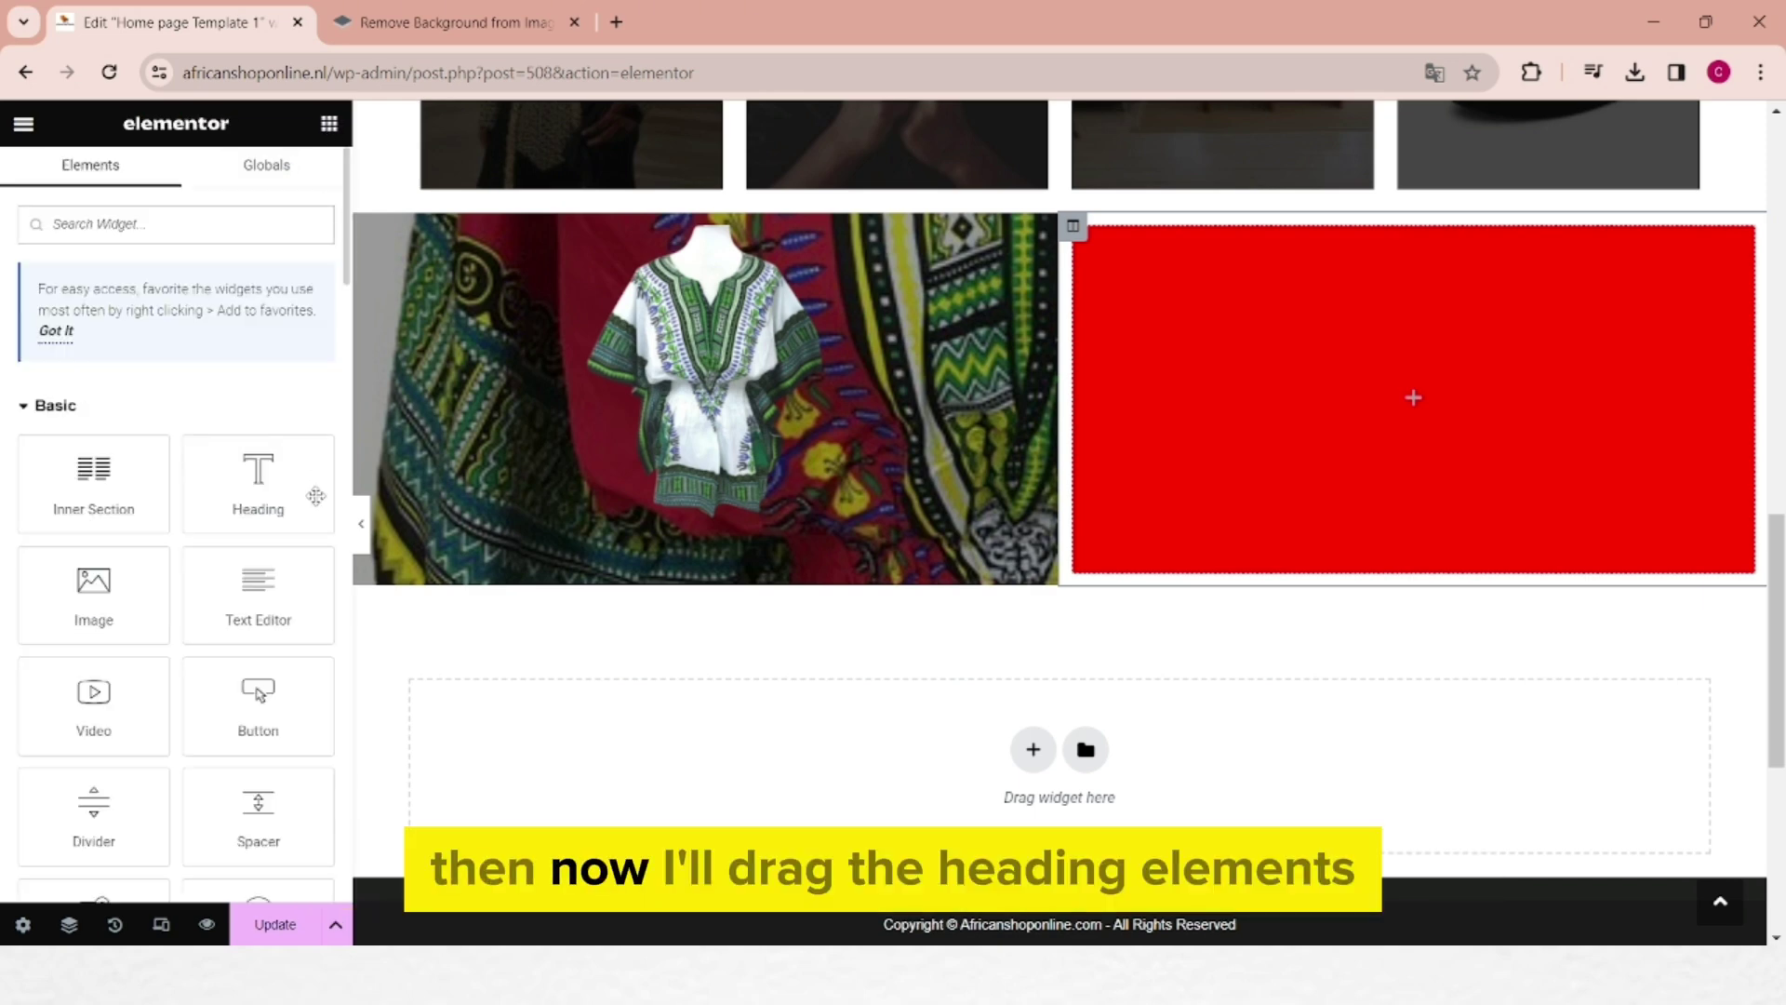
left_click_drag(252, 486, 1415, 393)
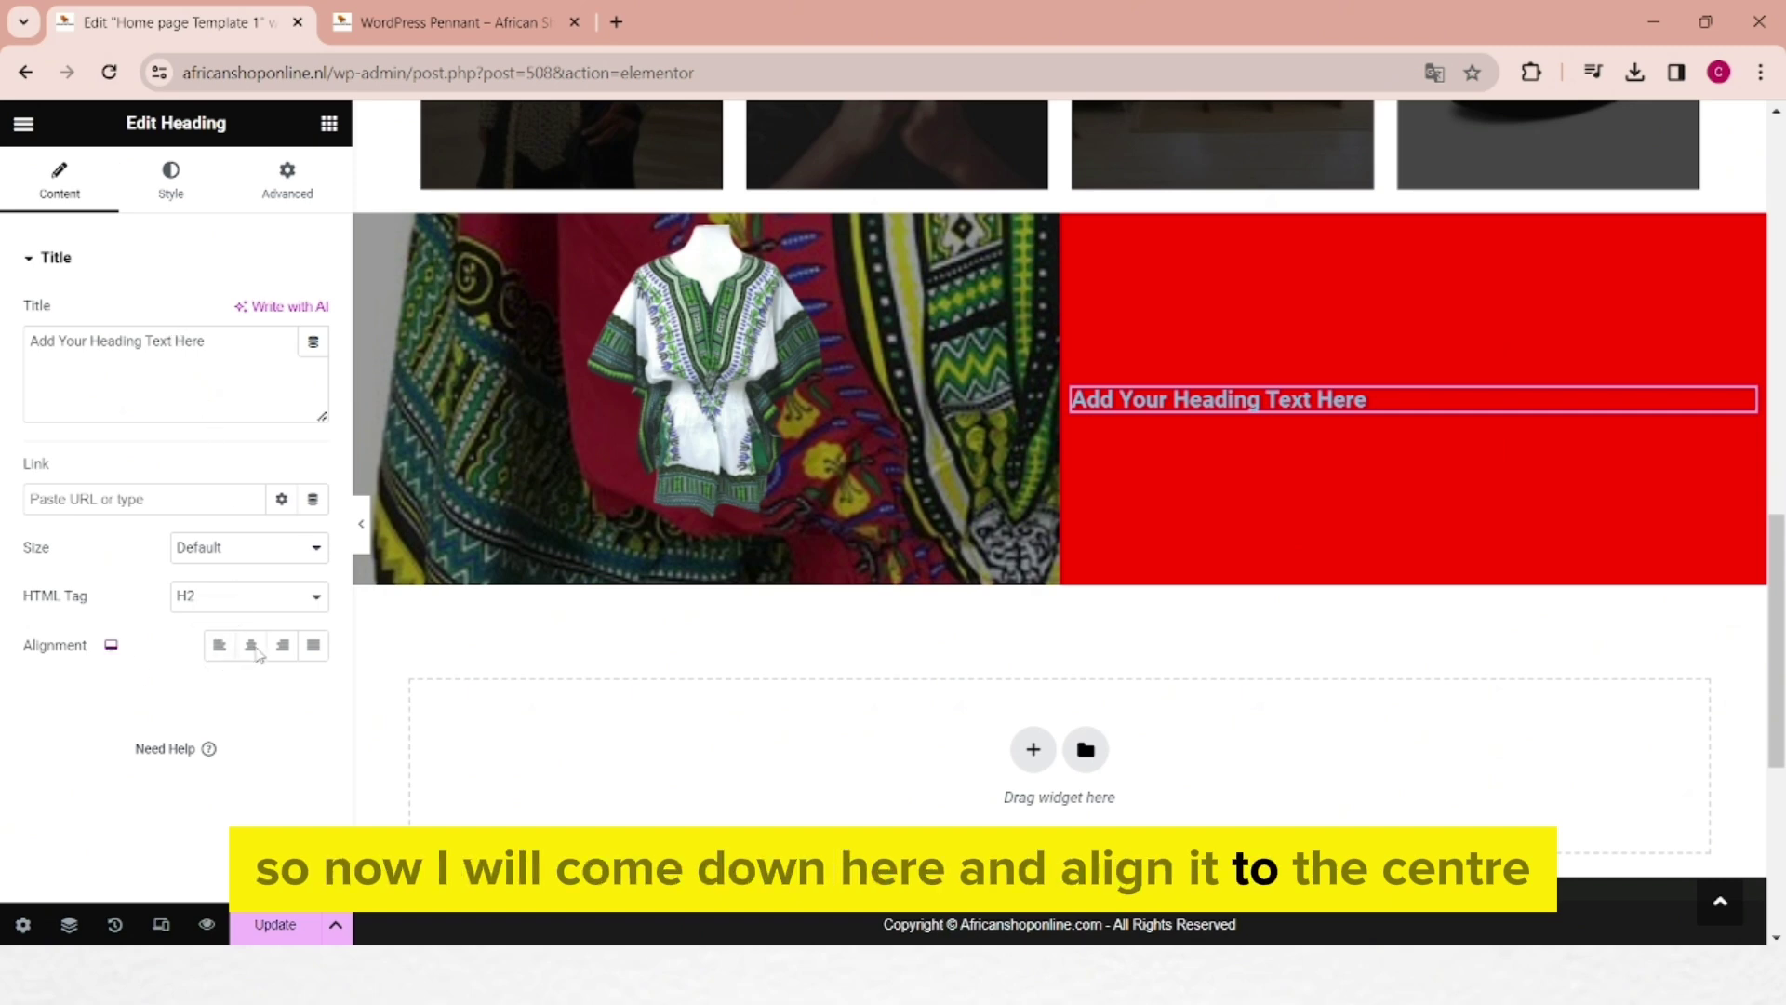
left_click(251, 646)
Step: Replace the heading's placeholder title with "Native African Dress"
left_click(225, 343)
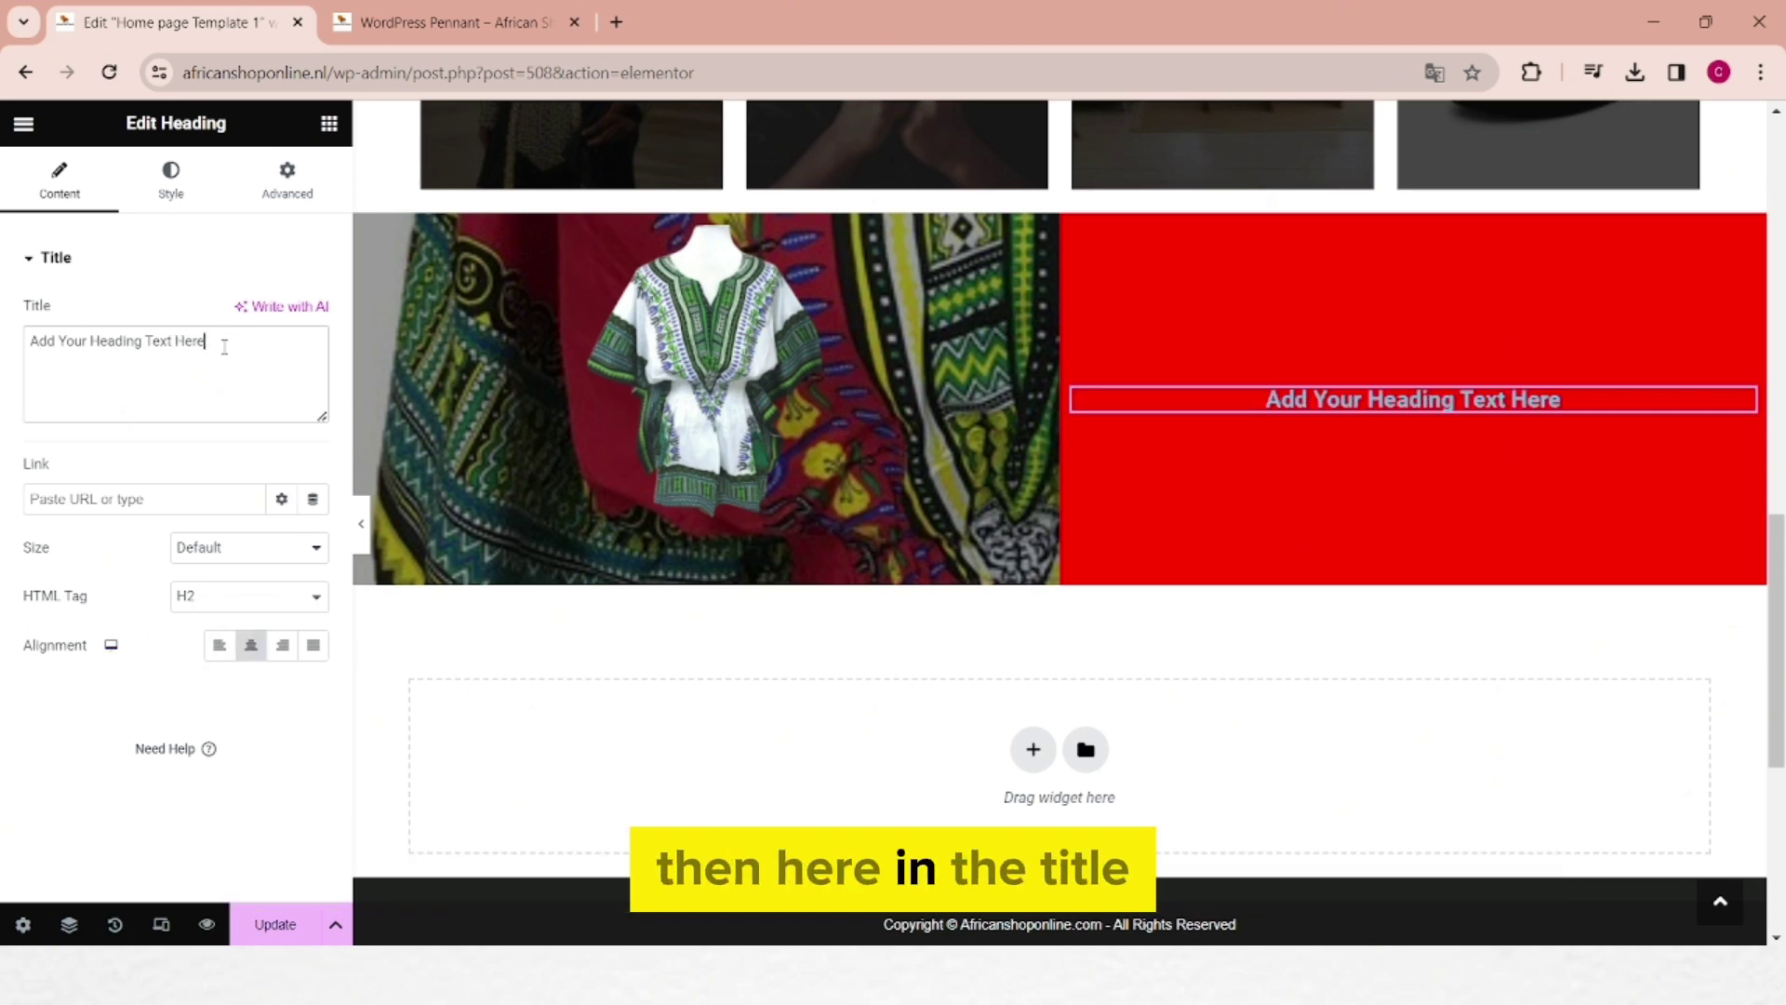
left_click_drag(4, 348, 5, 350)
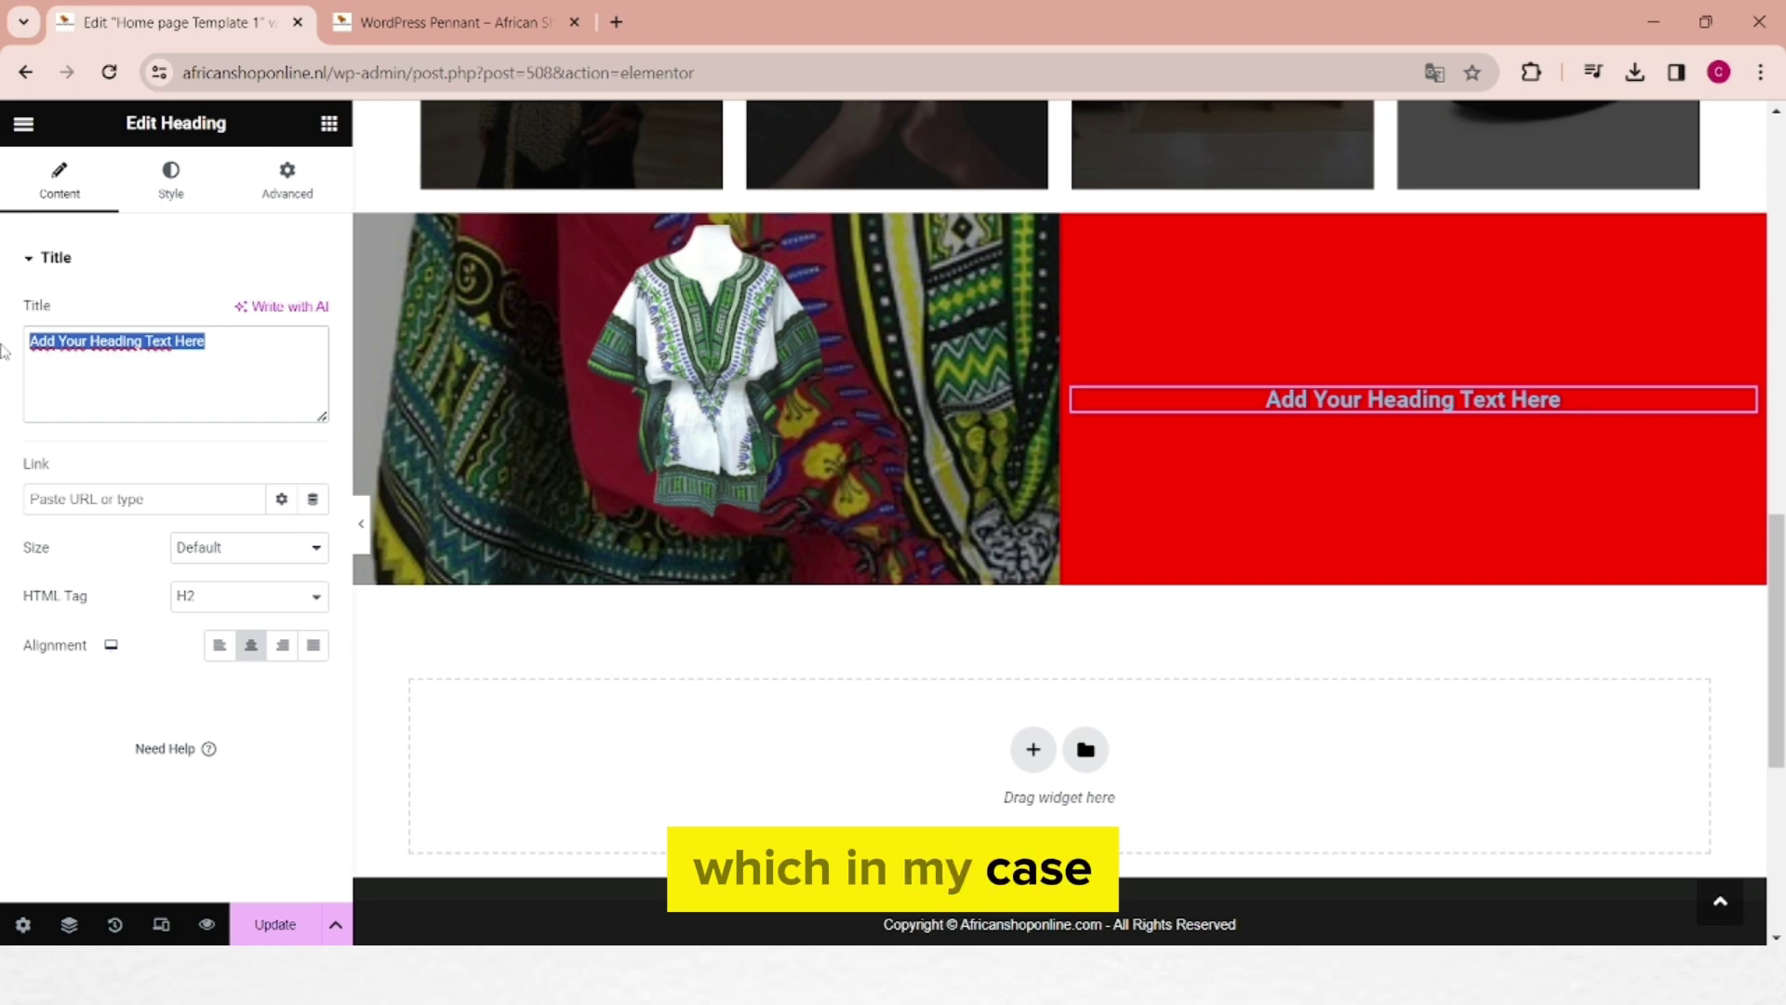
type("Na")
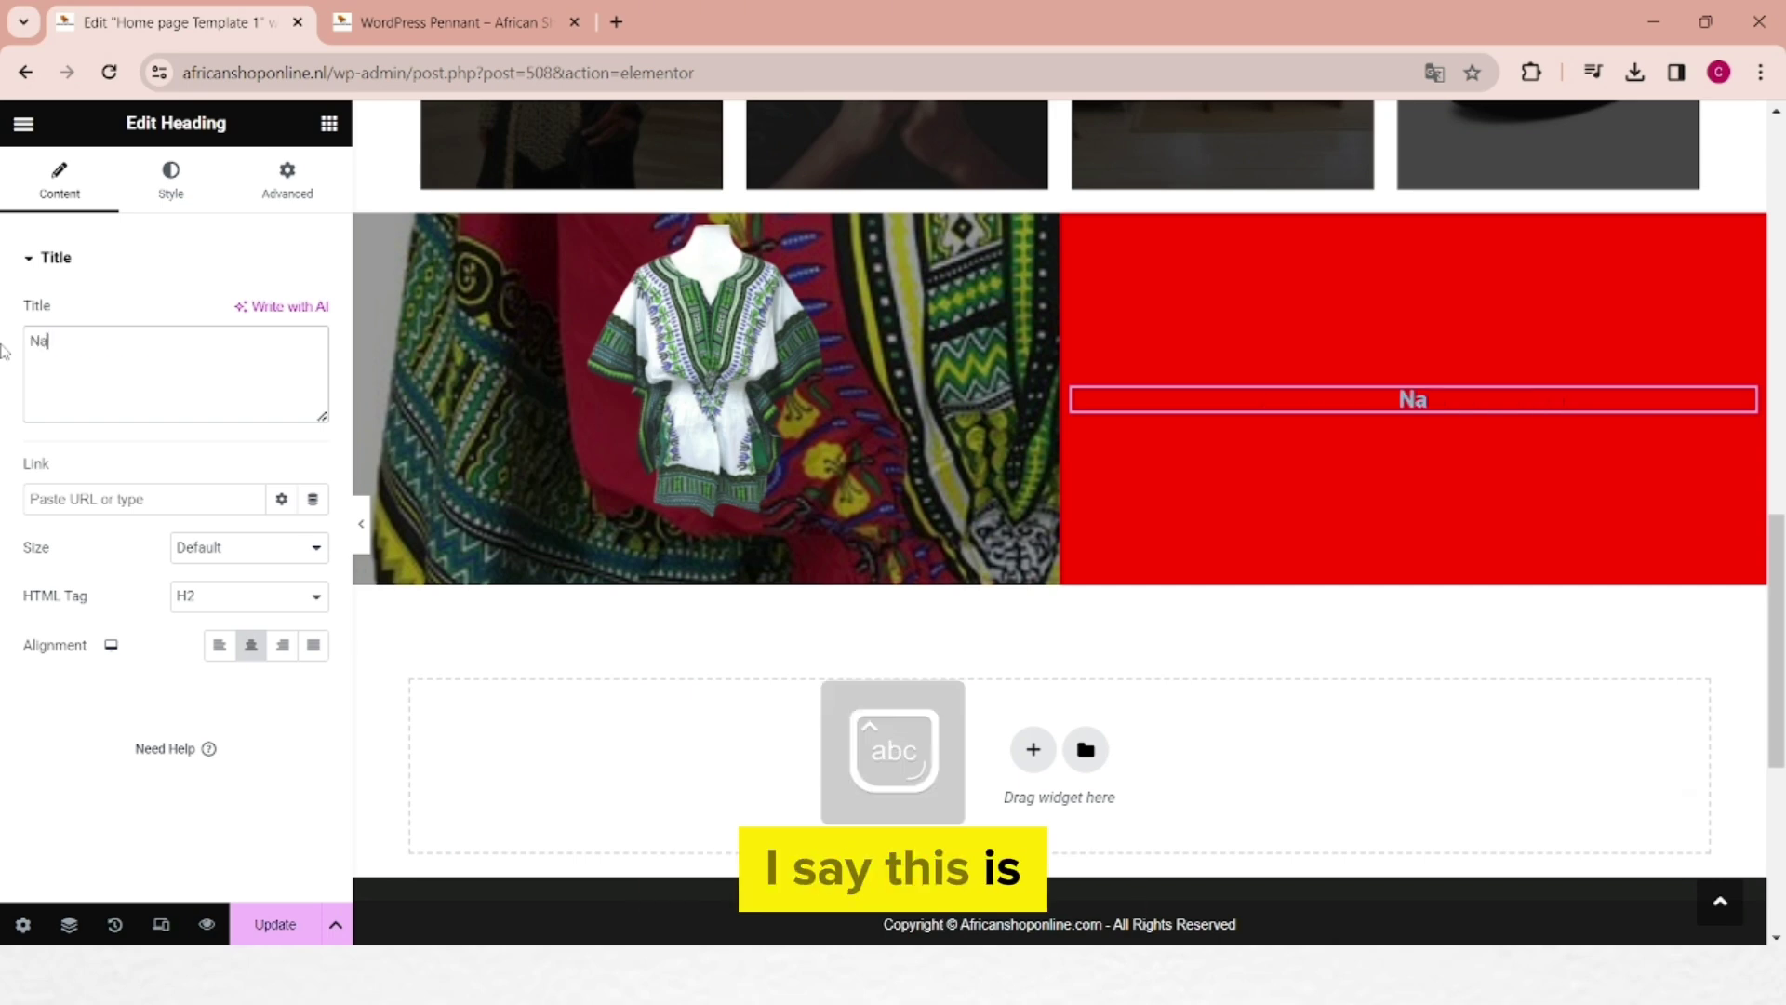
type("tive Afric")
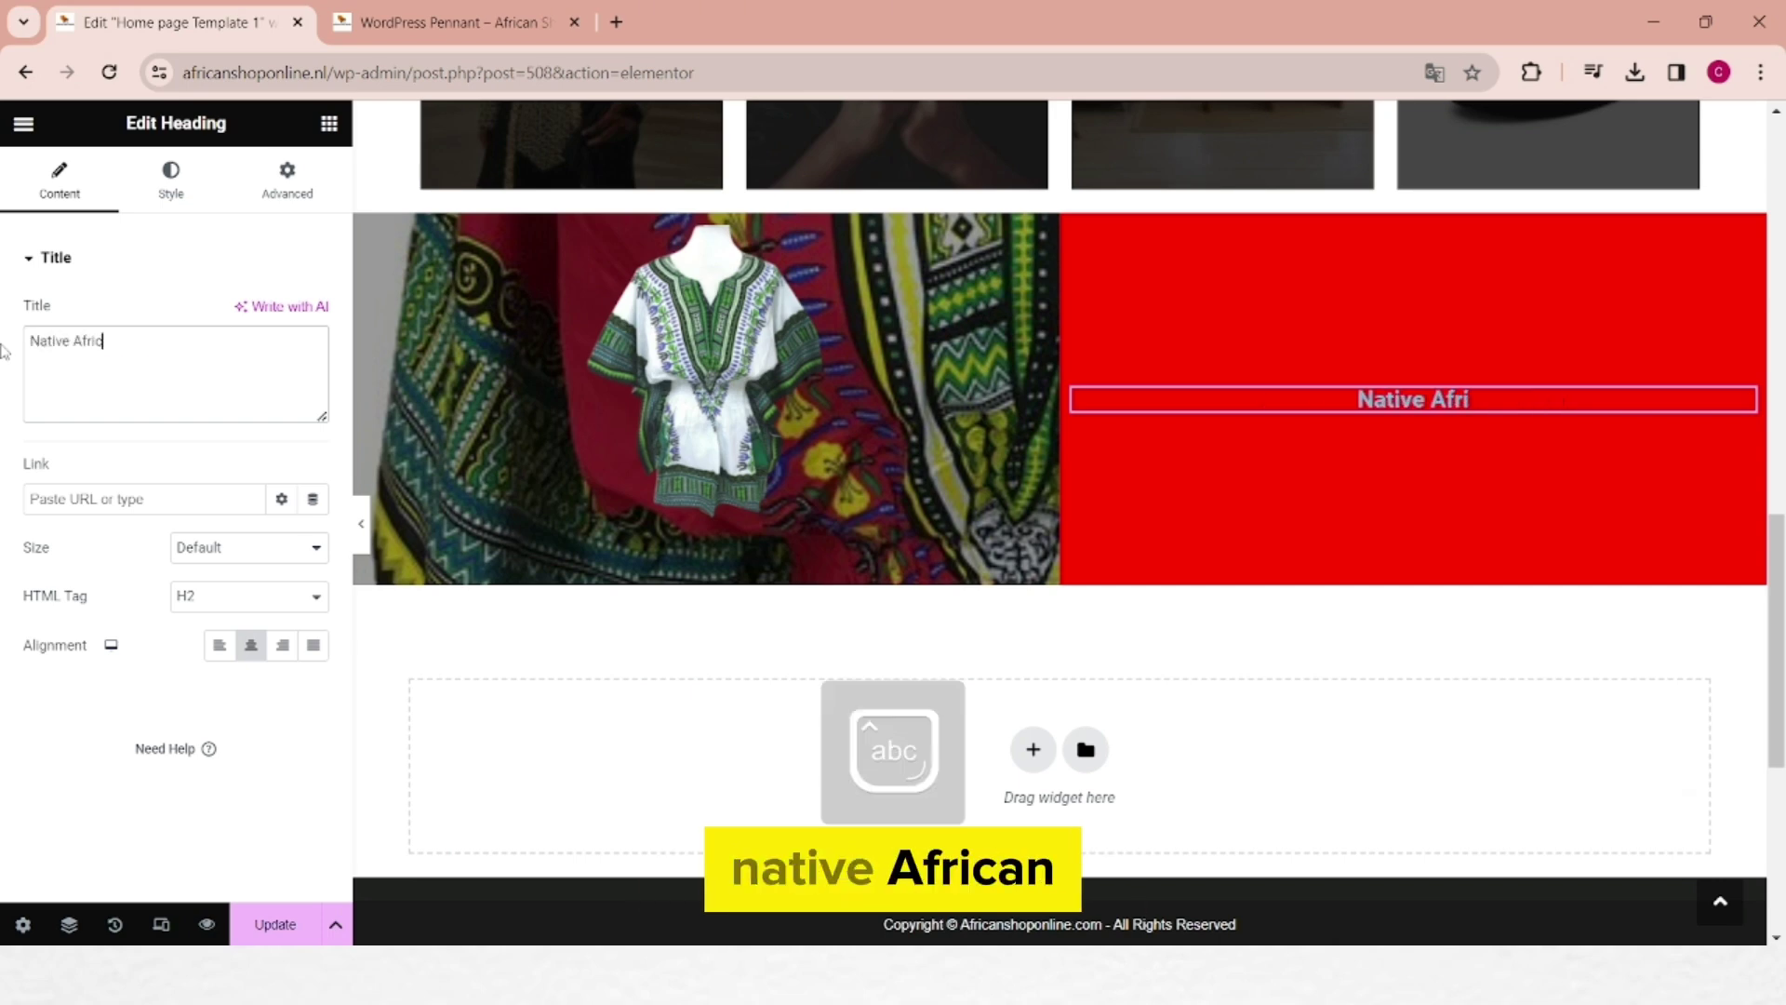
type("an Dress")
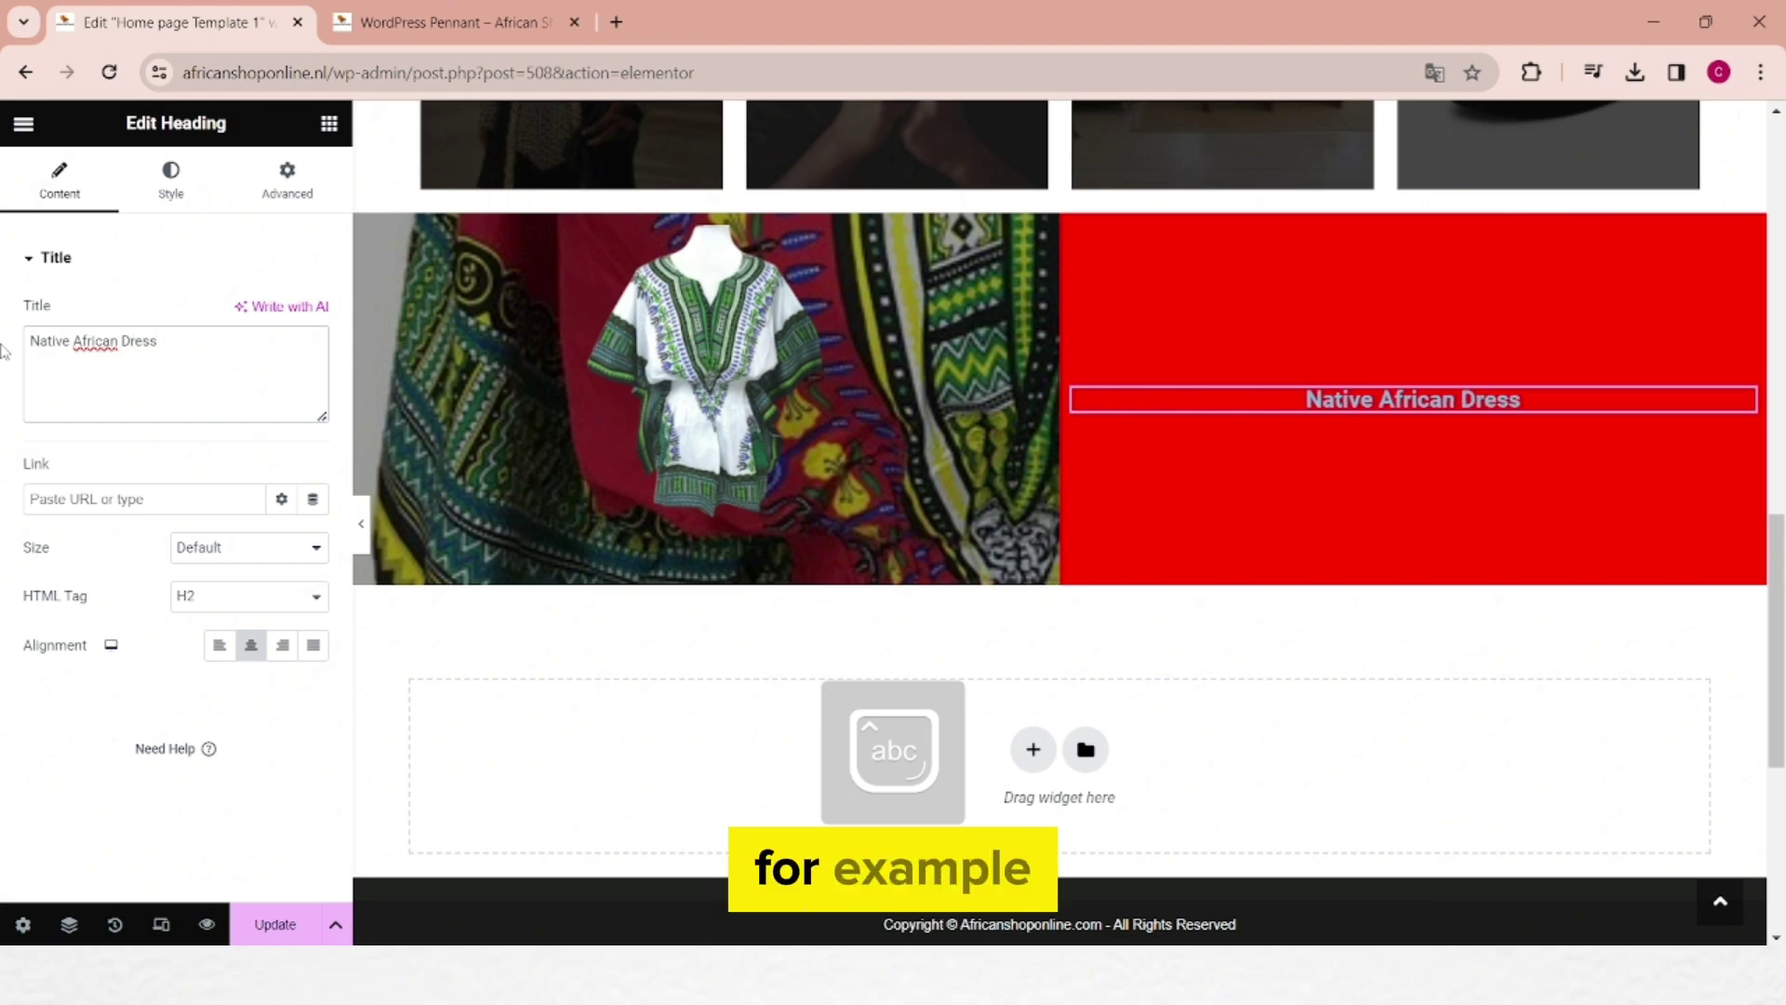
Step: Set the heading's text color to near-white (#FEFEFE)
left_click(172, 184)
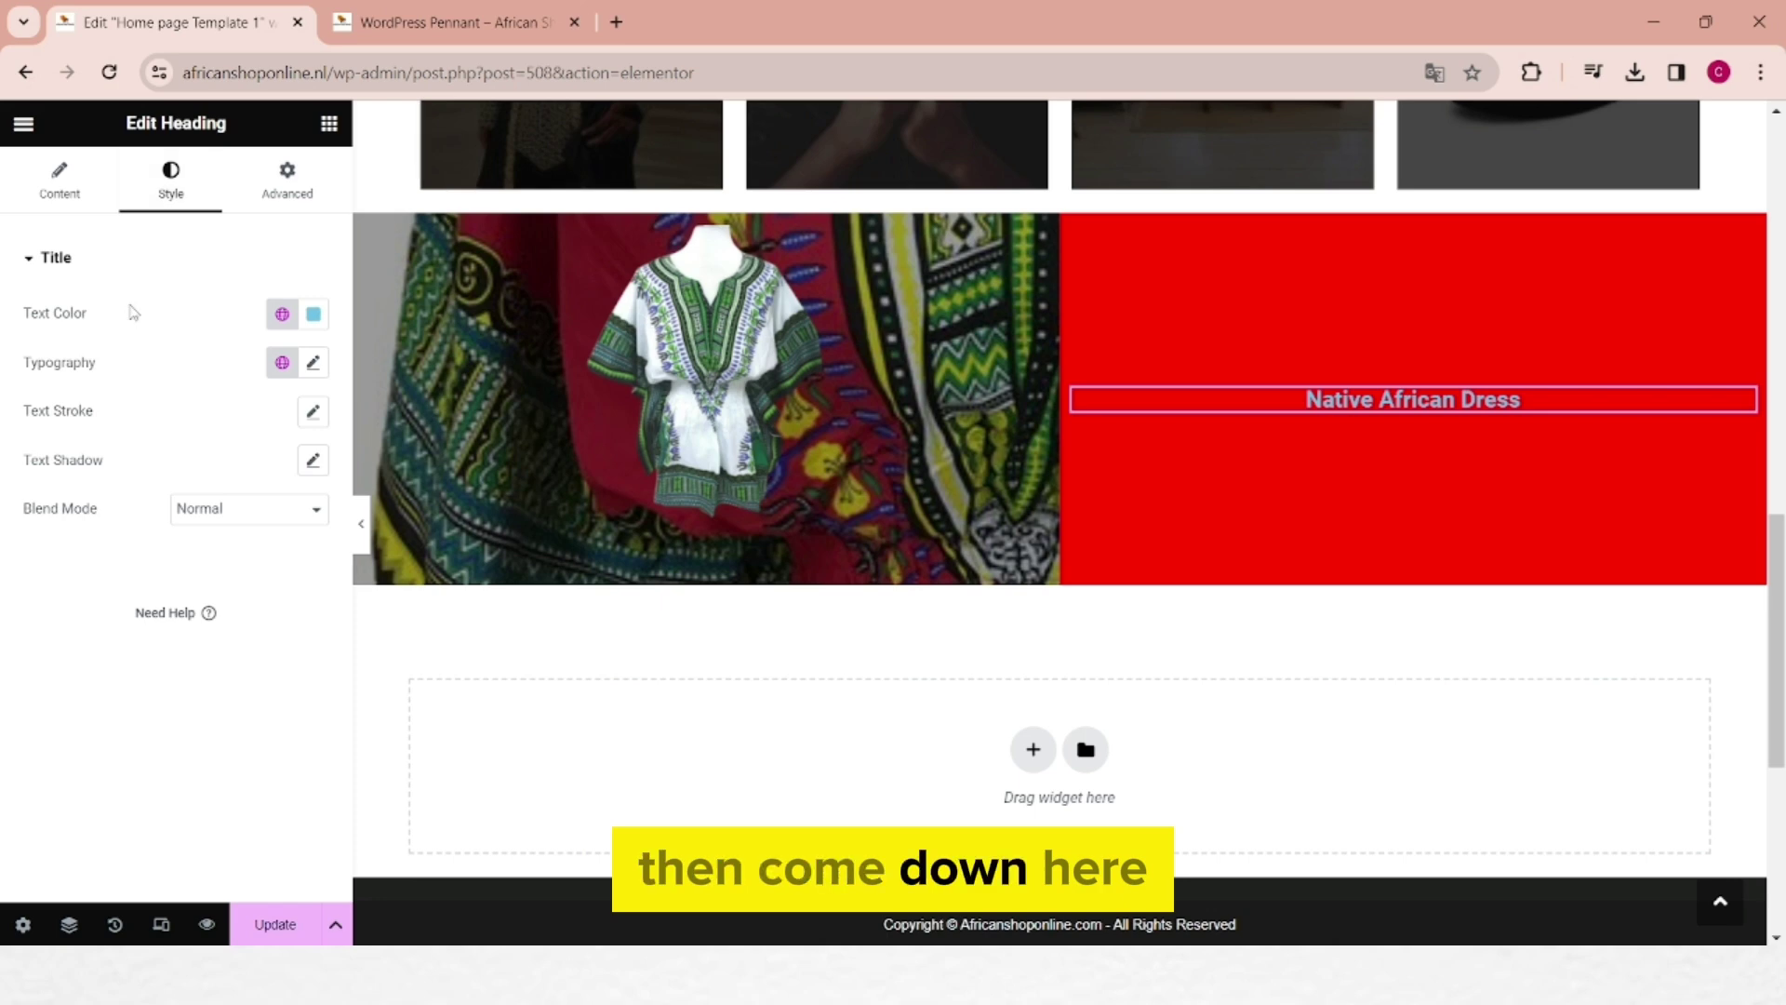
left_click(315, 316)
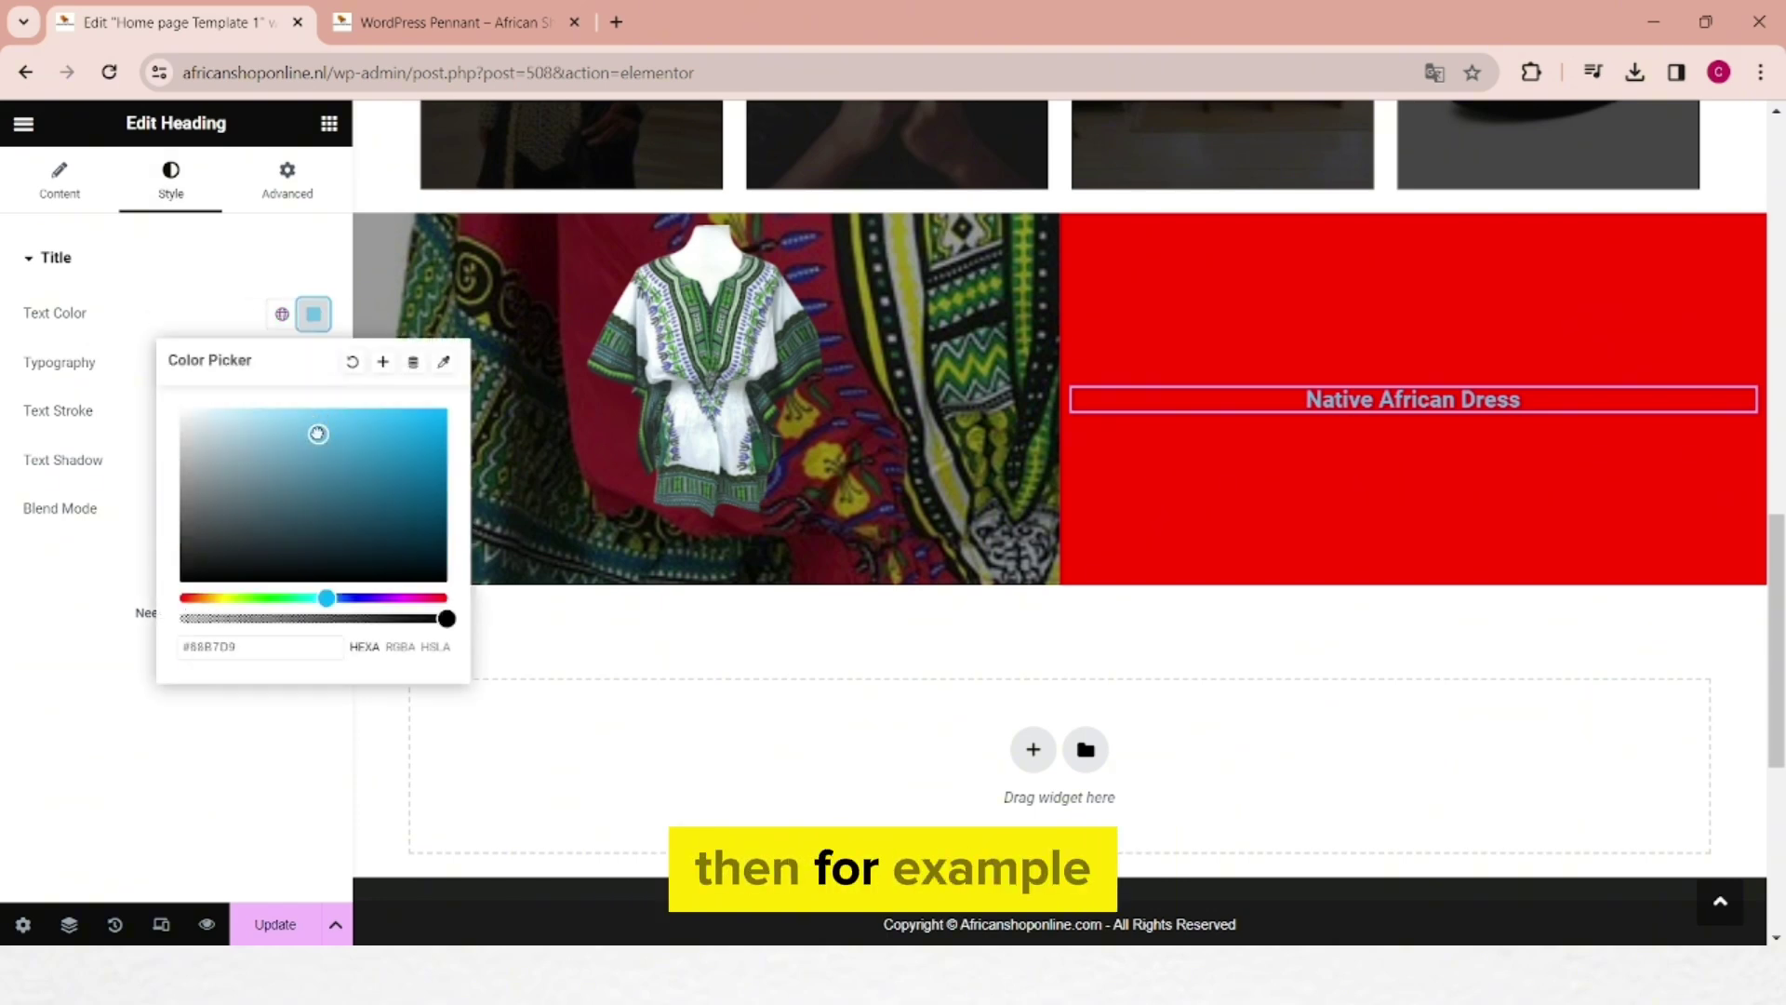
left_click_drag(318, 433, 163, 409)
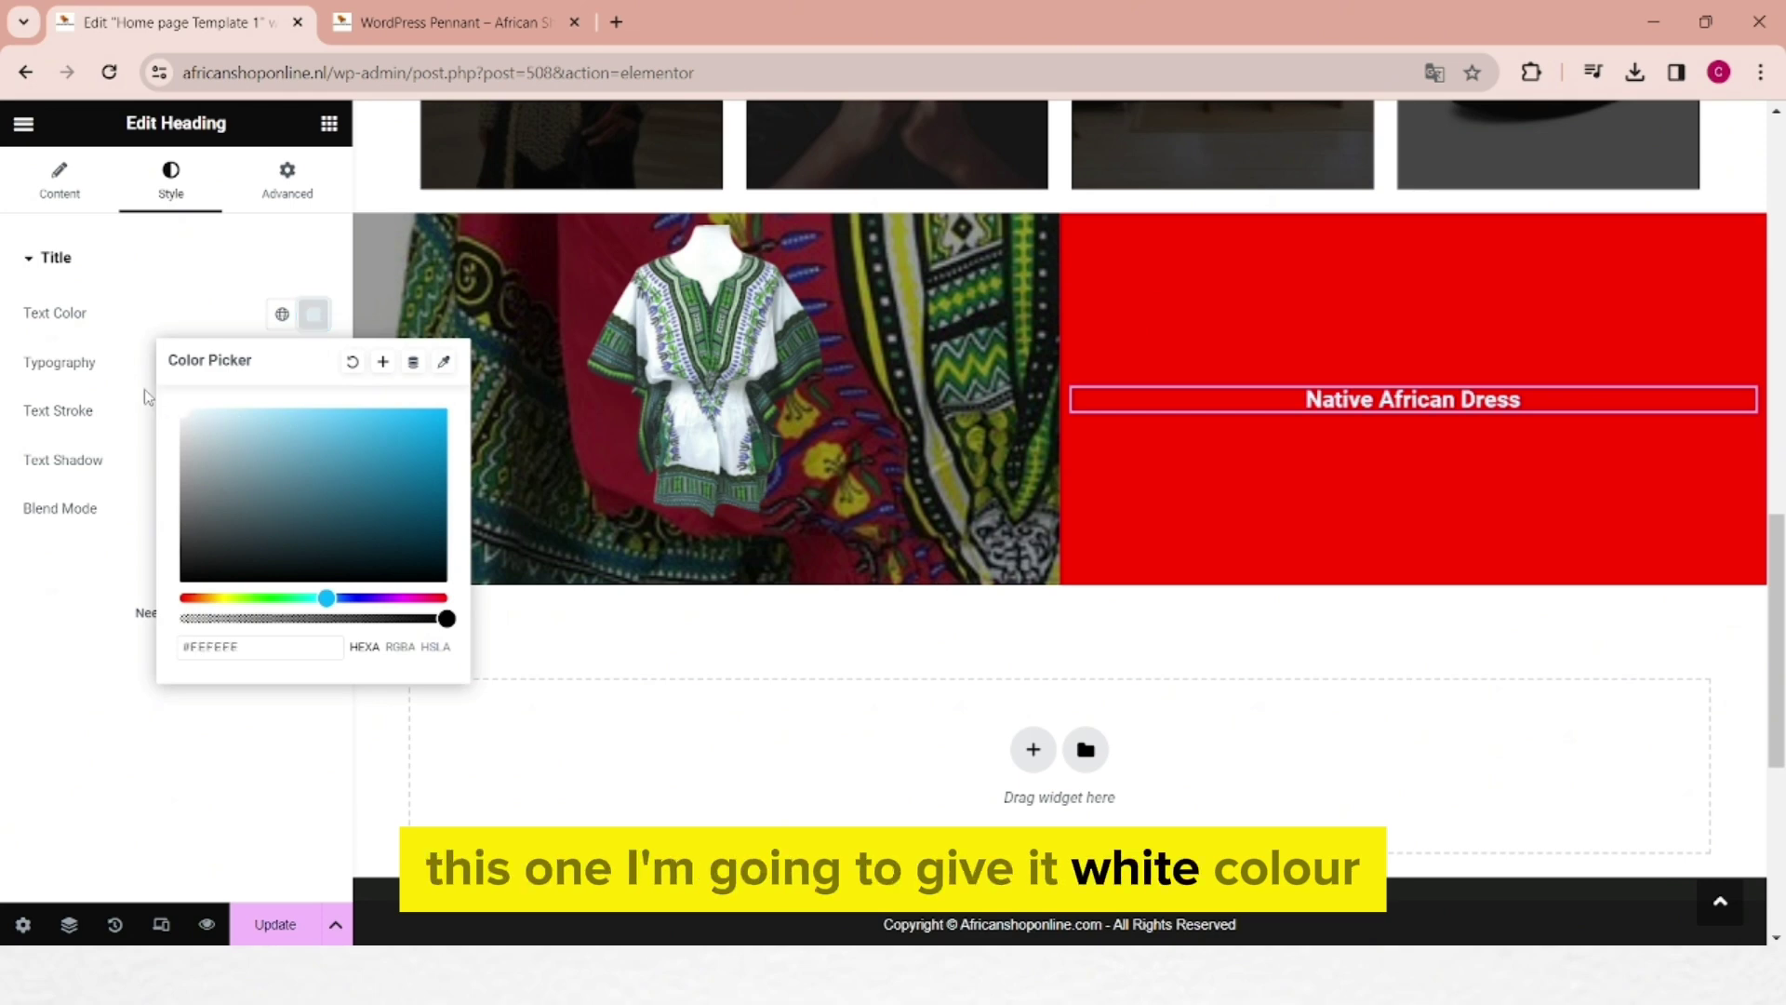
left_click(313, 315)
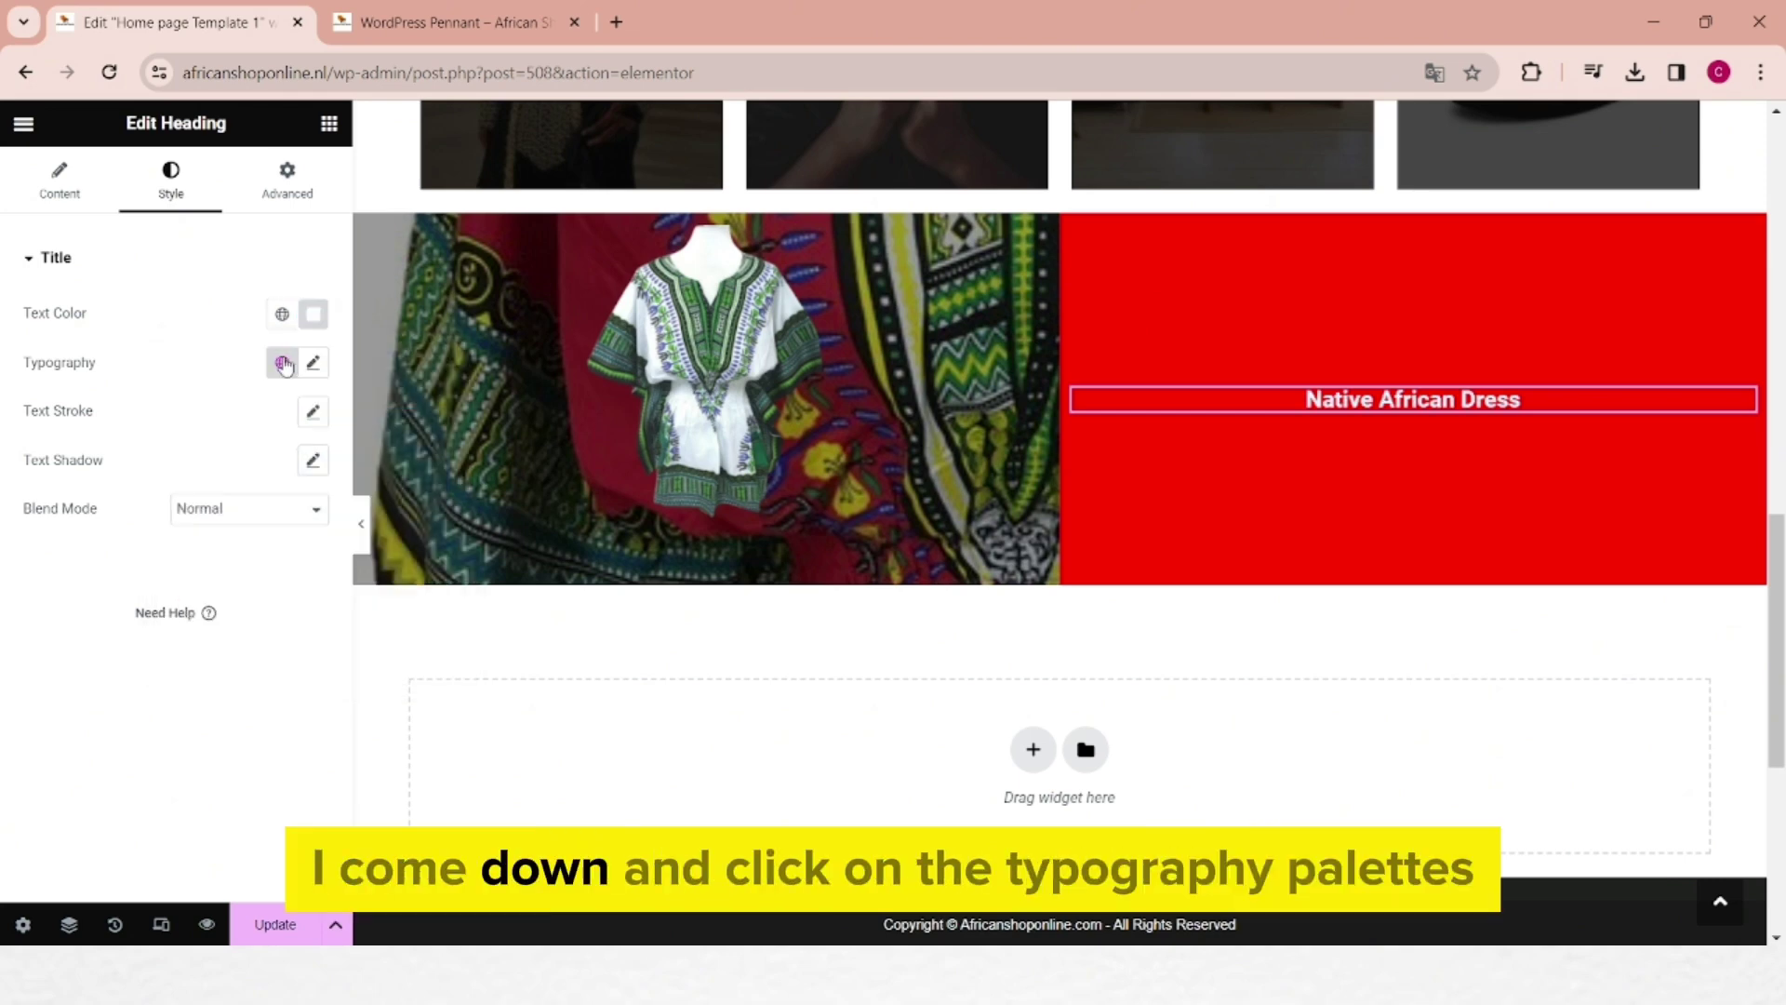
Step: Set the "Native African Dress" heading's font family to Kranky
left_click(313, 364)
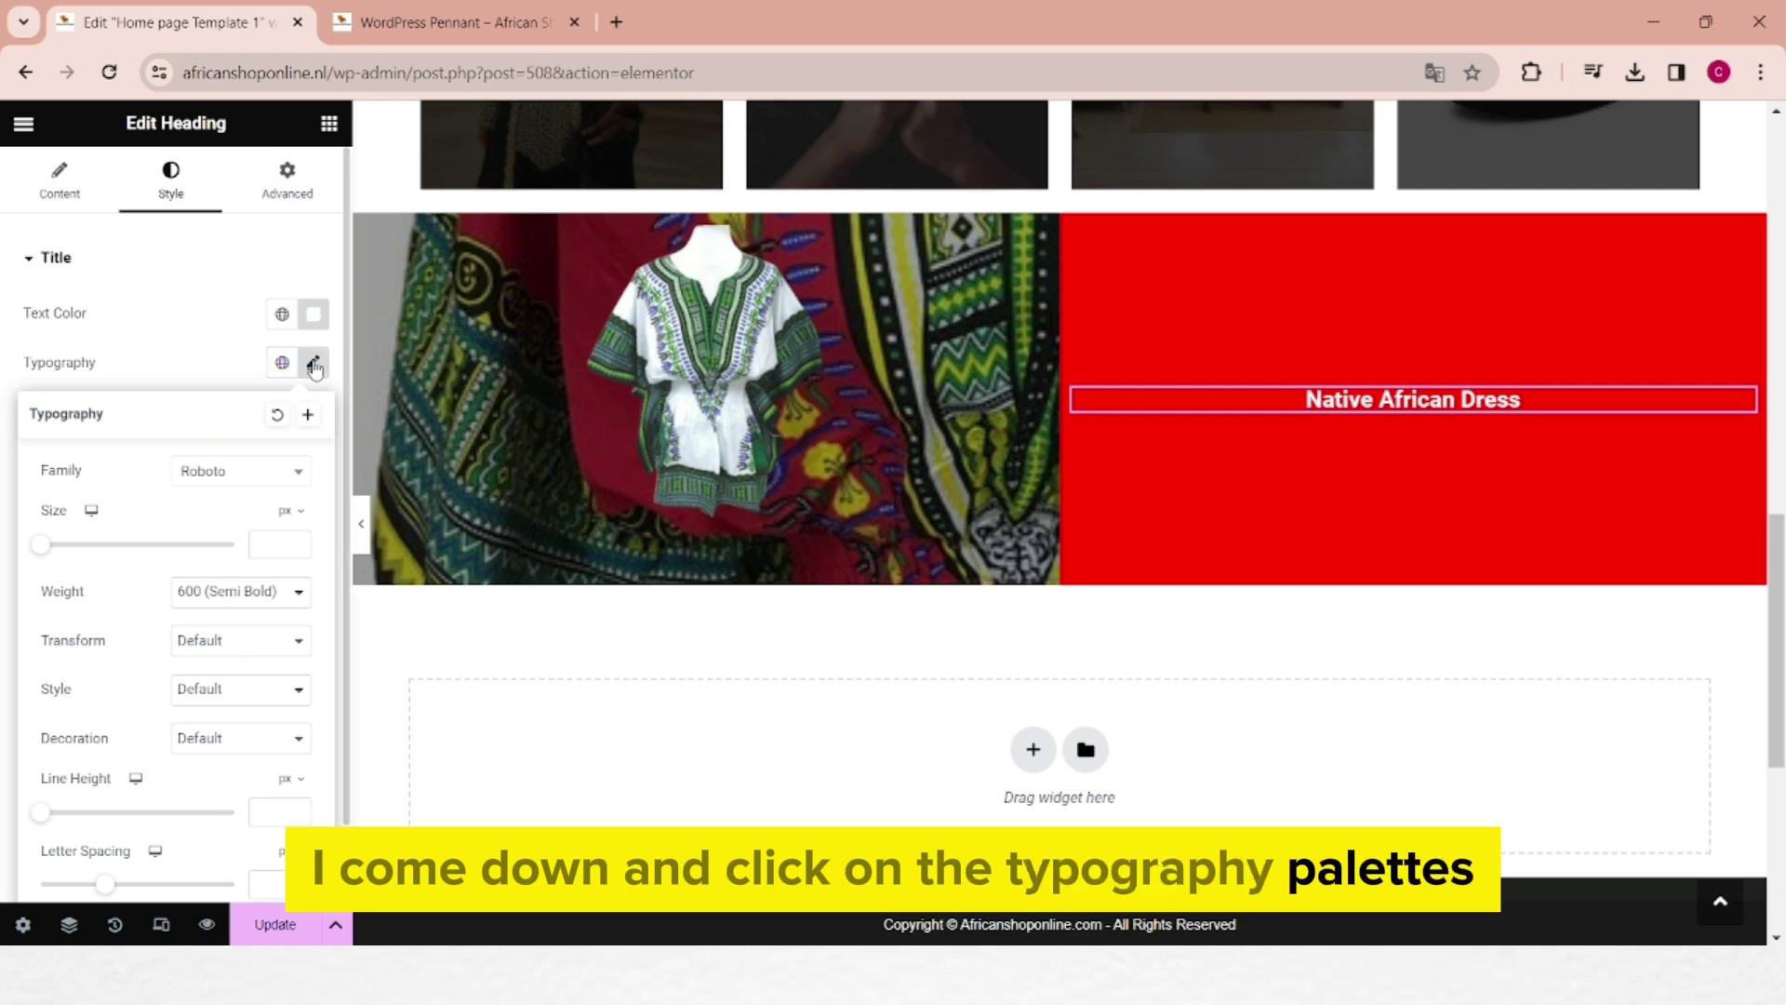
left_click(239, 480)
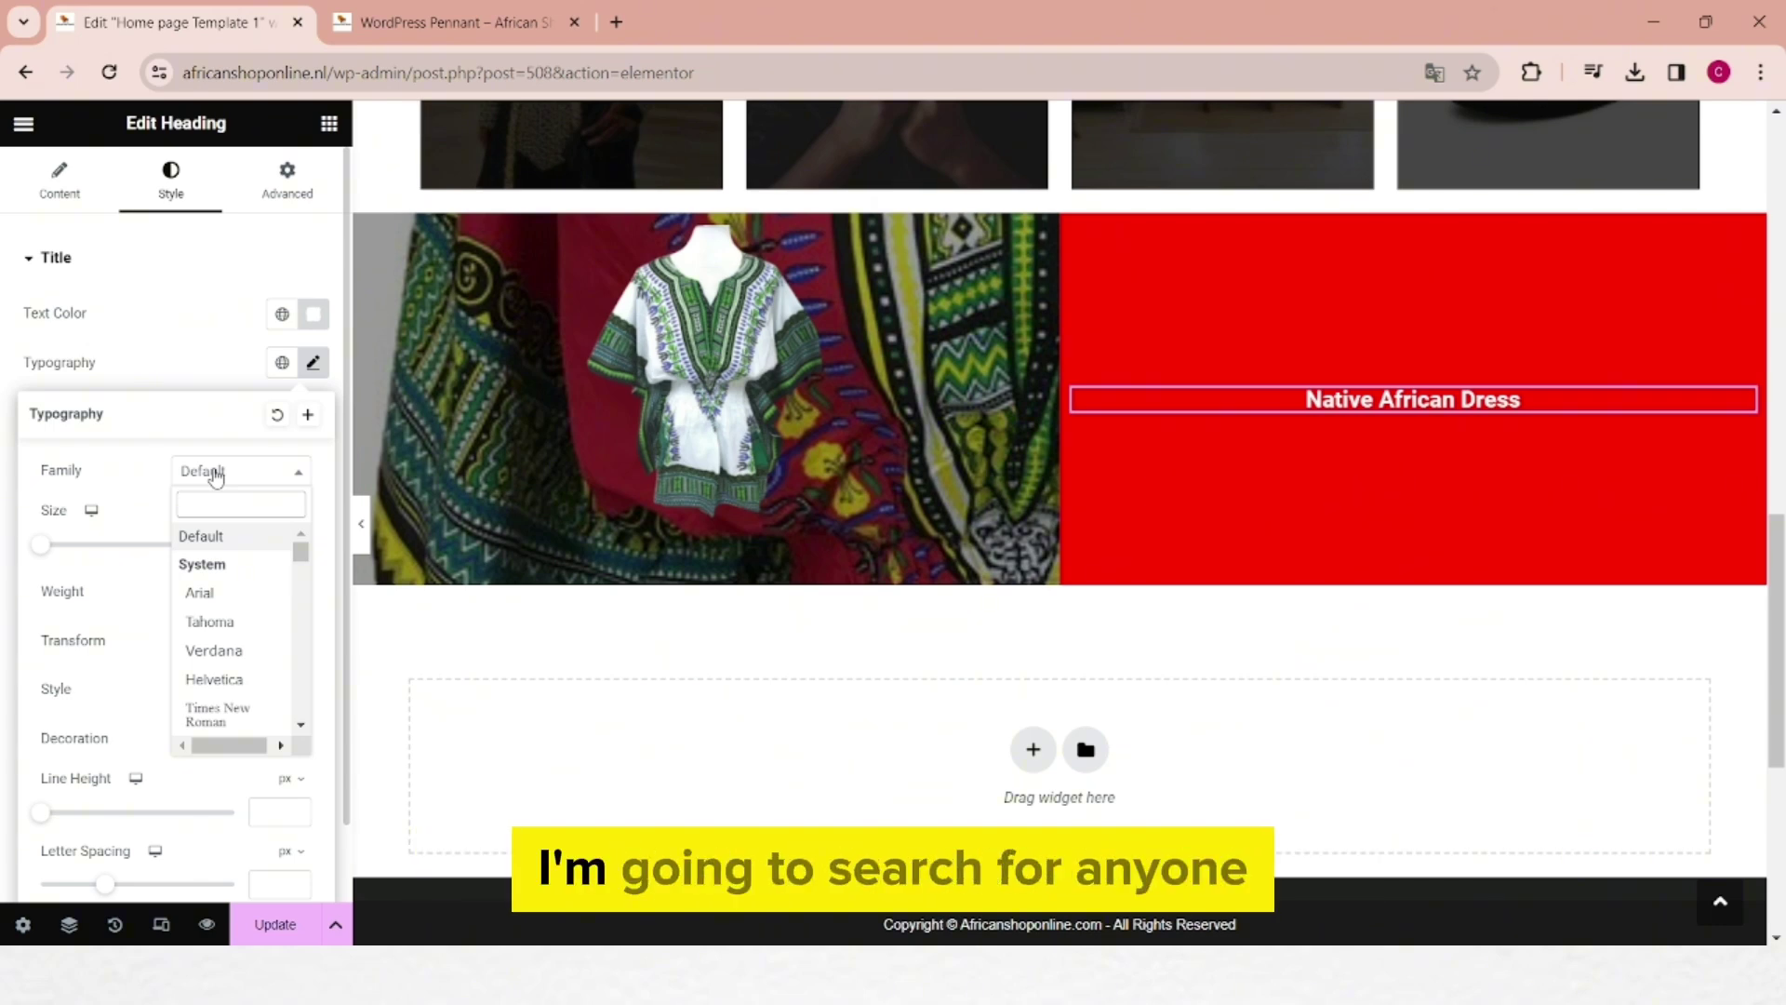
type("ta")
left_click(207, 616)
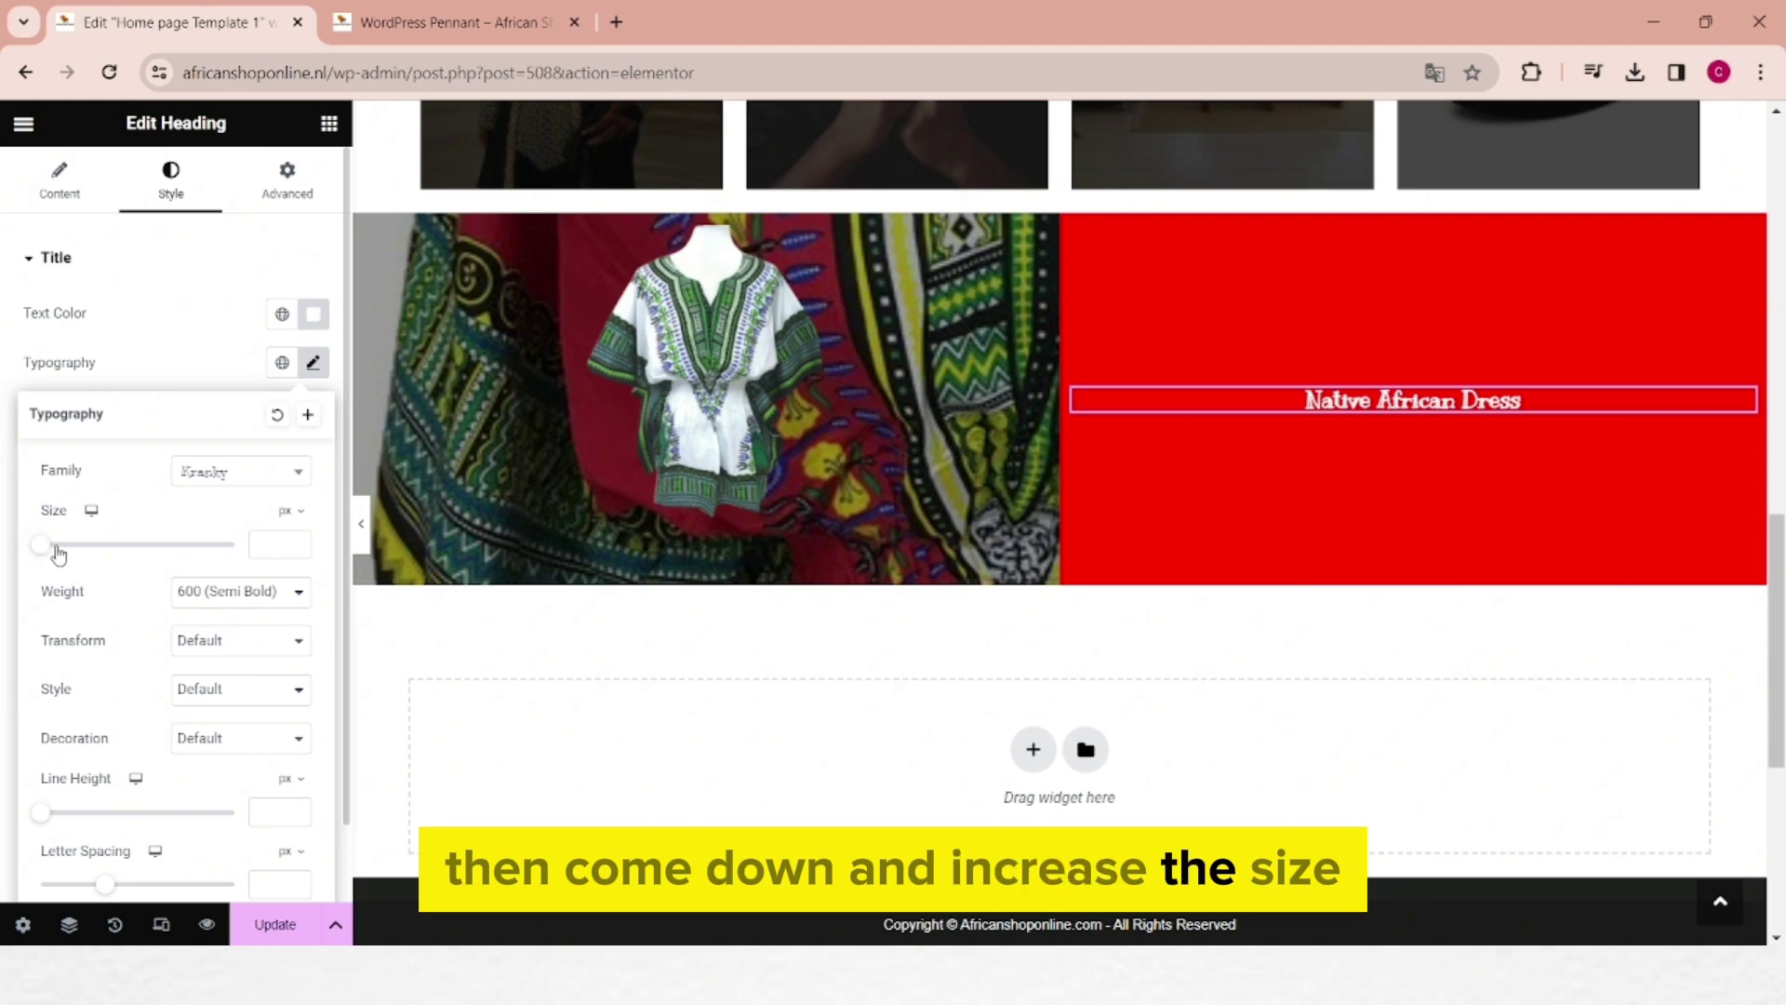
Step: Increase the heading's font size to 33 px and set its weight to 300 (Light)
left_click_drag(63, 555, 78, 550)
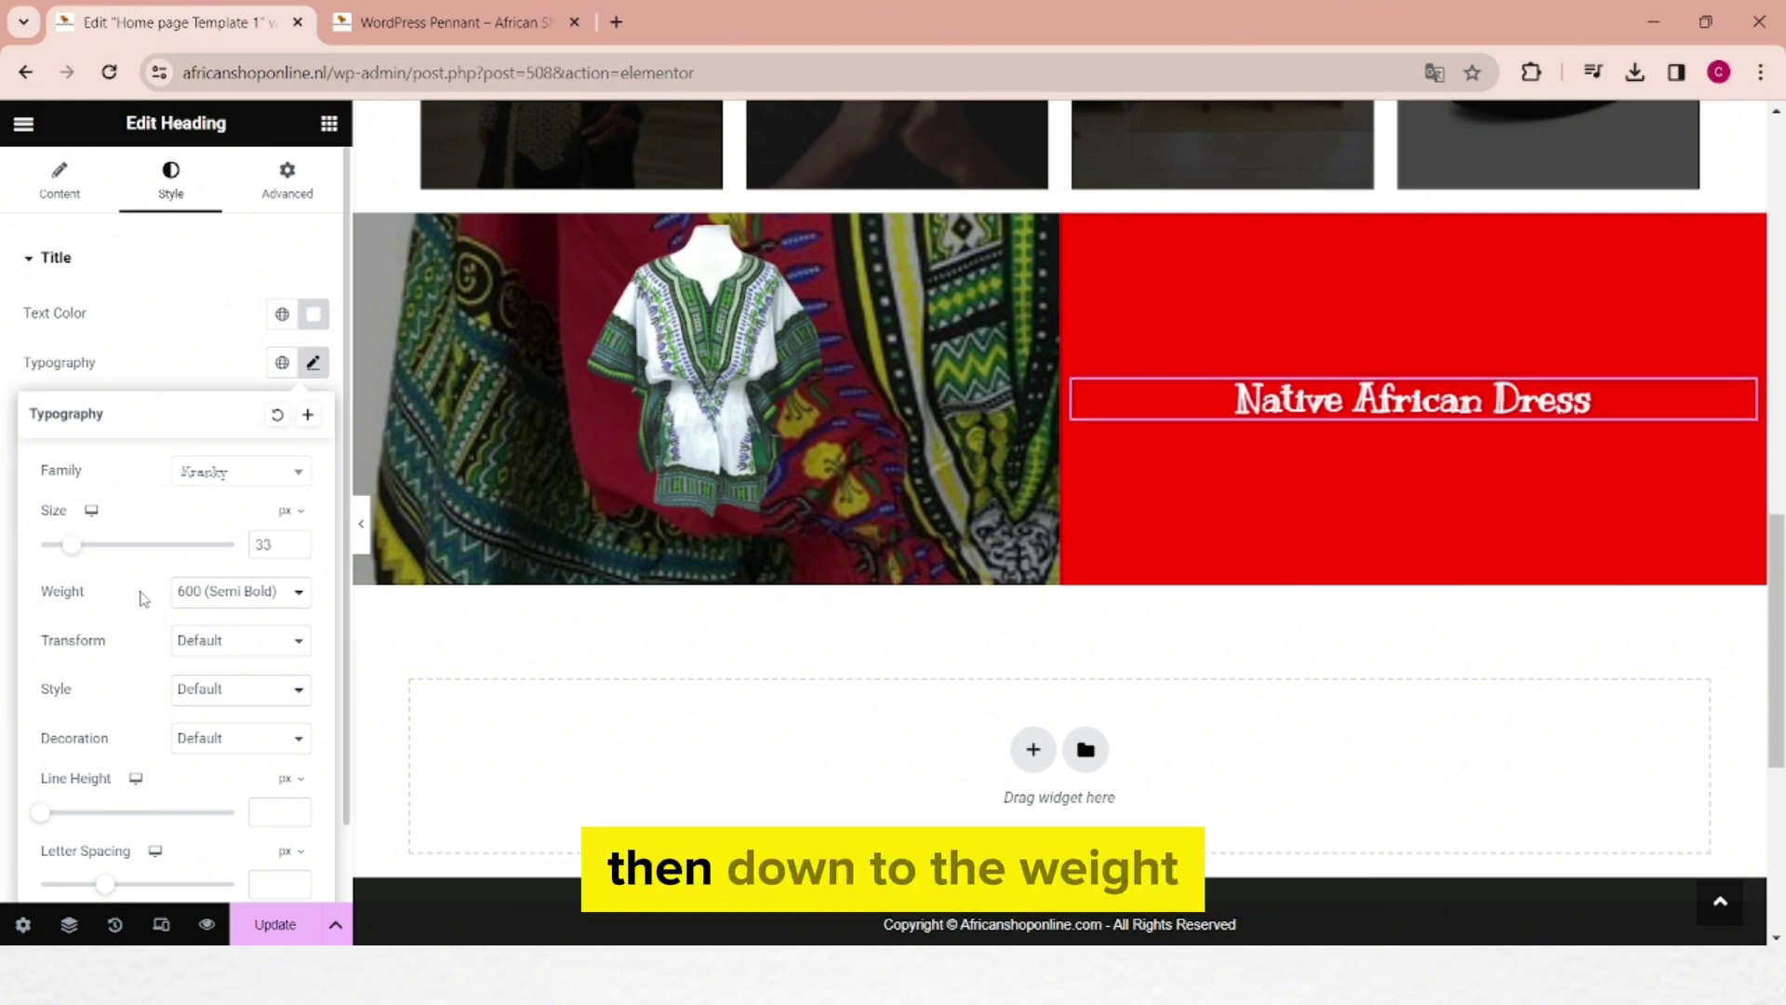
left_click(192, 600)
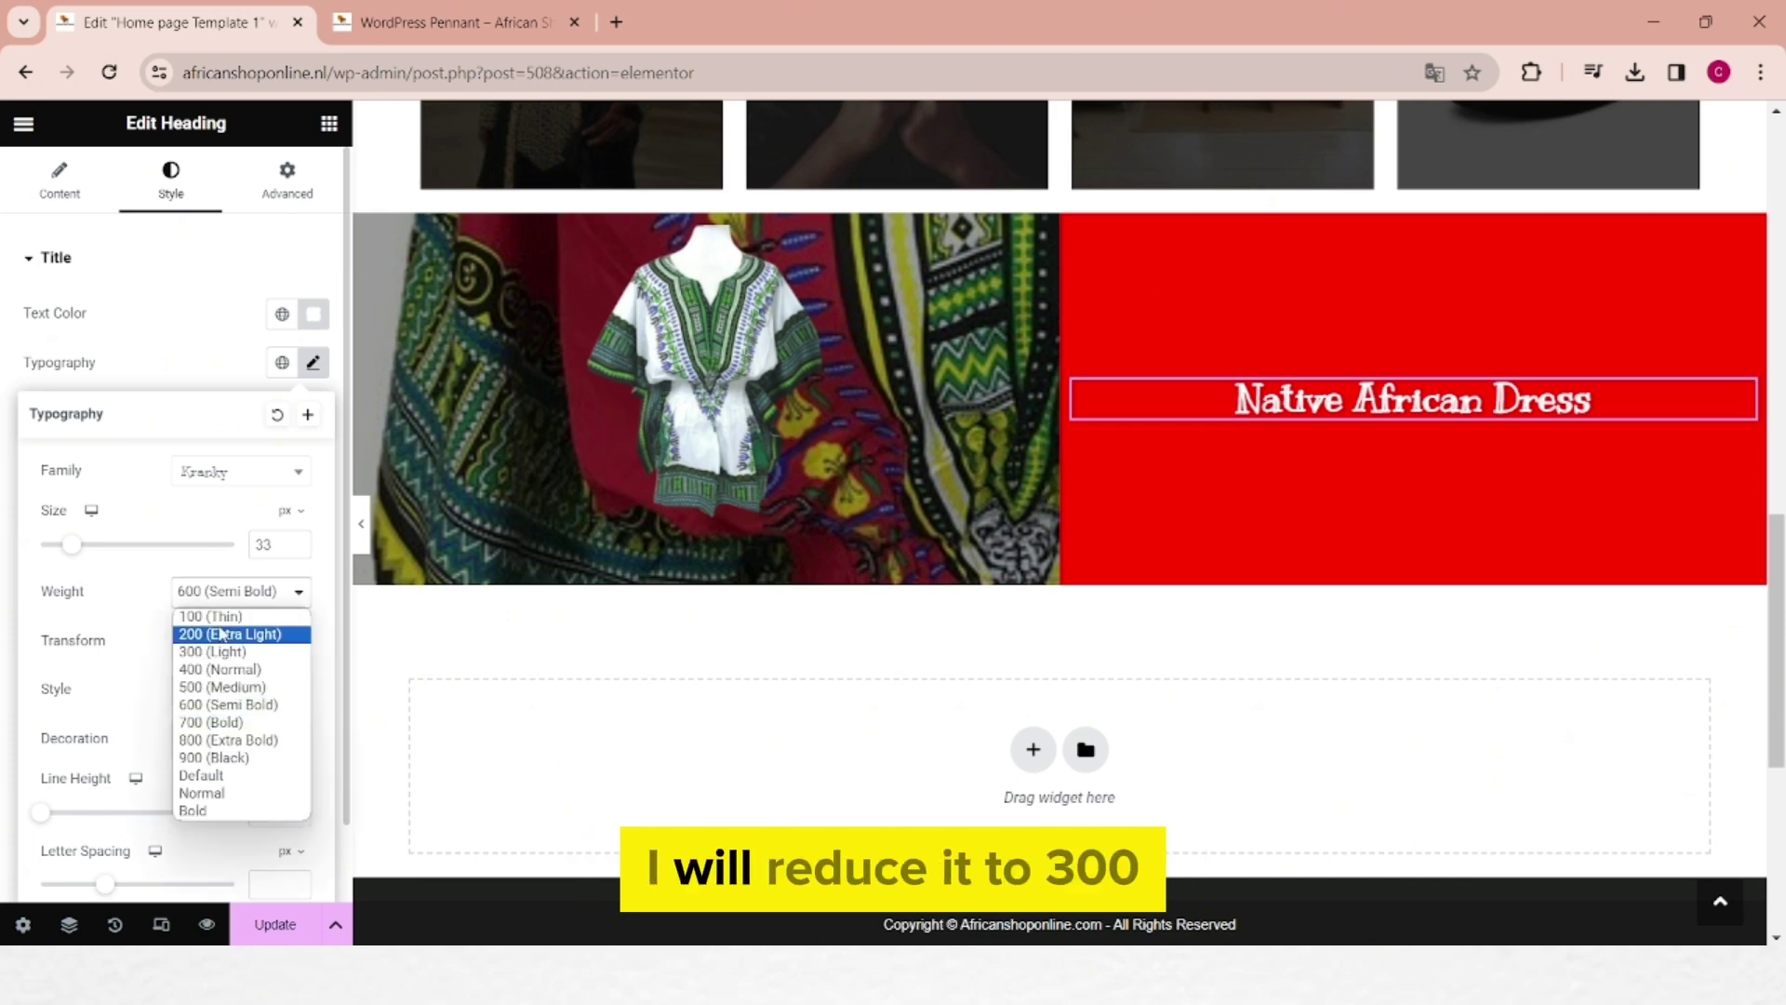
left_click(228, 652)
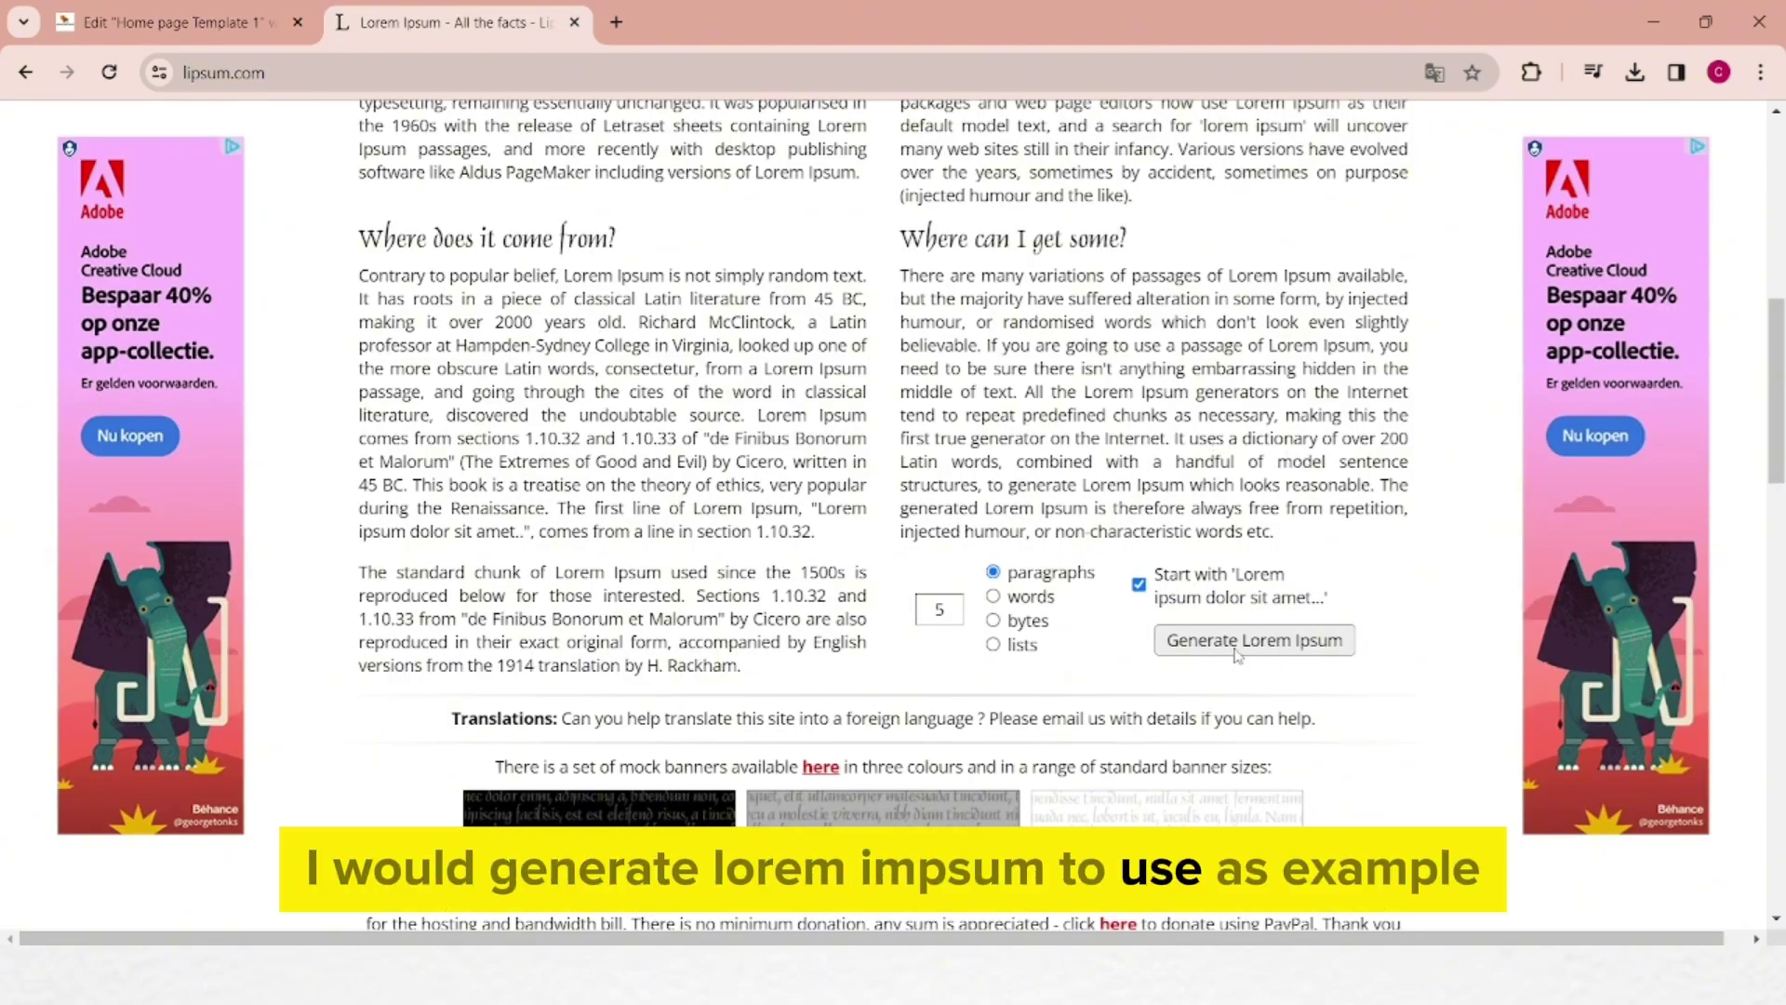
Step: Generate Lorem Ipsum placeholder text and copy the opening of the first paragraph, through "Fusce egestas"
left_click(1237, 652)
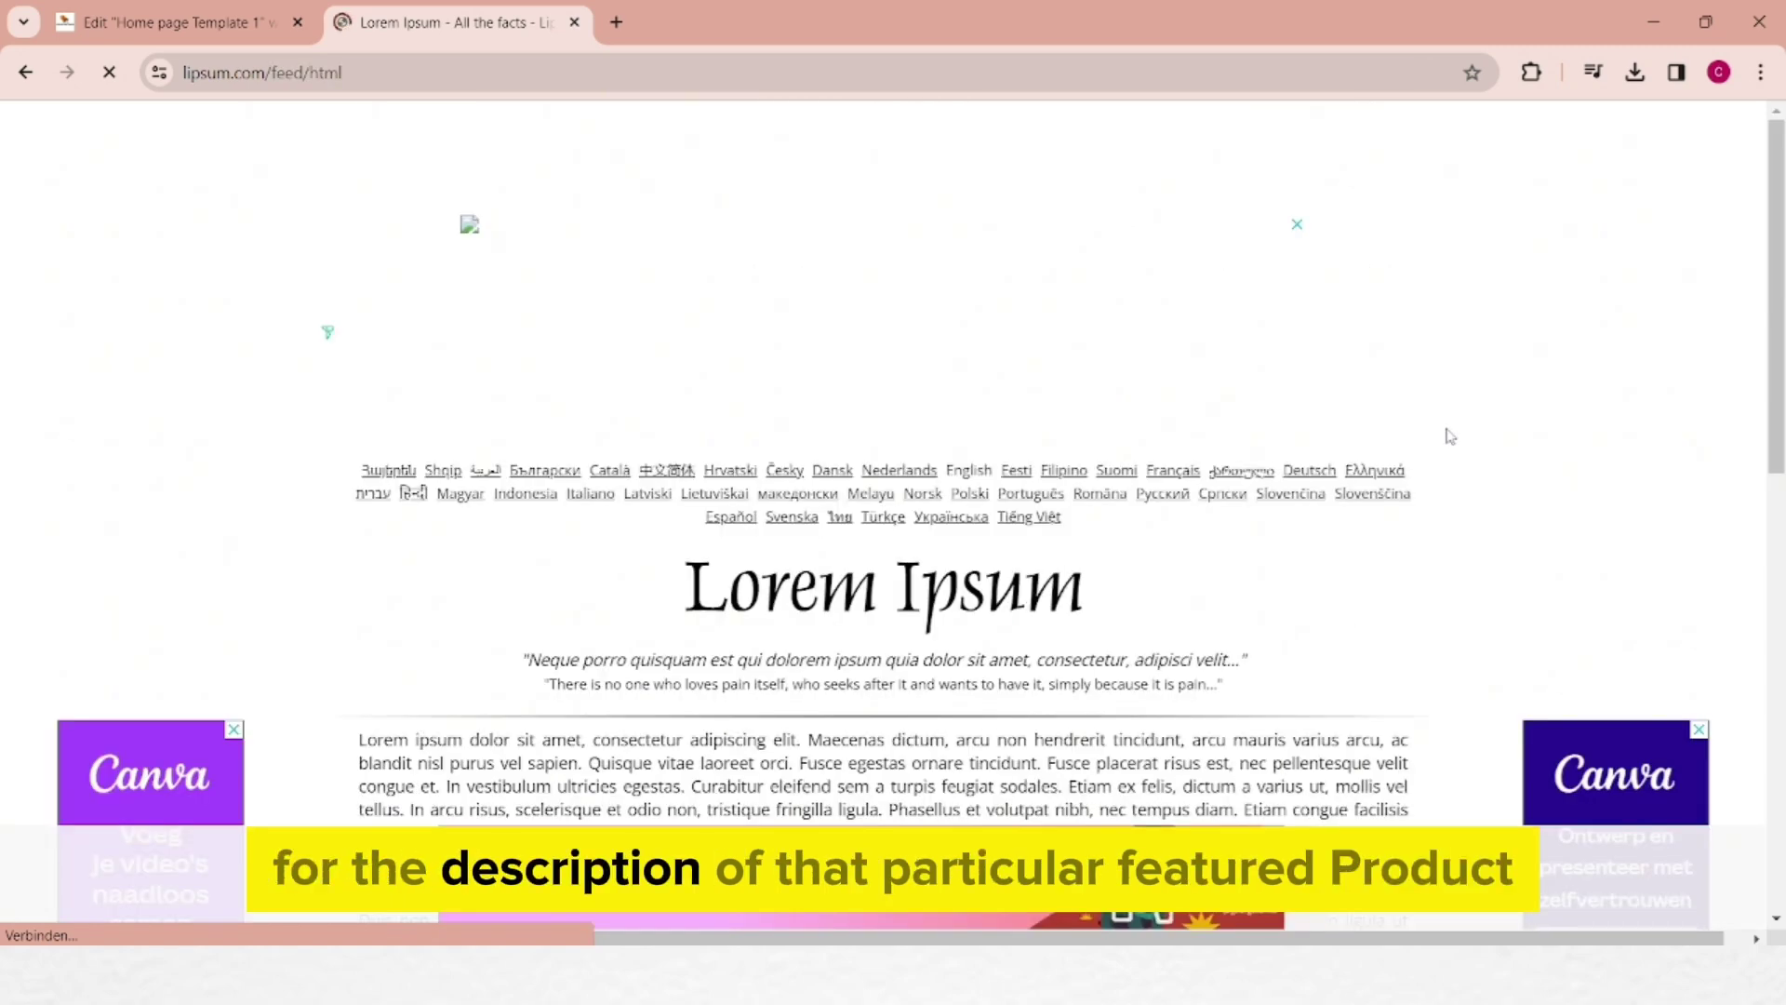
left_click_drag(1780, 210, 1783, 310)
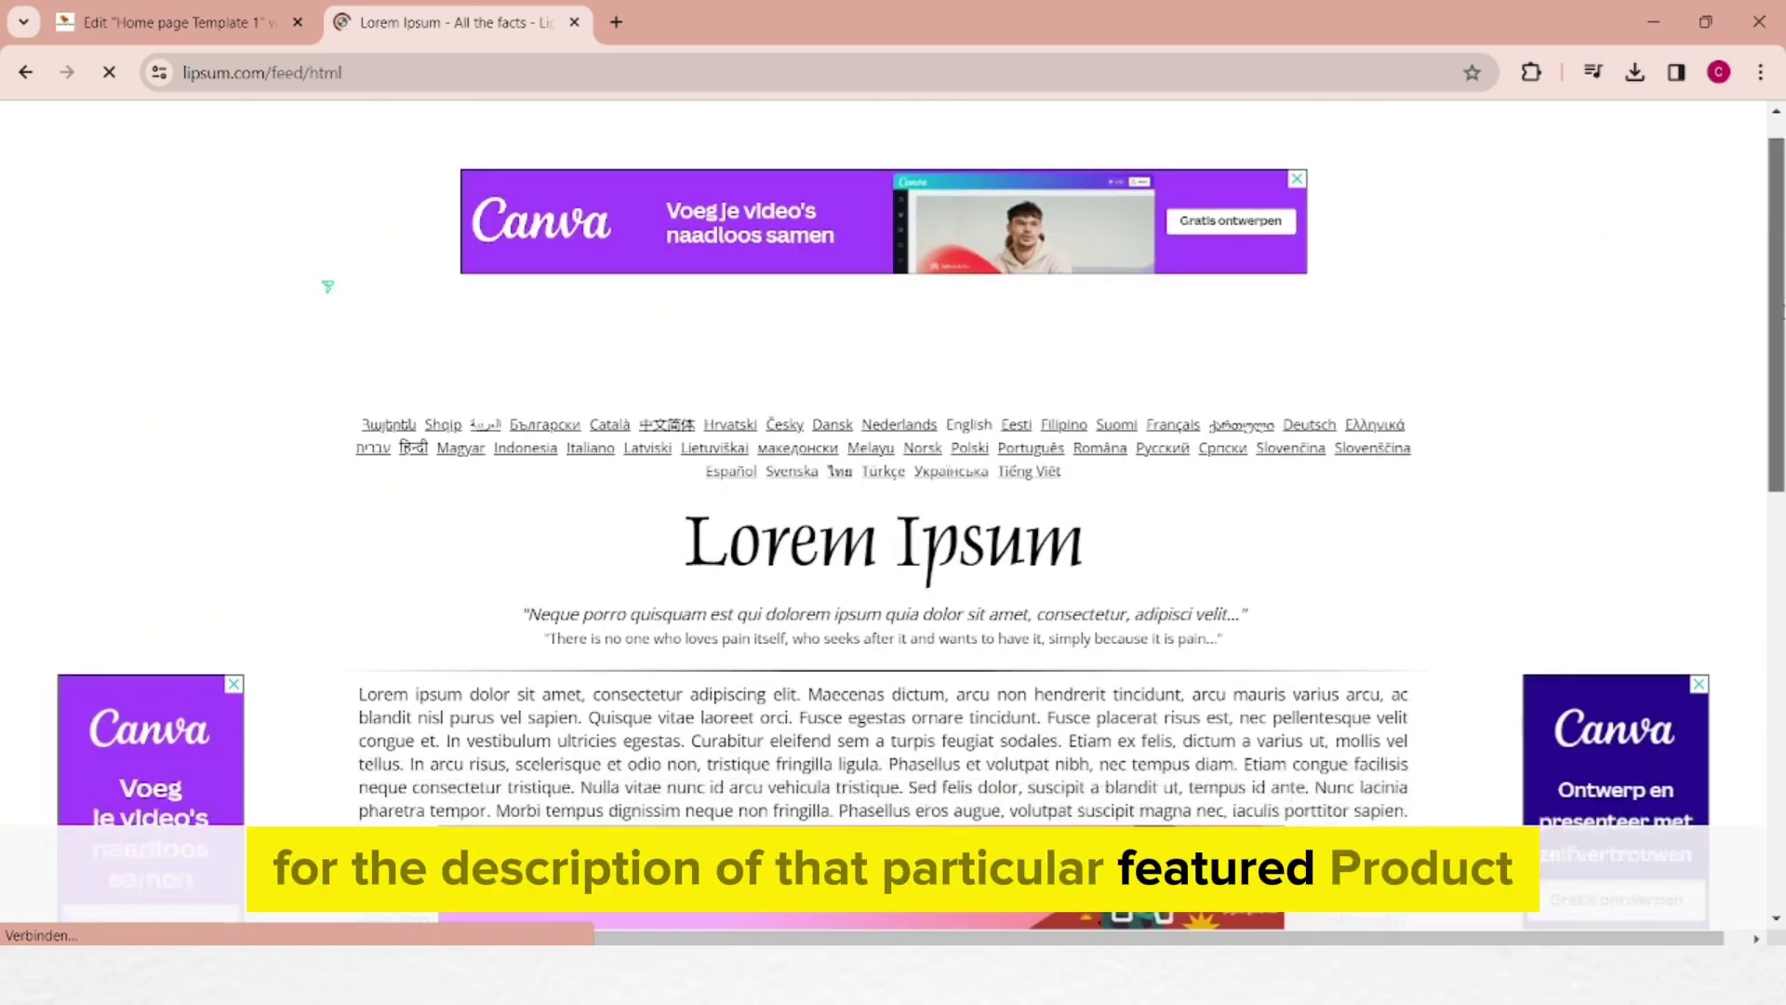
scroll(676, 410, "down", 4)
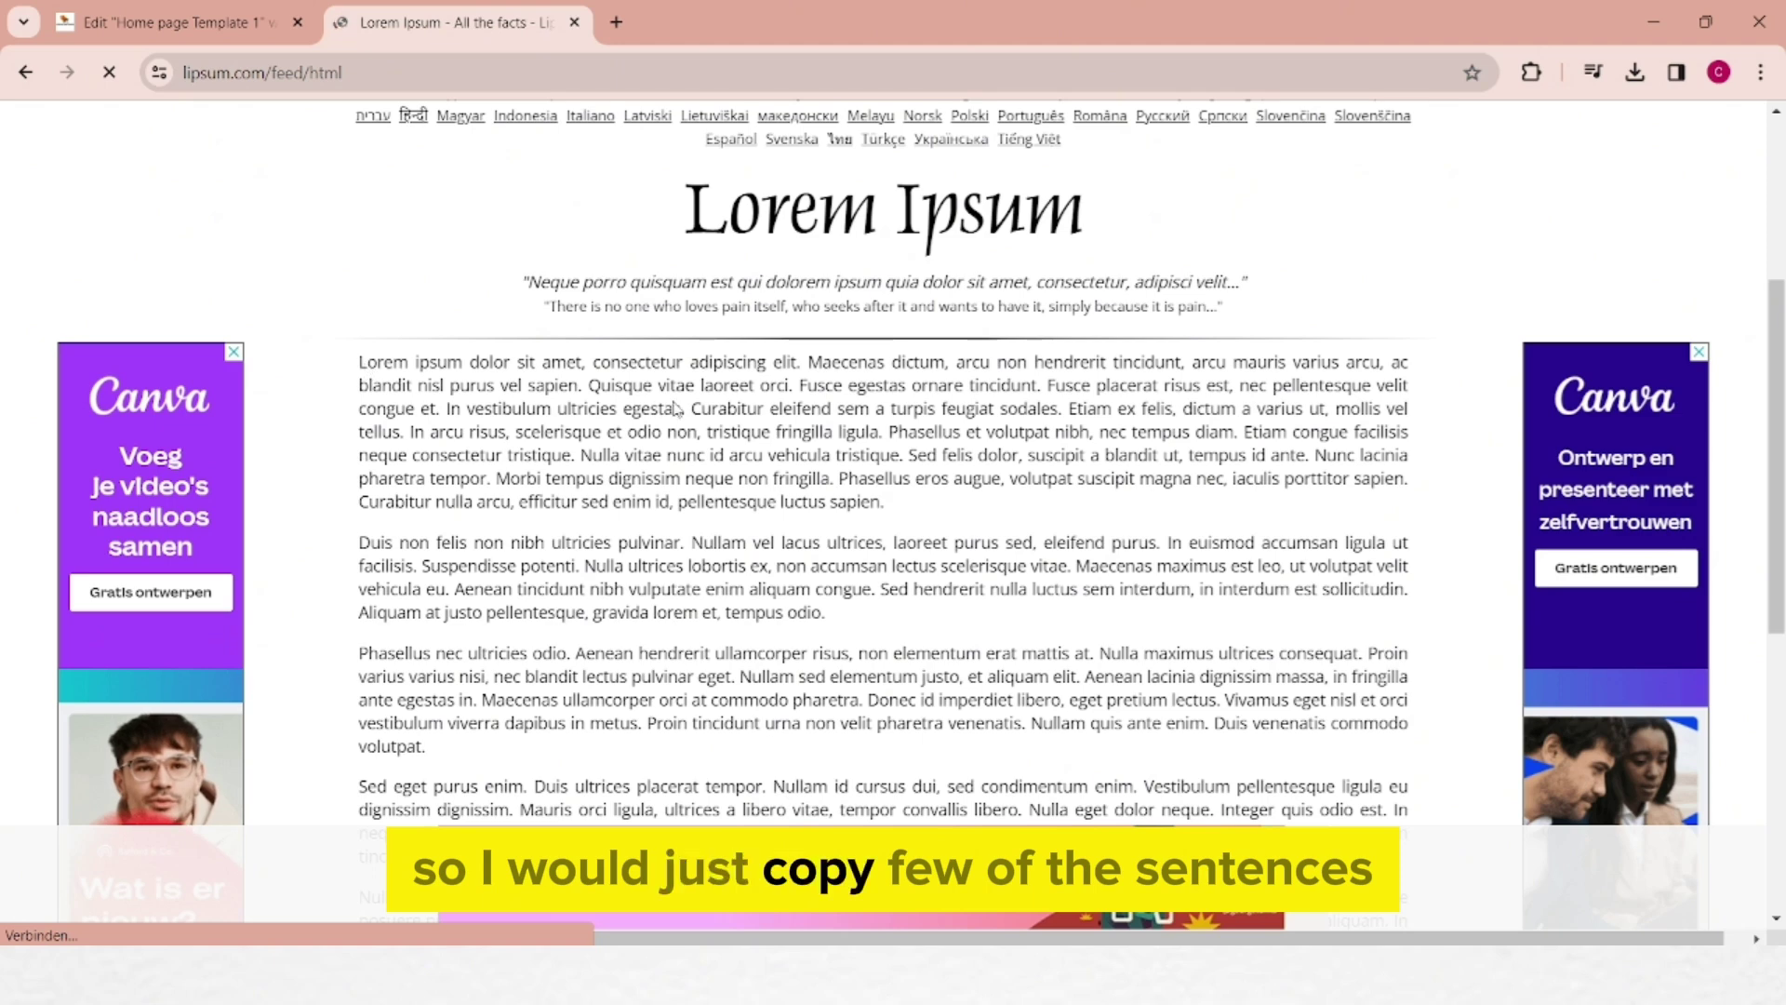
left_click_drag(360, 363, 931, 391)
key("ctrl+c")
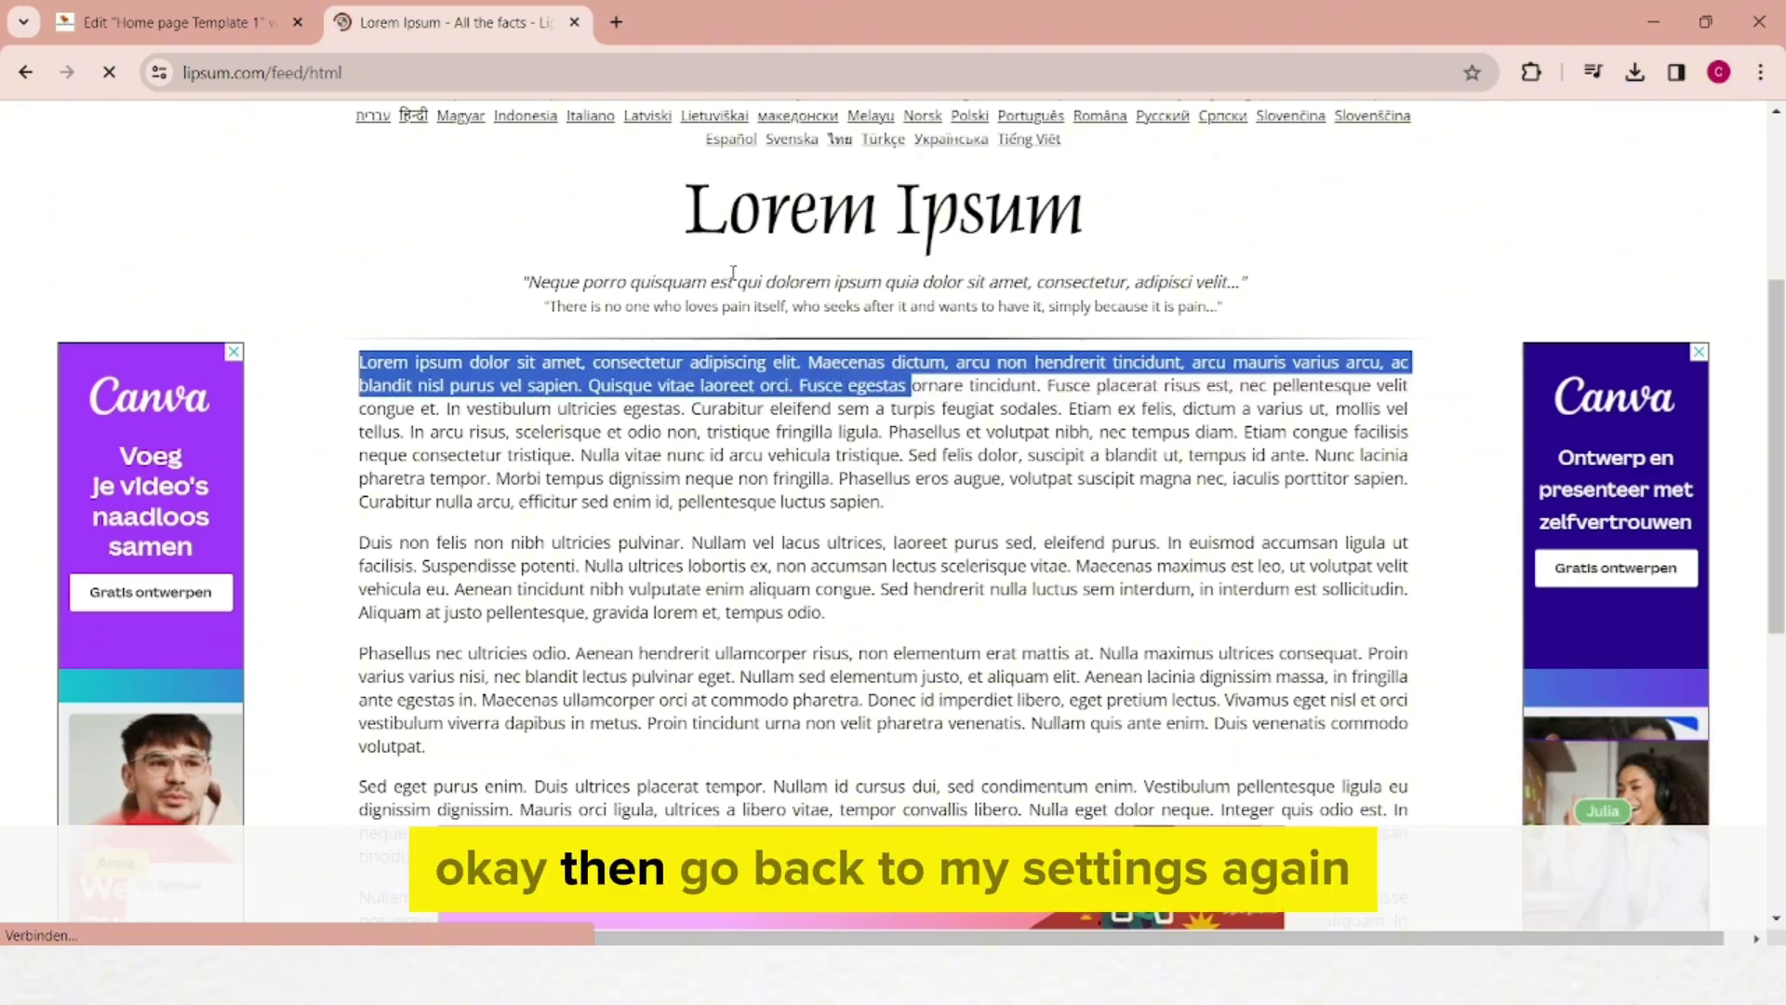
Step: Back in the Elementor page, add a Text Editor widget under the heading and paste the copied Lorem Ipsum after its default text
left_click(139, 34)
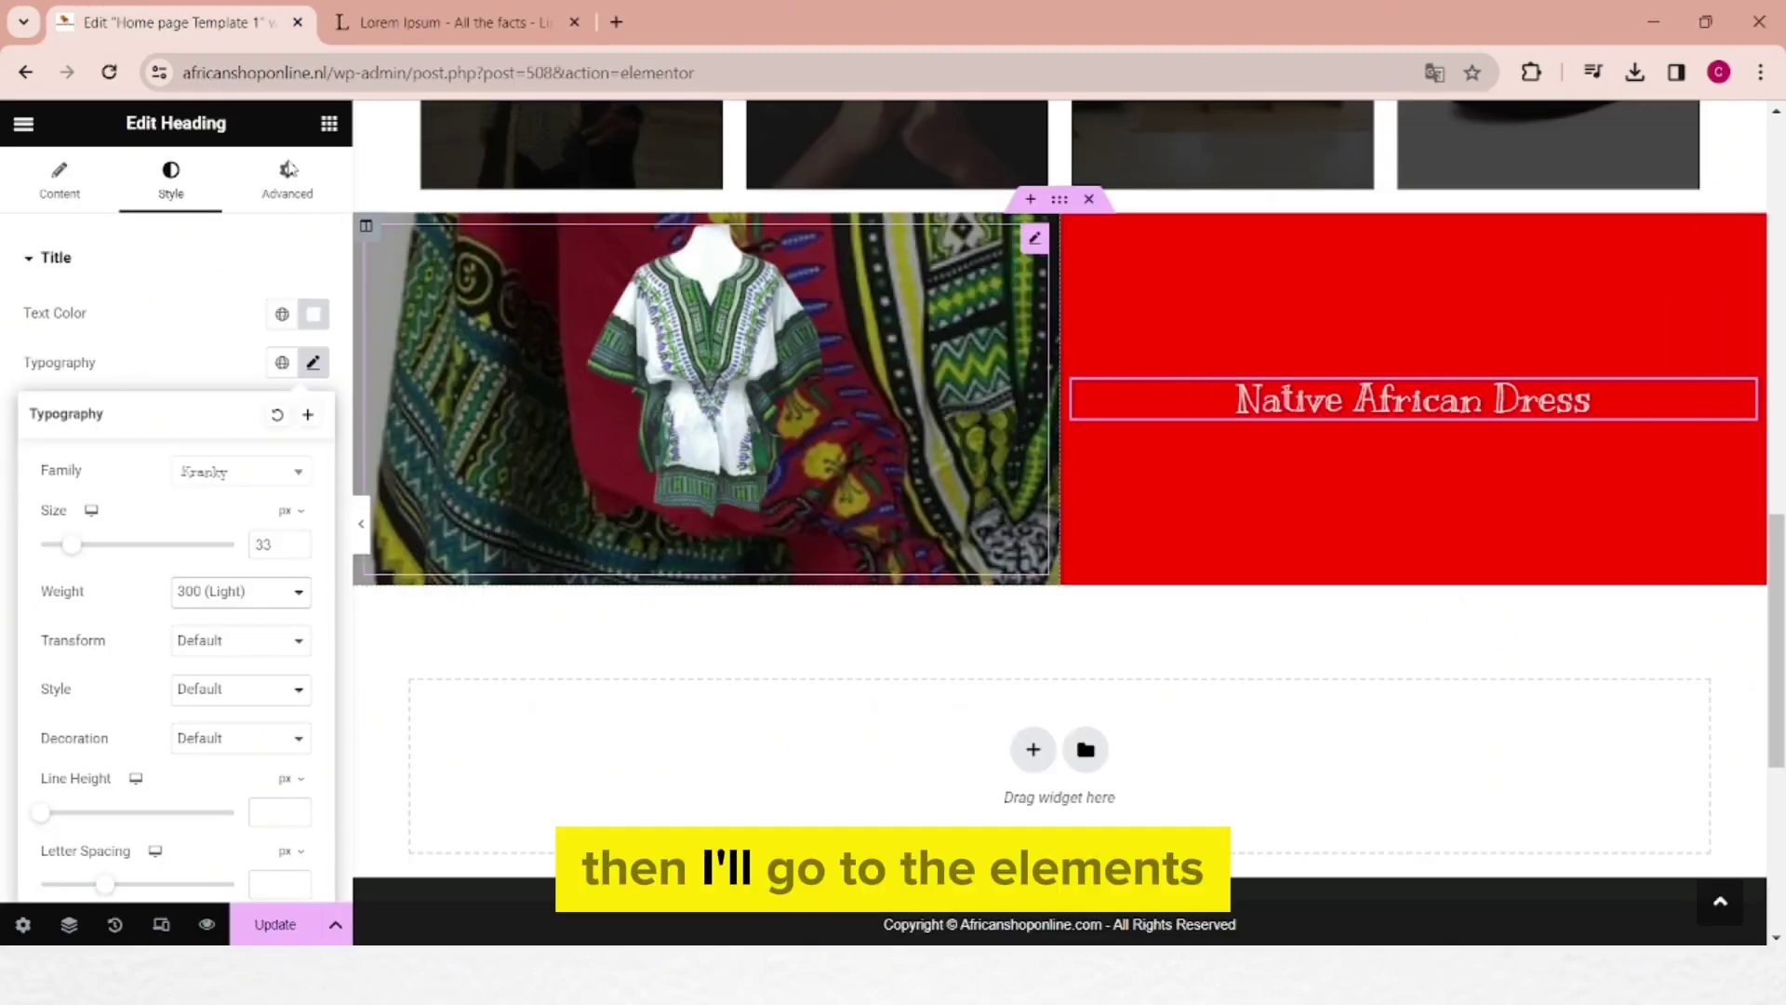
left_click(328, 127)
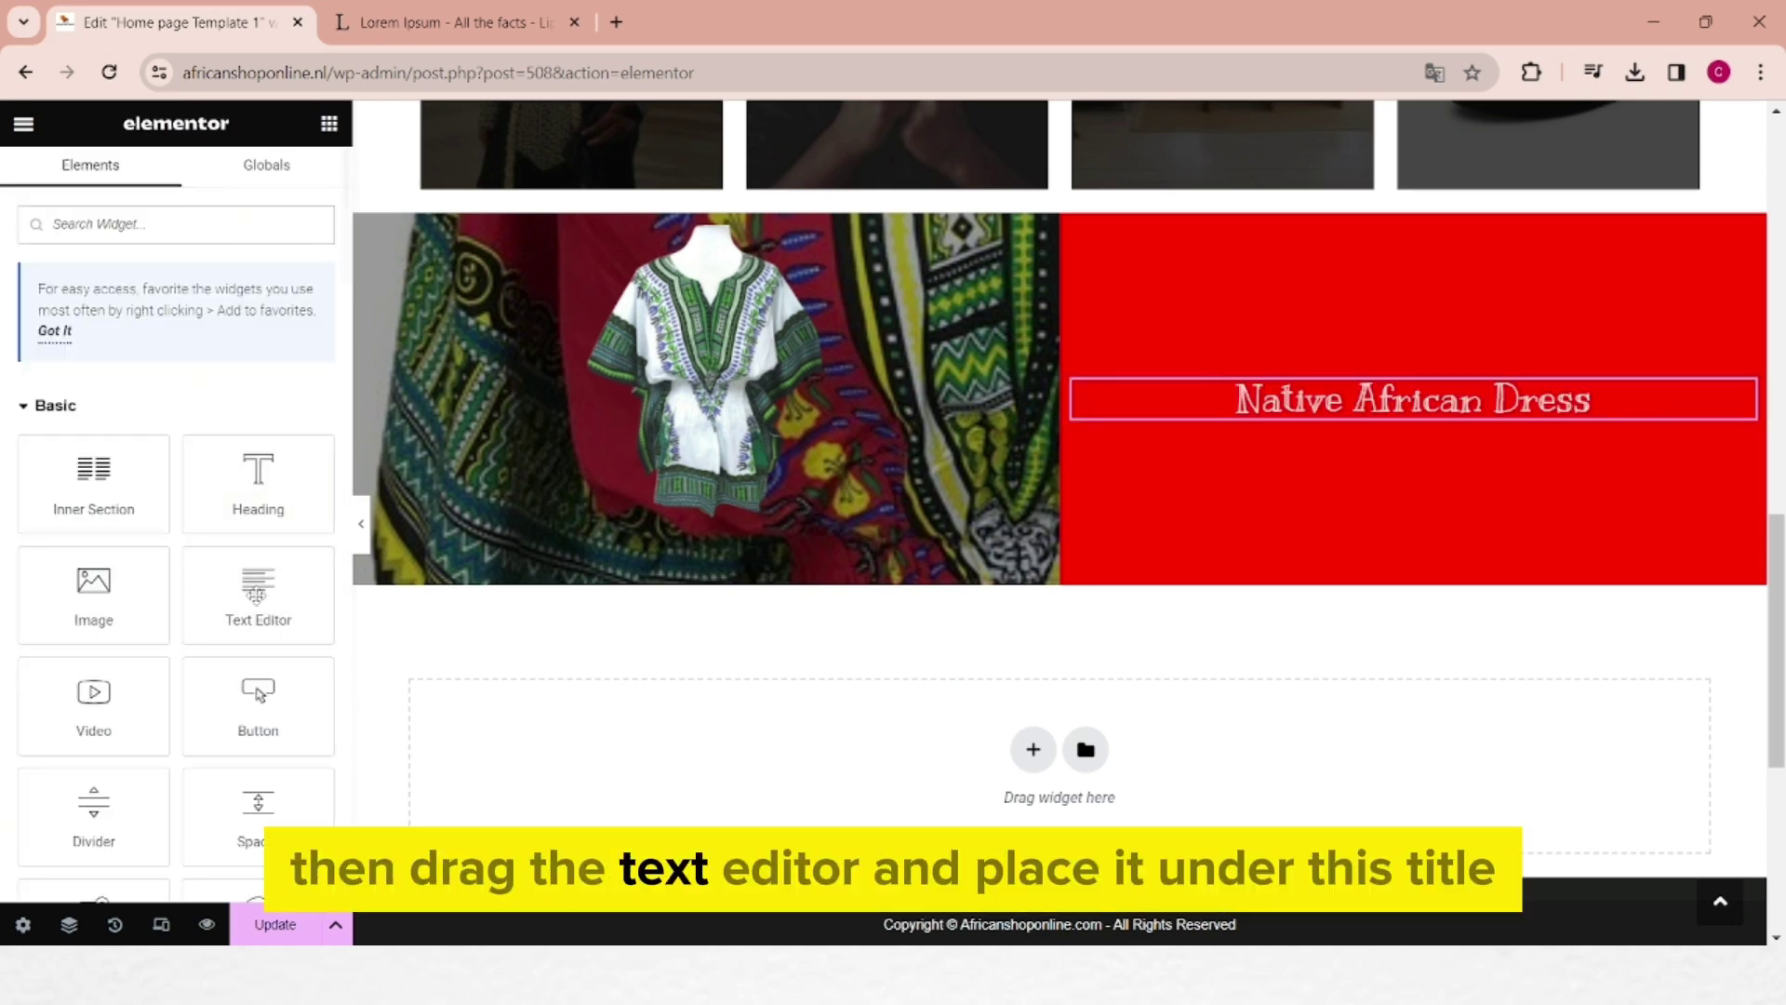
left_click_drag(256, 595, 1079, 521)
left_click_drag(1411, 439, 1440, 434)
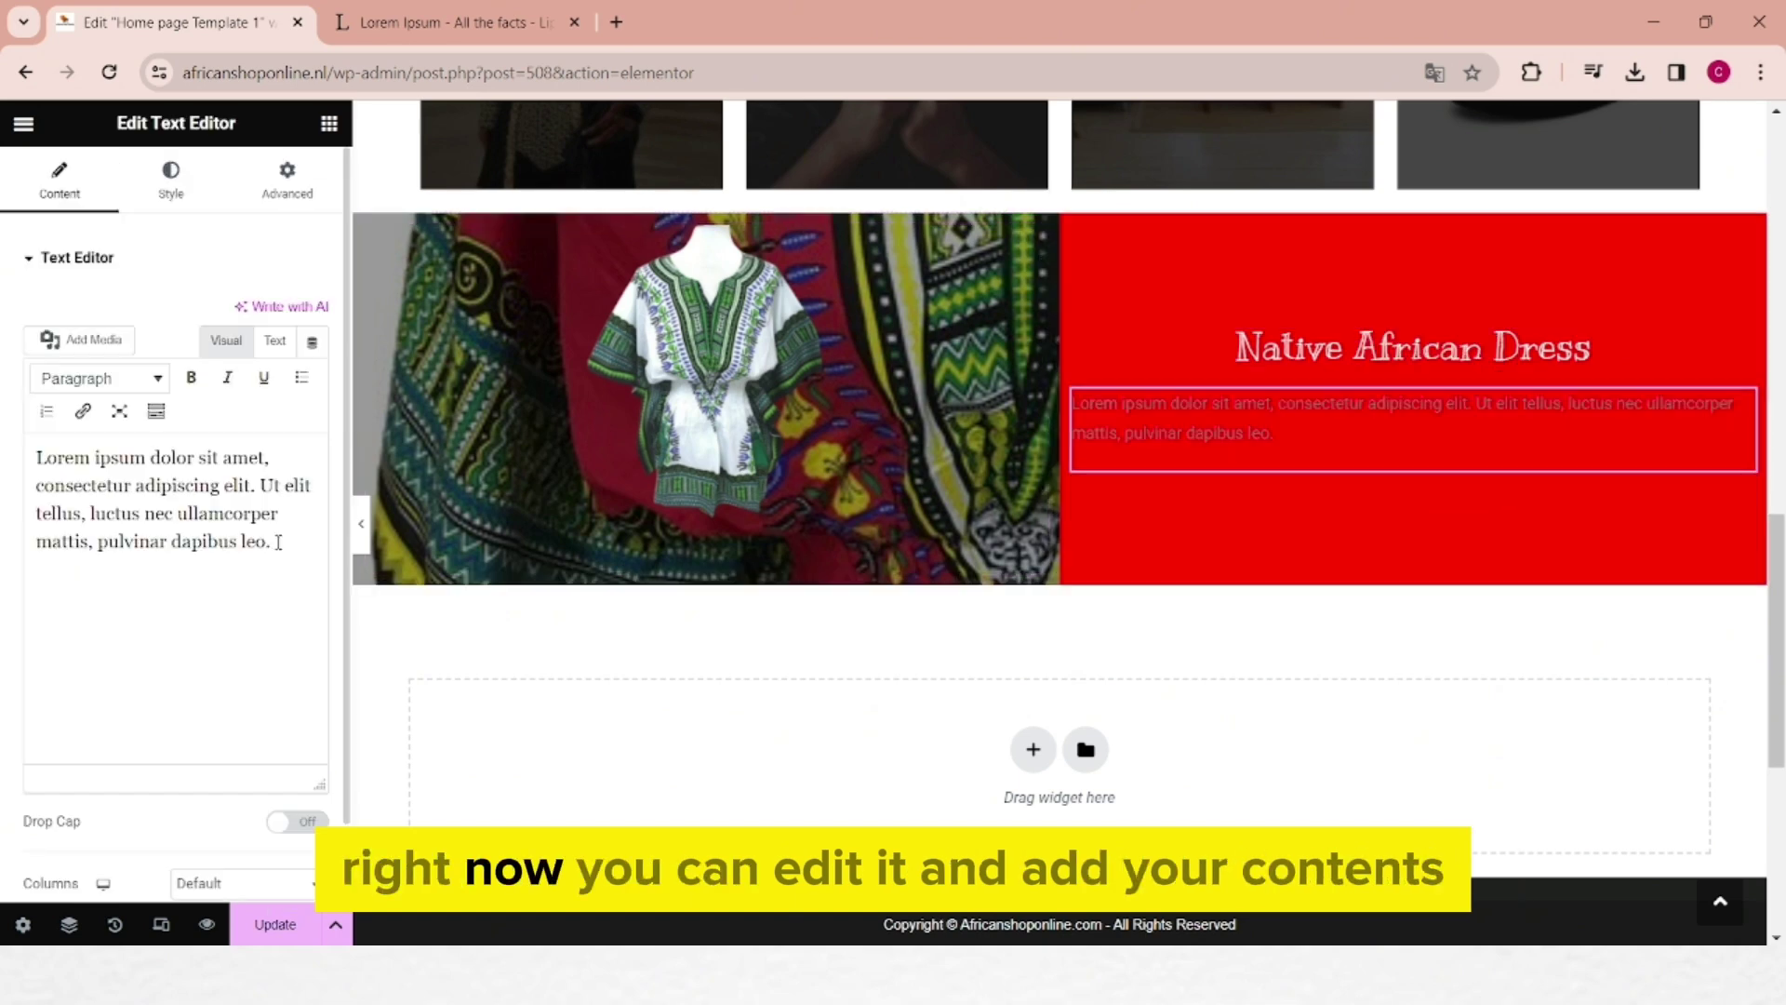
double_click(276, 542)
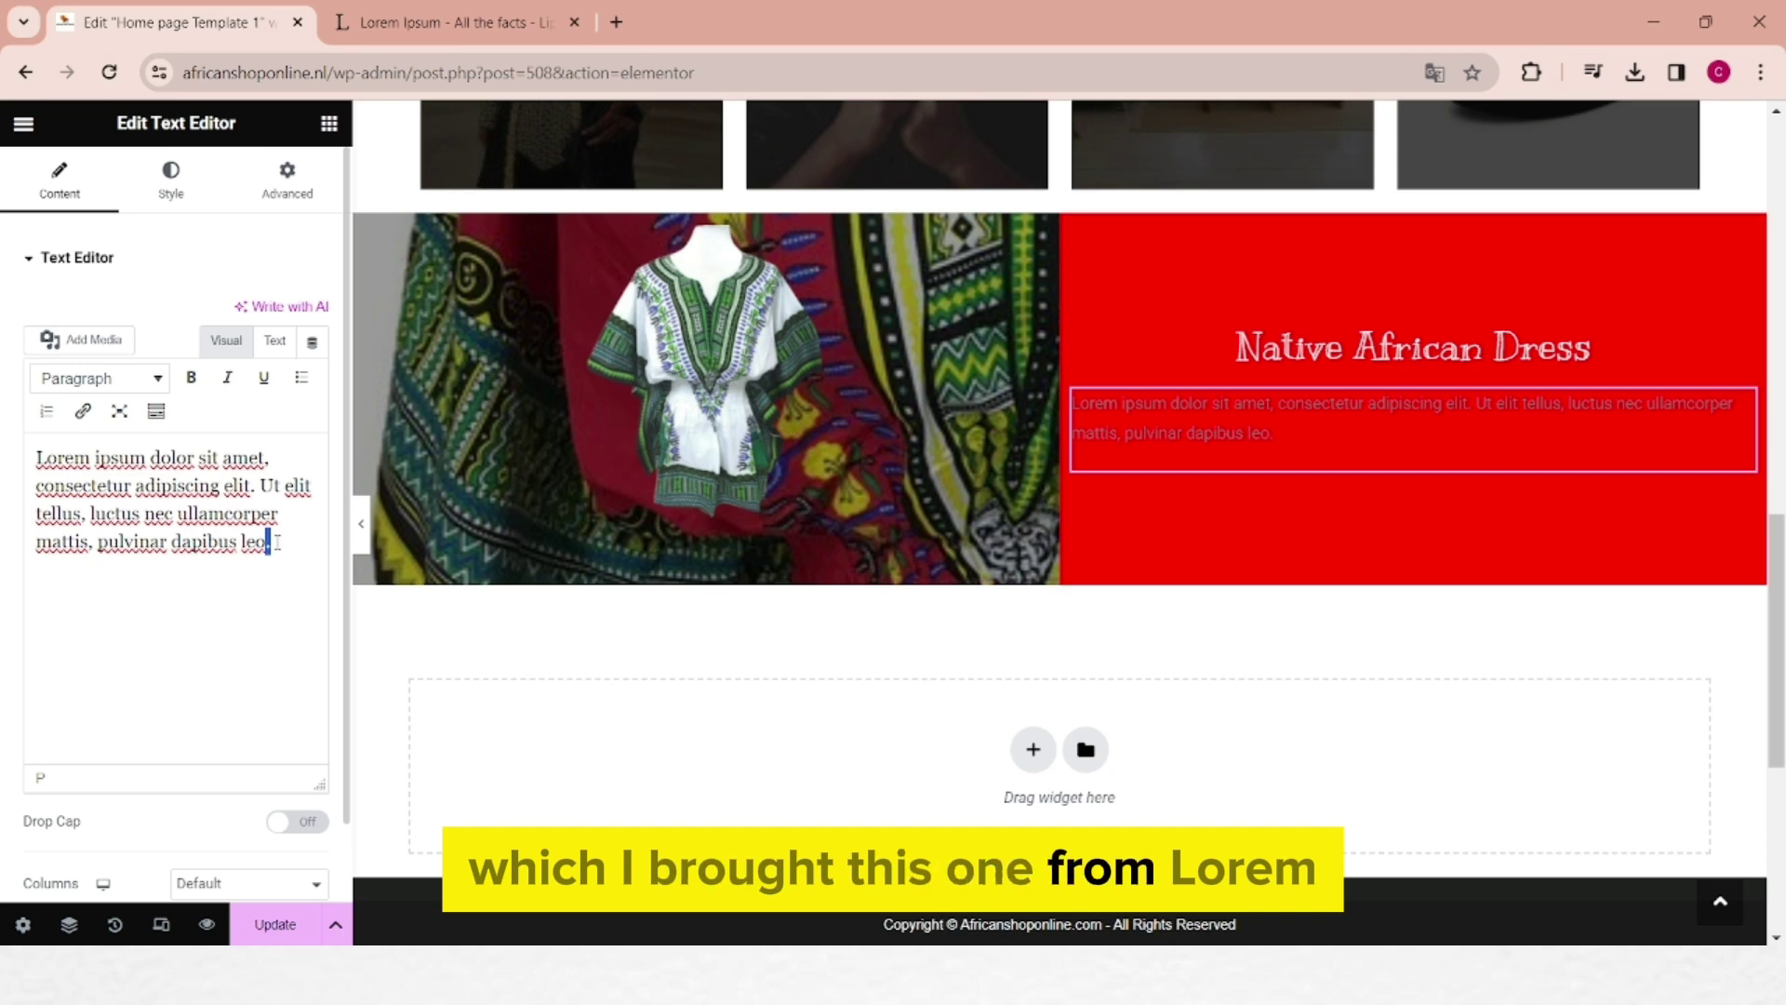
key("ctrl+v")
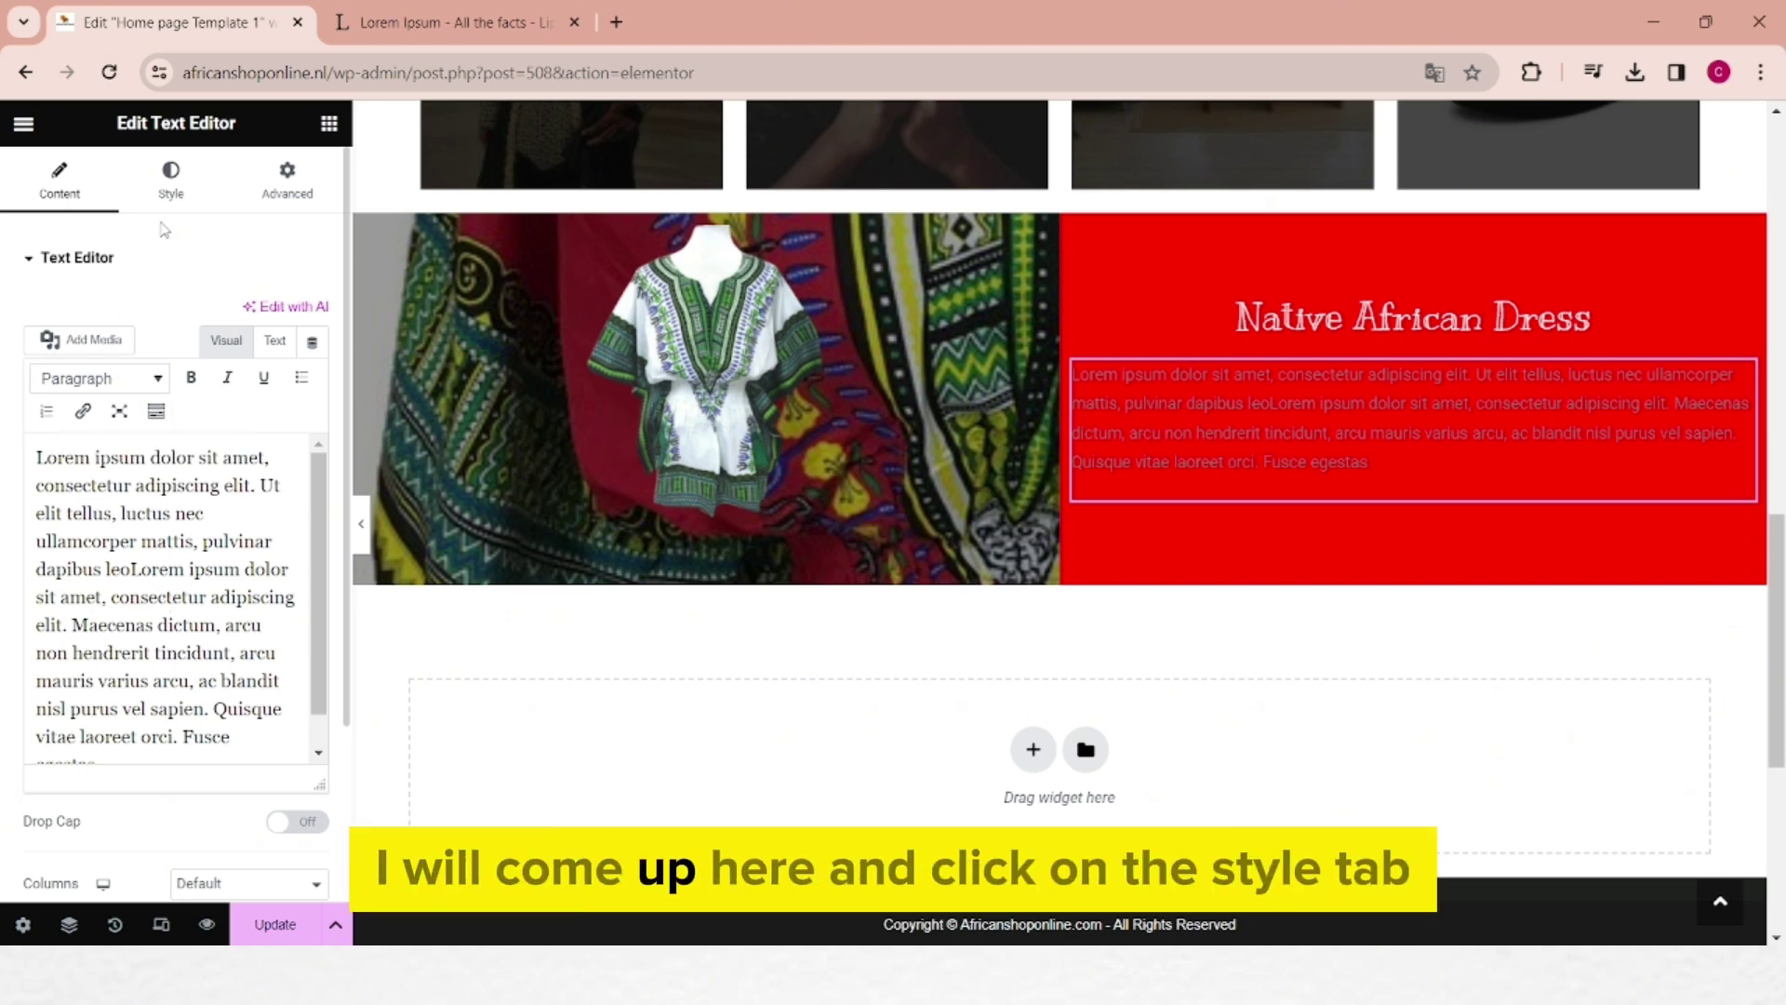
Step: Center the description text and set its color to near-white (#FFFDFD)
left_click(172, 196)
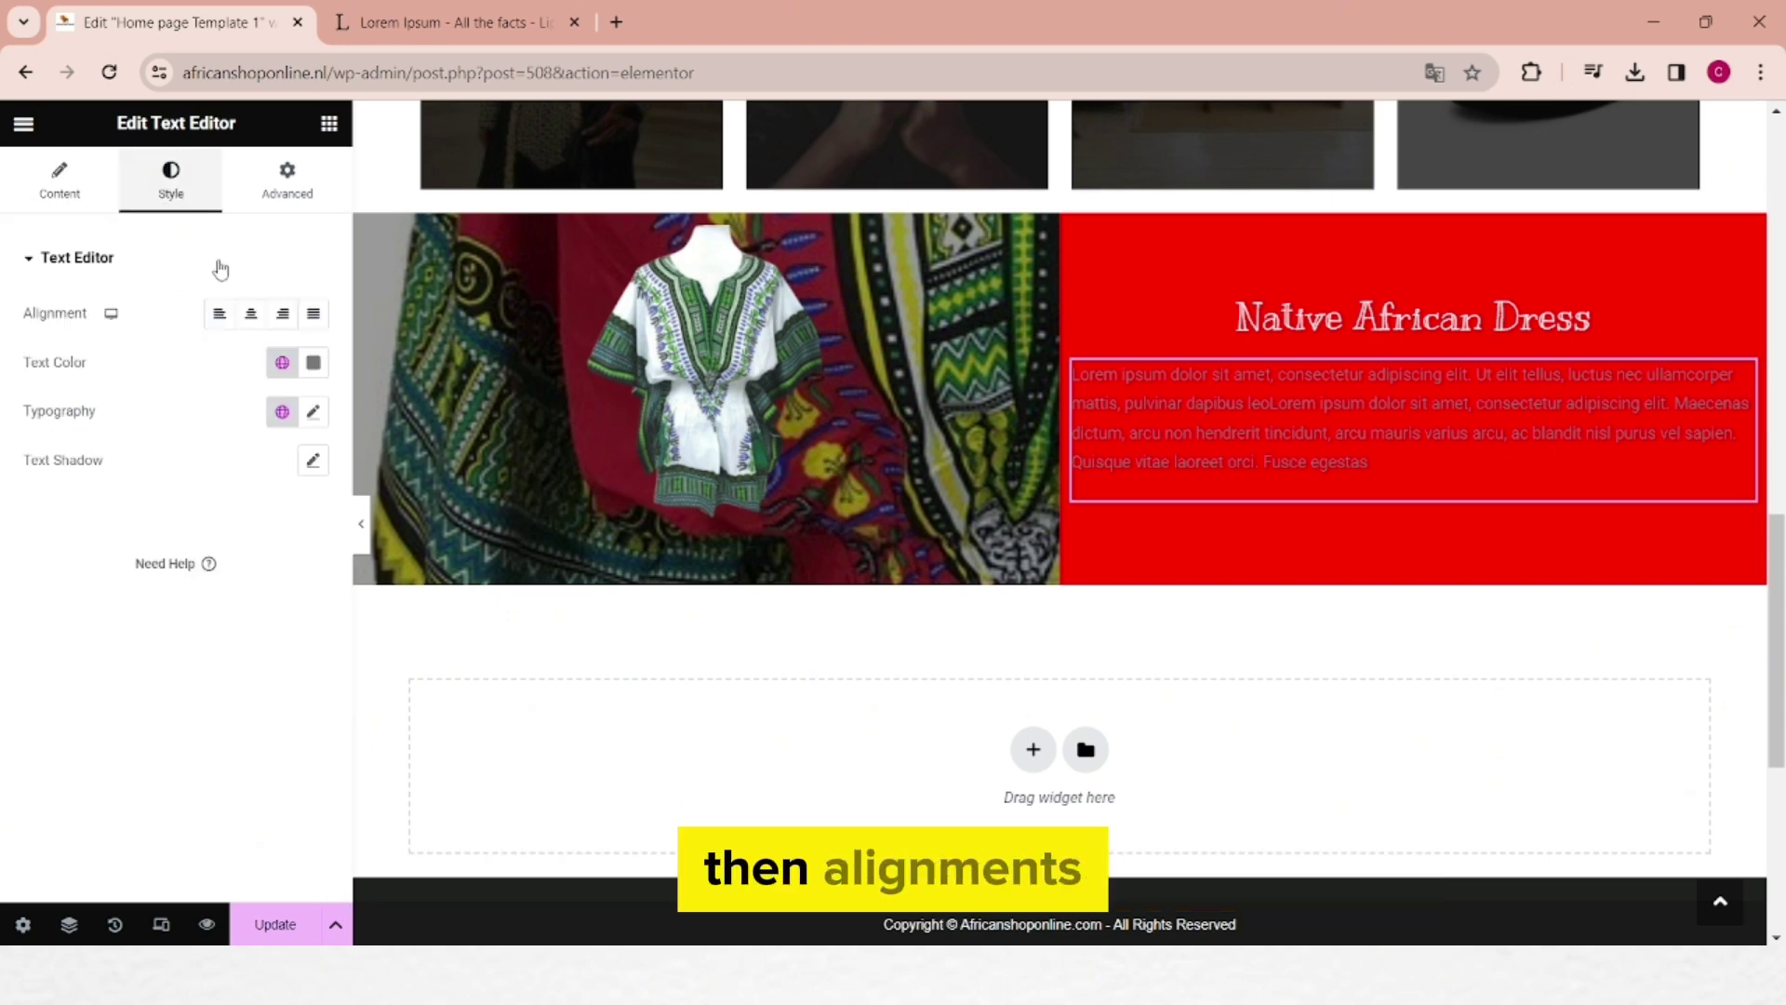
left_click(253, 318)
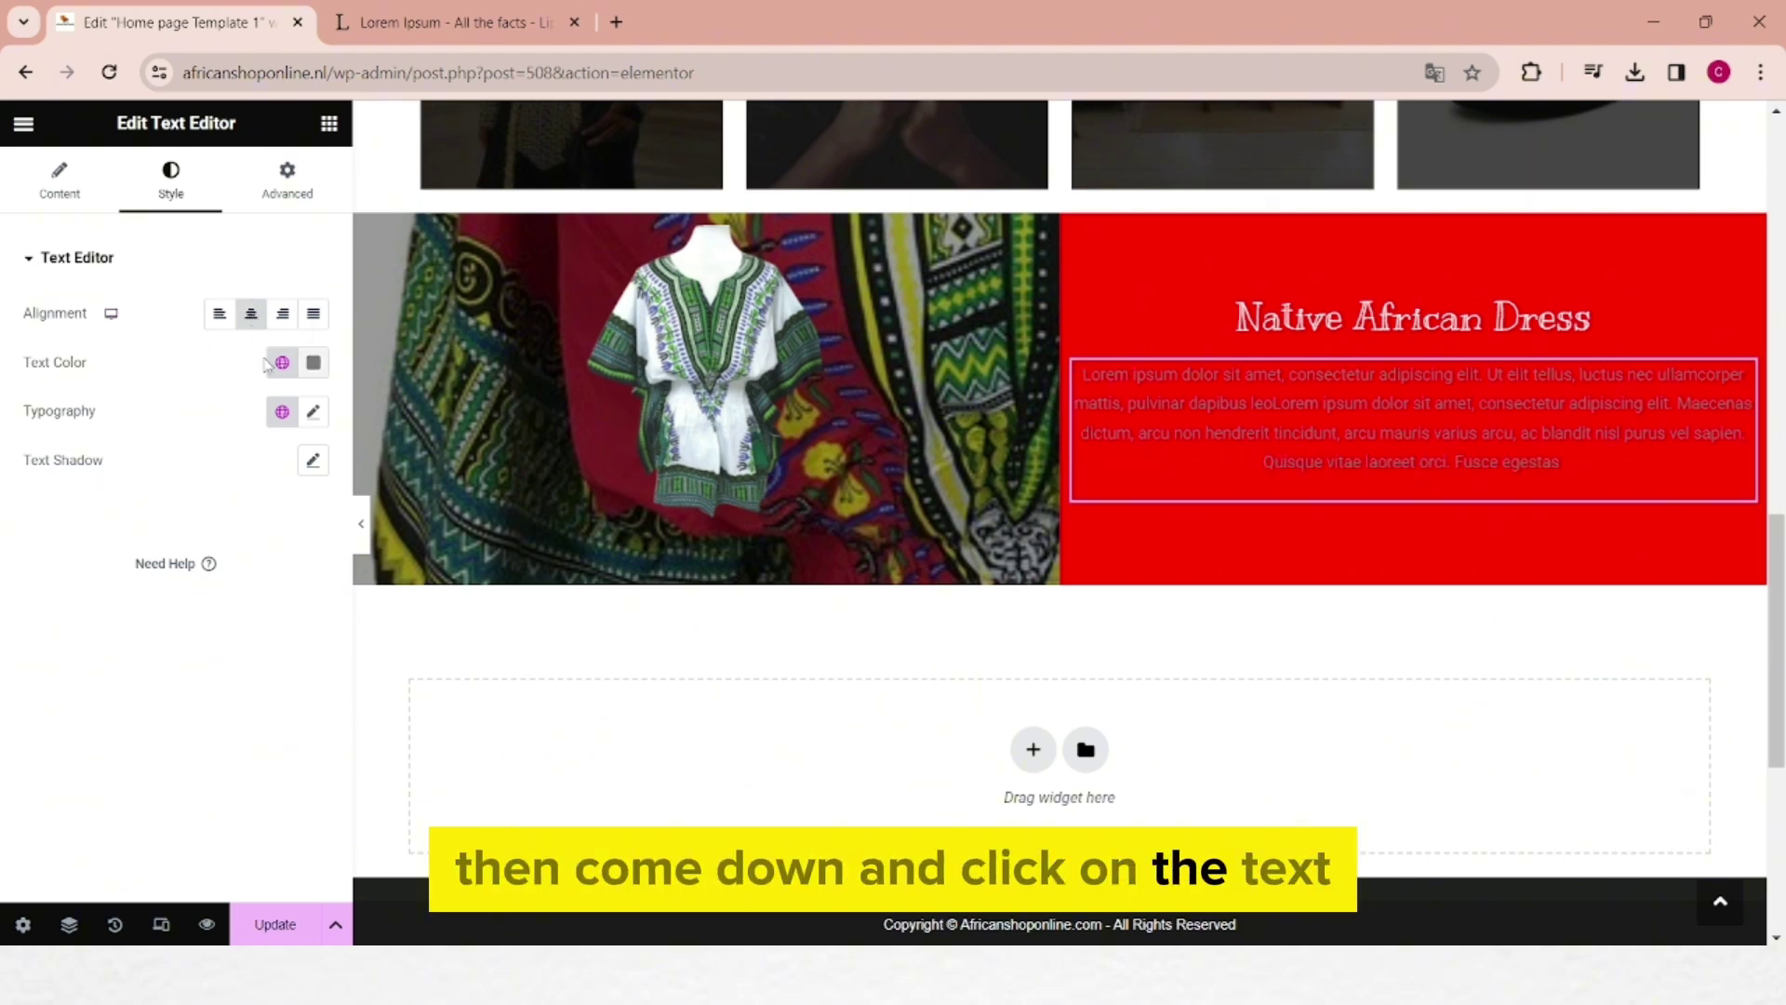
left_click(315, 364)
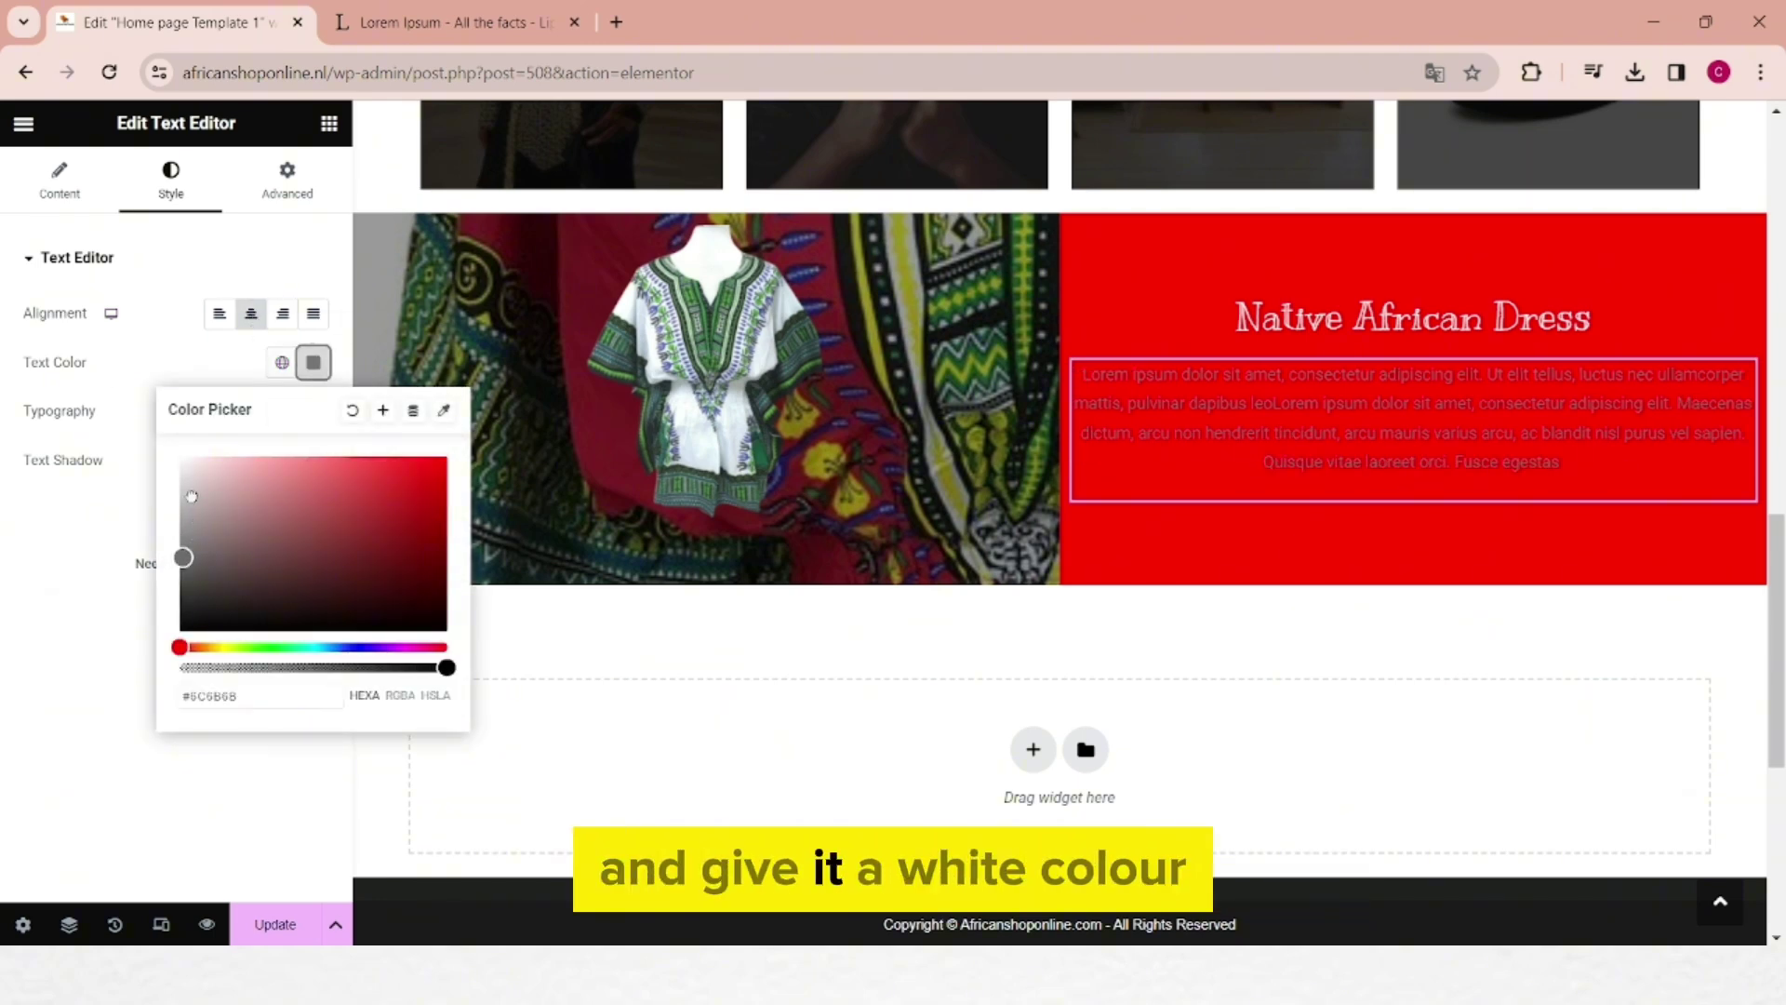
left_click(182, 453)
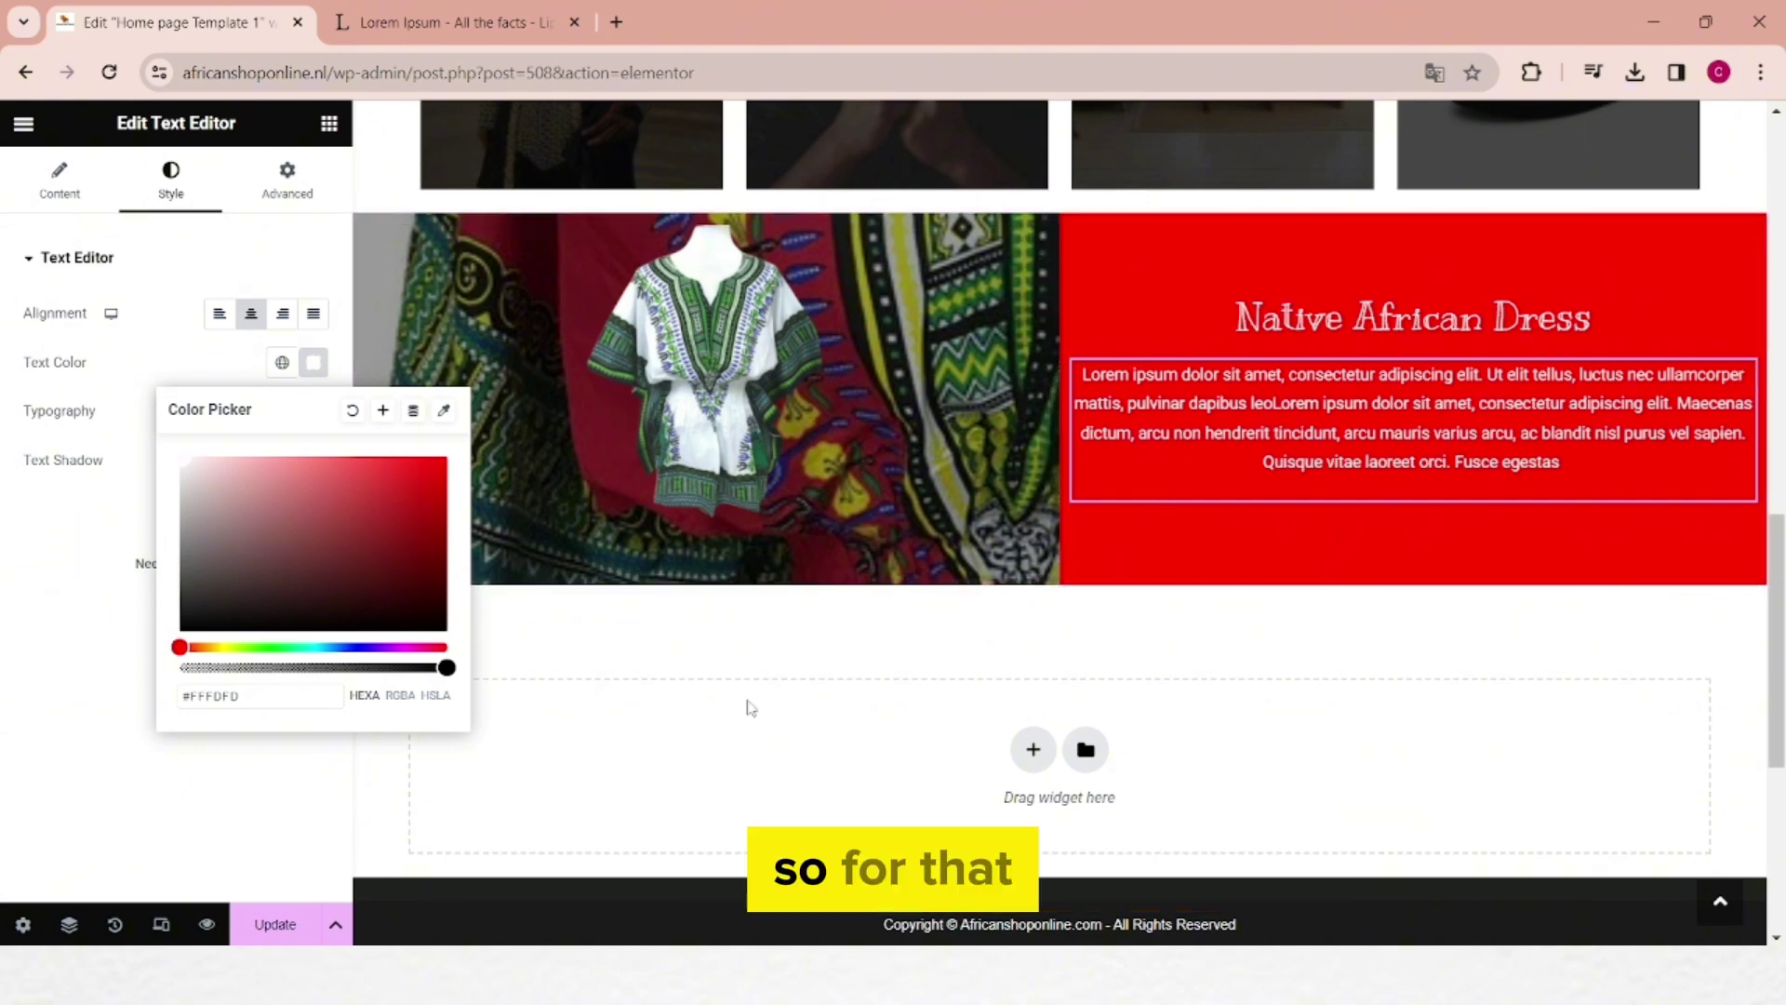
Step: Find the Custom Add To Cart widget by searching for "button" and place it under the description in the red column
left_click(329, 126)
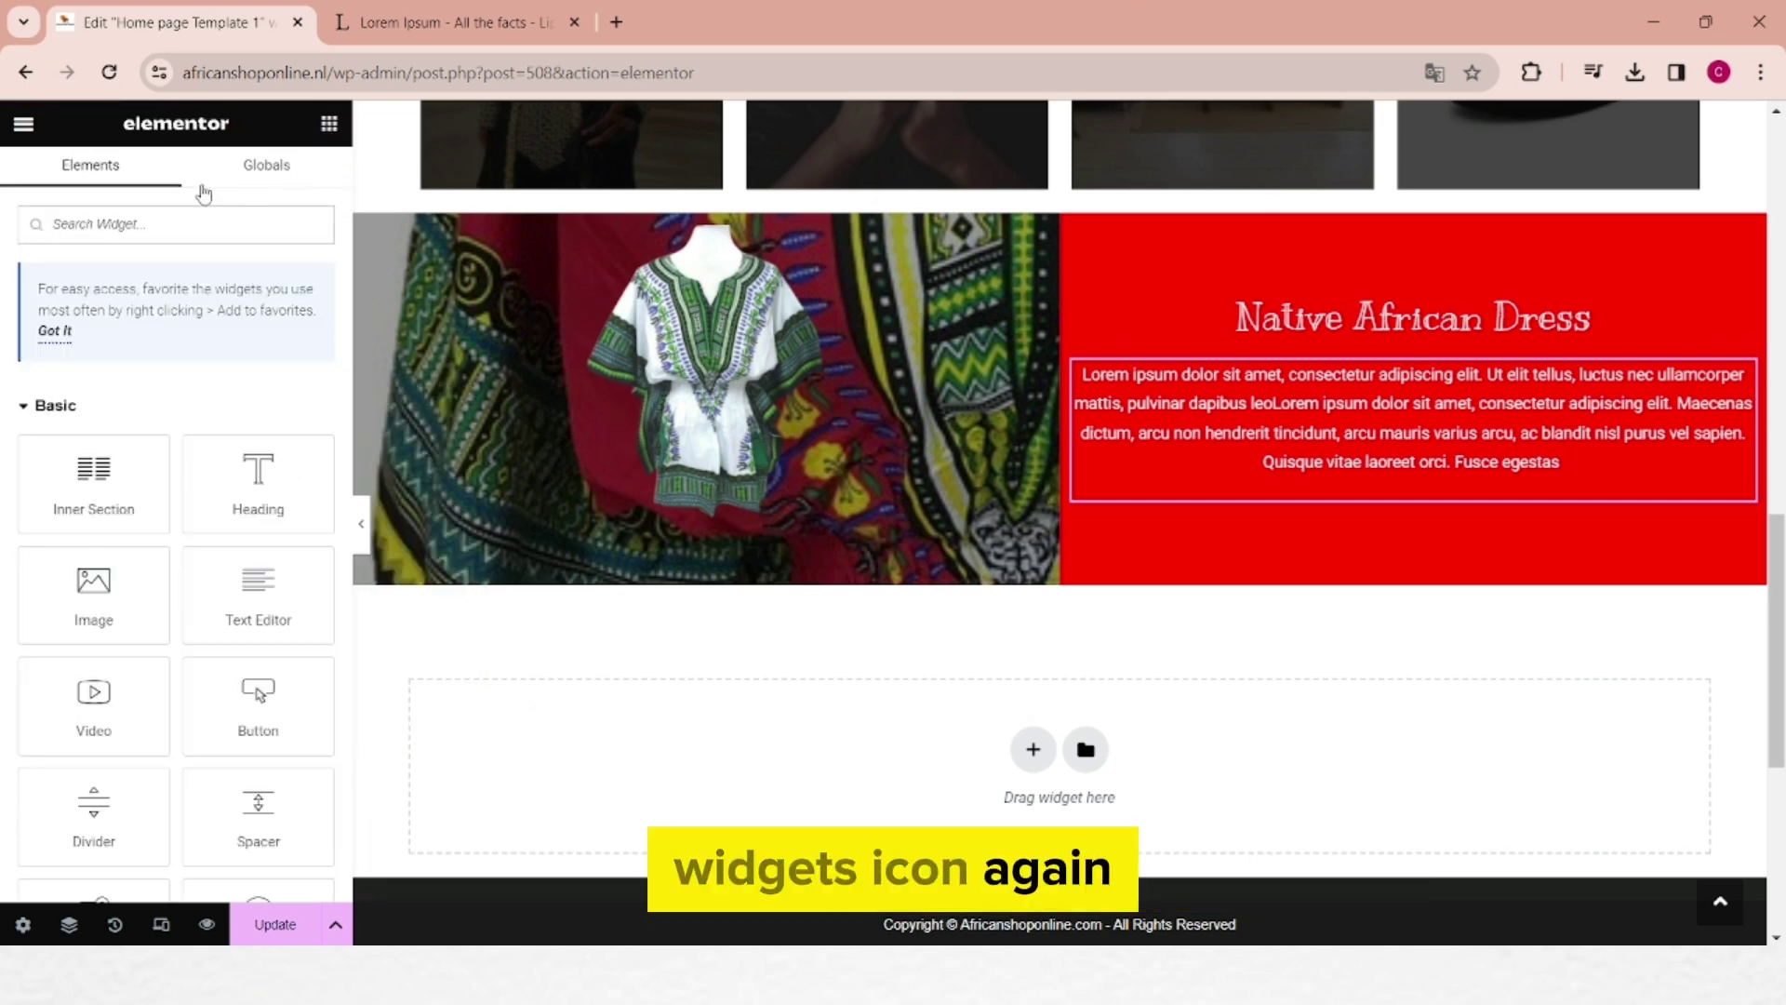
left_click(146, 224)
type("button")
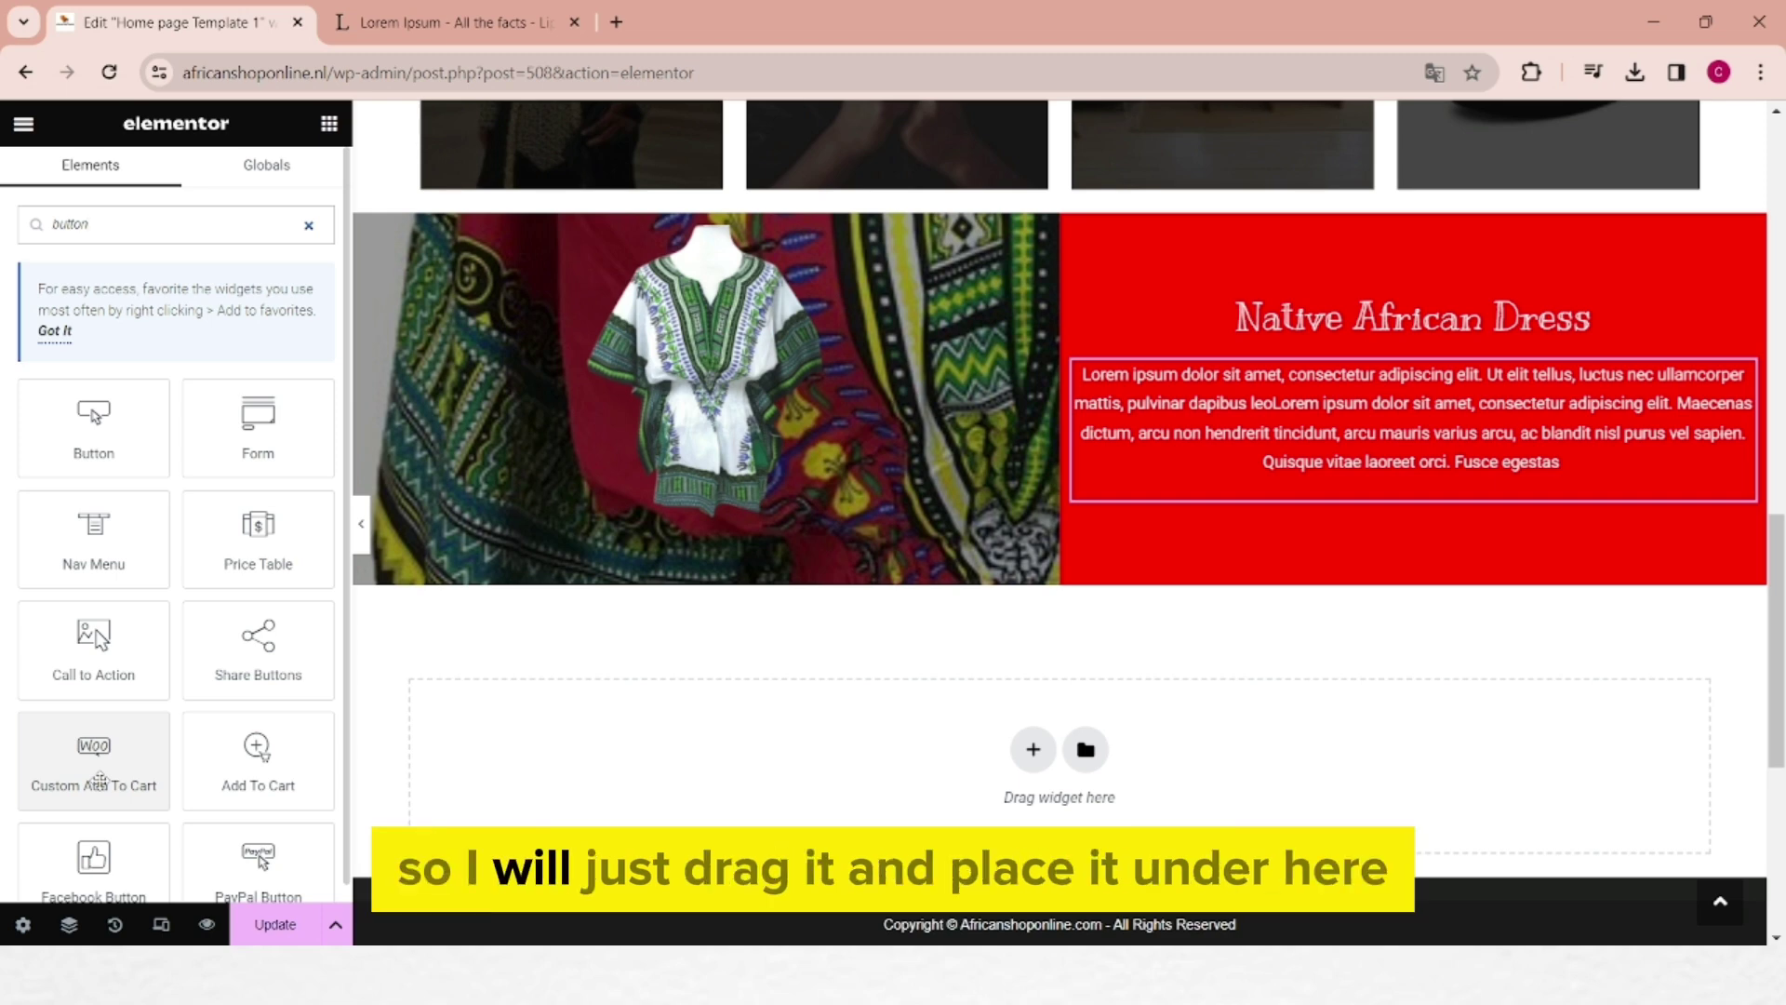
left_click_drag(99, 780, 1423, 495)
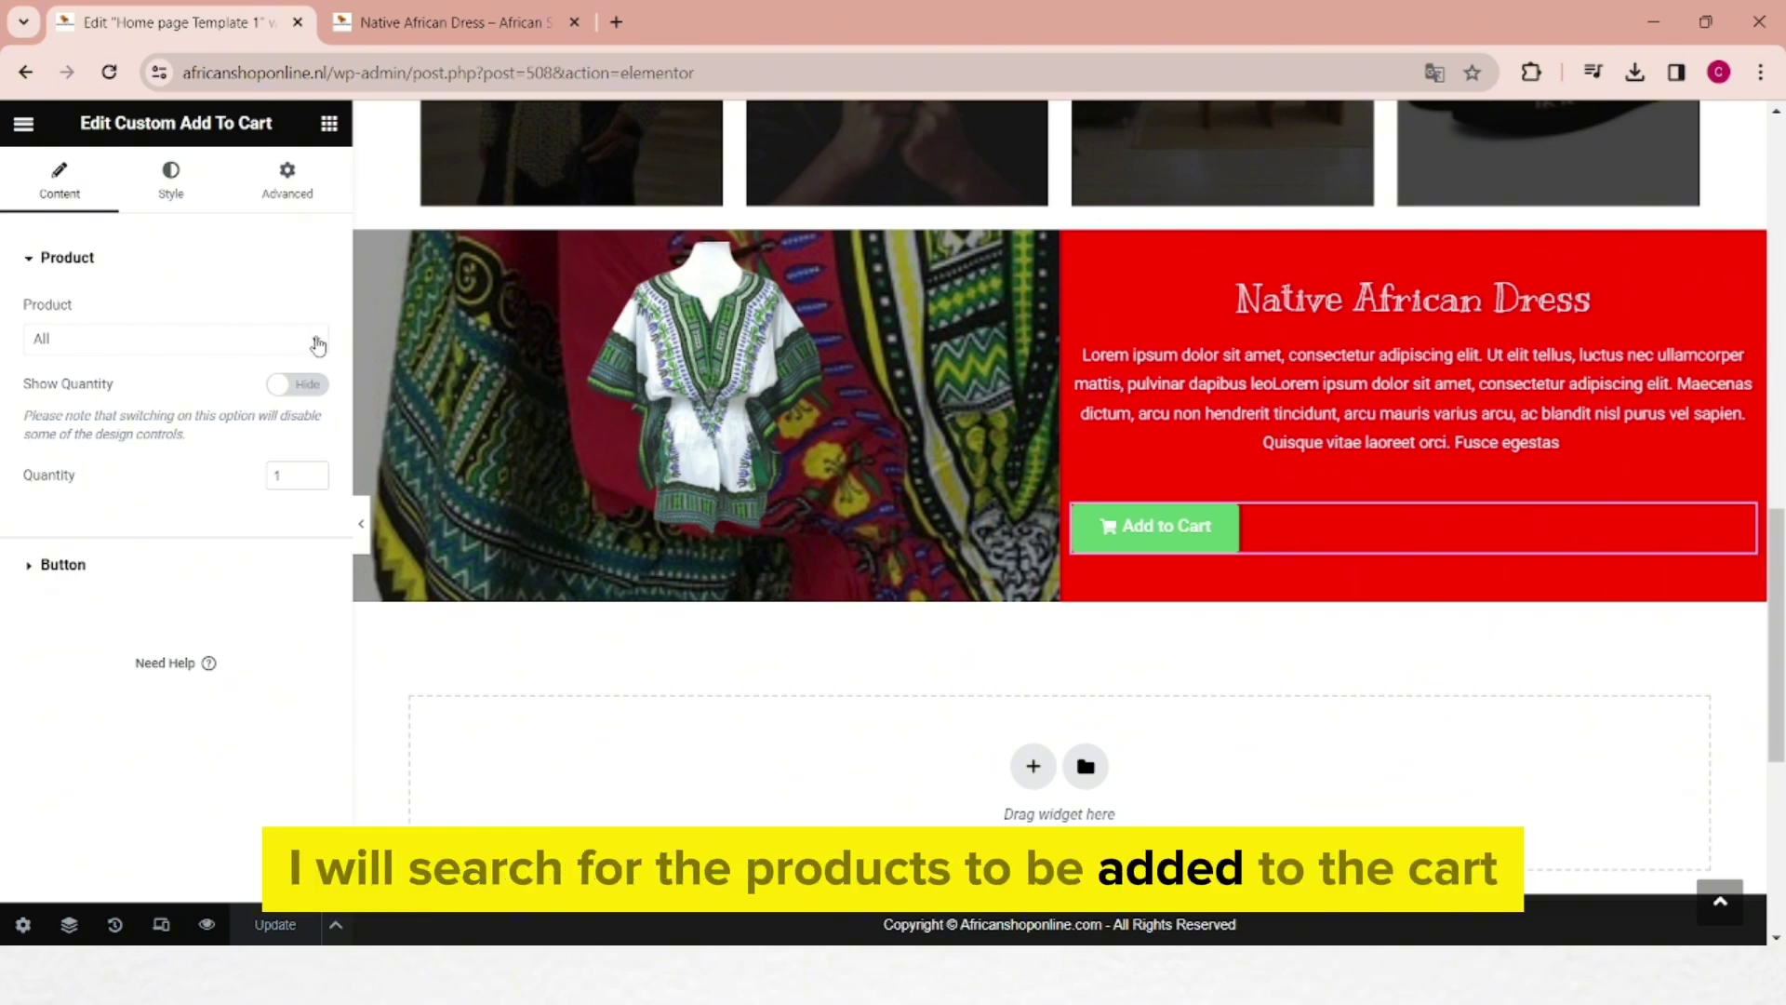
Step: Assign the Native African Dress product to the Add to Cart widget and keep its quantity selector hidden
left_click(317, 345)
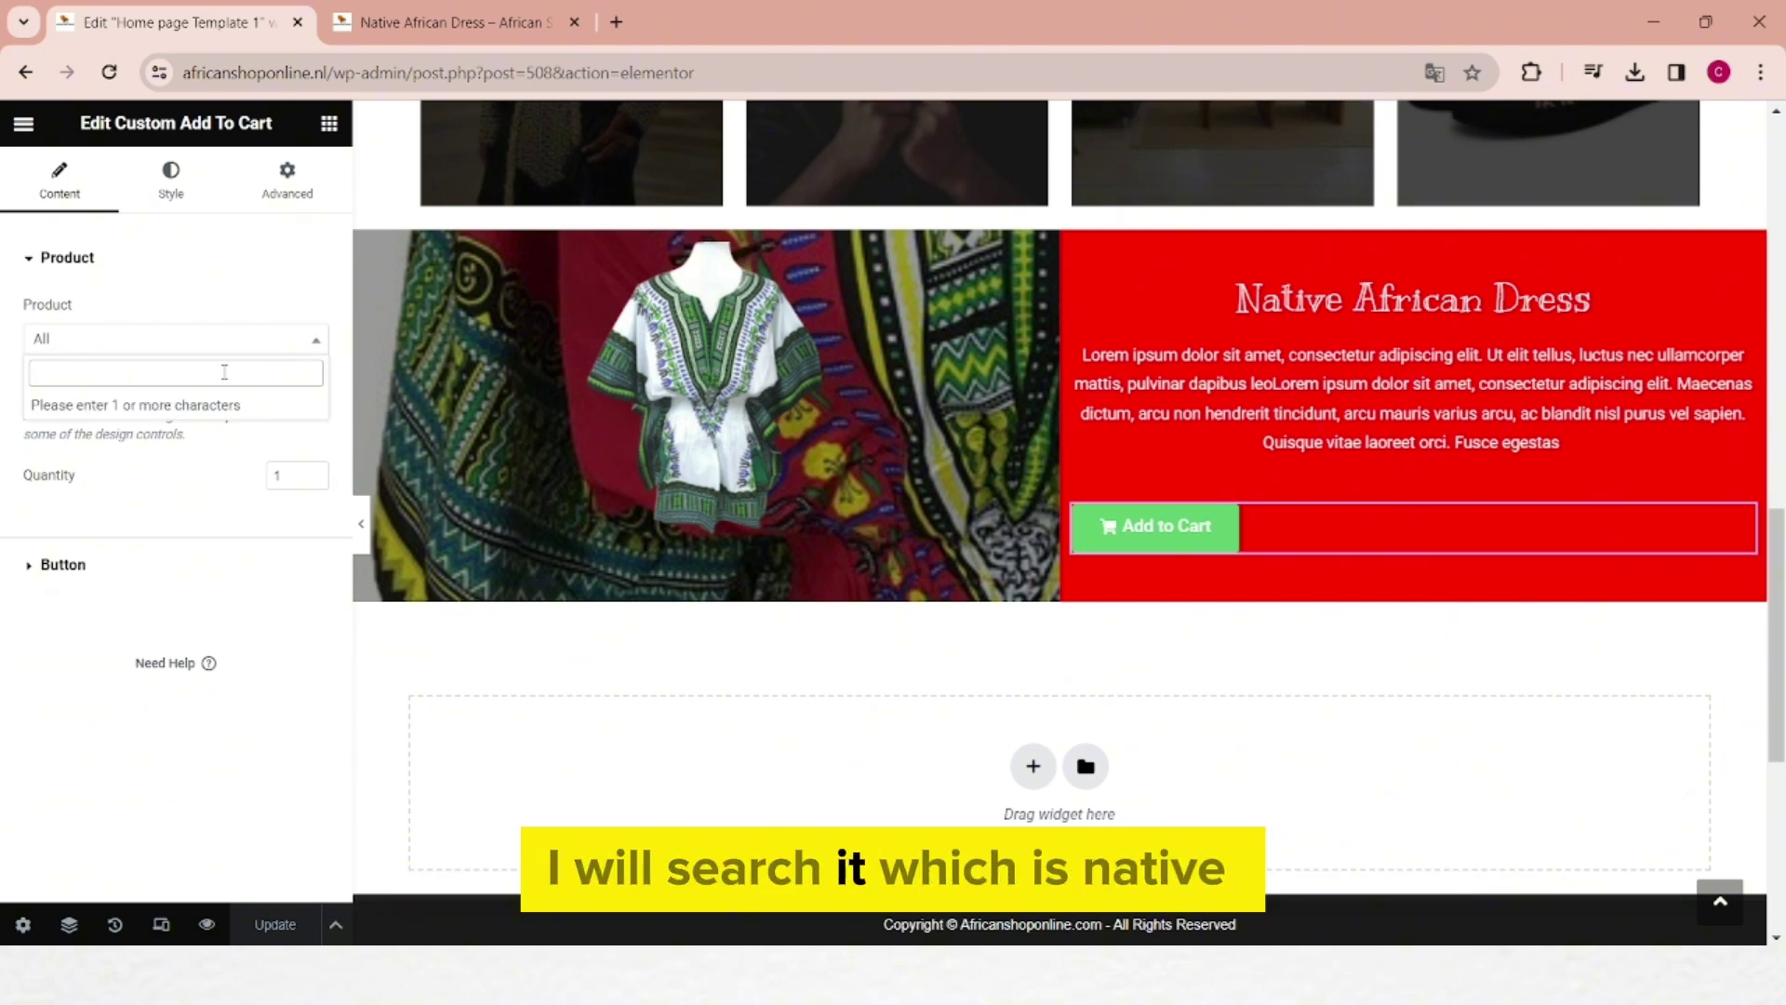
type("native")
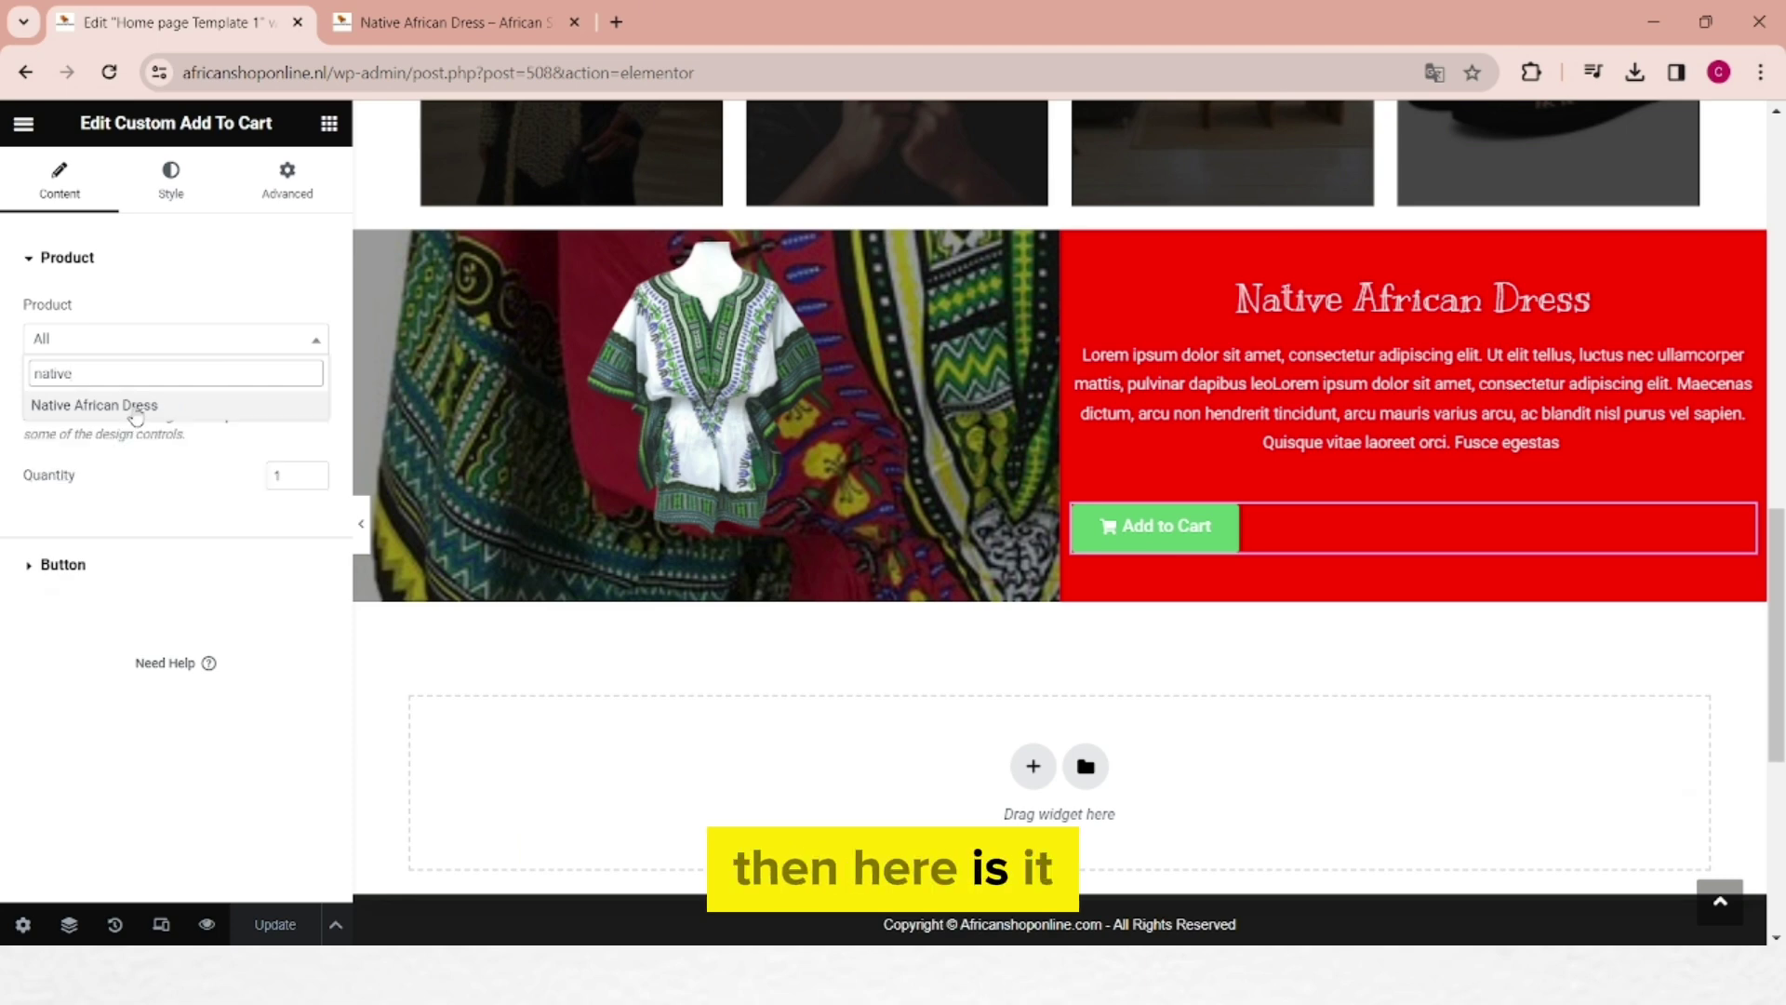
left_click(134, 412)
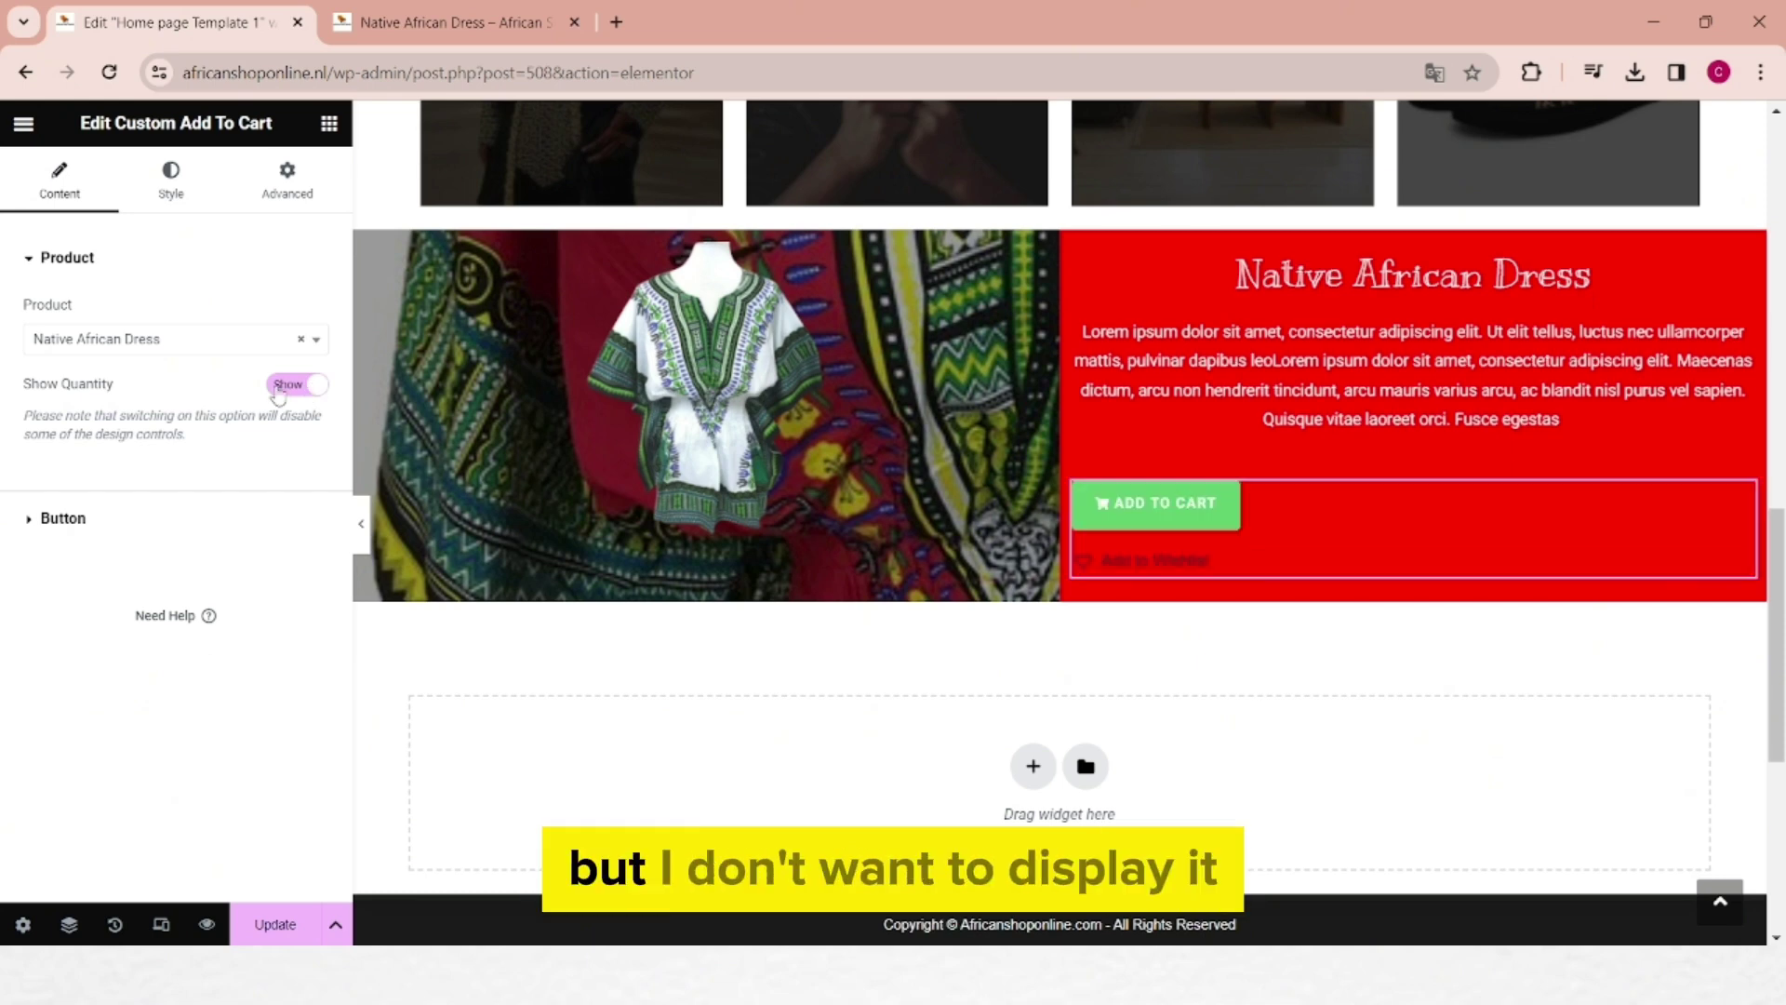
left_click(279, 390)
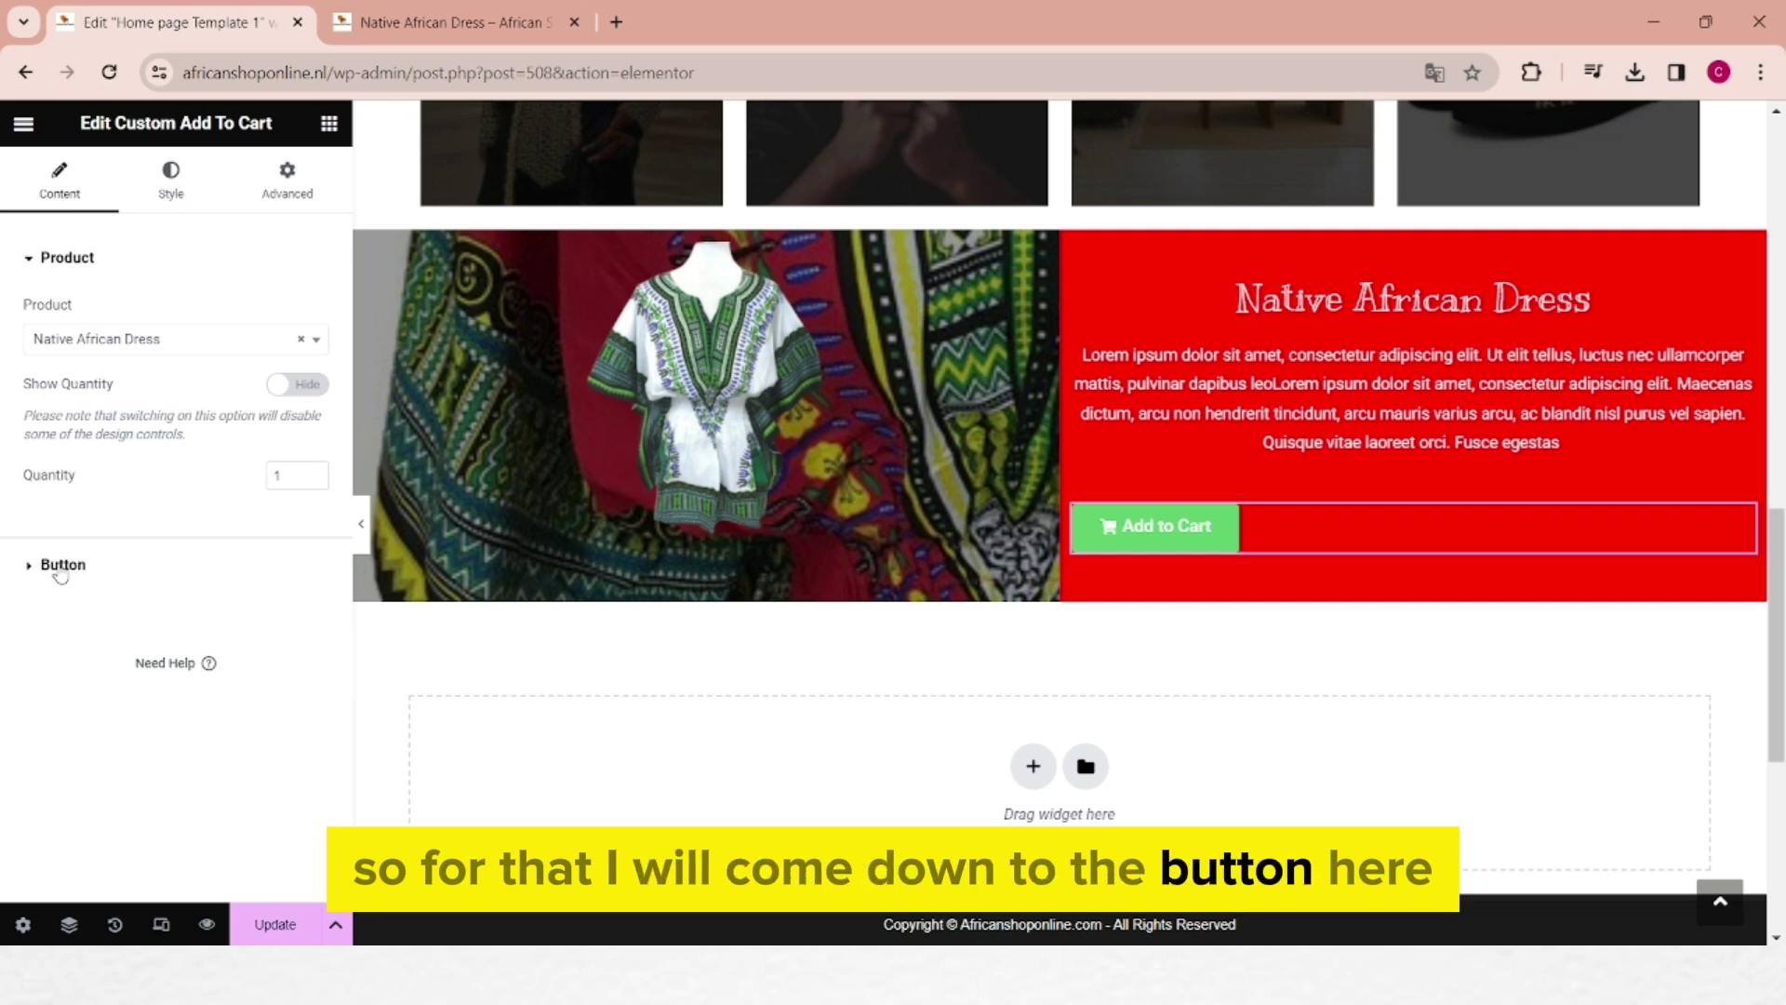
Step: Center the Add to Cart button and set its background color to near-black (#252525)
left_click(59, 567)
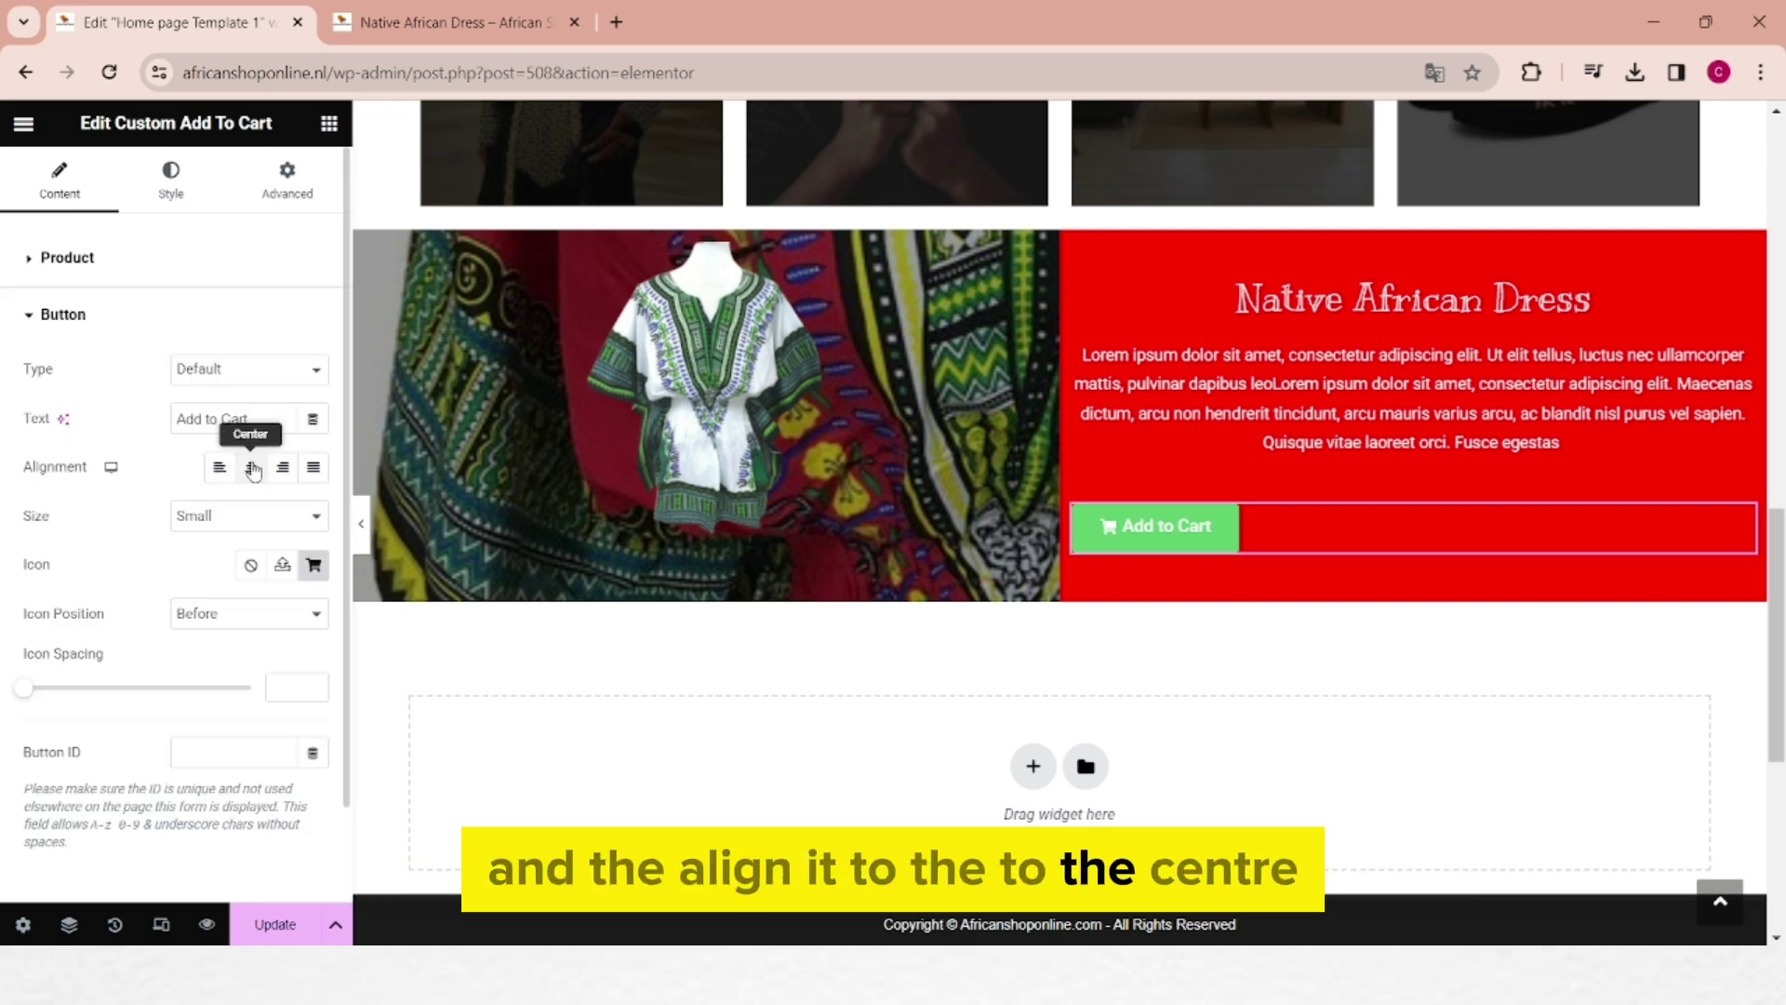
left_click(251, 468)
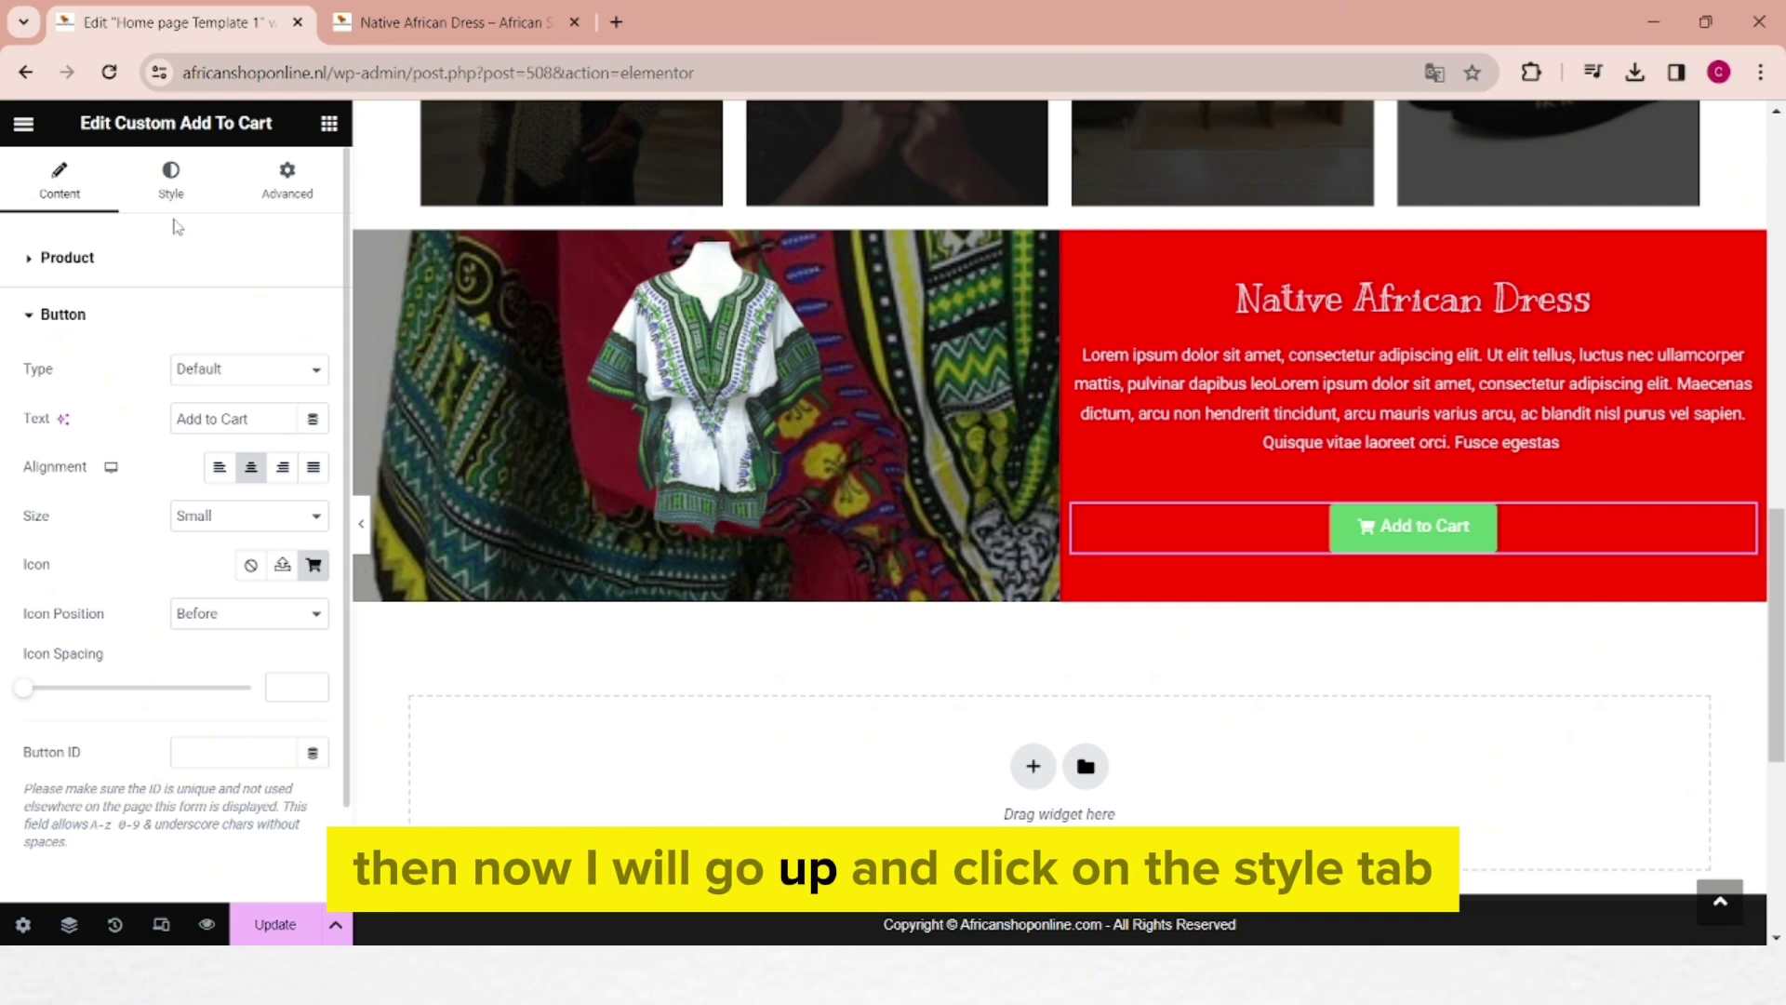
left_click(171, 186)
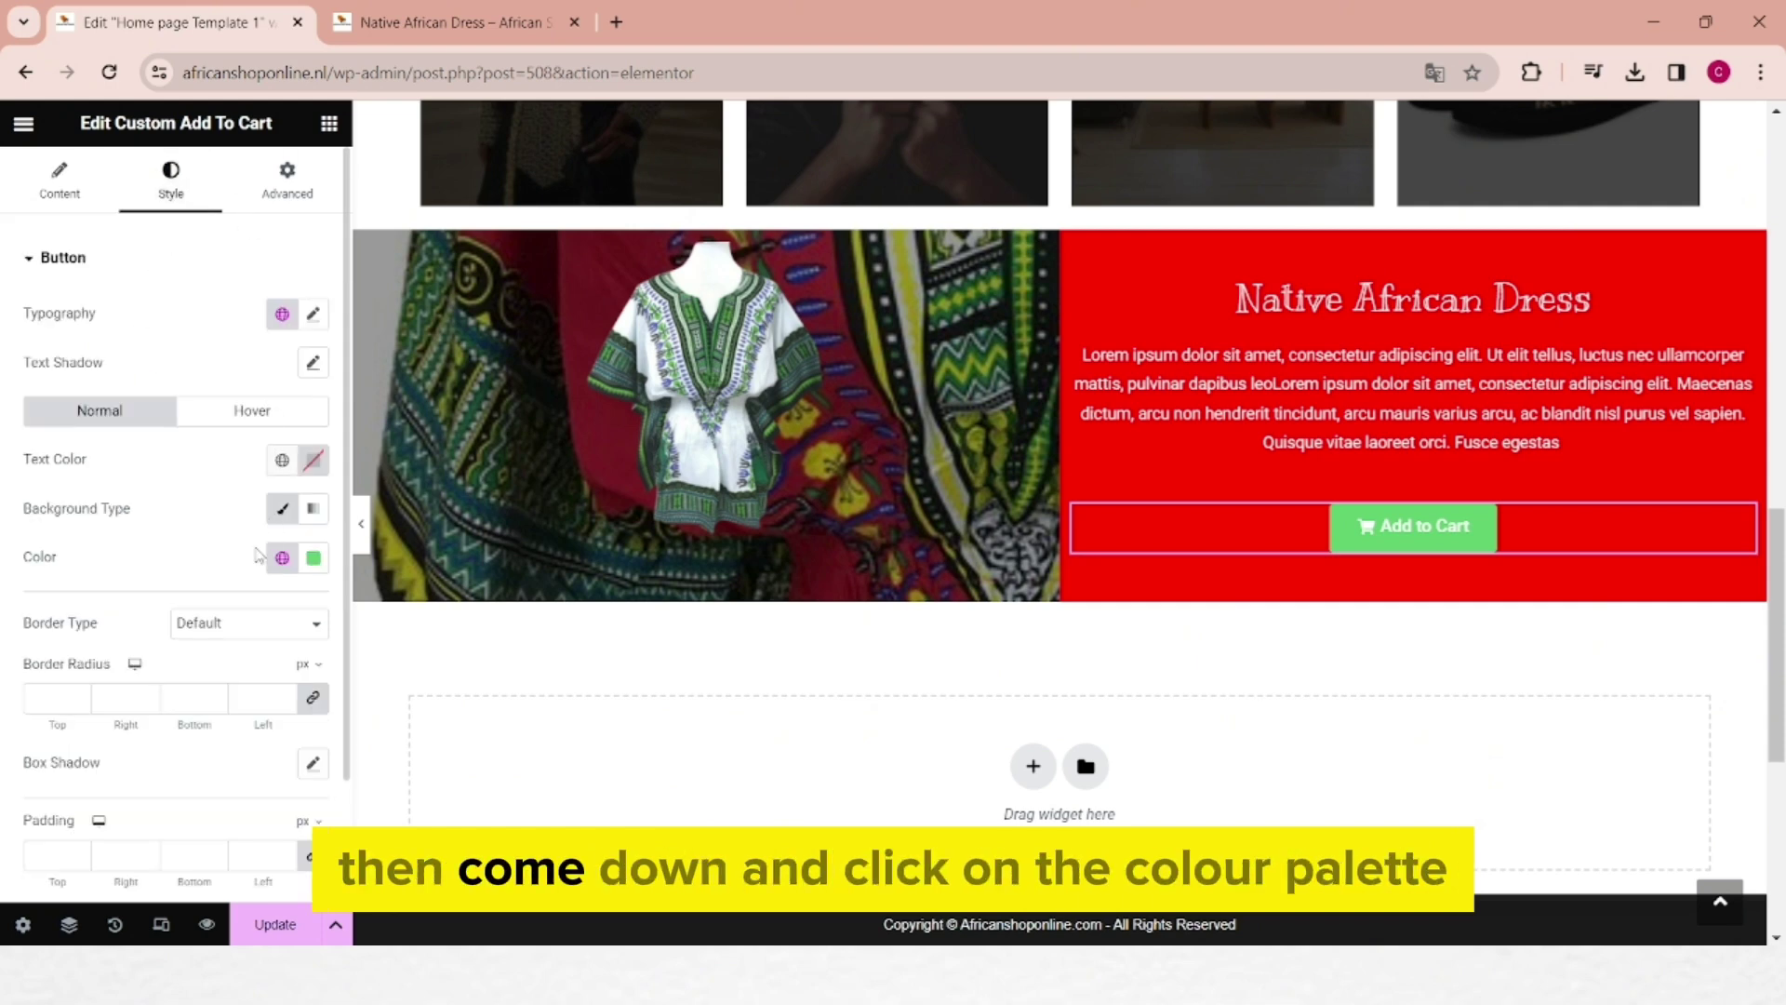
left_click(314, 559)
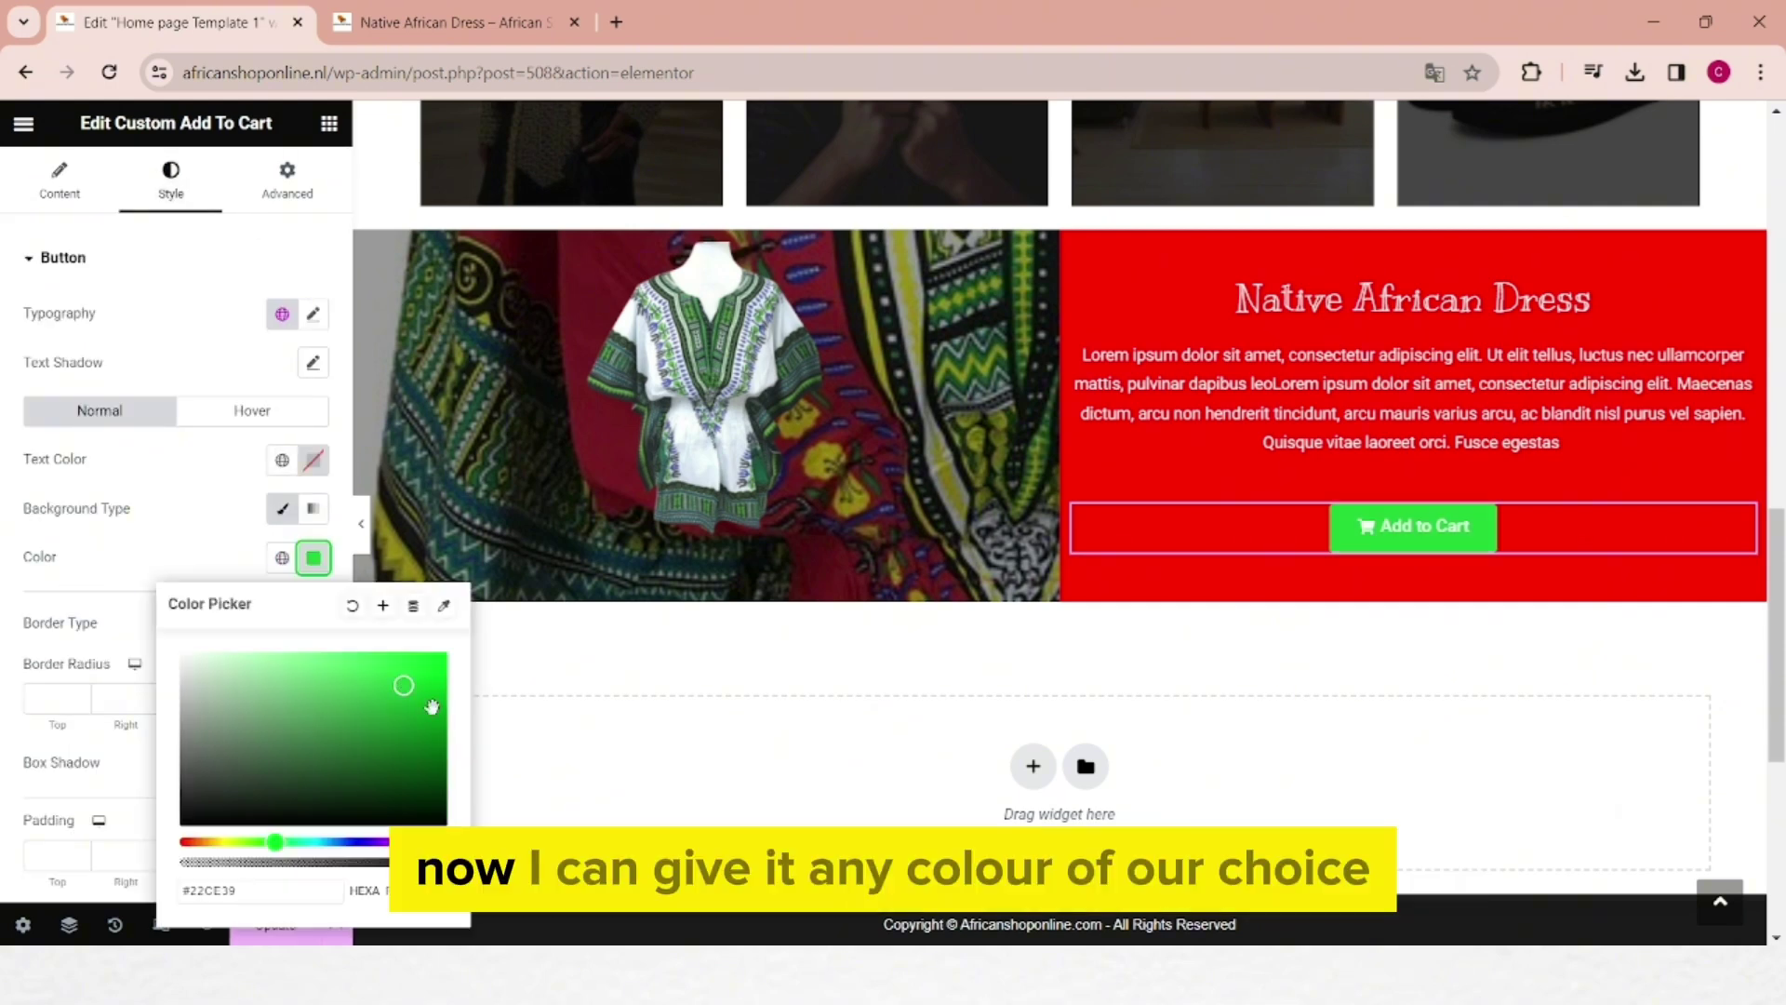
left_click(405, 691)
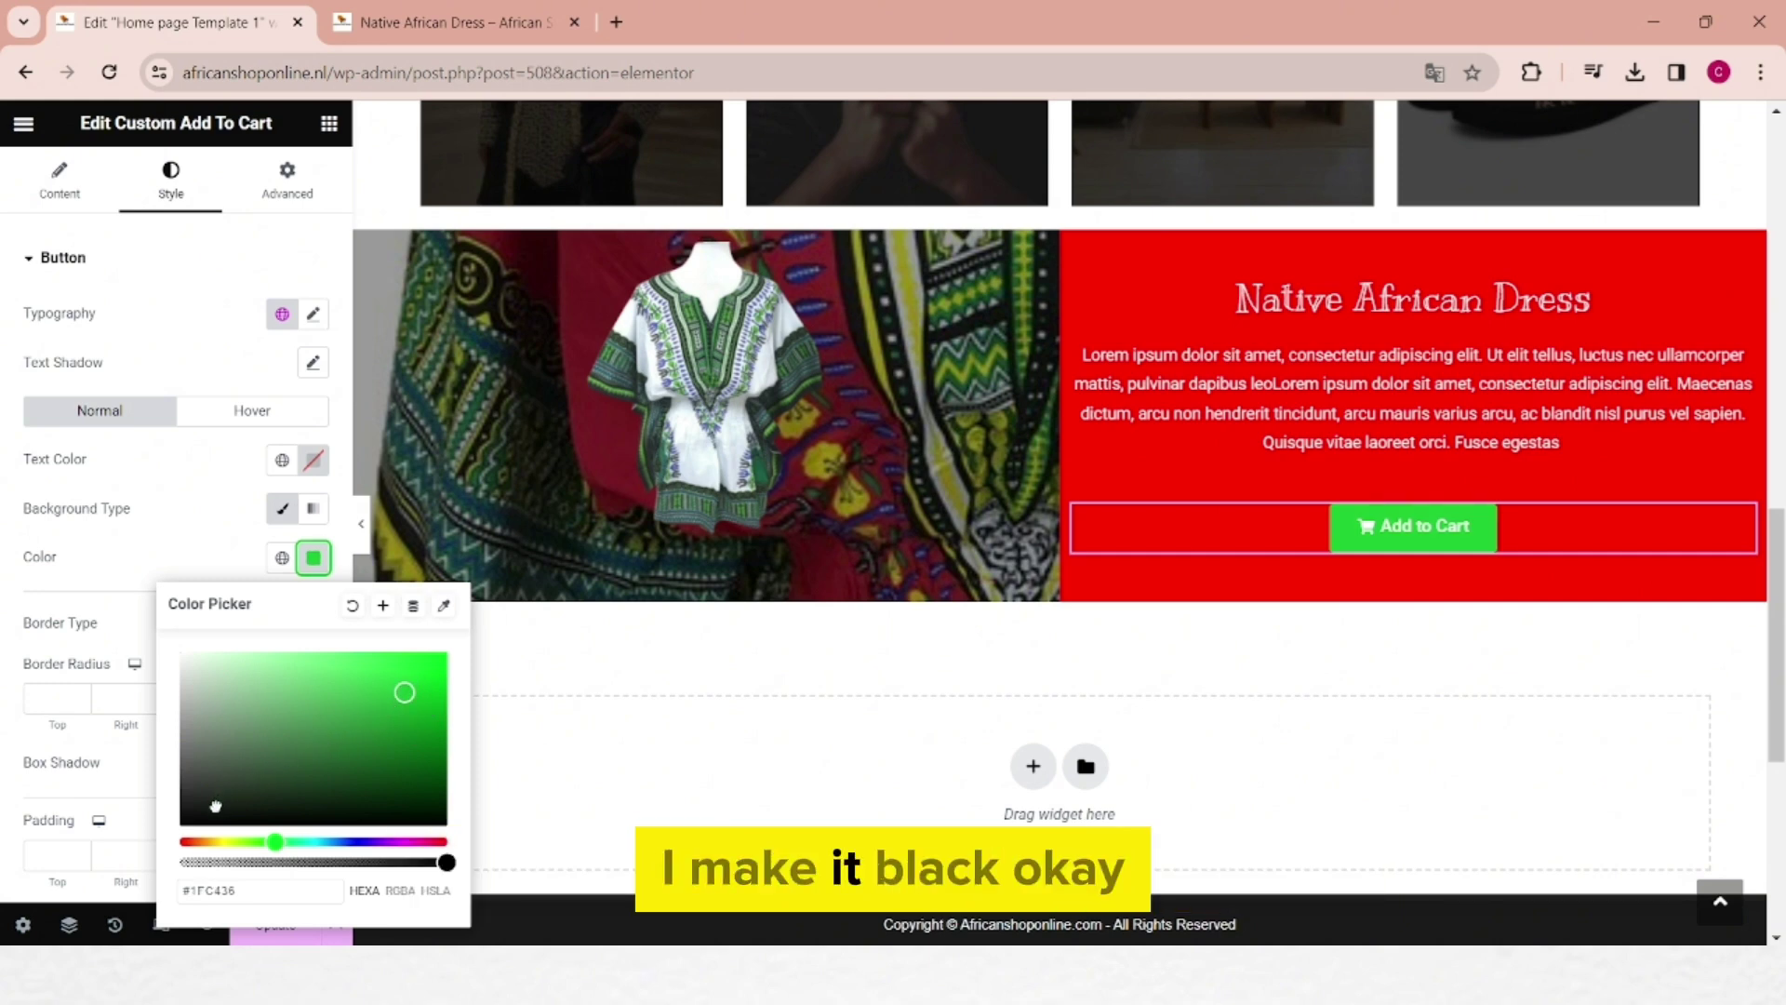
left_click(182, 801)
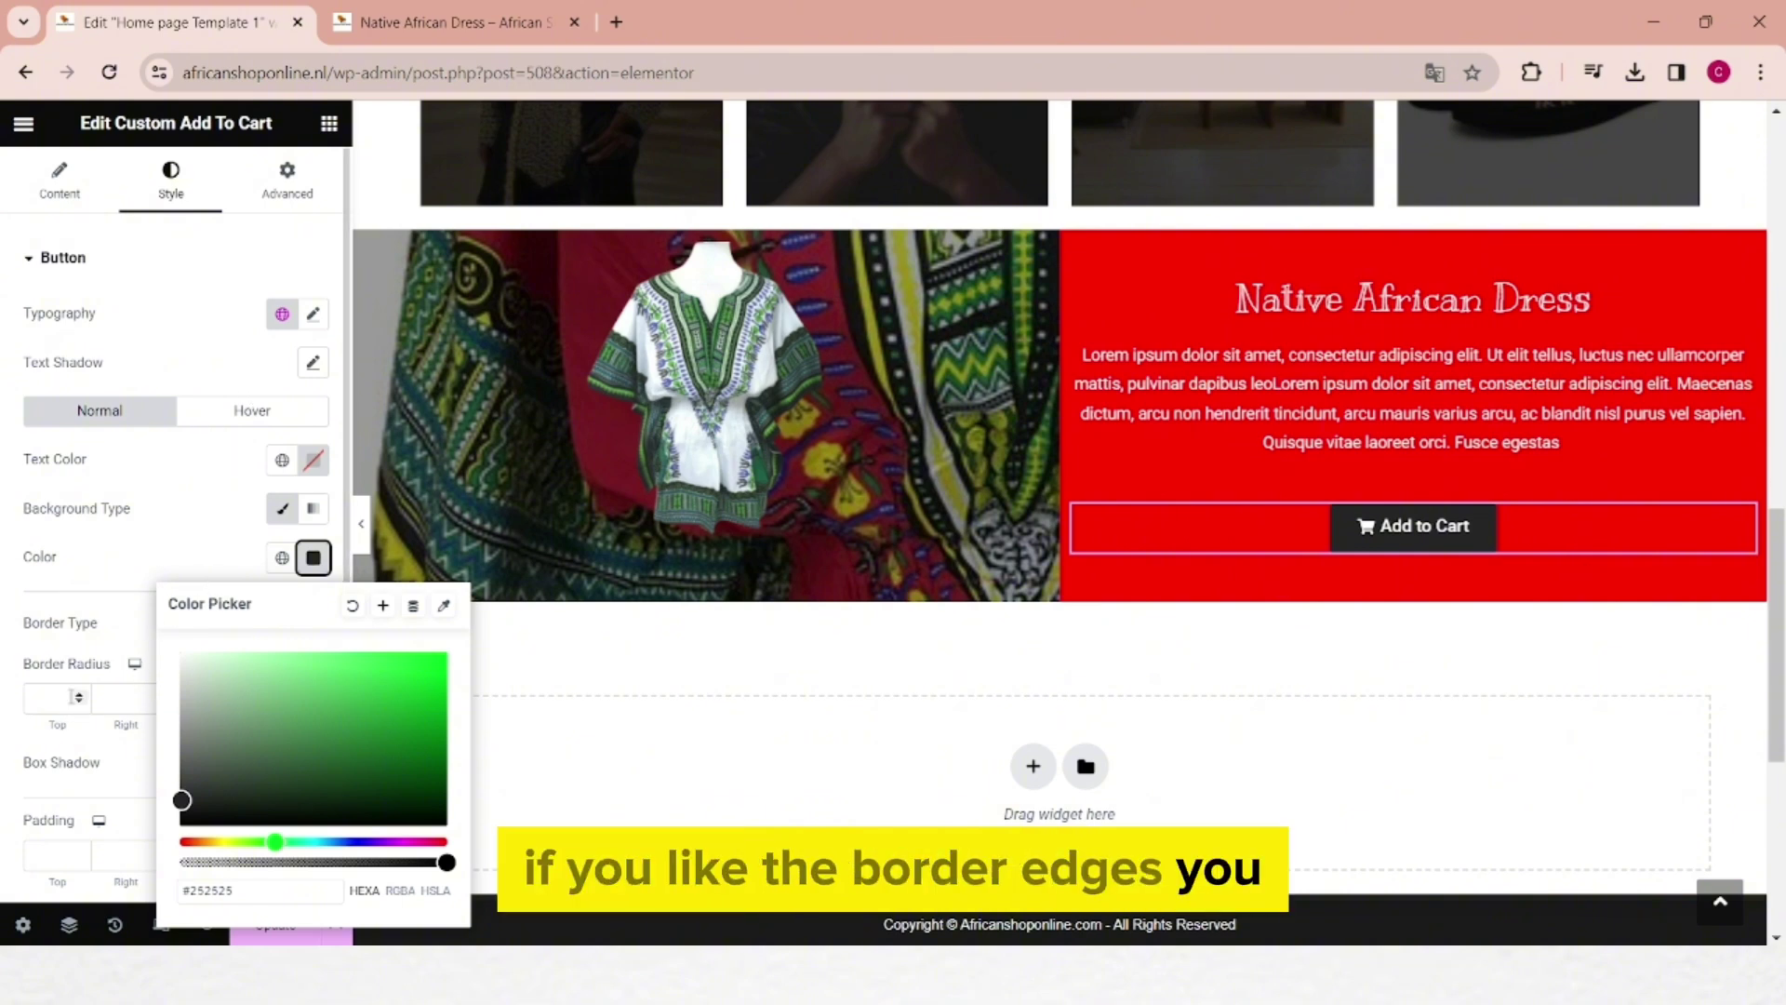
Step: Try the Add to Cart button without an icon, and give it a cart icon placed before the text
left_click(49, 697)
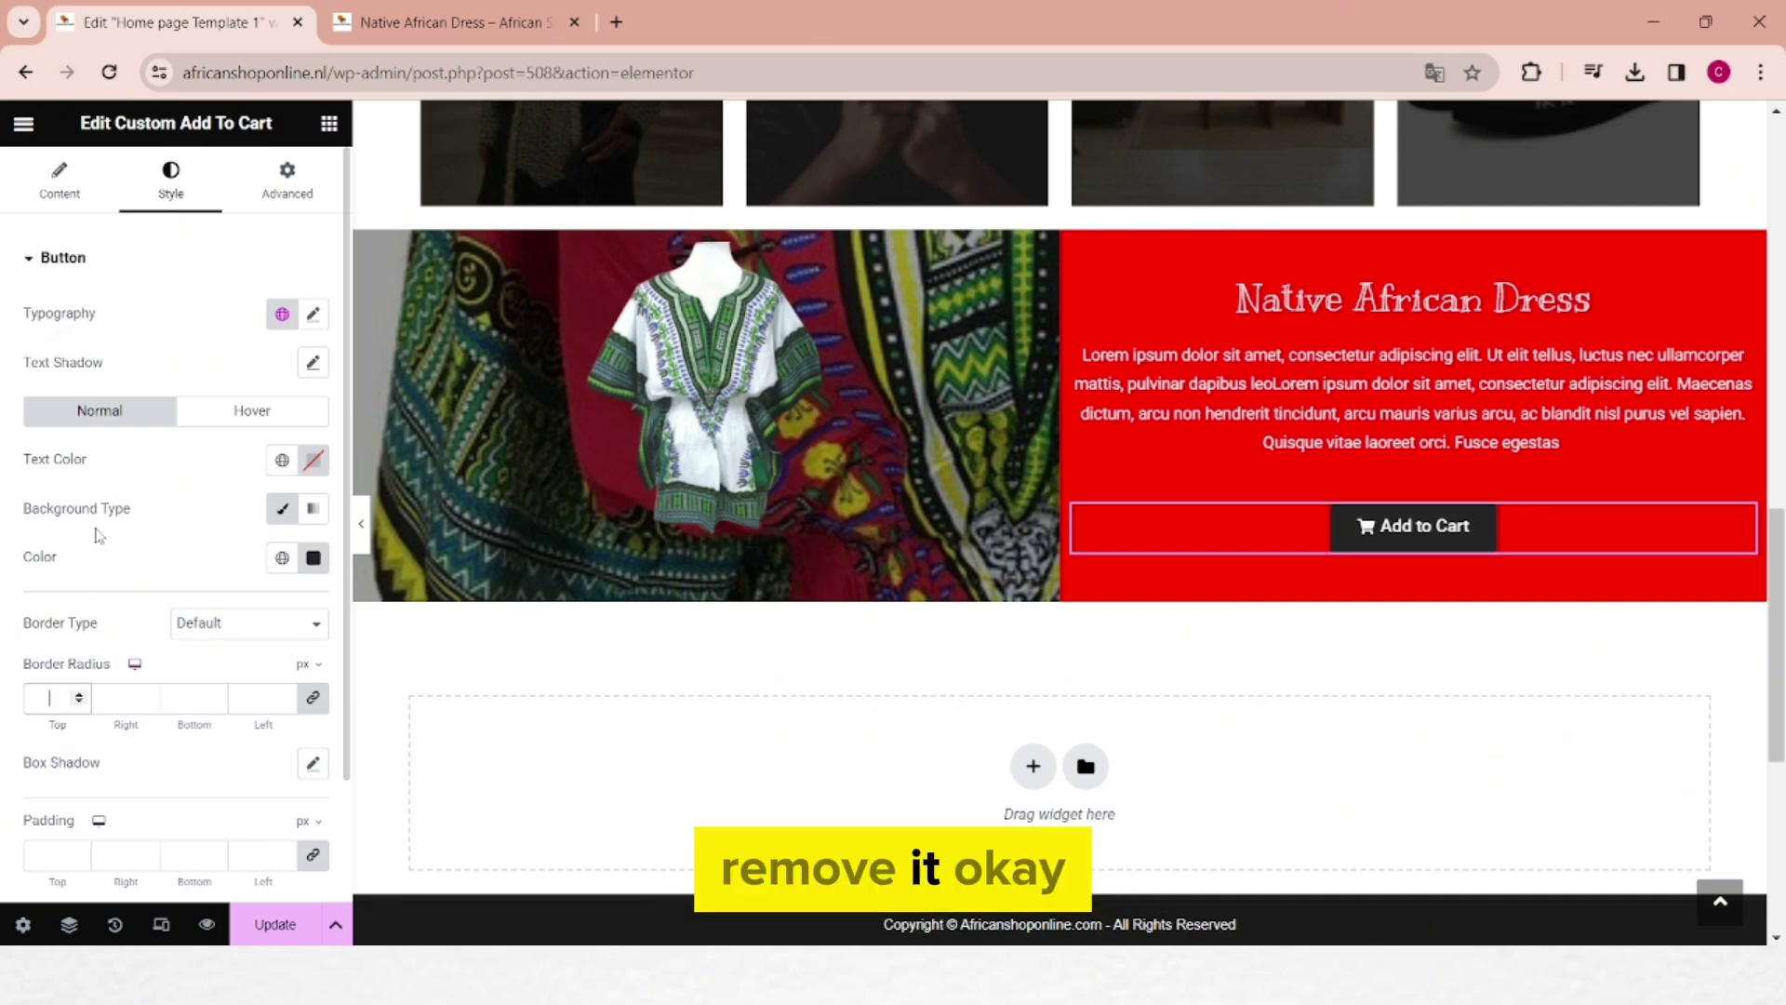
left_click(1395, 528)
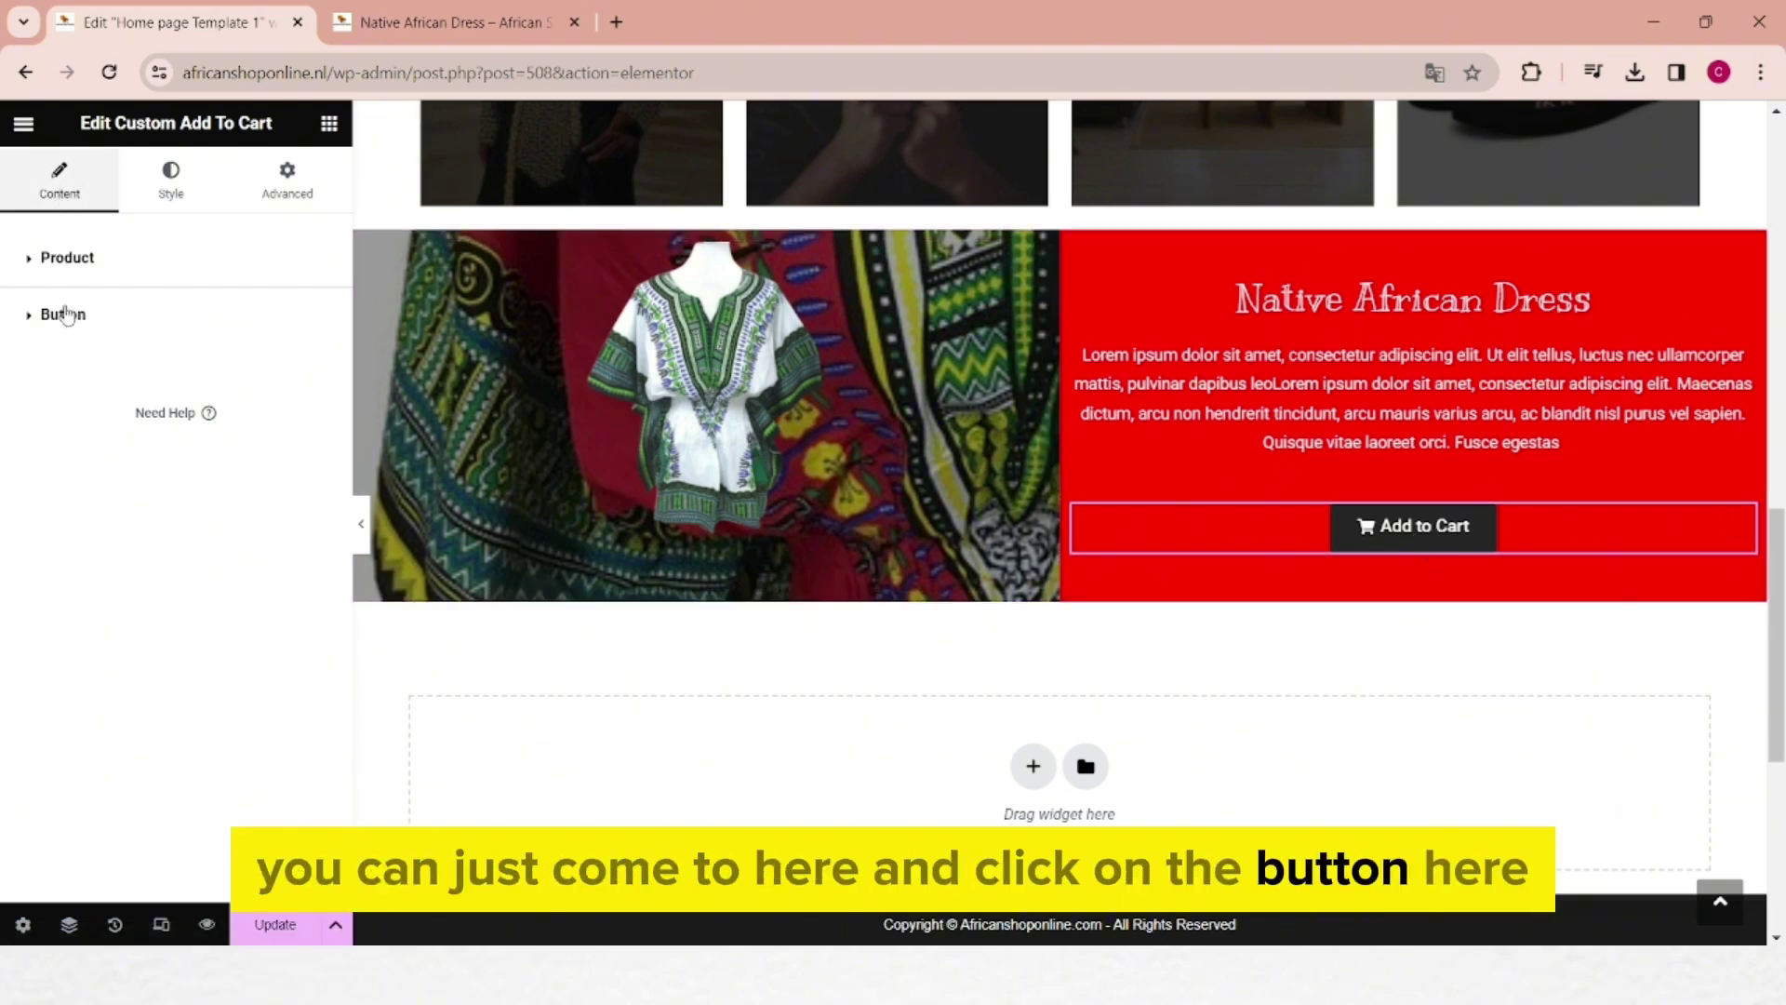
left_click(74, 314)
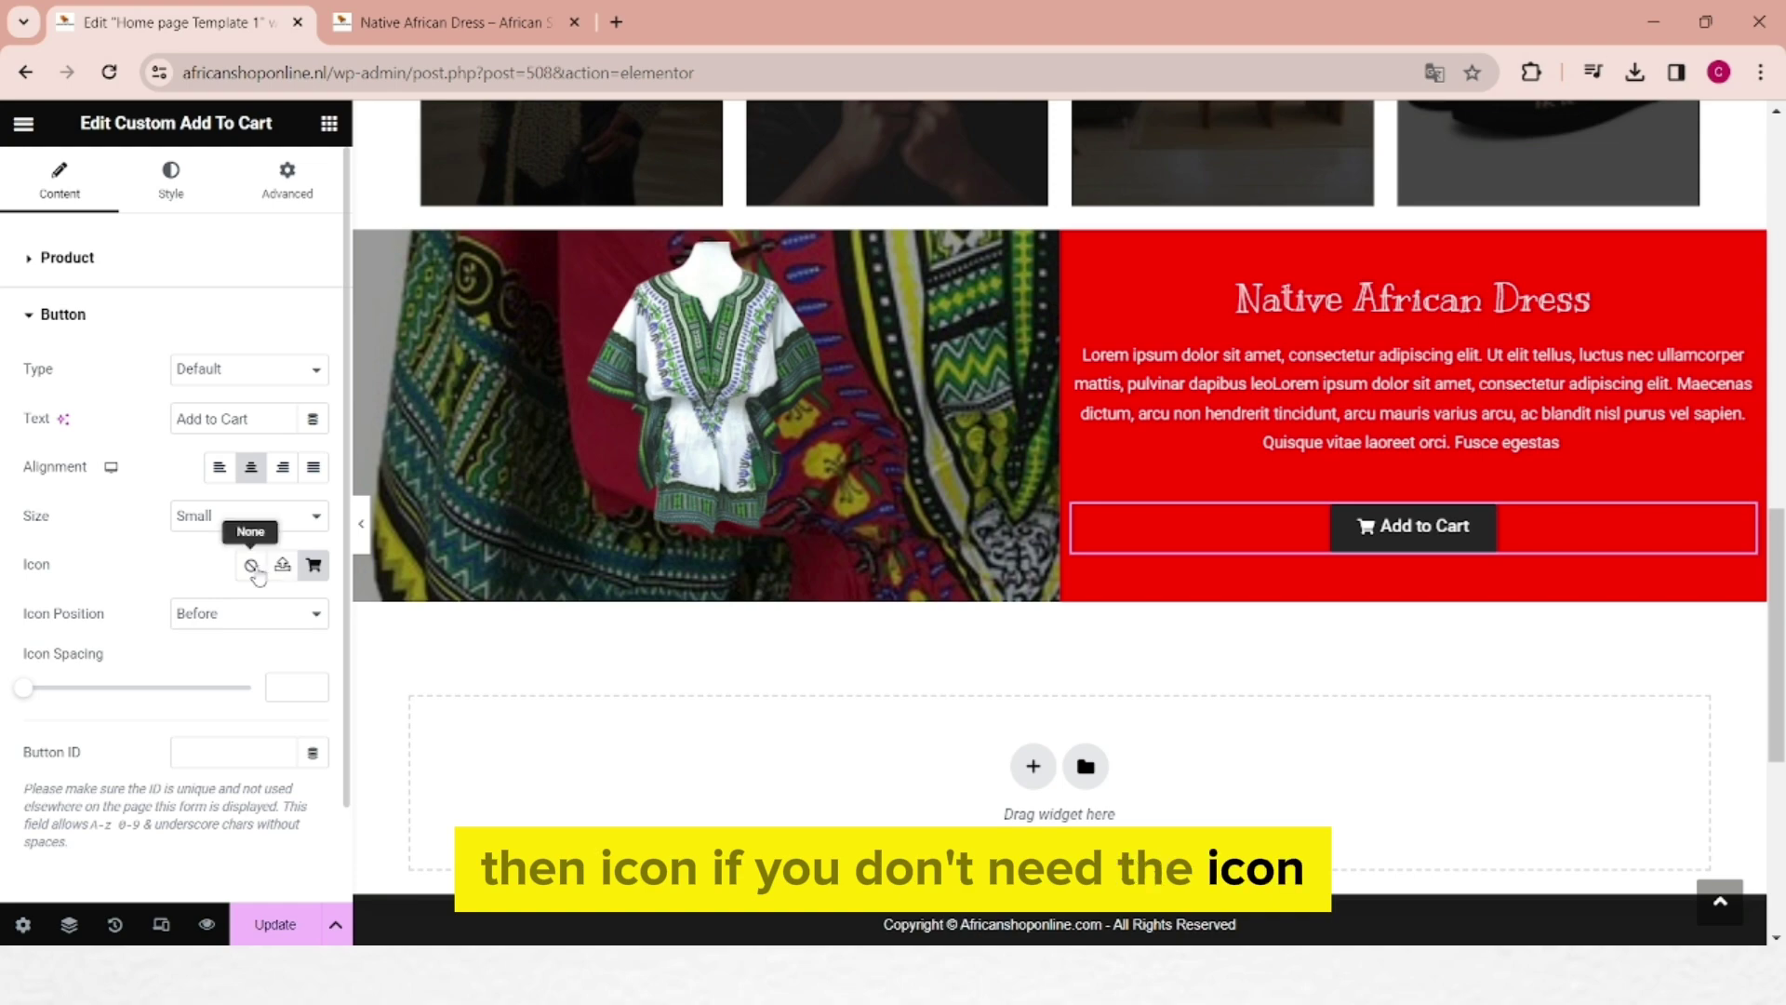
left_click(251, 565)
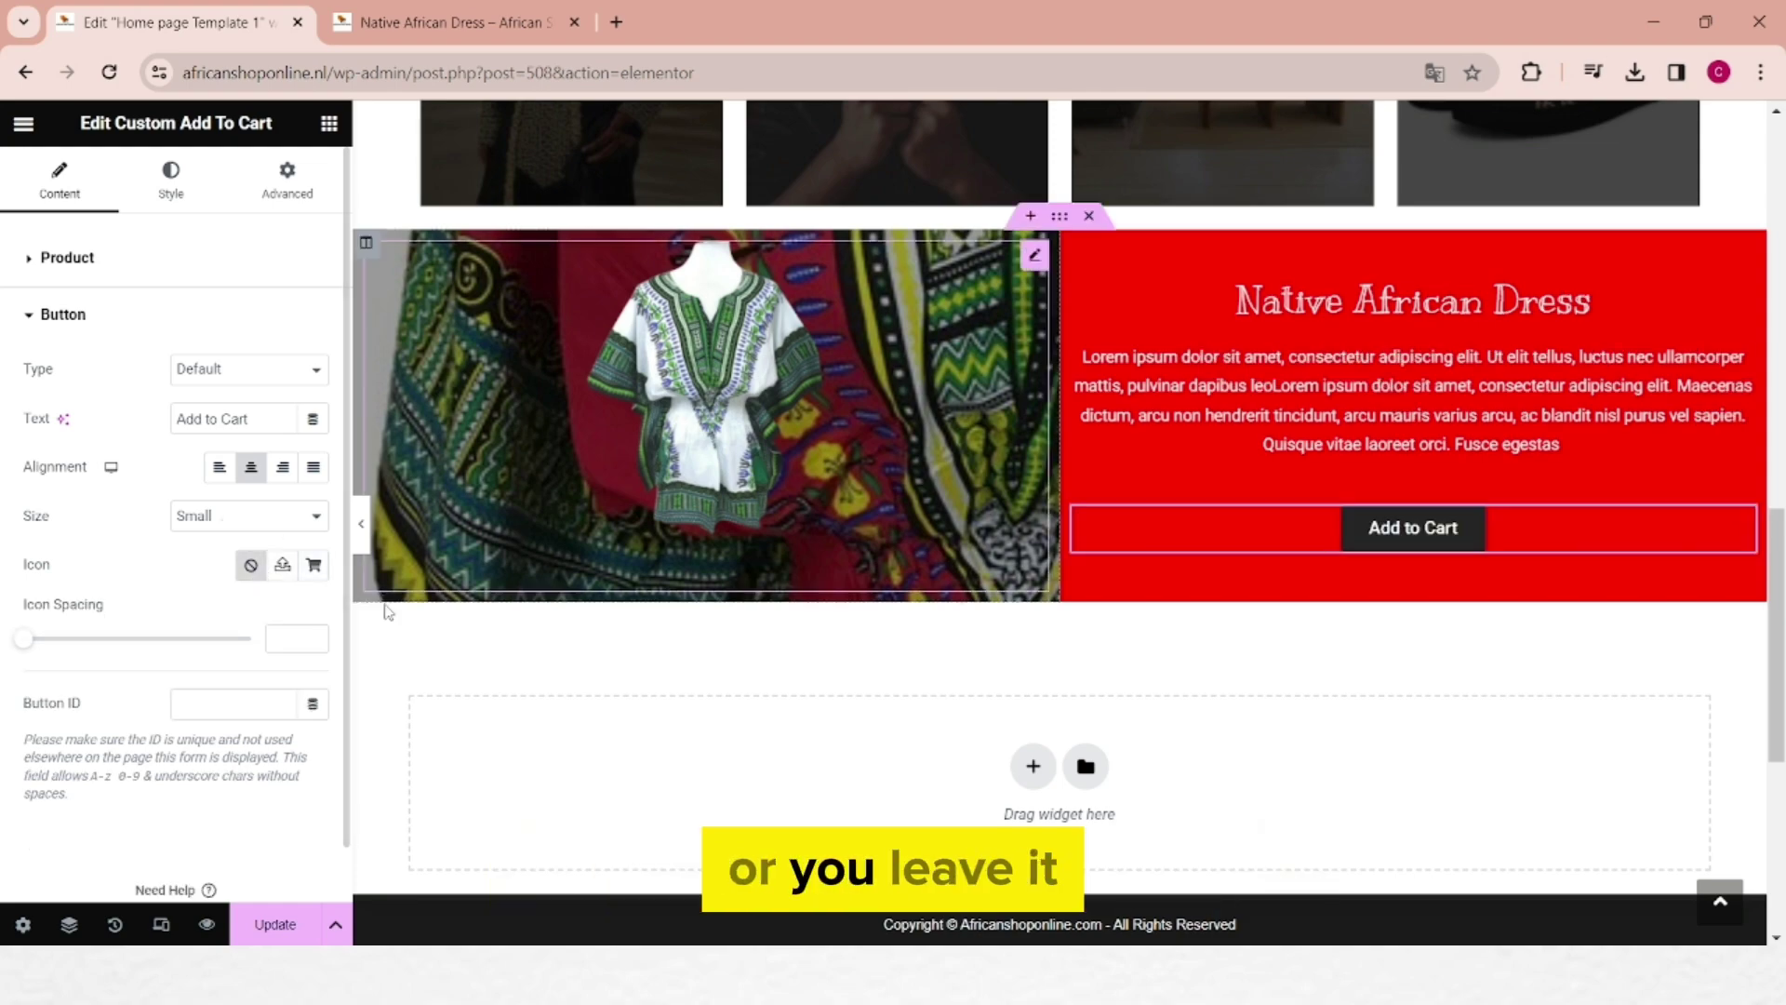
left_click(314, 565)
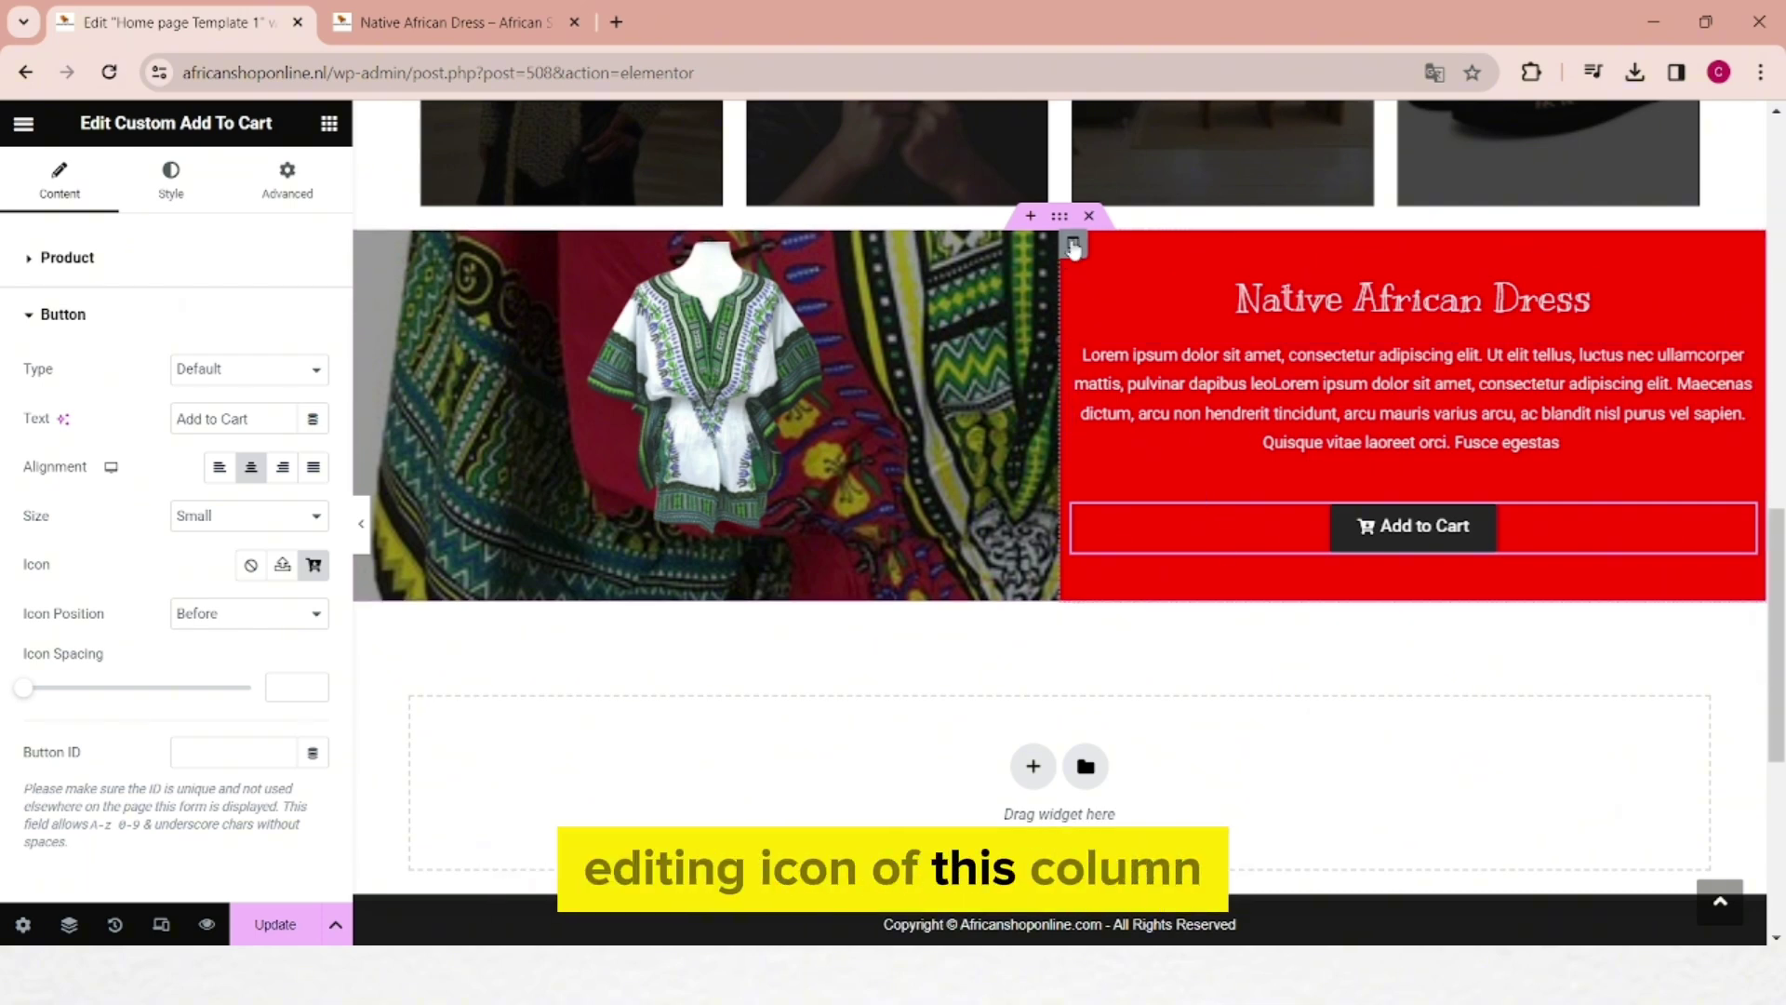
Step: Set the red text column's padding to 50 px on all four sides
left_click(1073, 244)
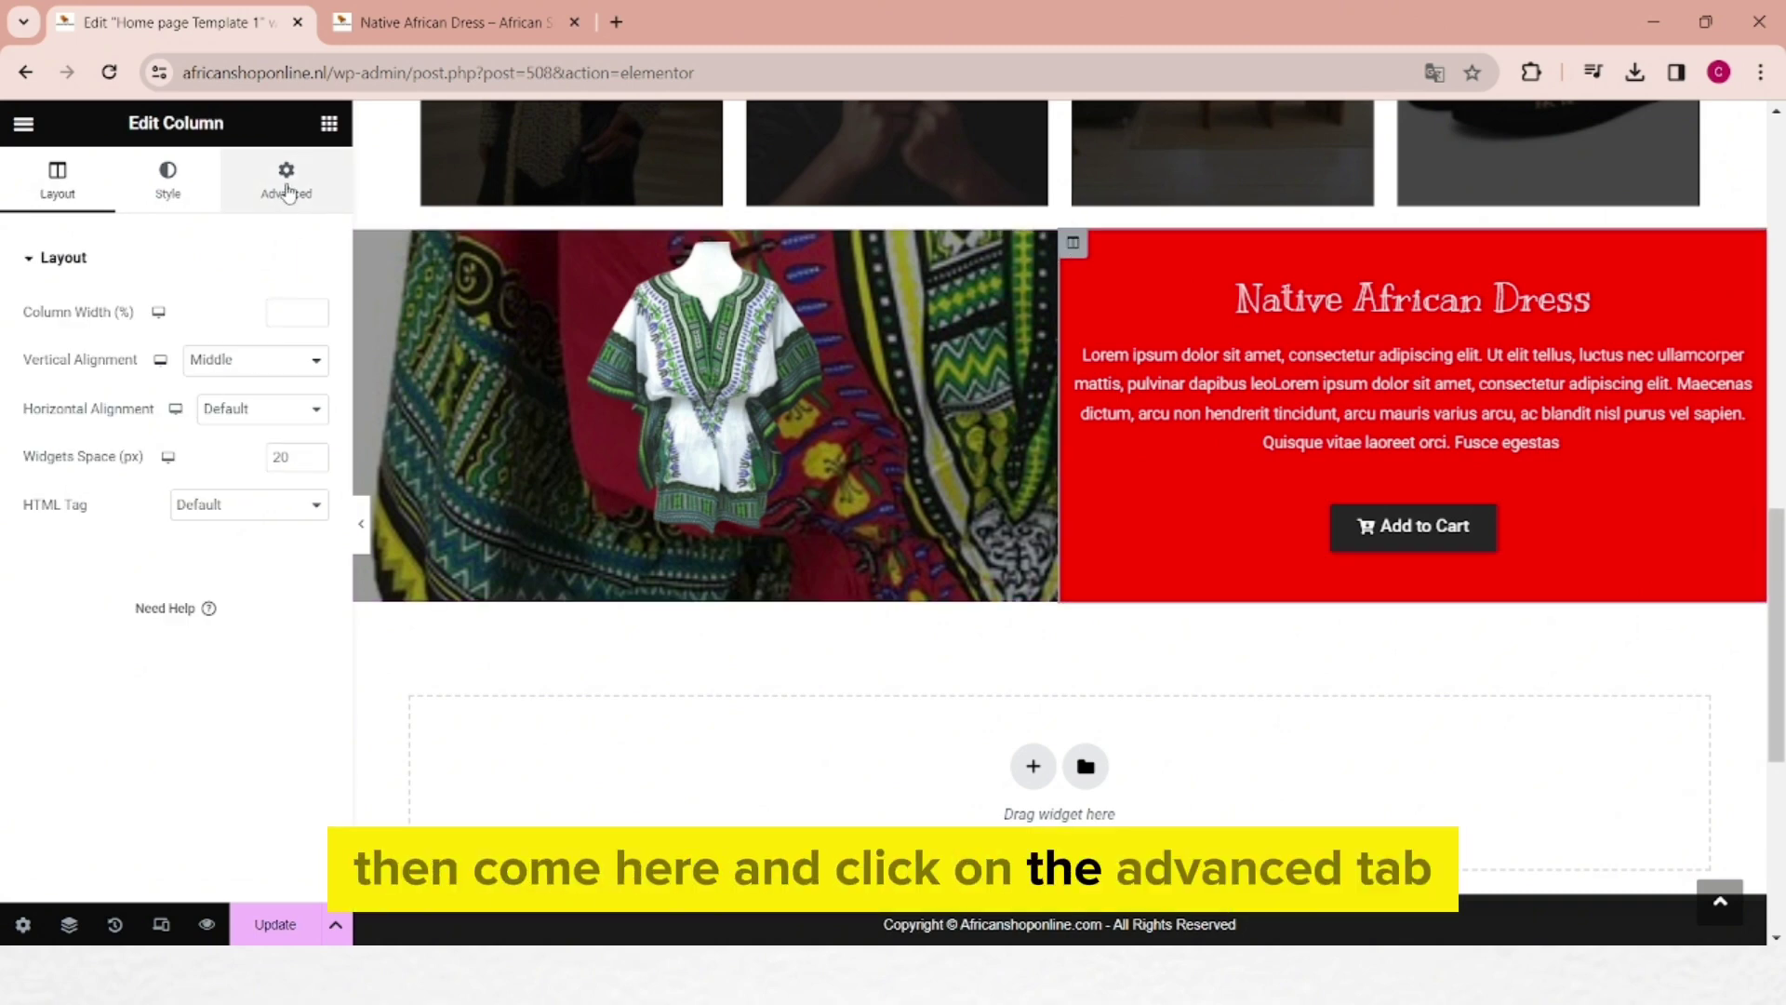
left_click(287, 191)
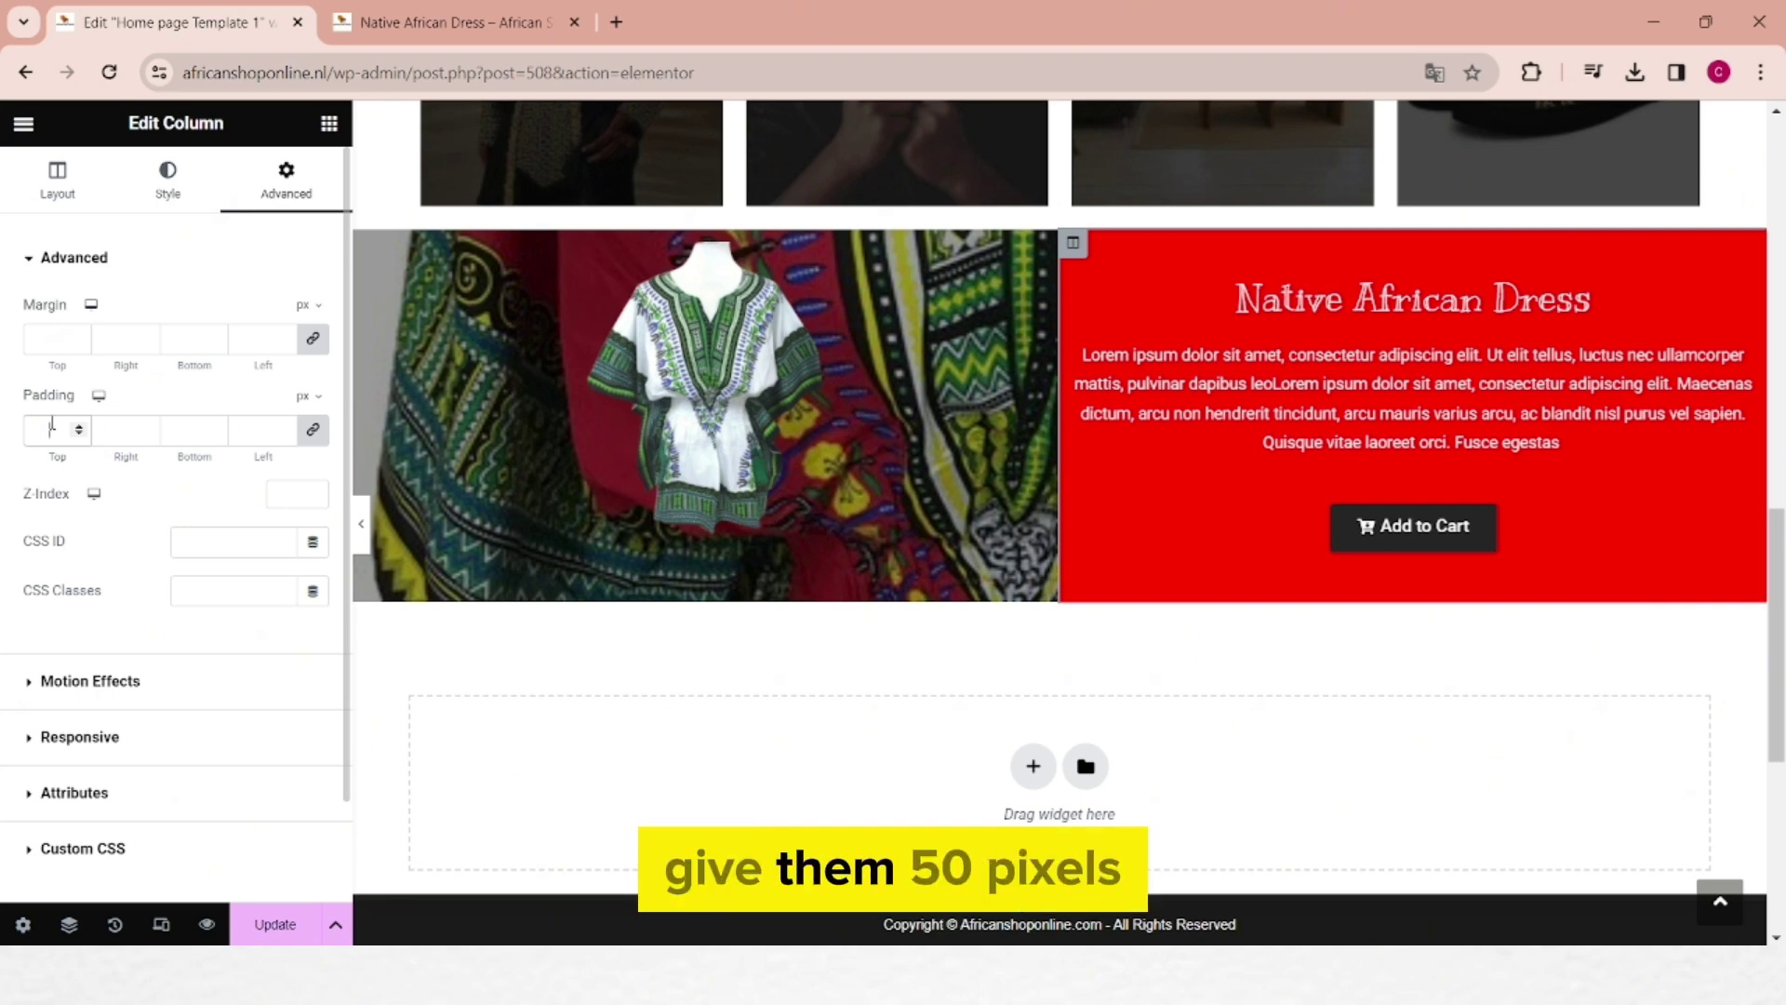
type("0")
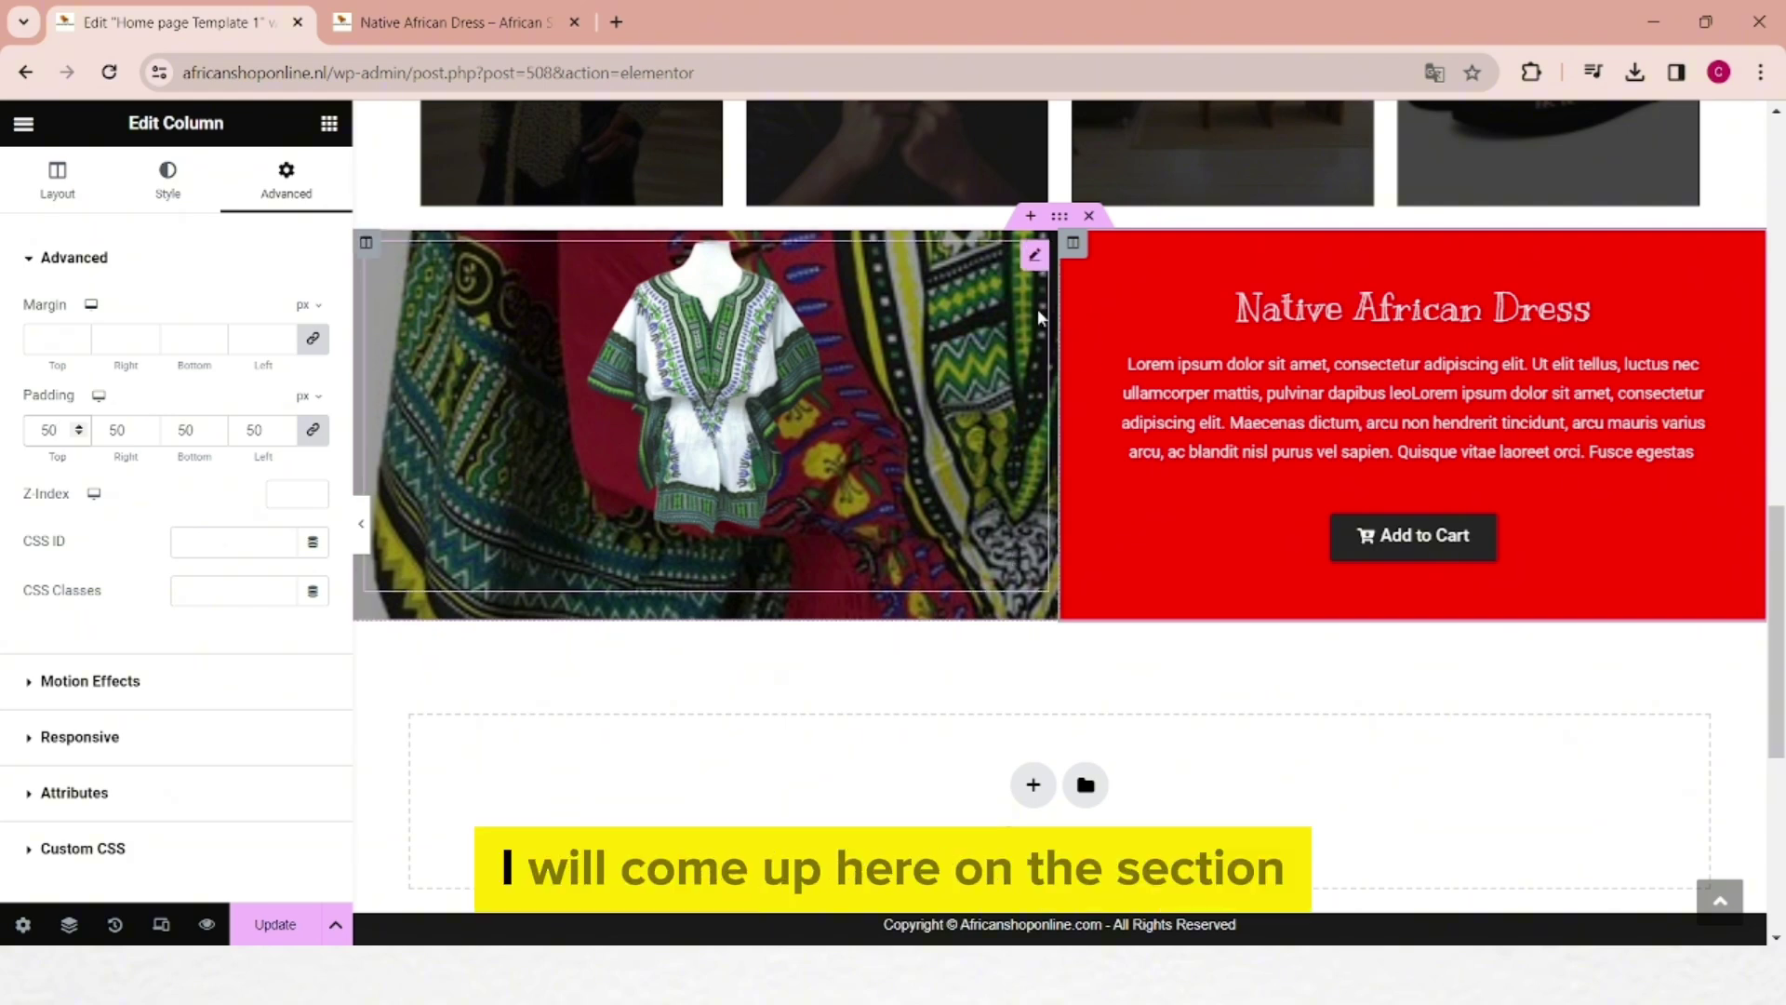
Step: Duplicate the Native African Dress section and swap the copy's two columns so the red text column comes before the image column
right_click(1058, 218)
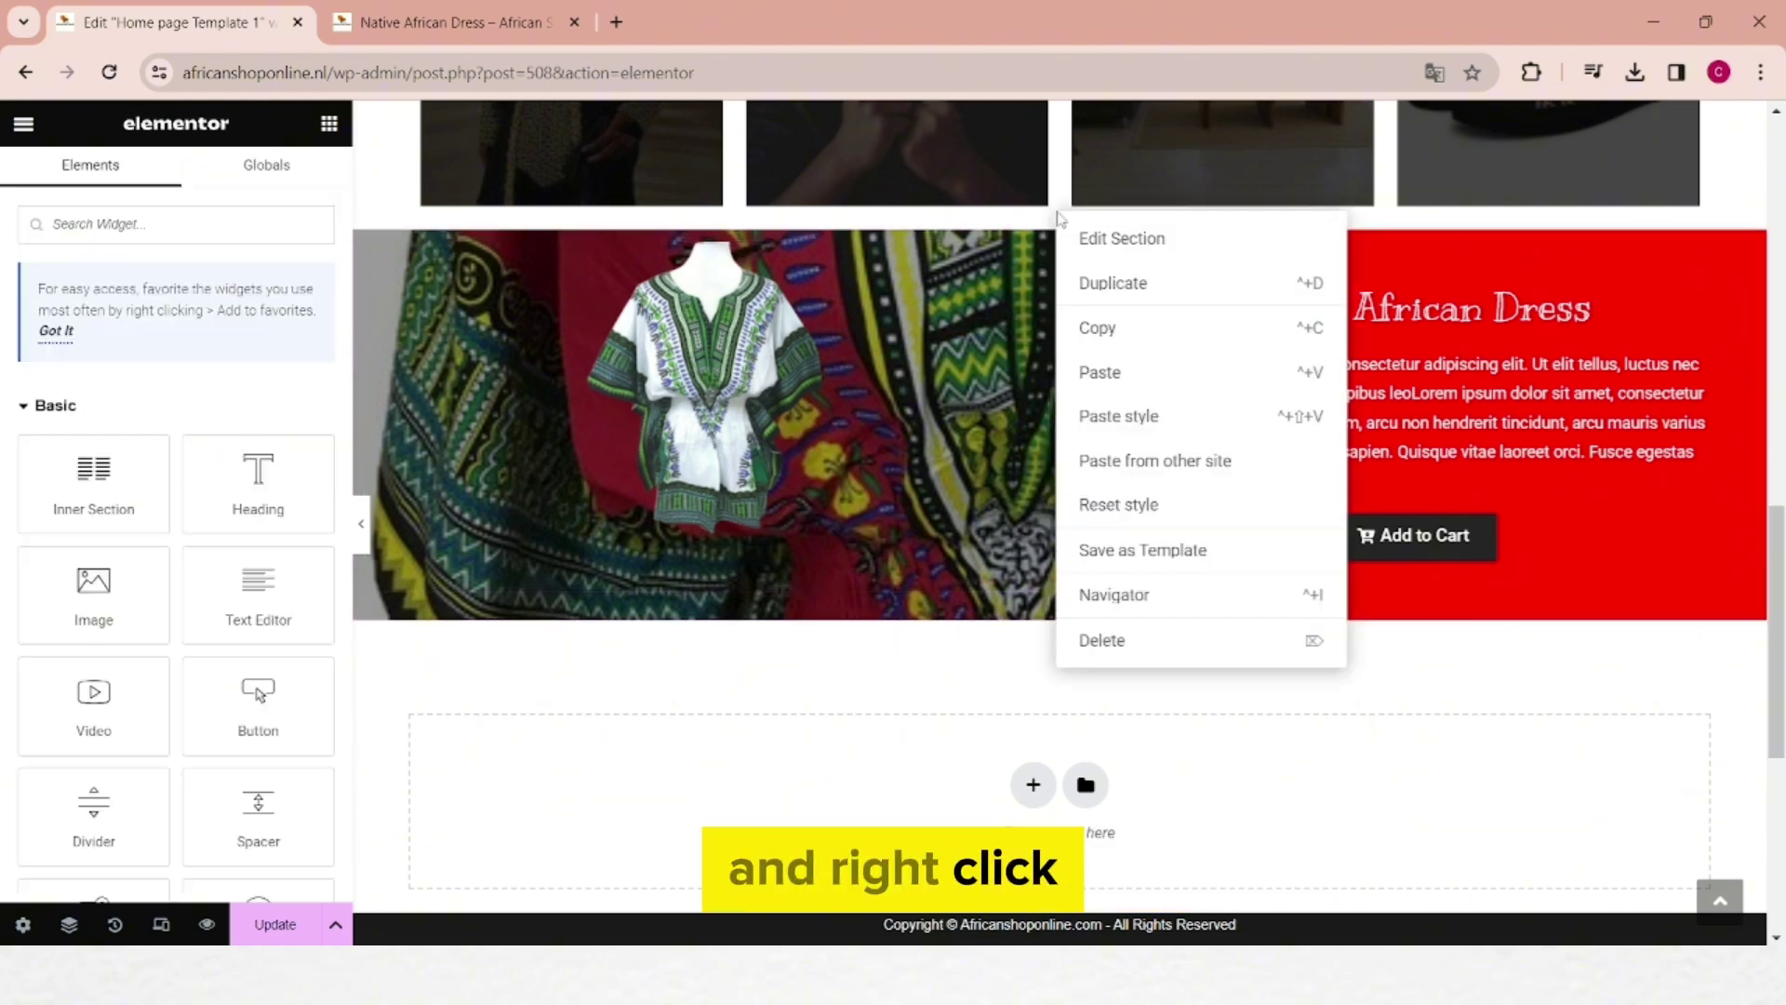
left_click(1119, 284)
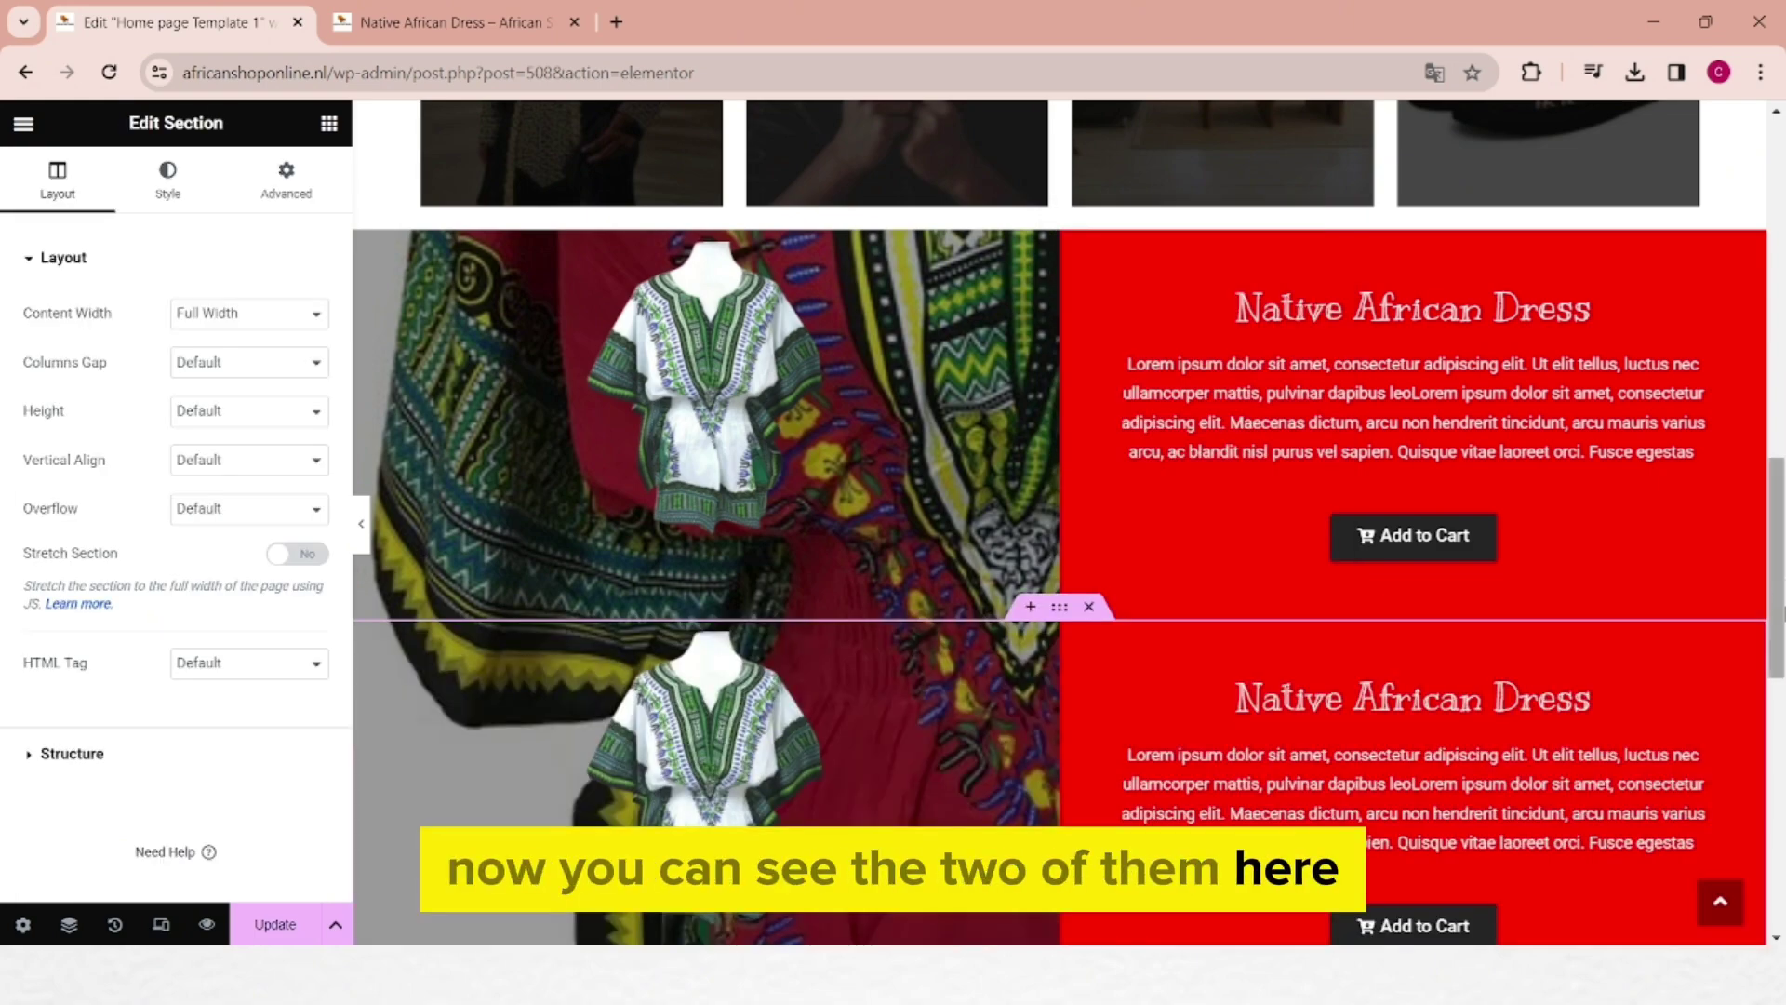
scroll(1153, 602, "down", 2)
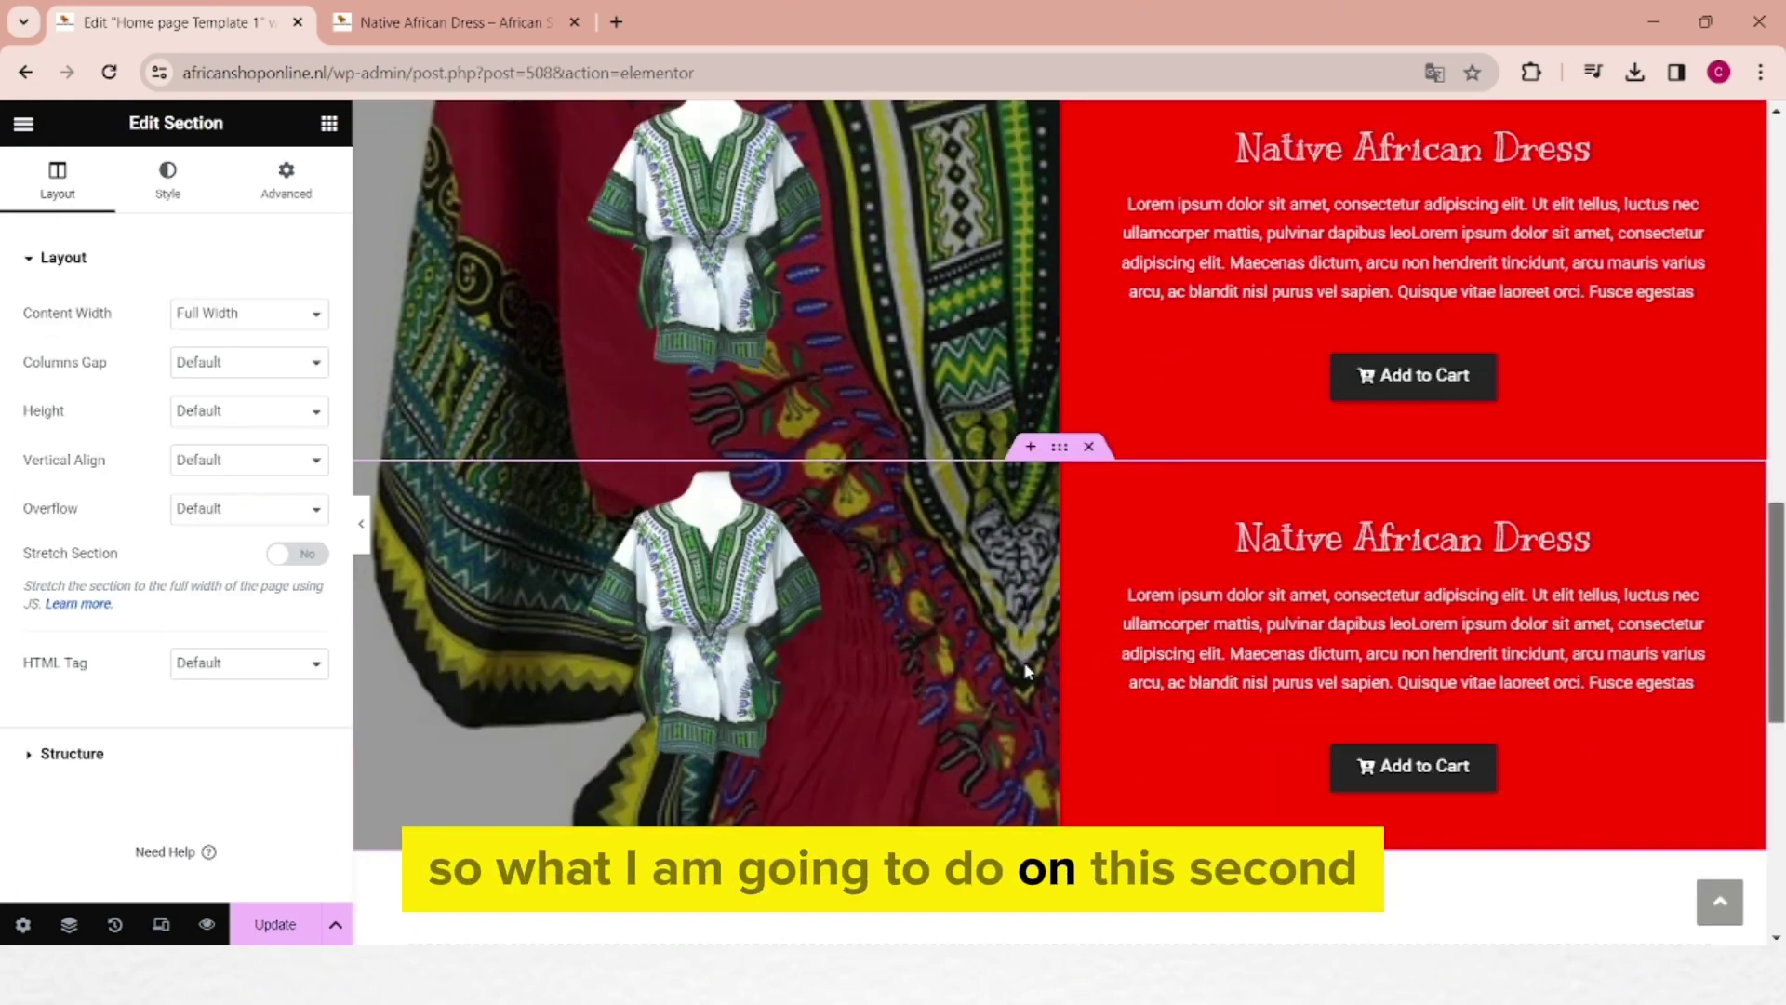
scroll(1024, 670, "down", 1)
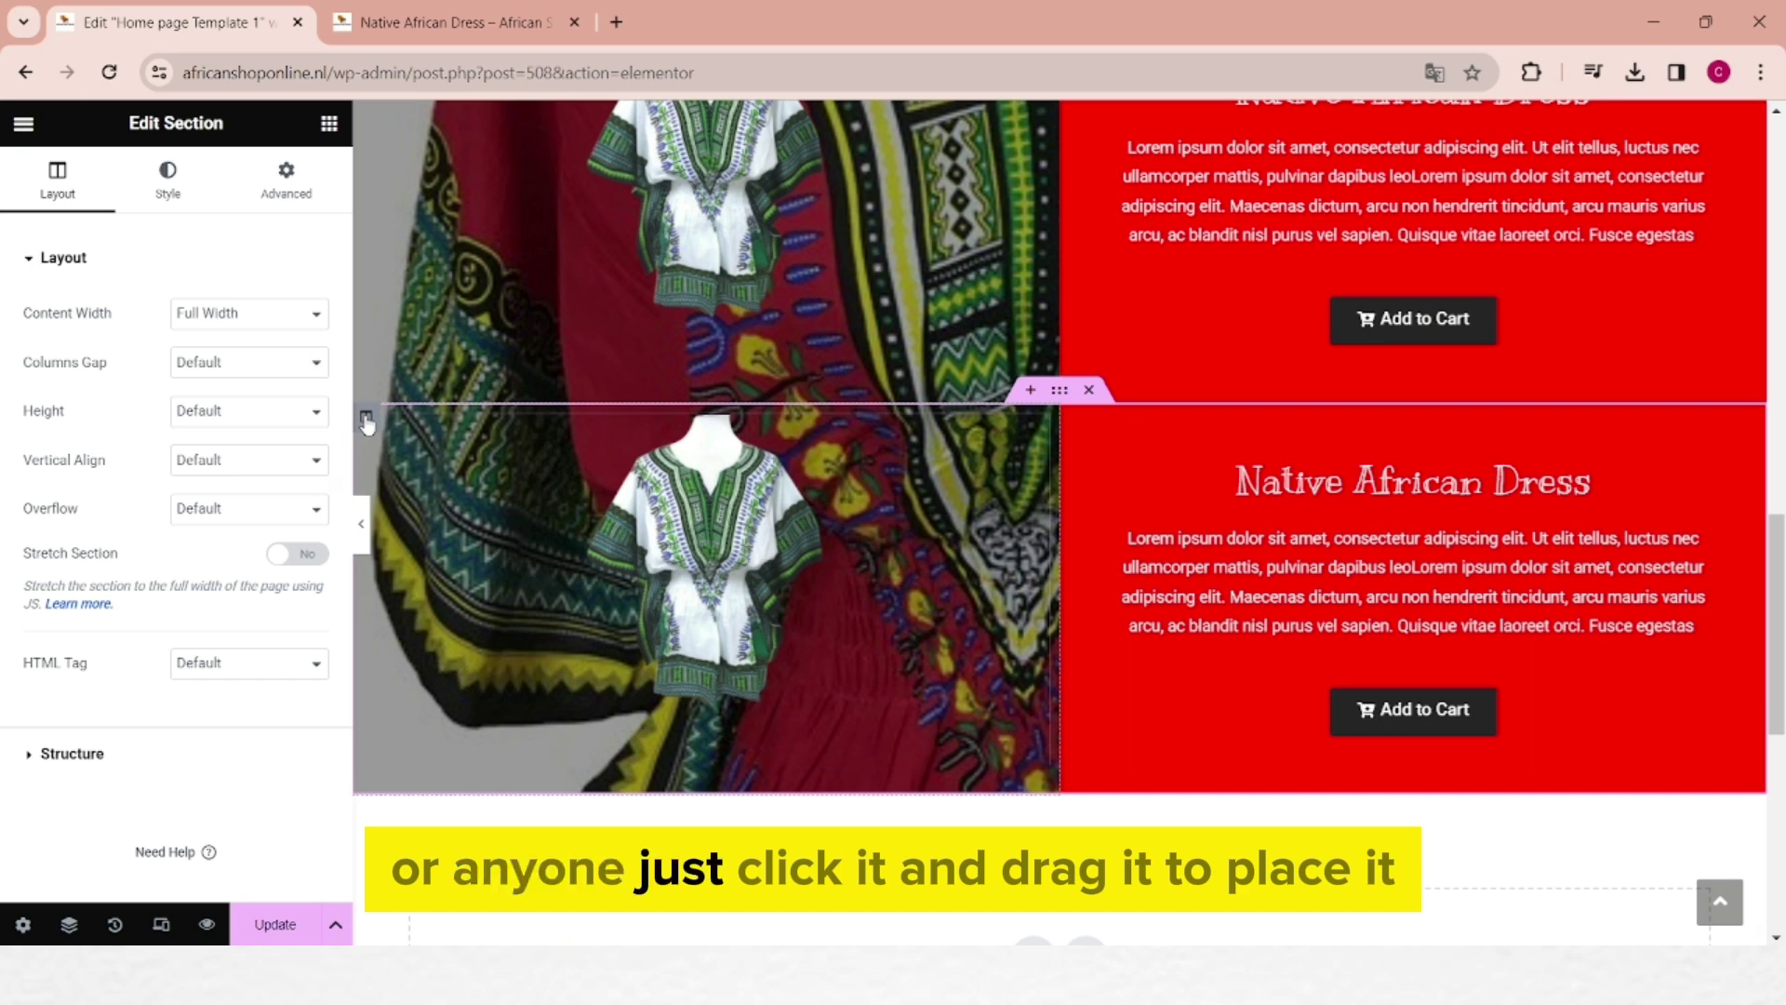
left_click_drag(367, 424, 1048, 515)
left_click_drag(1288, 511, 1307, 510)
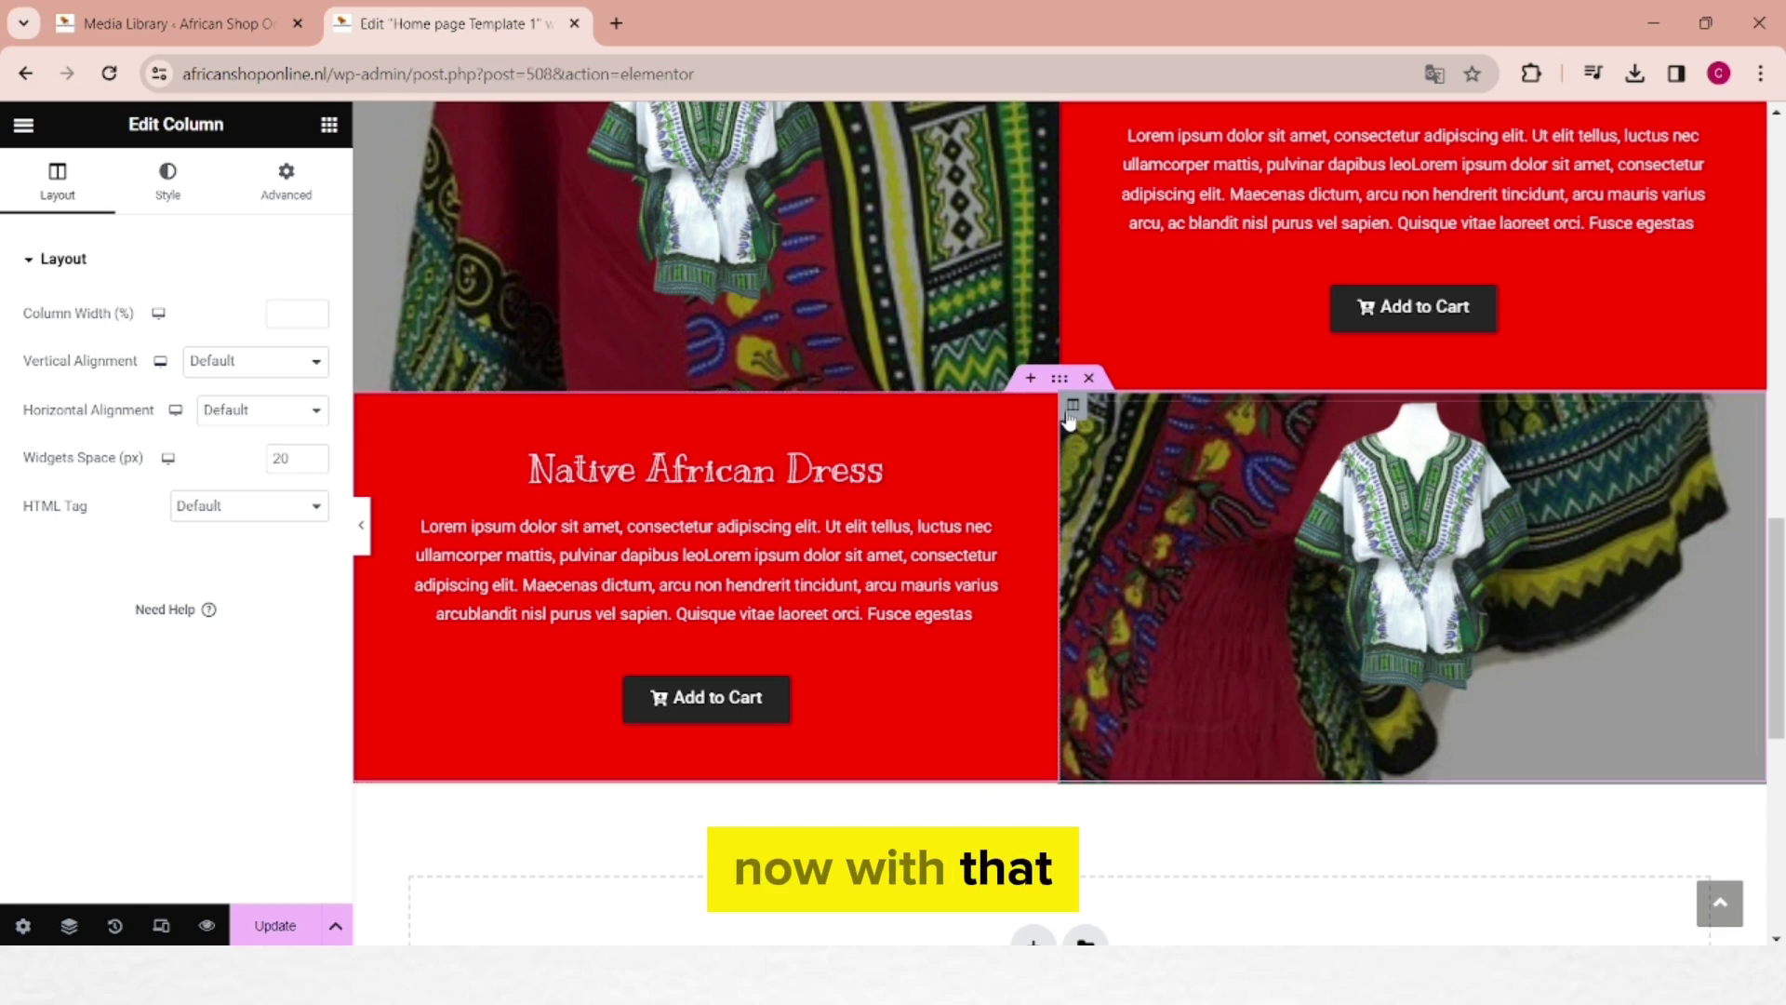
Step: Replace the background image of the duplicated section's image column with unisex-sandals-2.jpg
right_click(1073, 408)
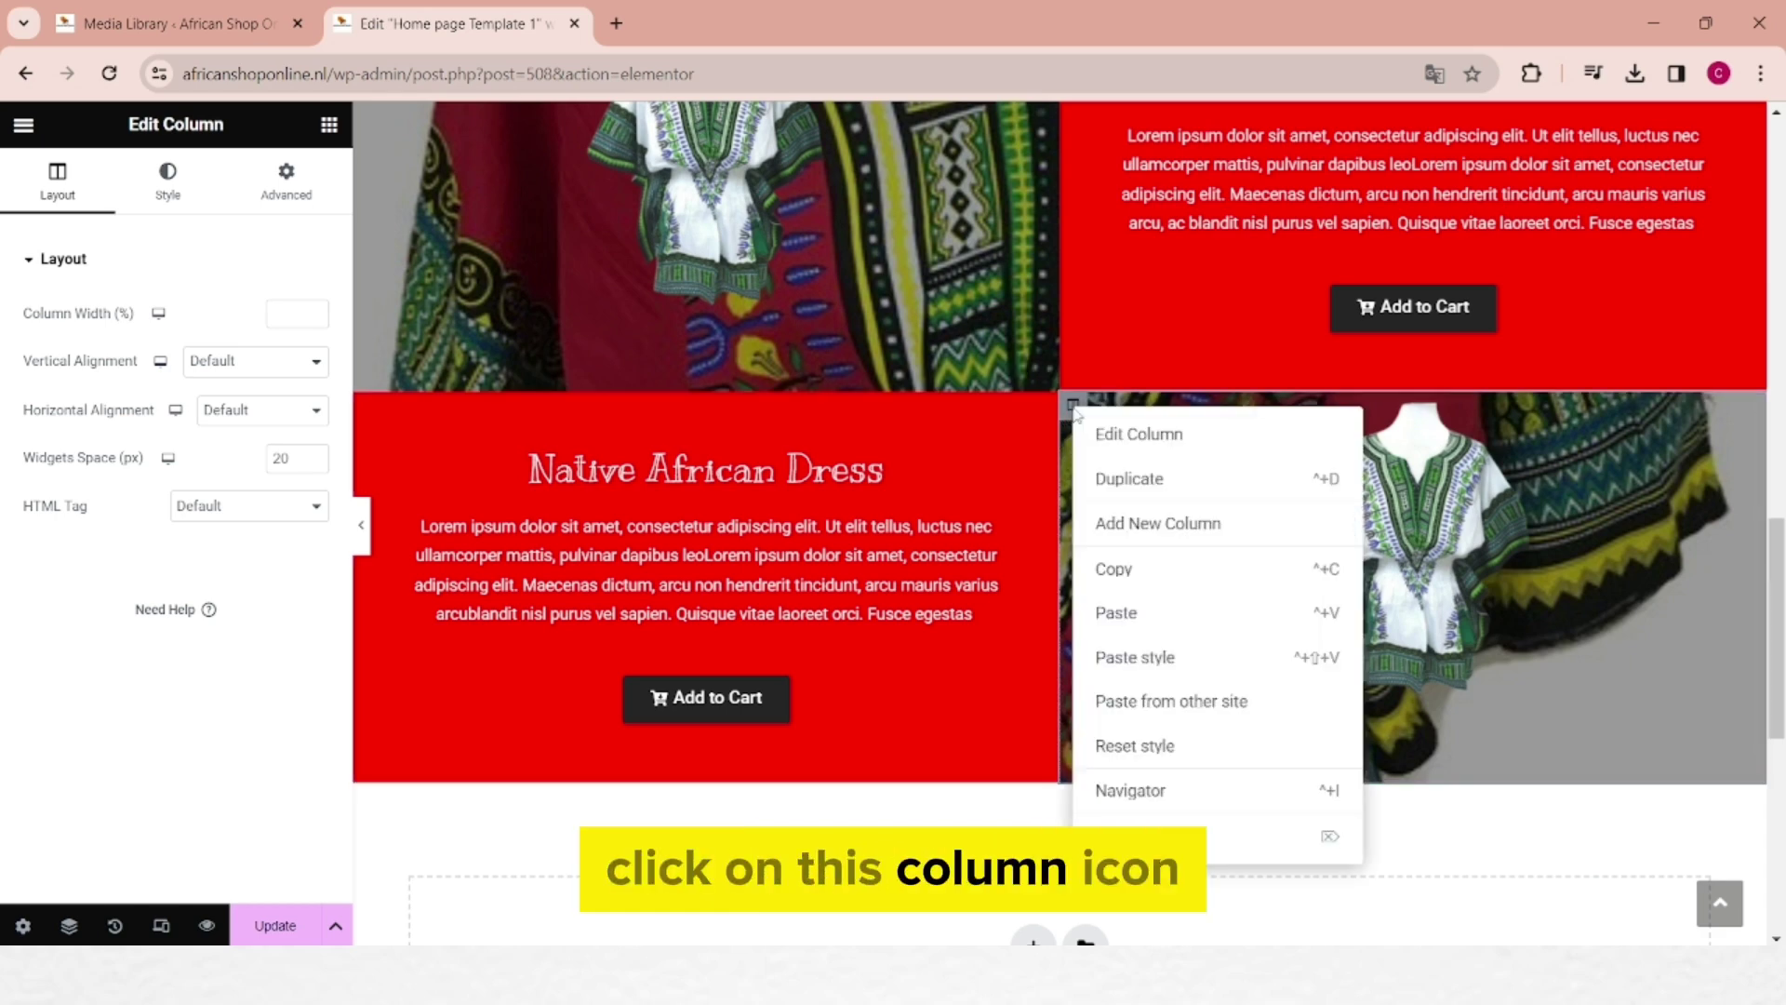
left_click(1135, 437)
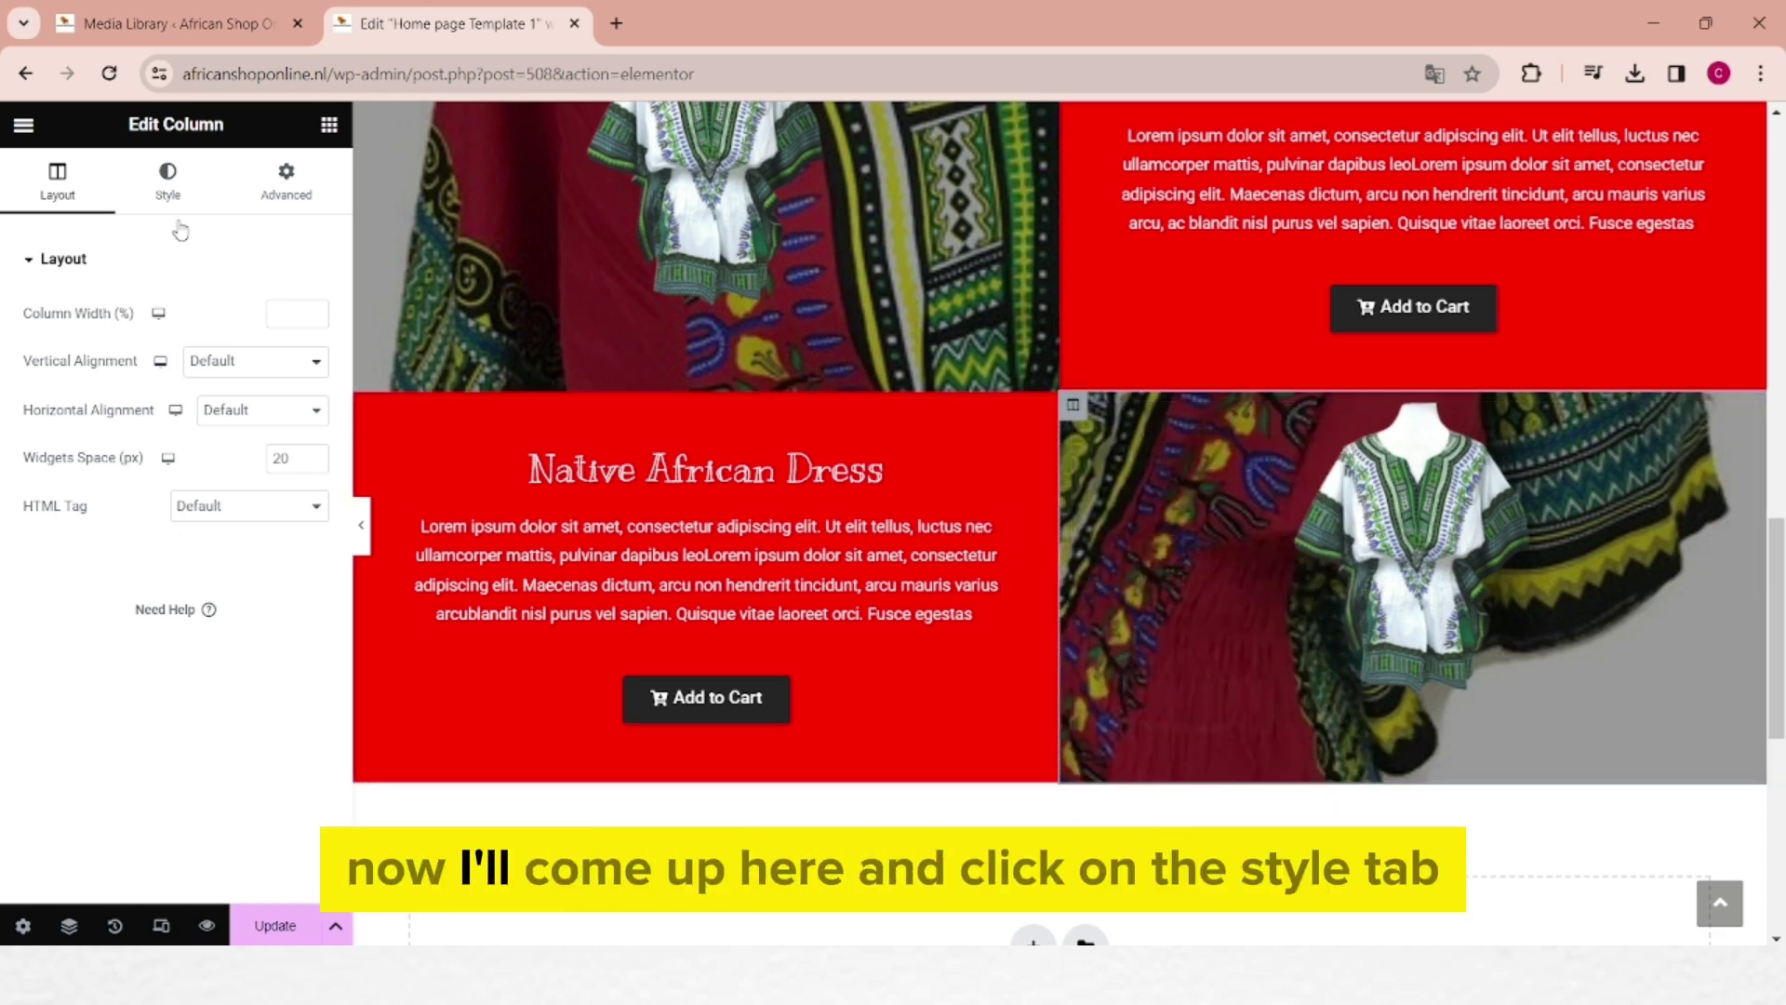
left_click(168, 190)
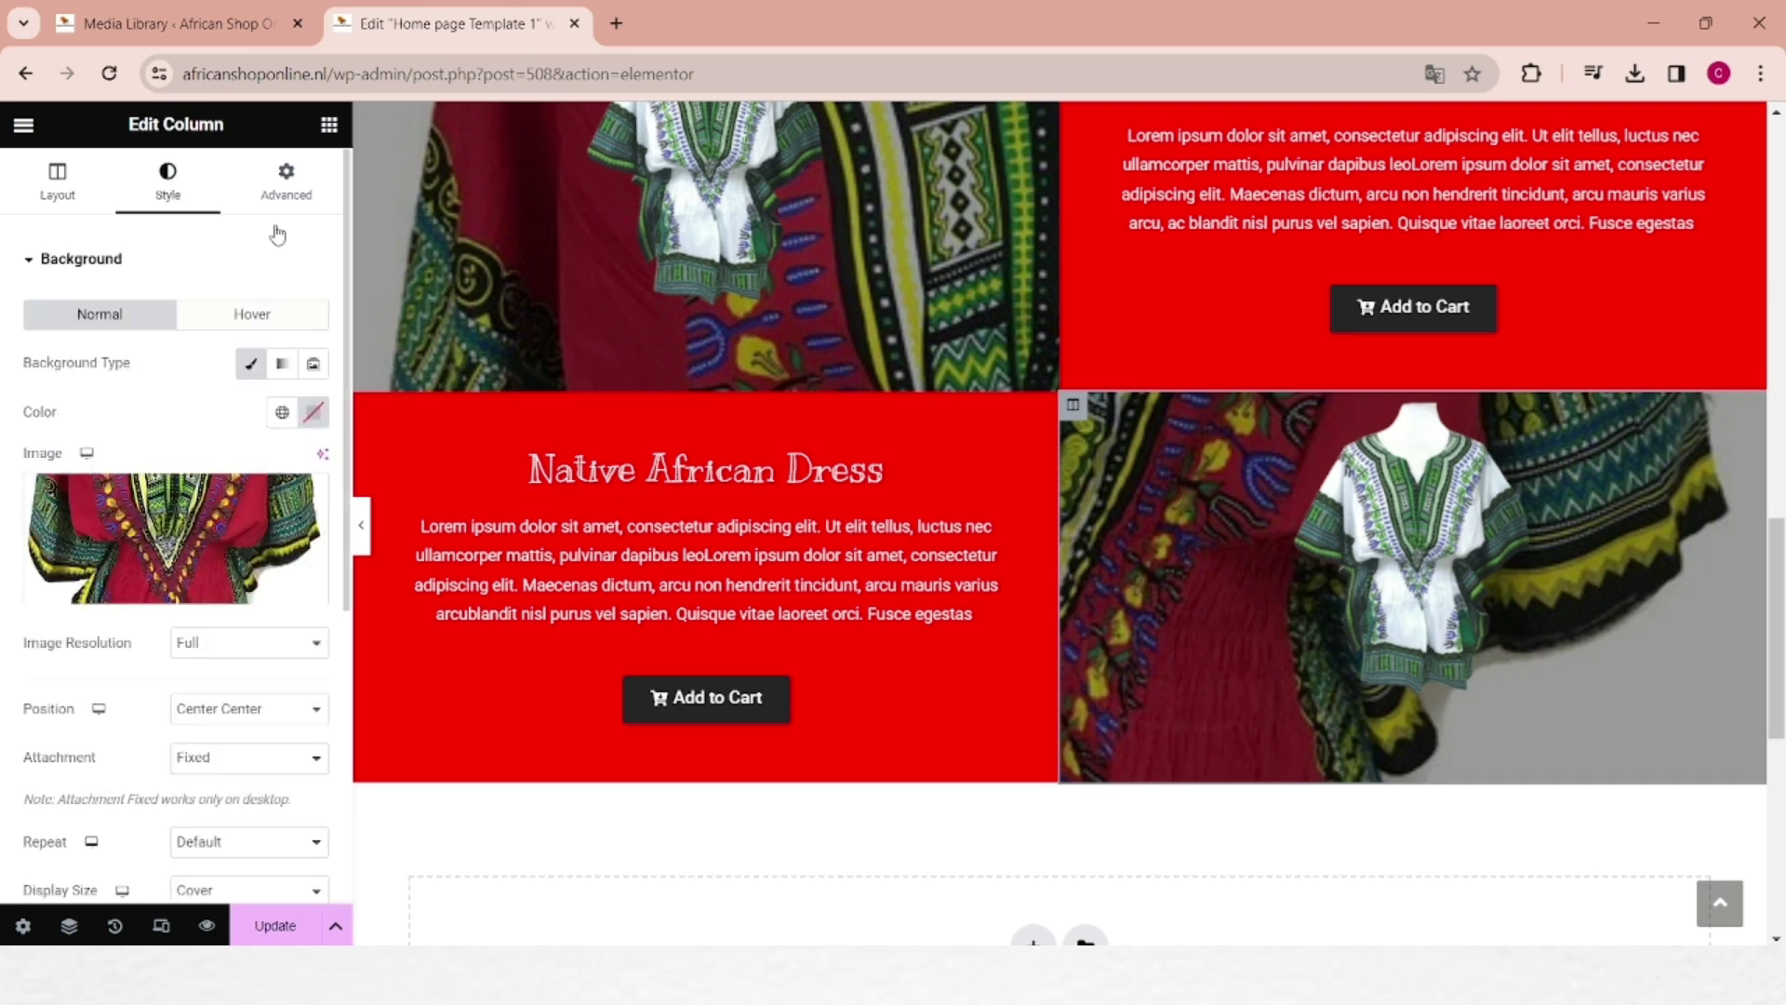
mouse_move(195, 533)
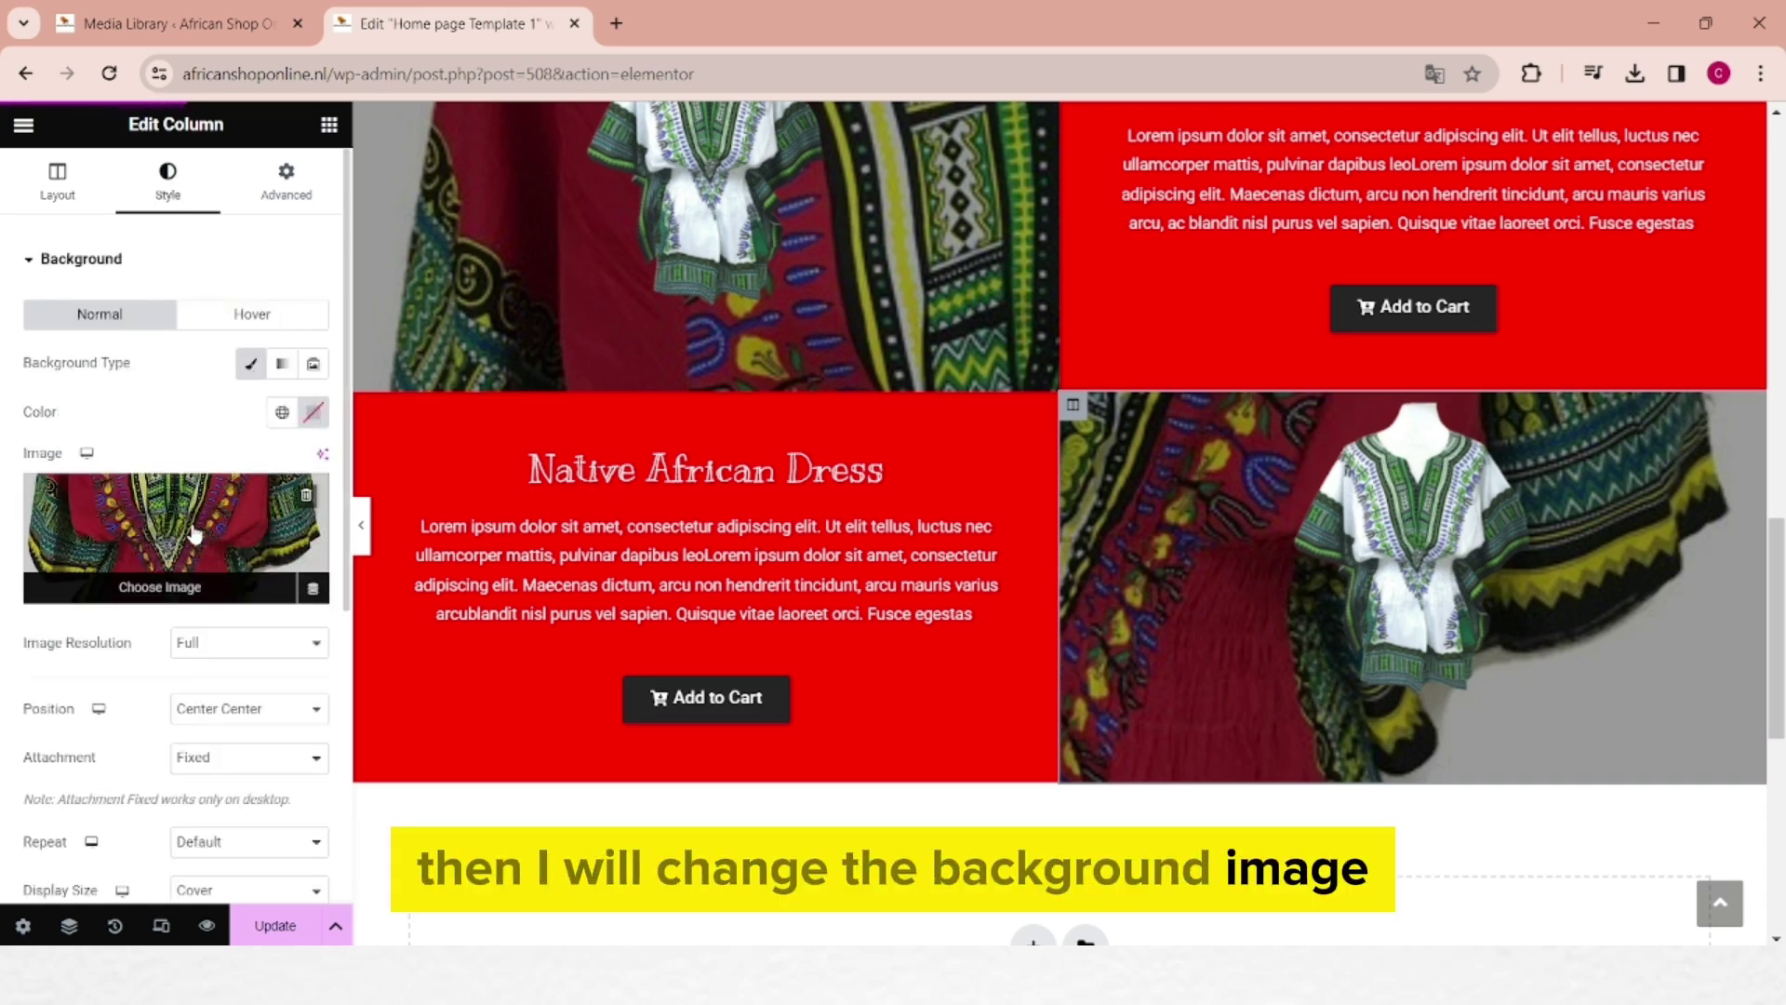
left_click(195, 533)
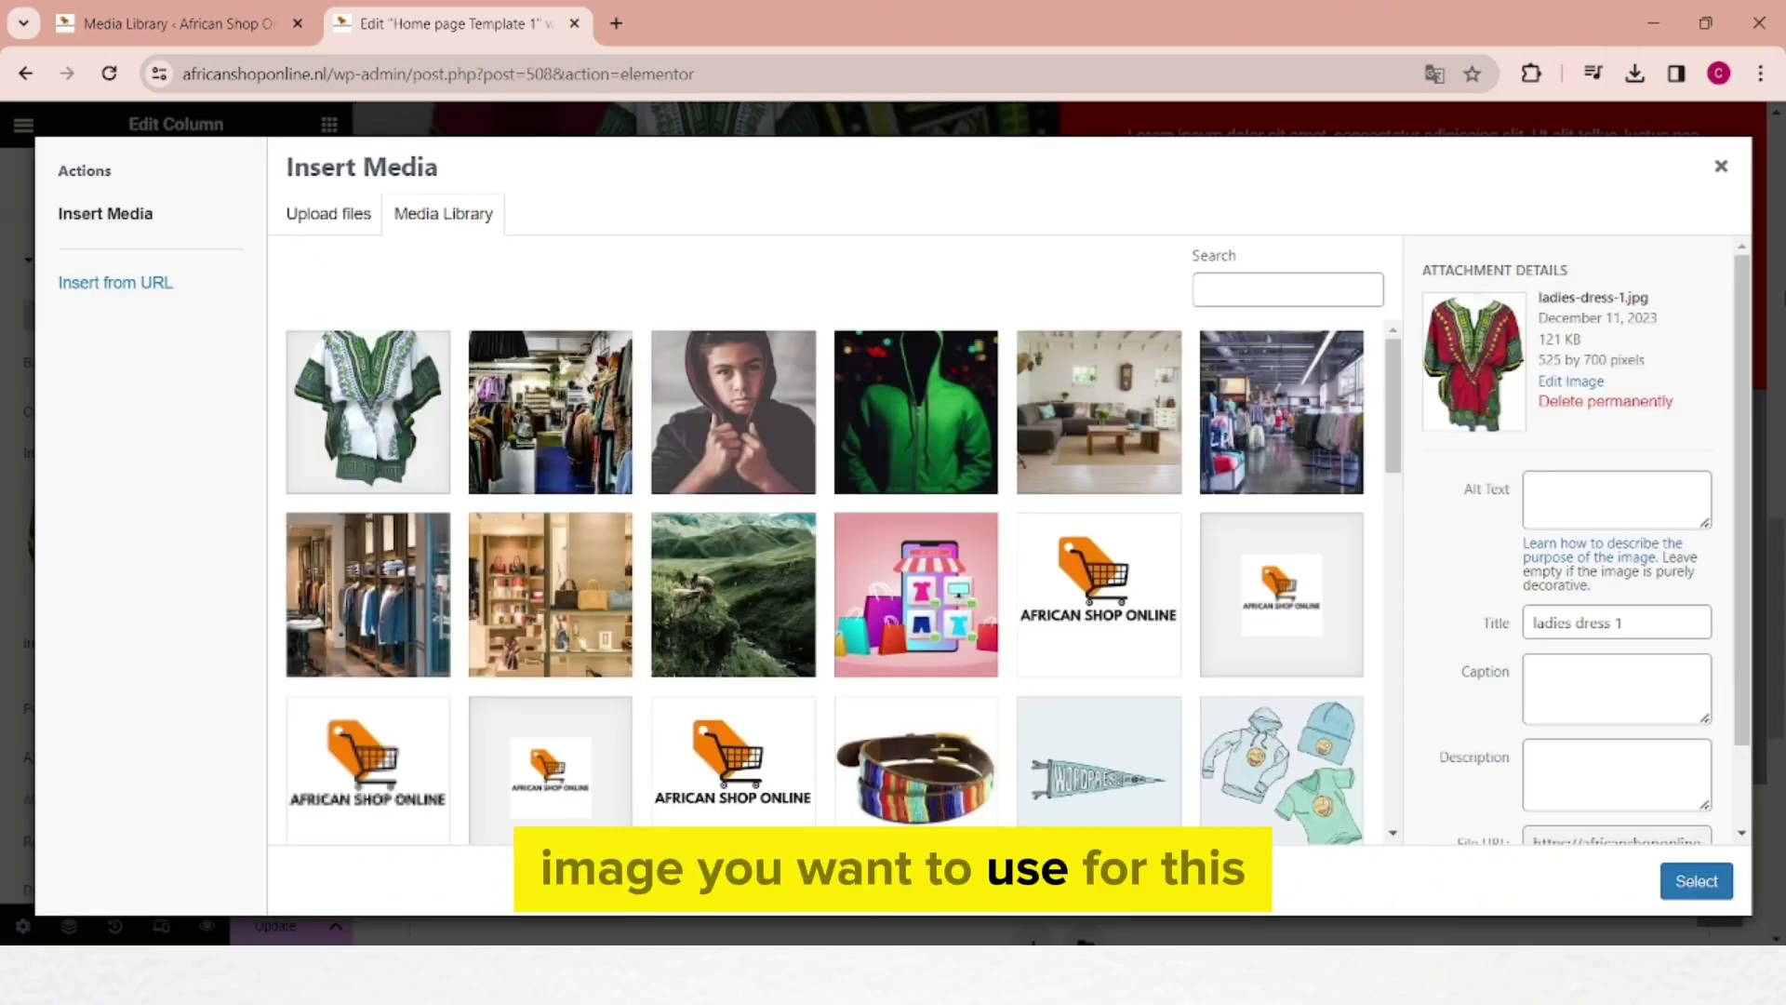
left_click(371, 409)
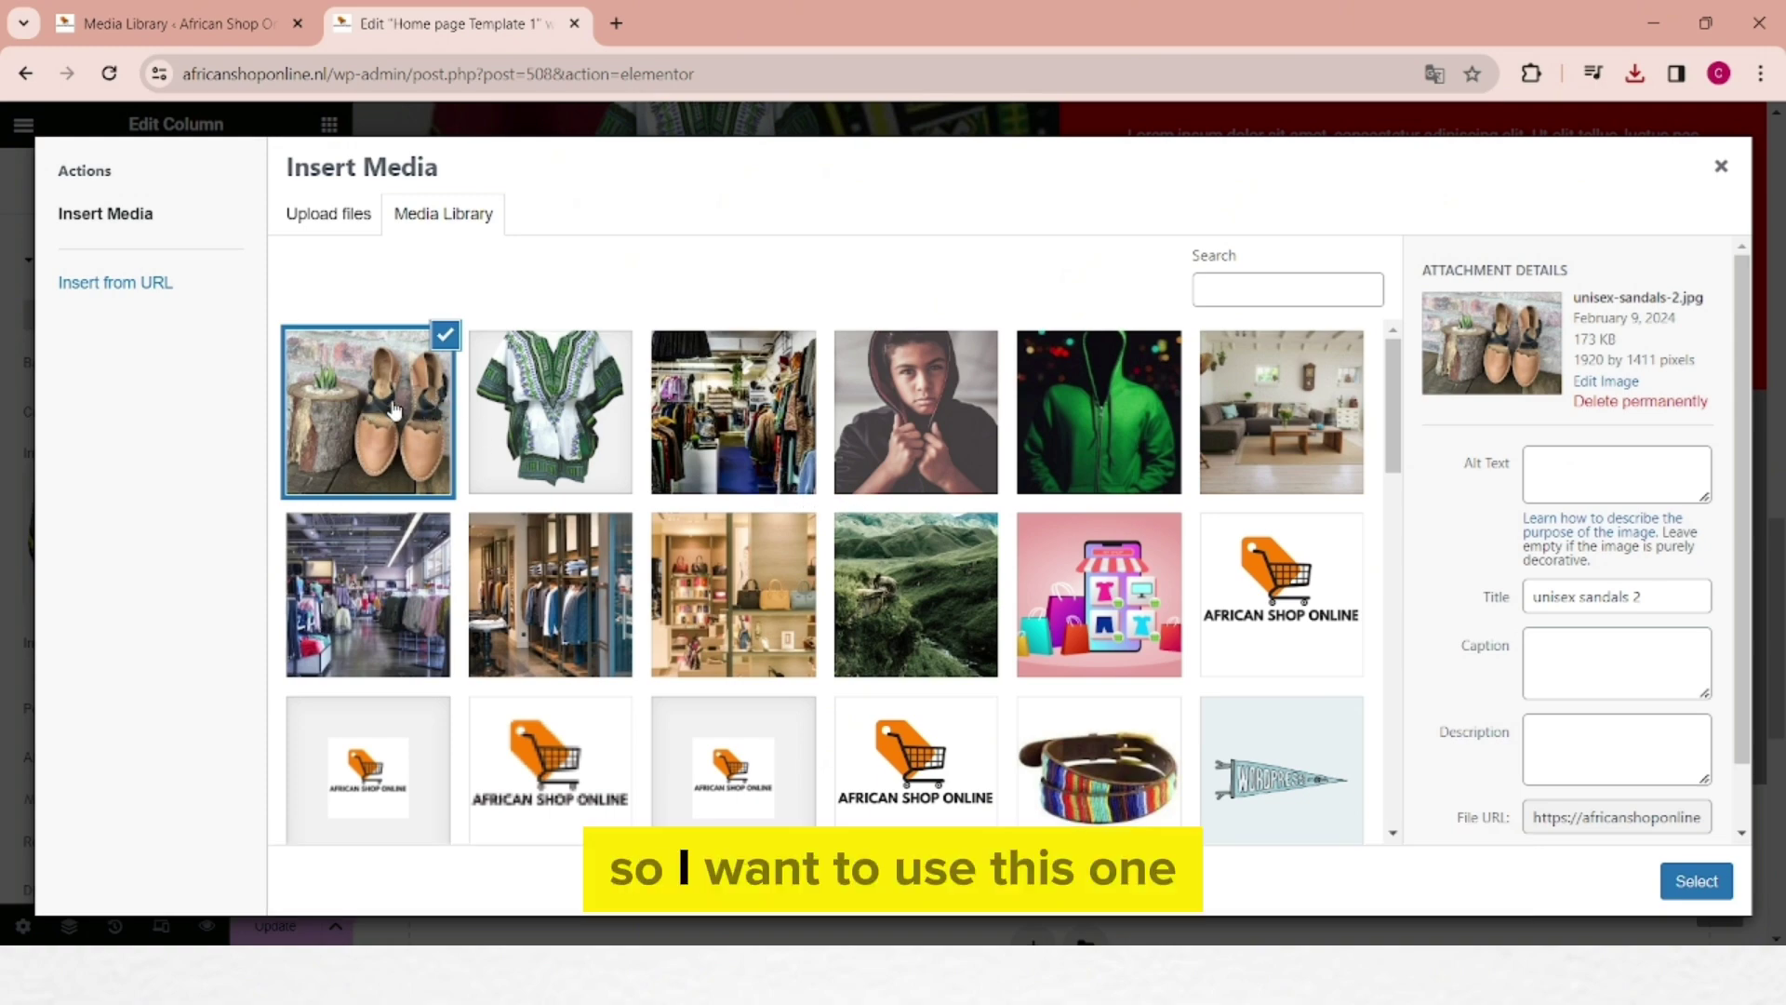
left_click(1693, 882)
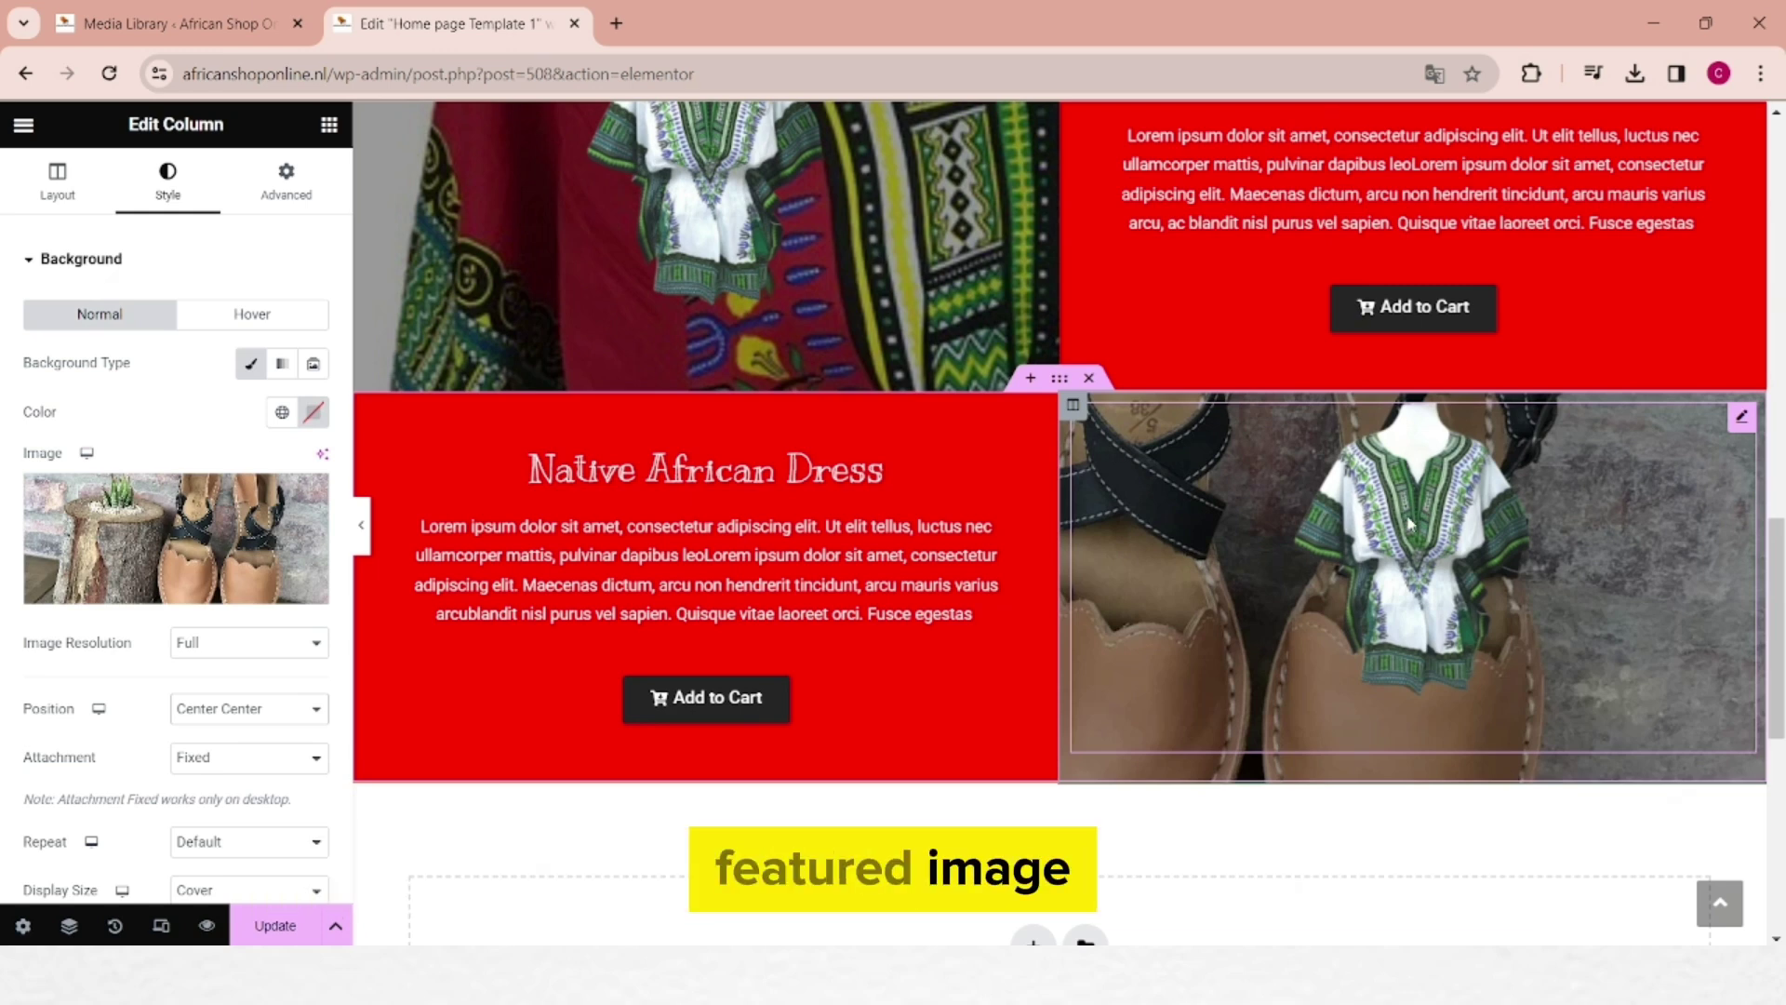
Step: Upload unisex_sandals_2-removebg-preview from Downloads and use it in place of the dress image in the duplicated section
left_click(1746, 418)
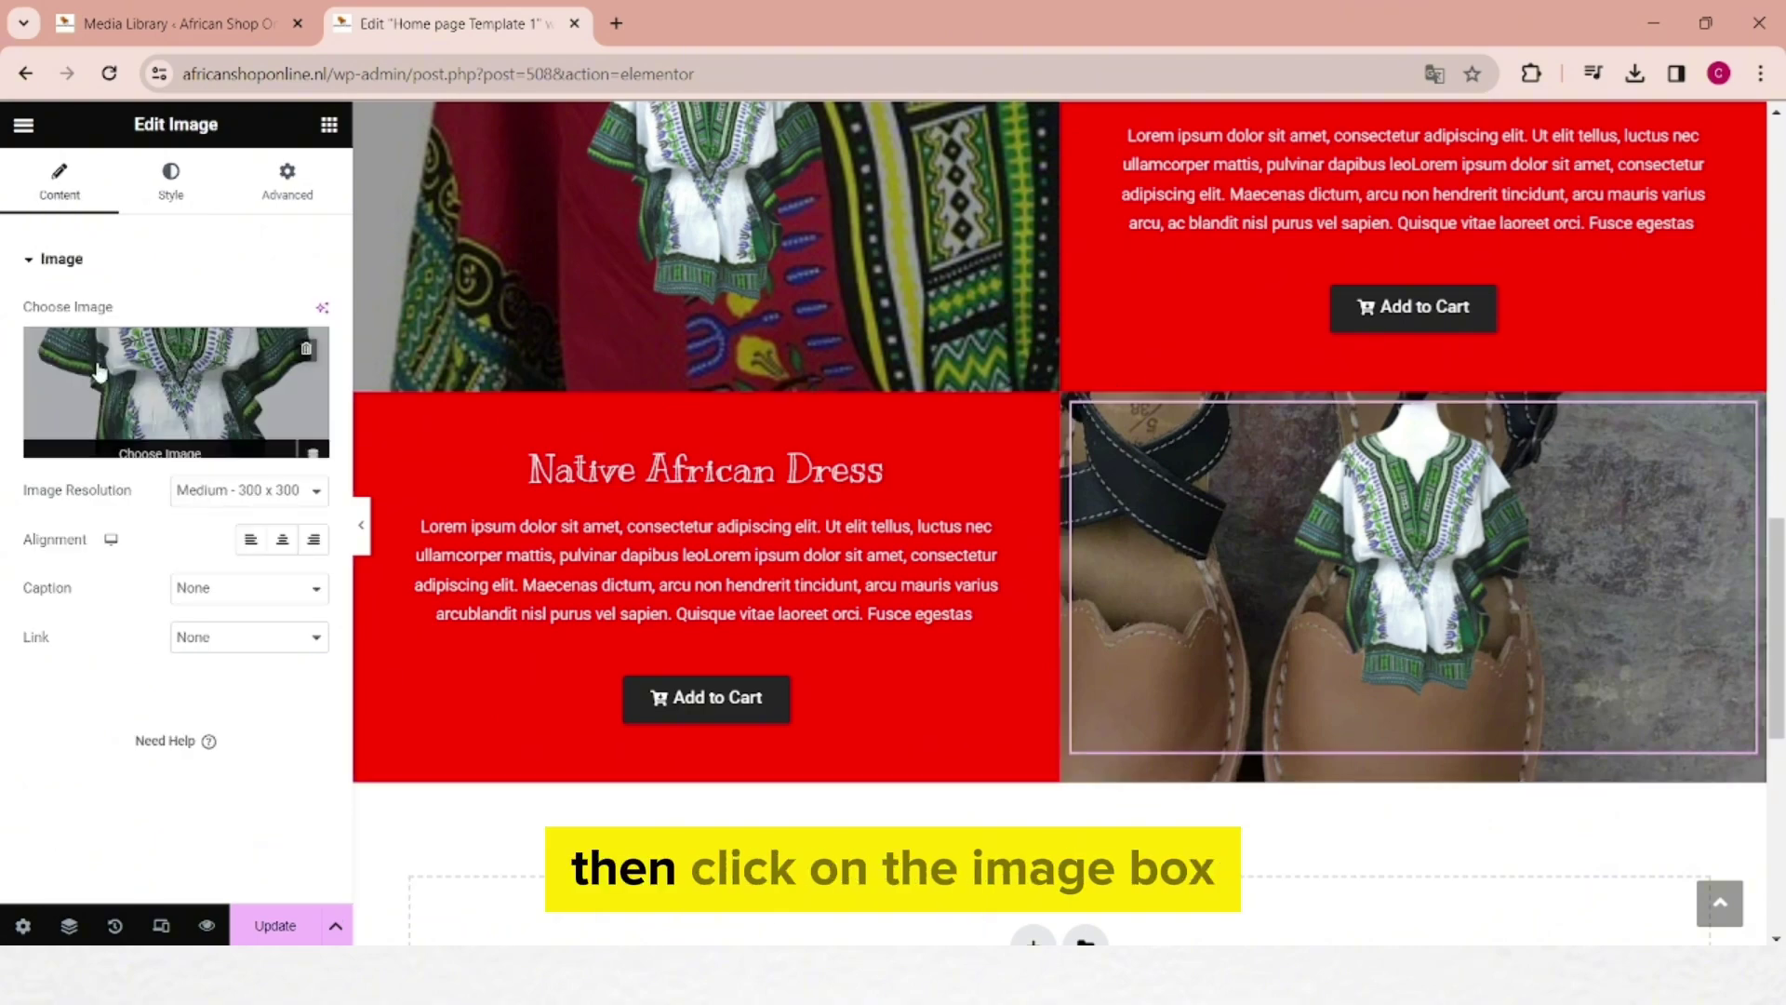
left_click(145, 390)
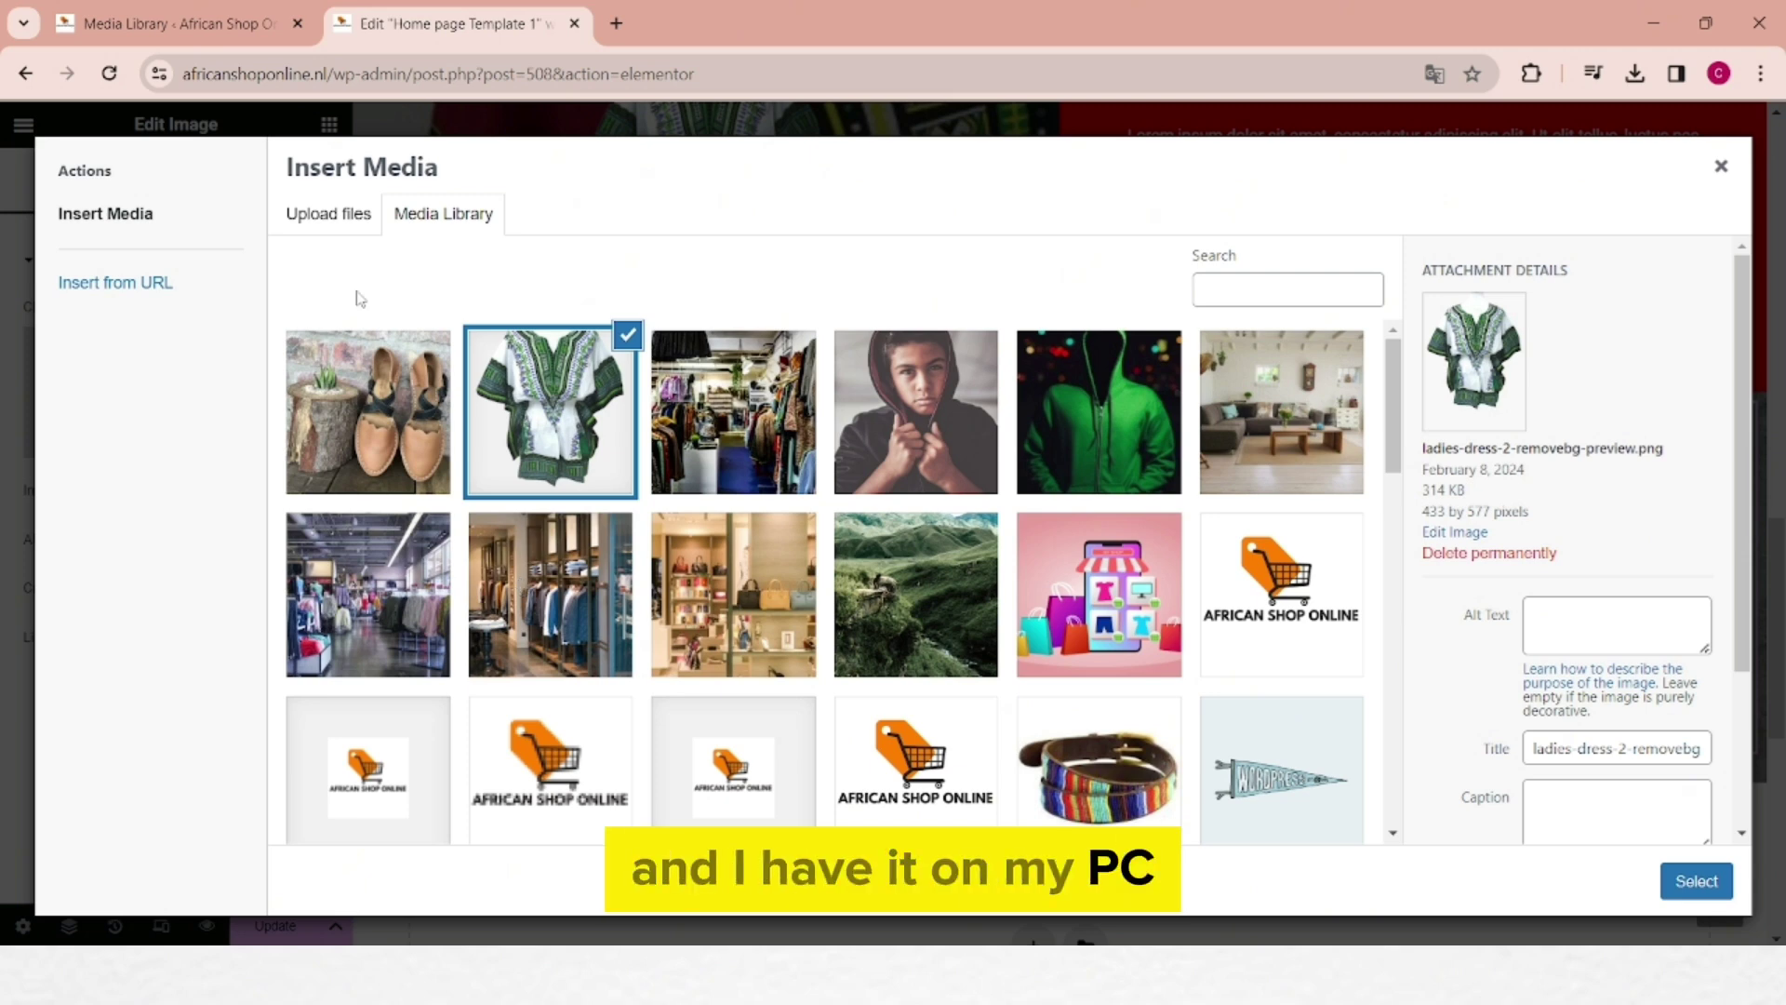
left_click(313, 216)
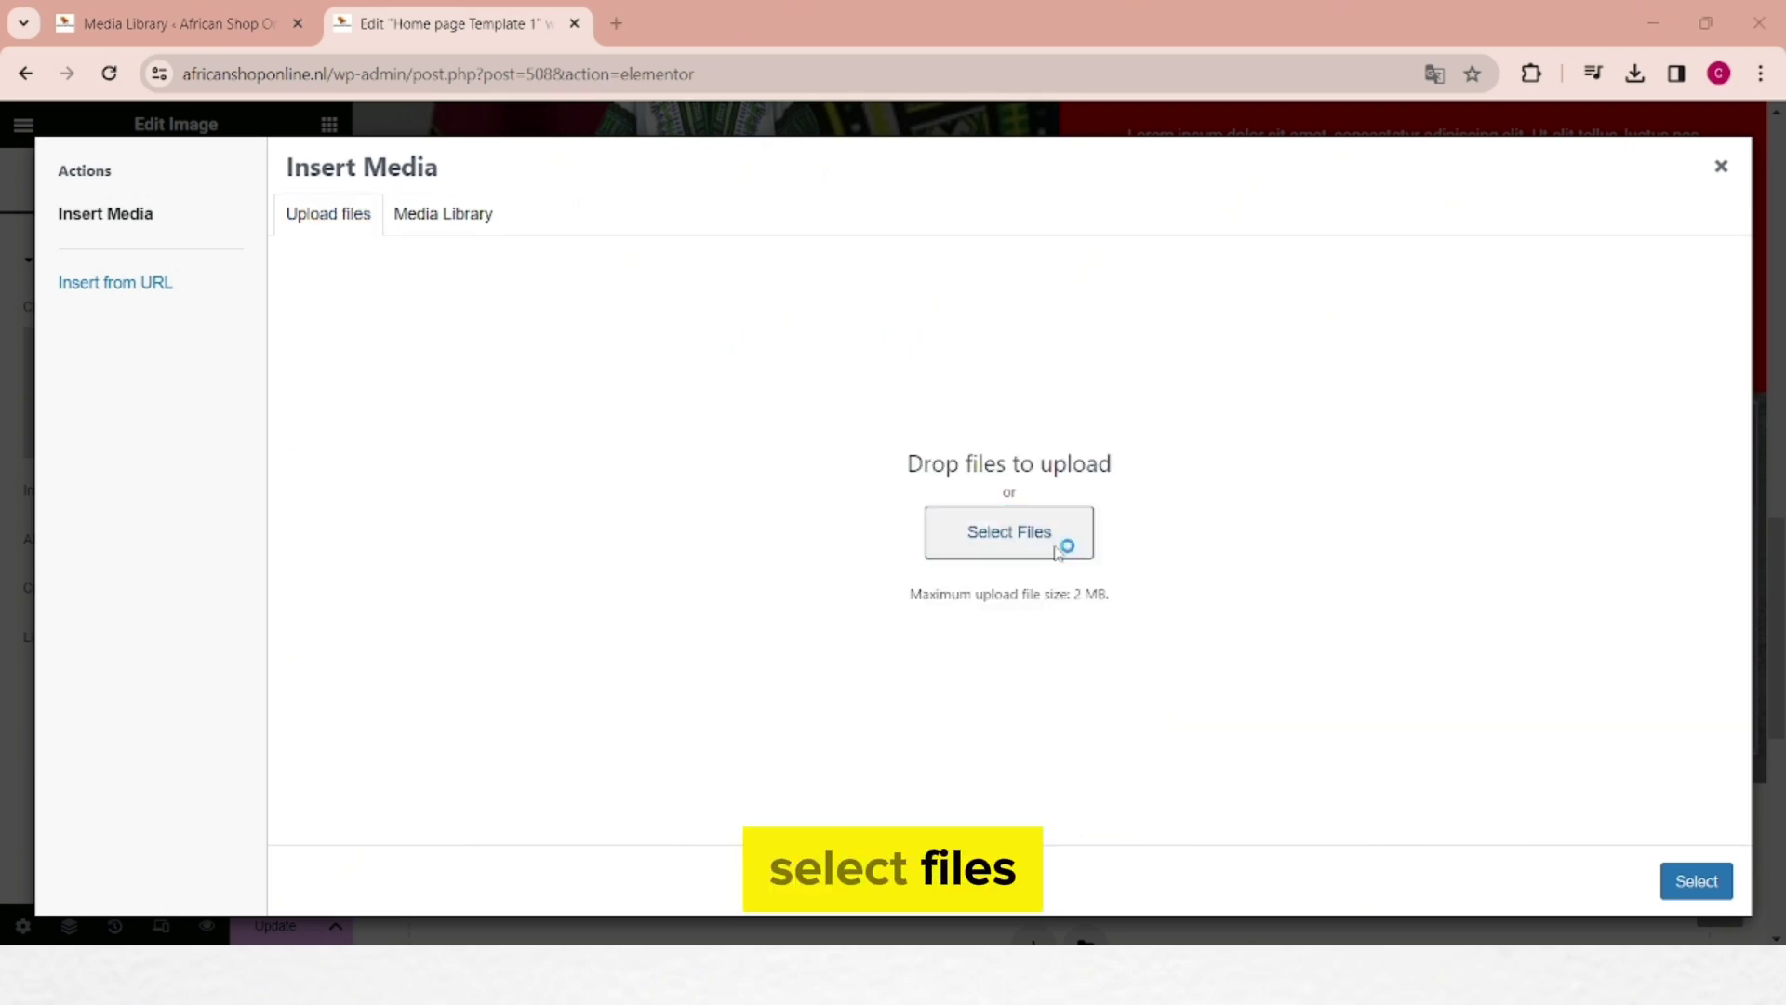
left_click(1009, 532)
left_click(272, 242)
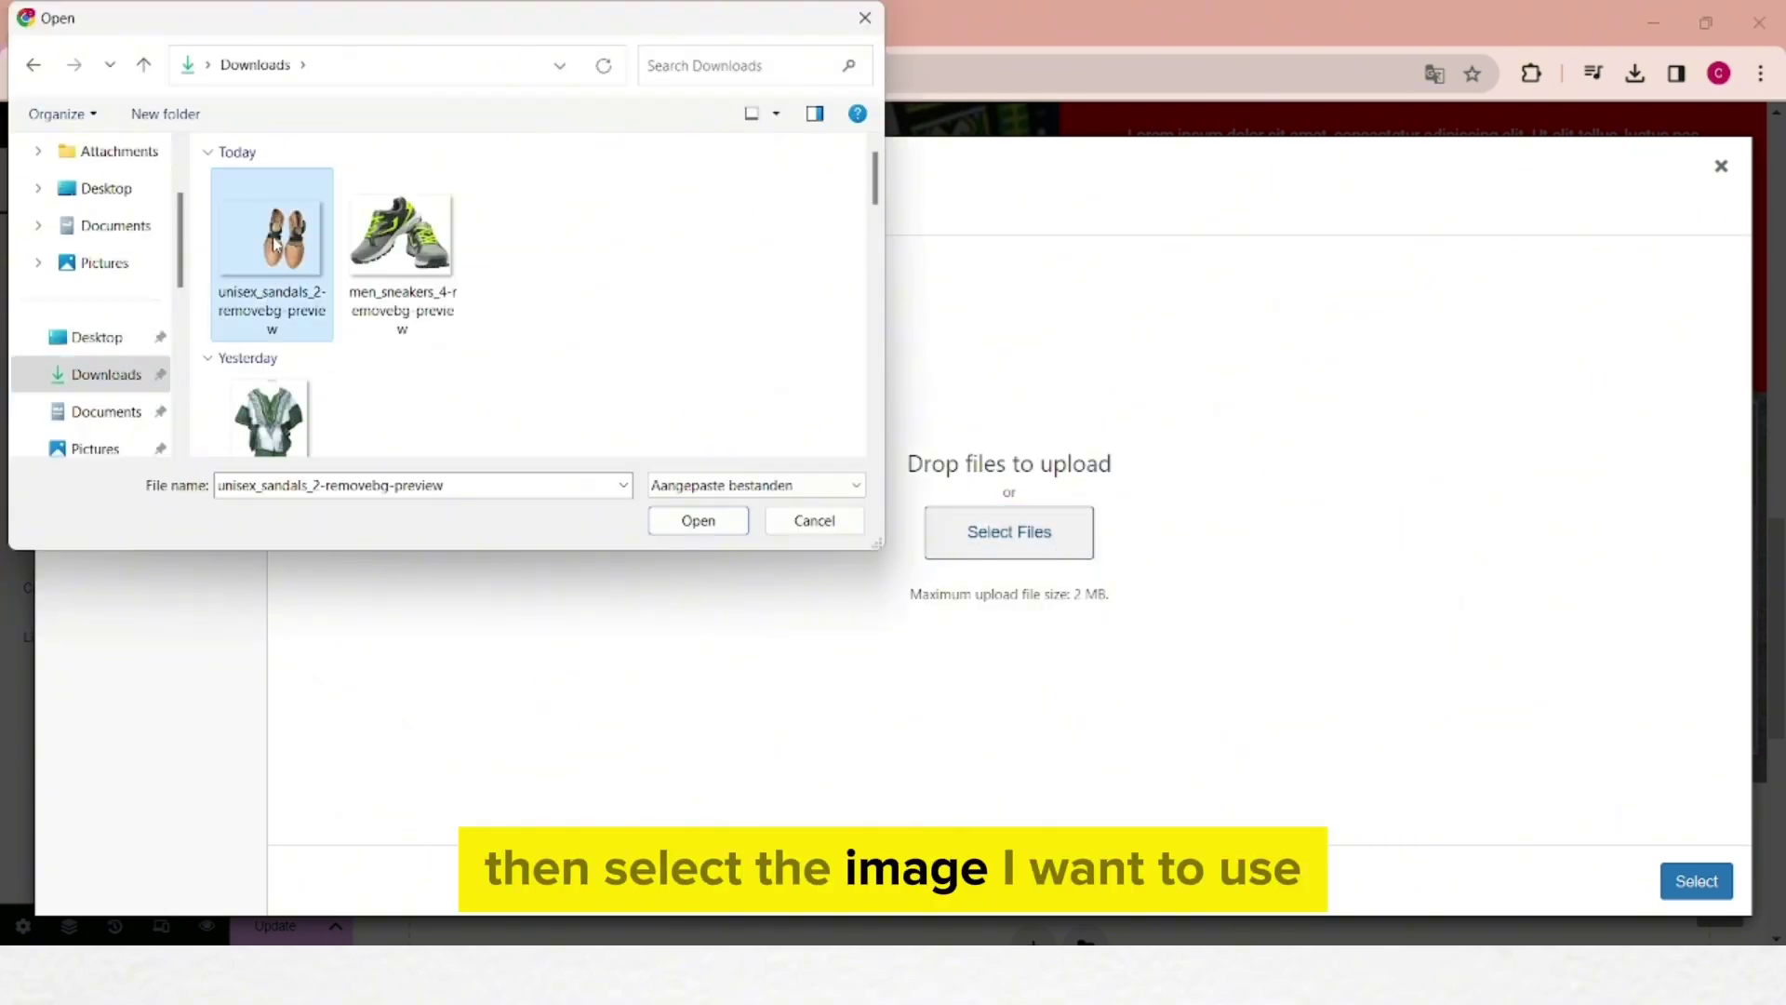
left_click(698, 520)
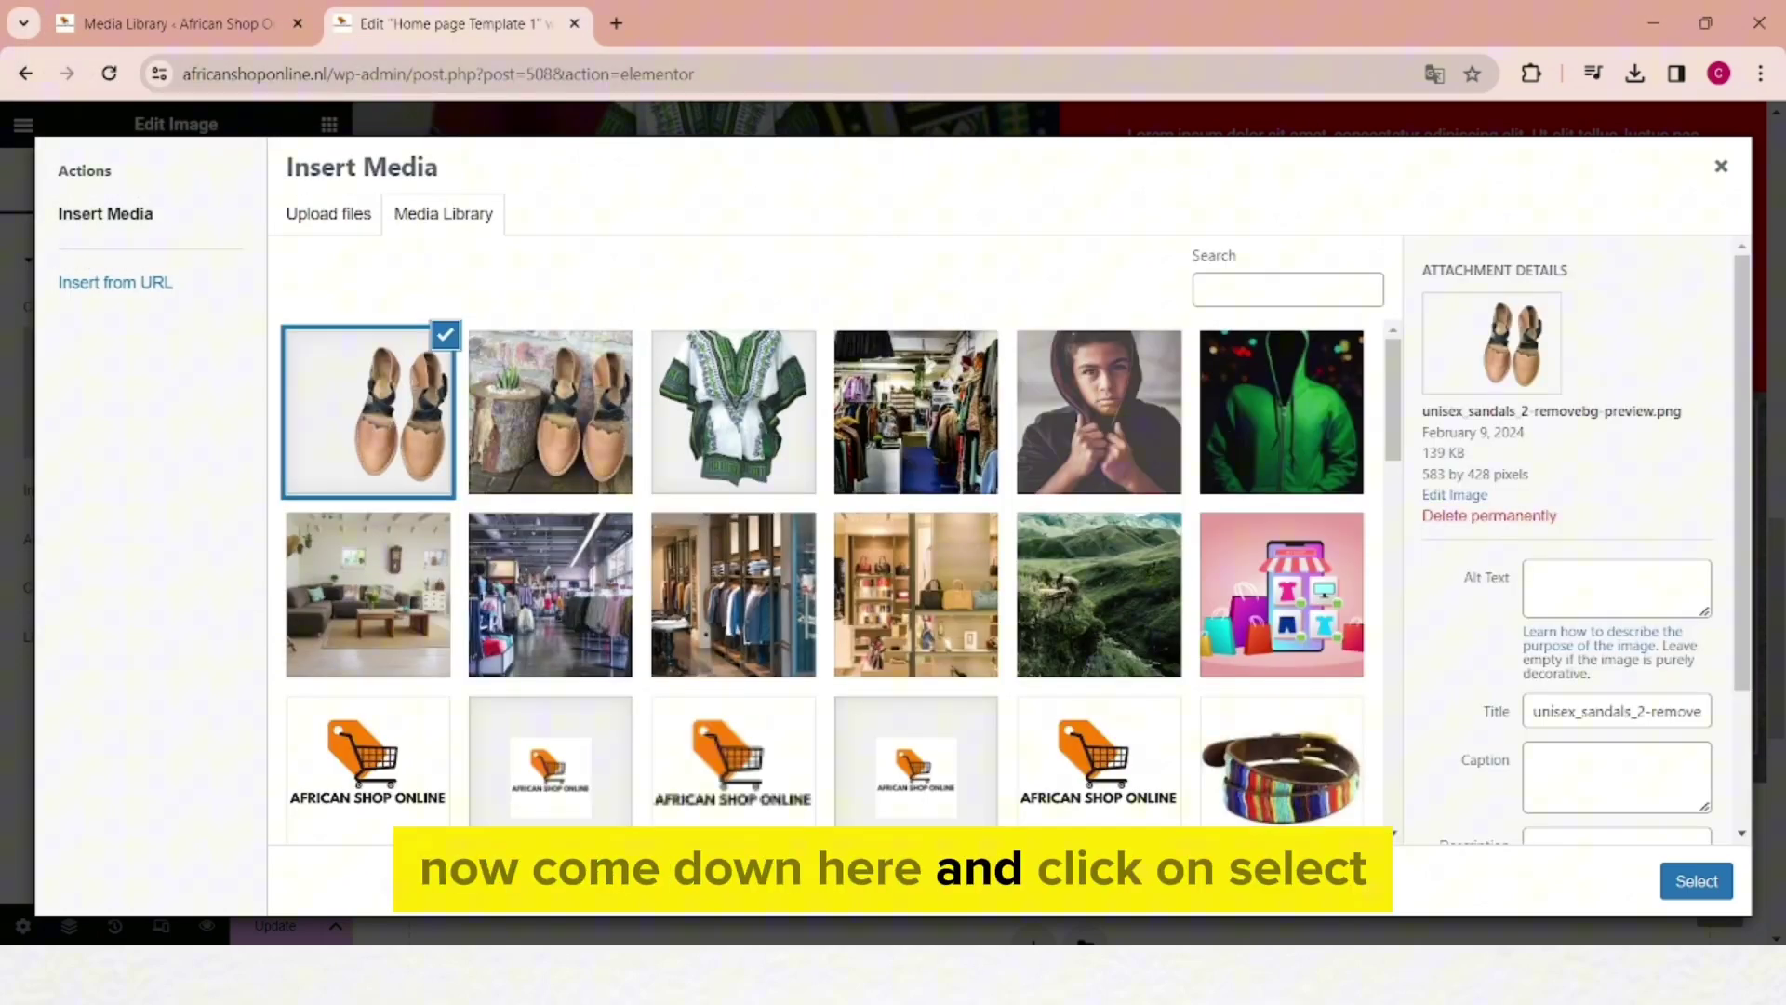
left_click(1696, 880)
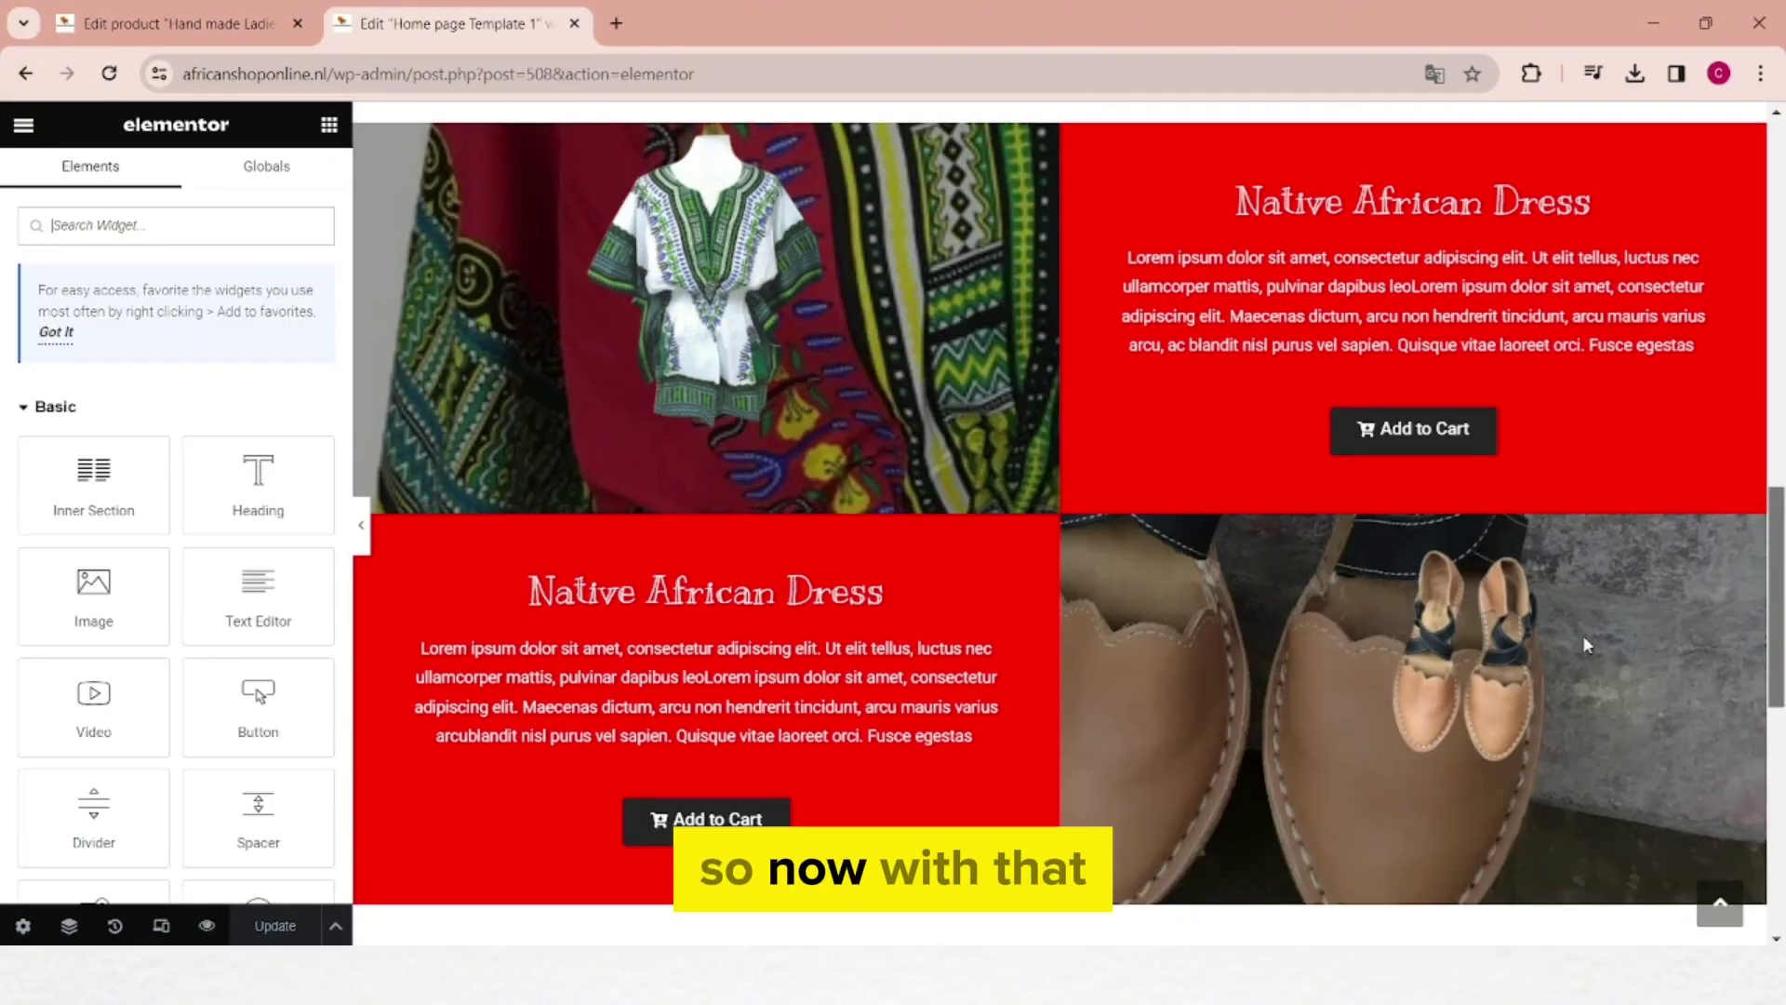
Step: Change the duplicated section's heading to "Handmade ladies Sandals"
scroll(706, 566, "up", 1)
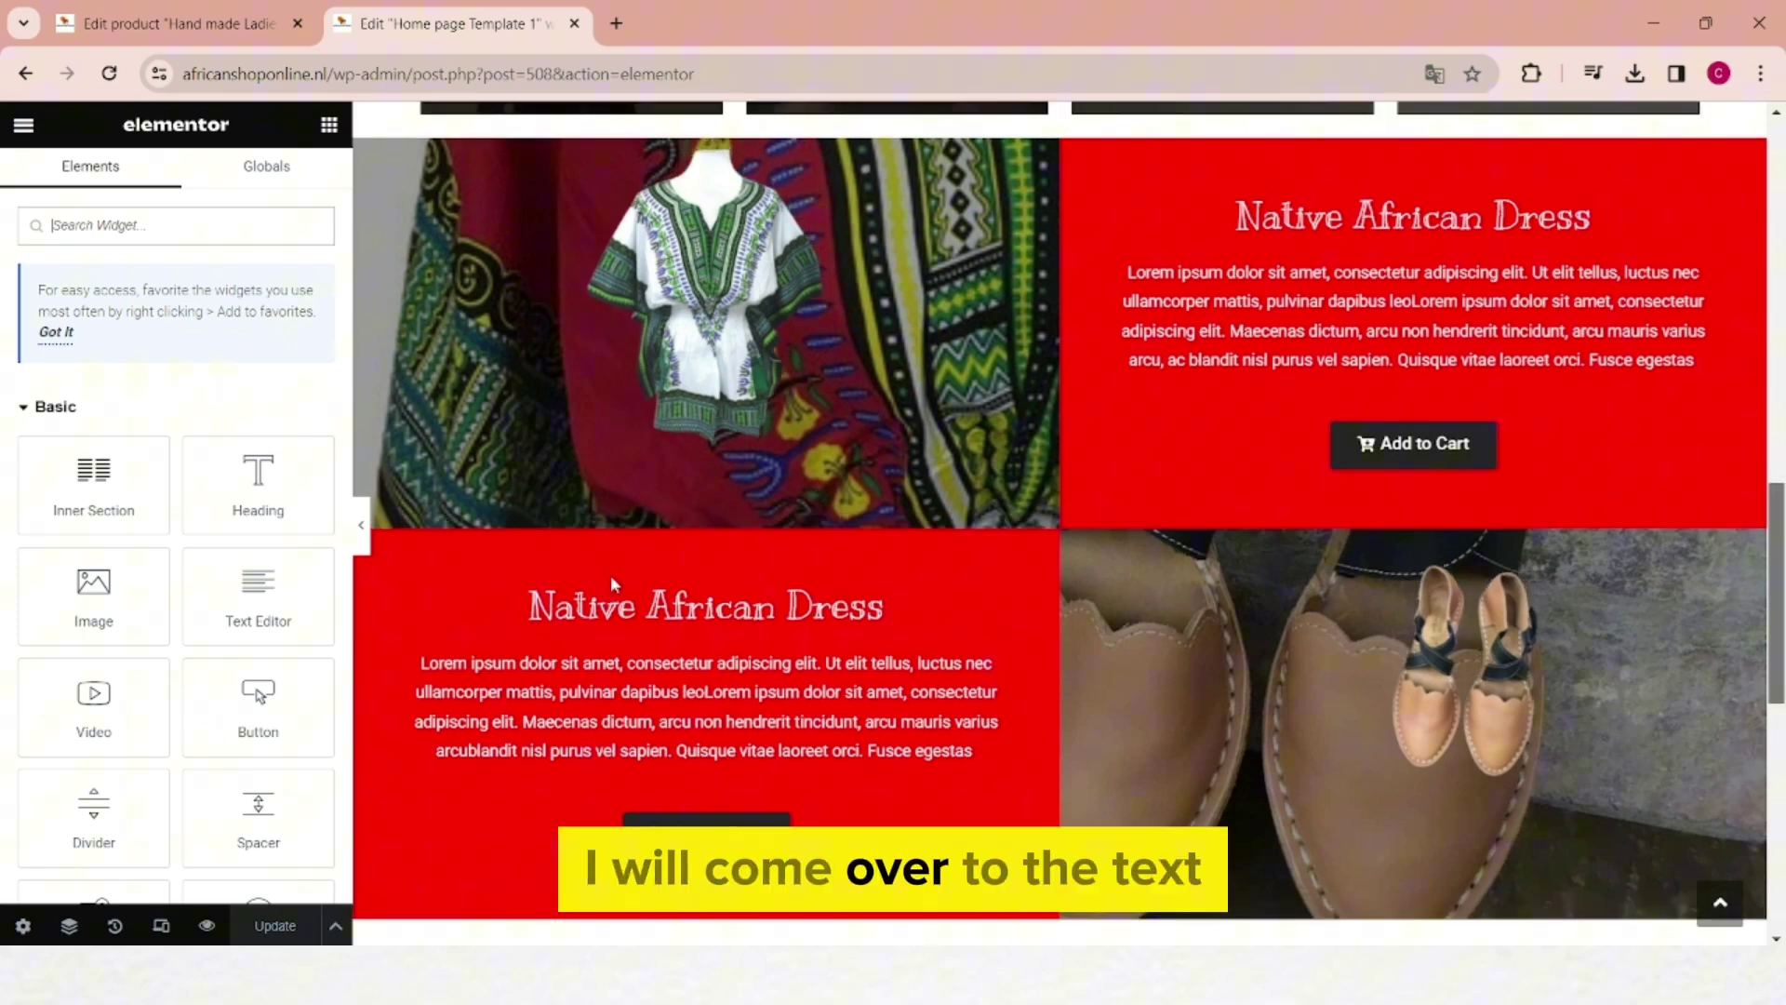
left_click(706, 610)
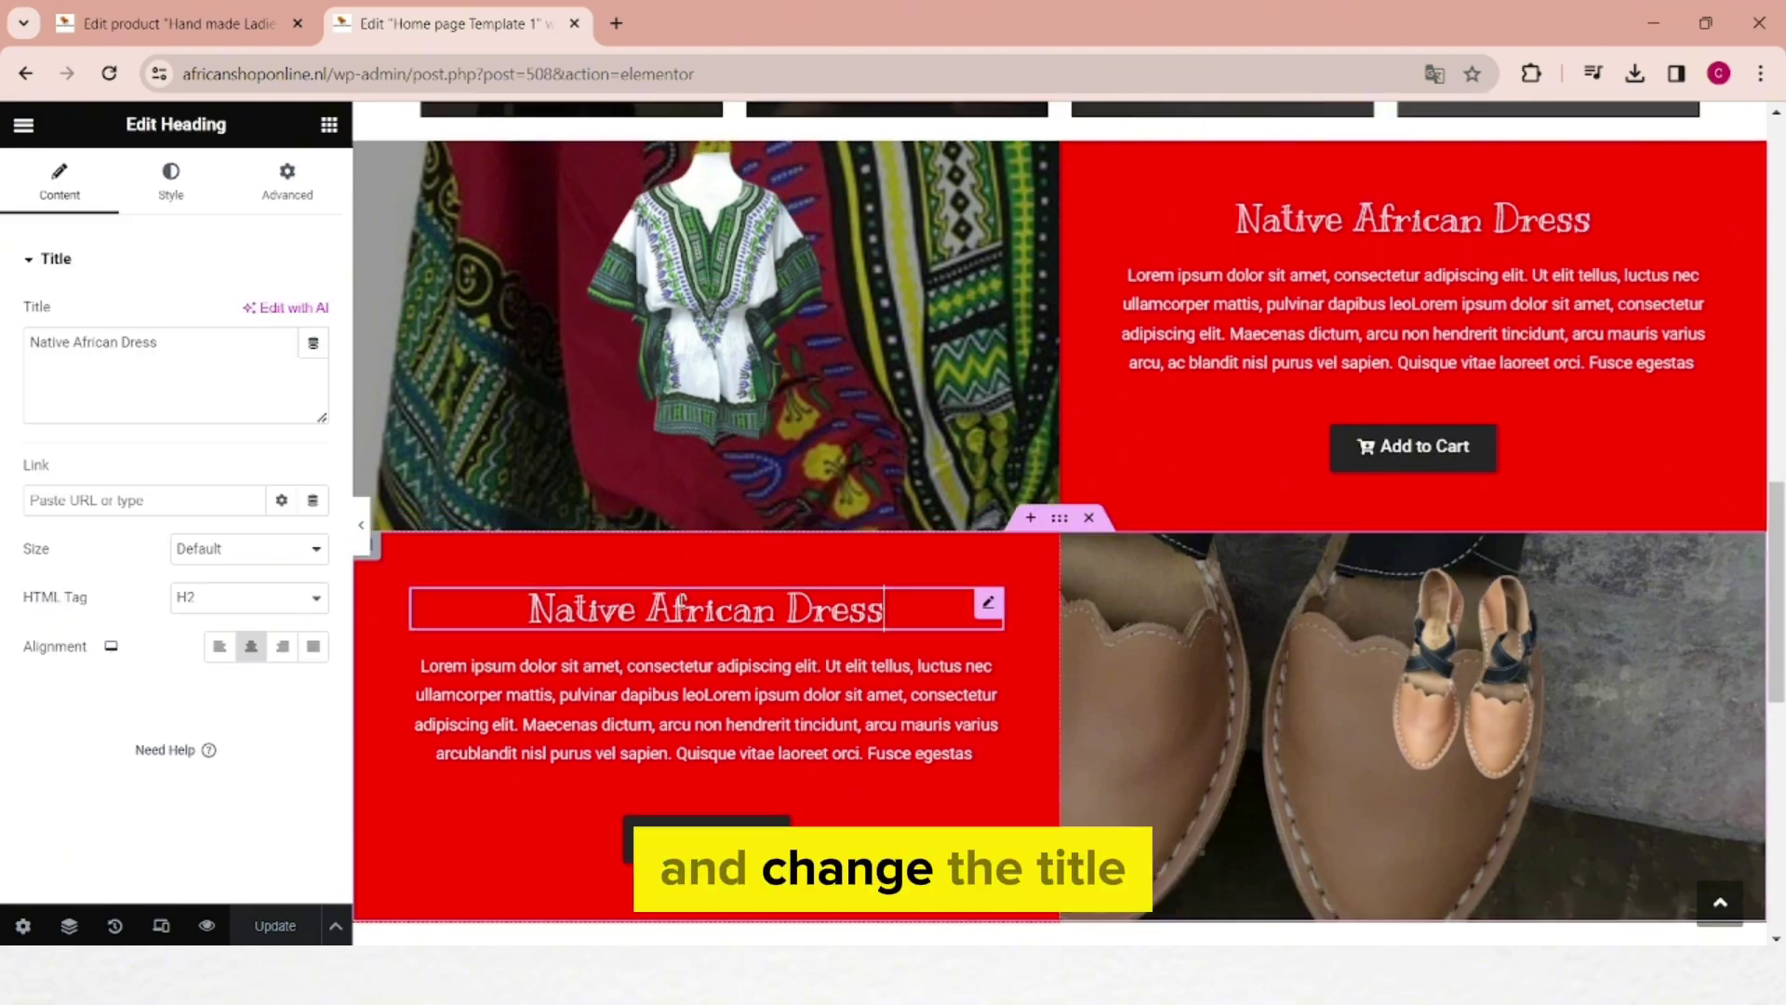
triple_click(707, 610)
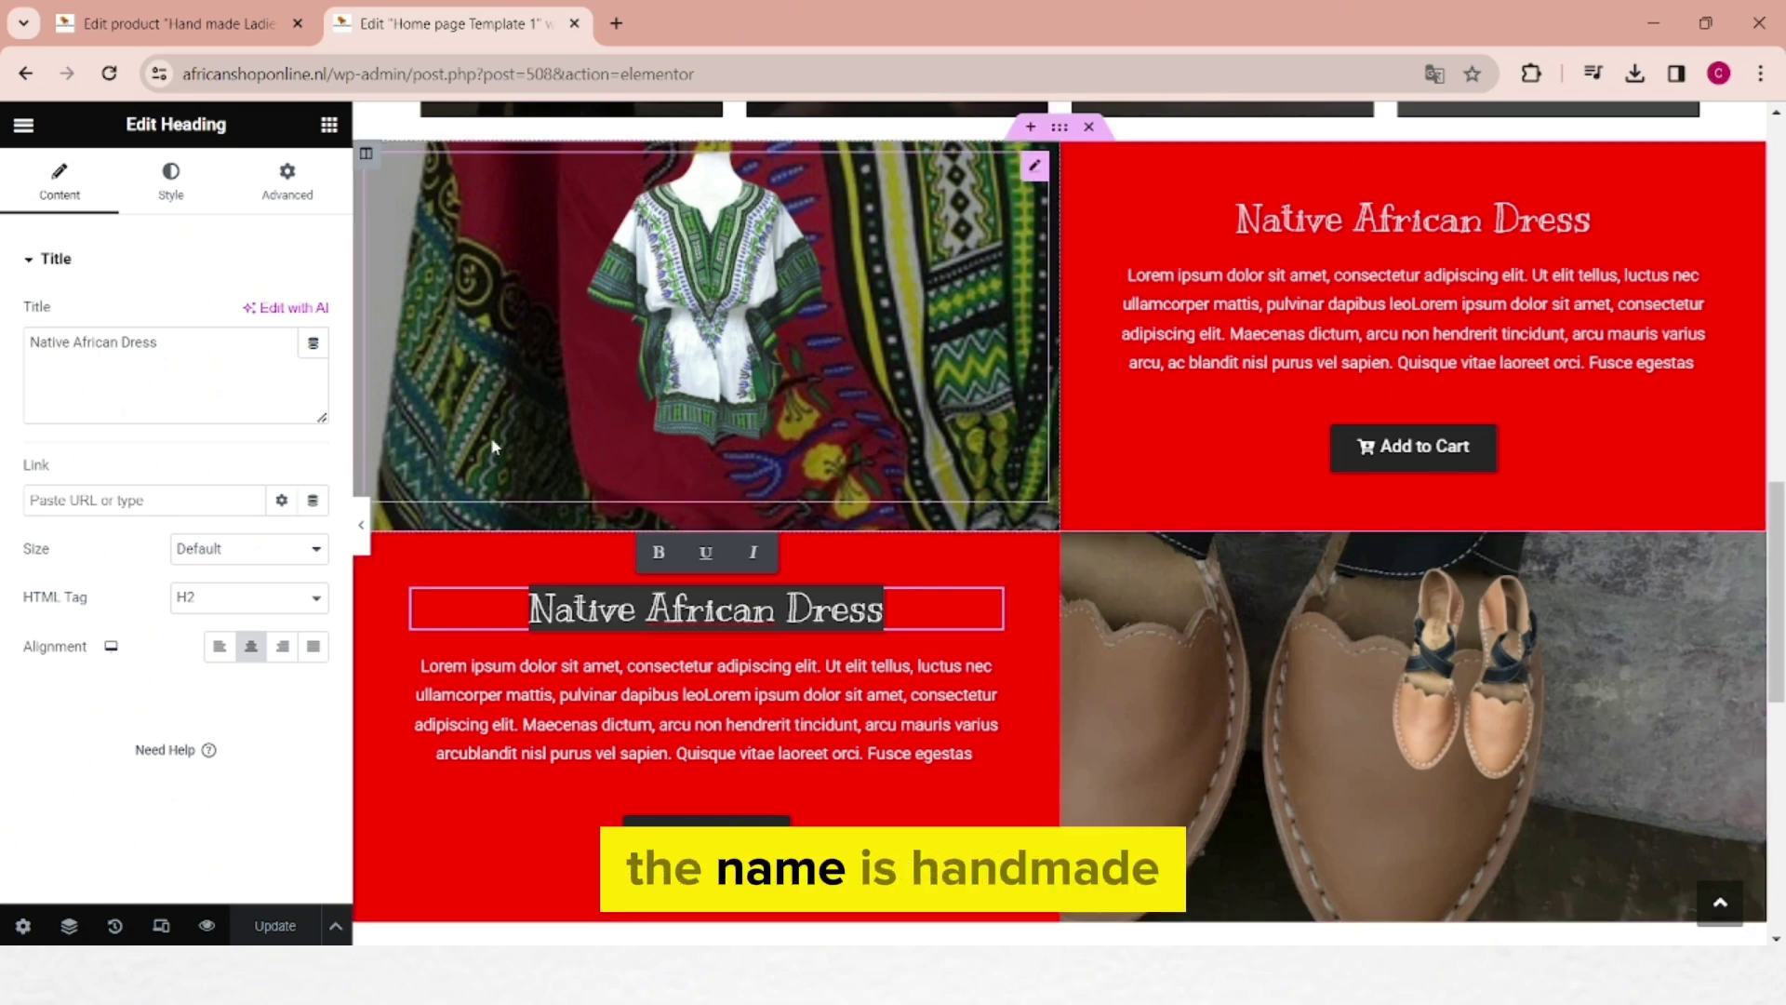
type("Handmade la")
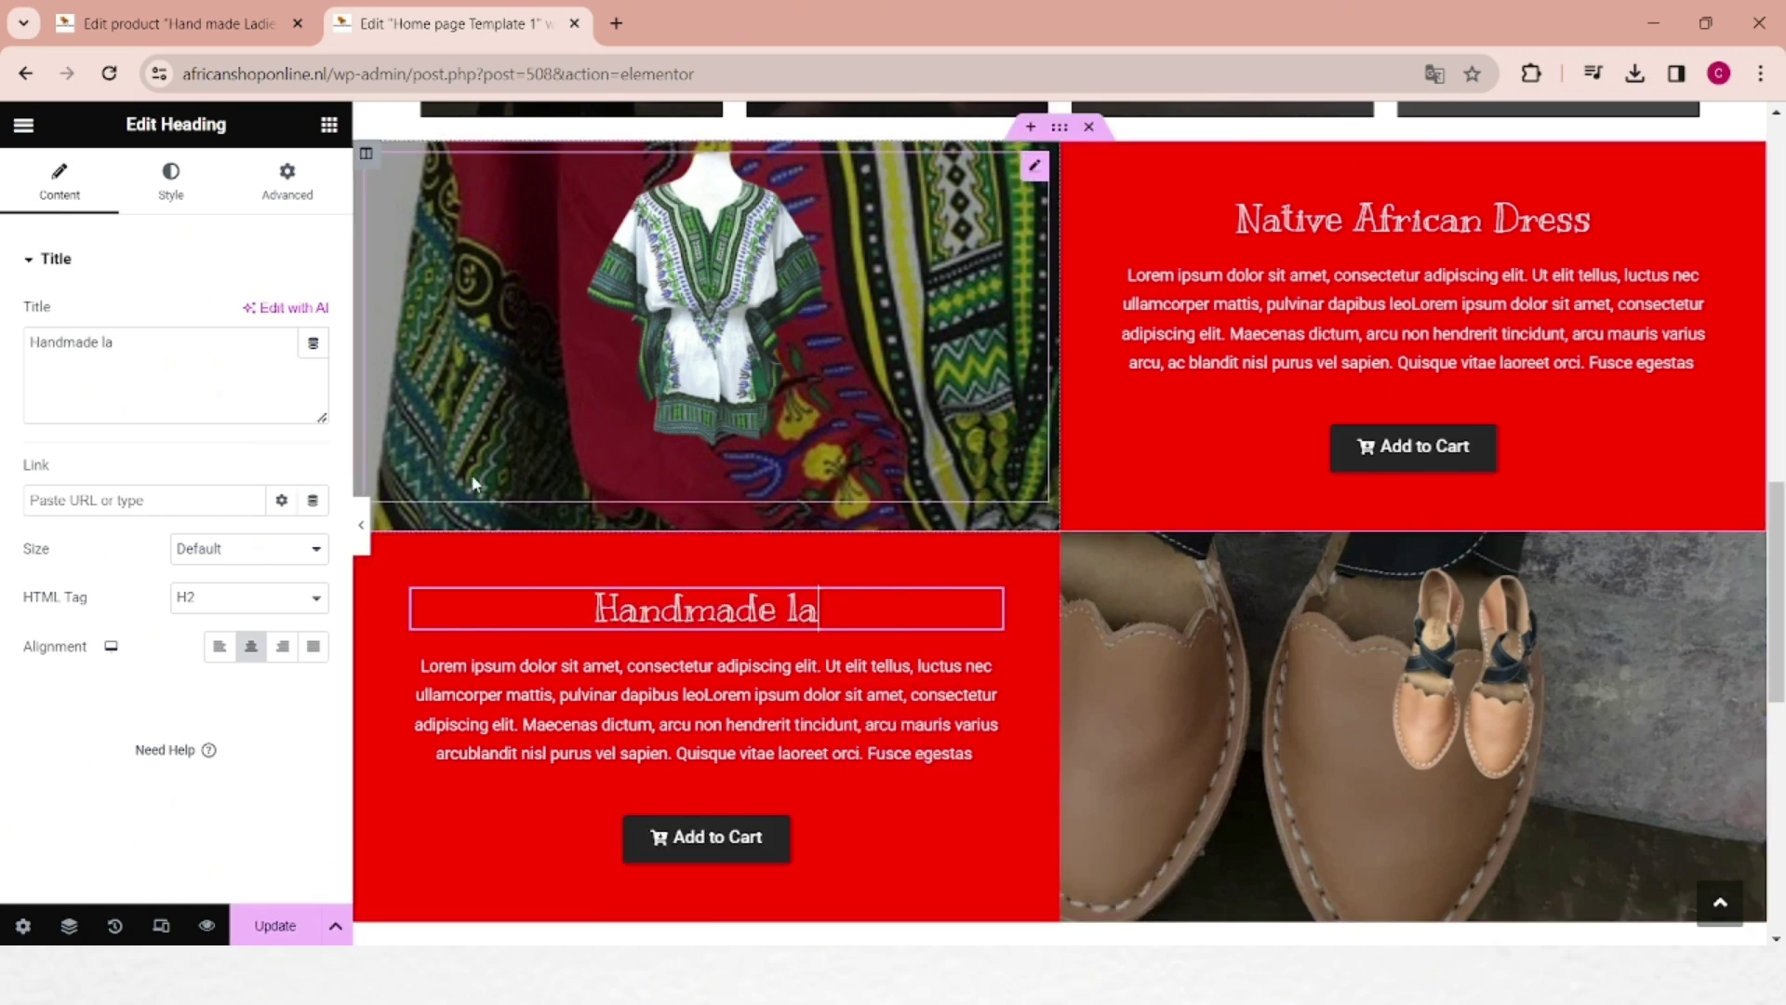
type("dies Sandals")
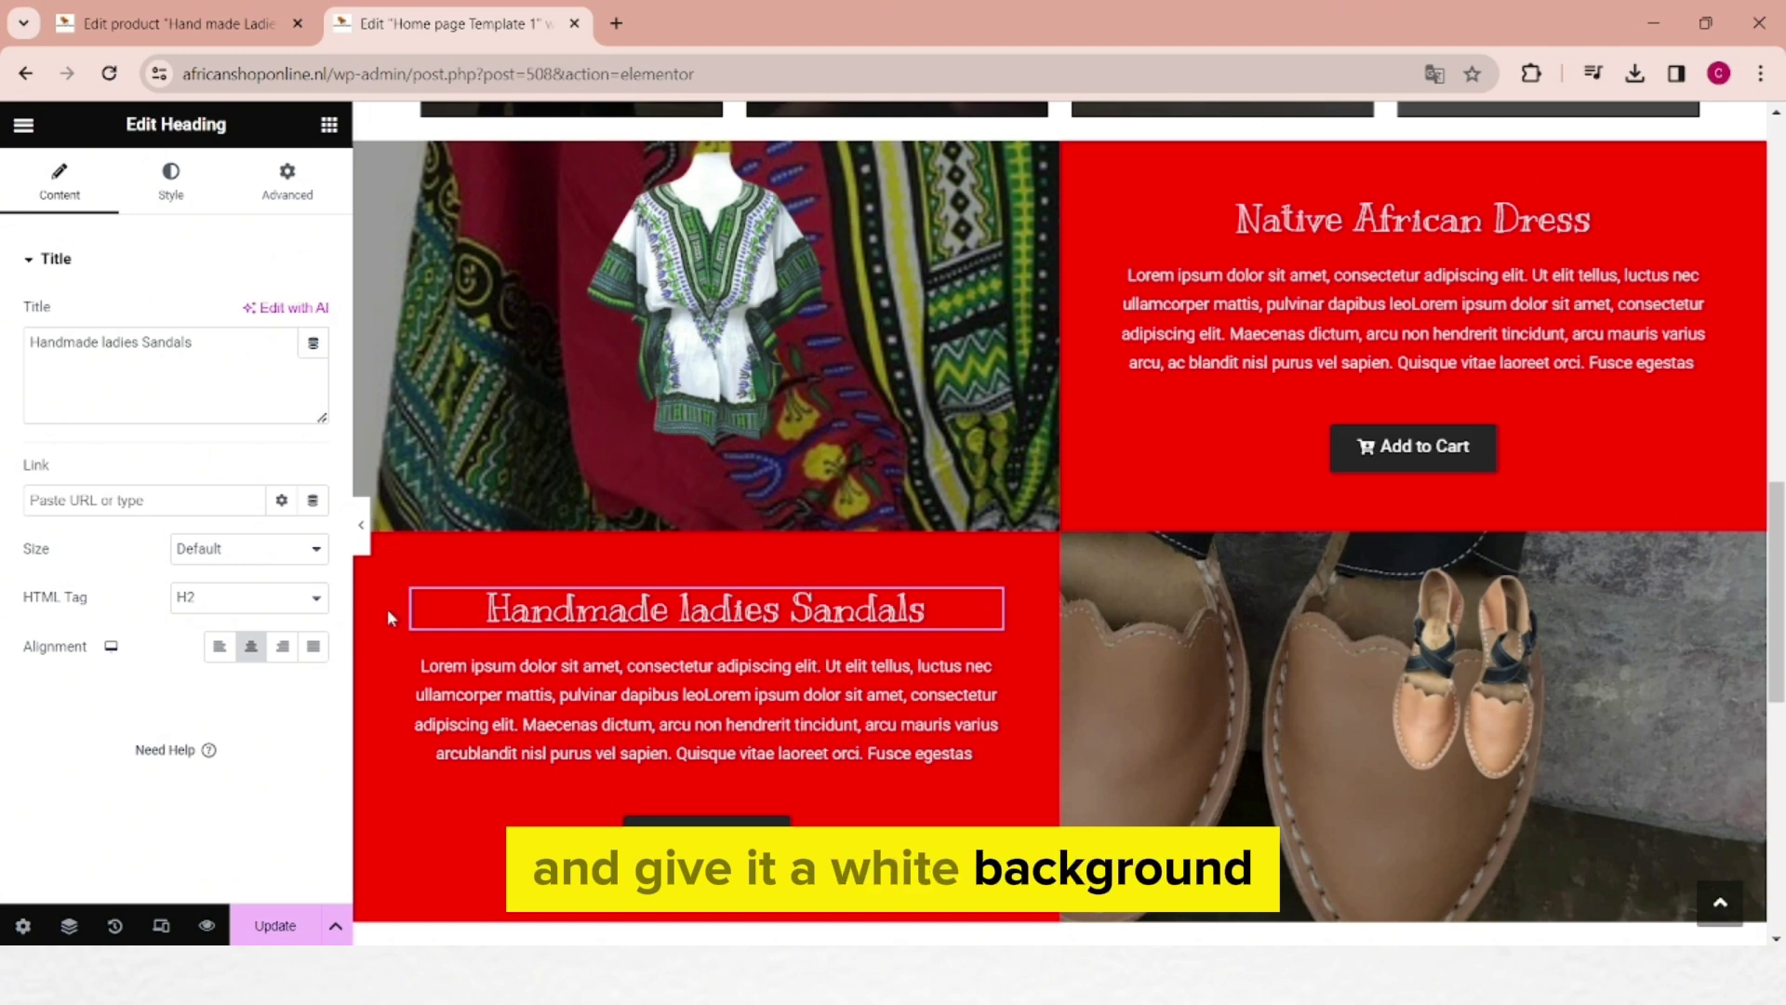
Step: Set the background colour of the Handmade ladies Sandals text column to white (#FFFFFF)
scroll(697, 568, "down", 1)
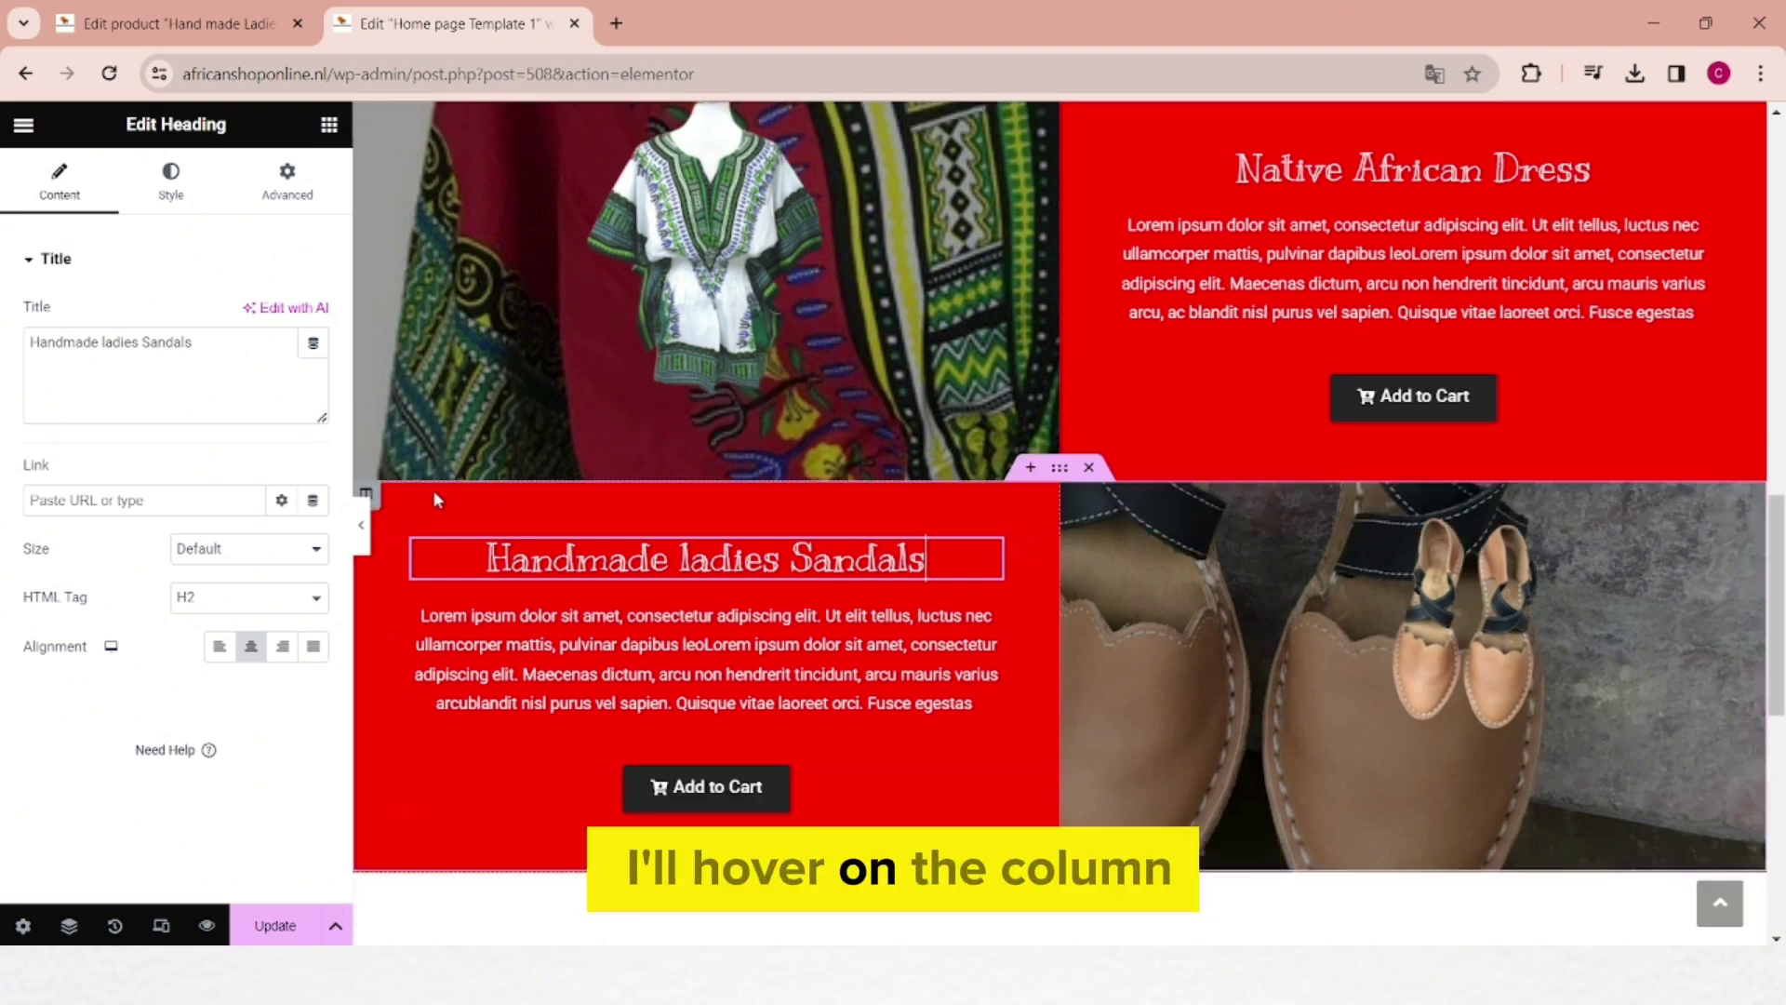
right_click(369, 492)
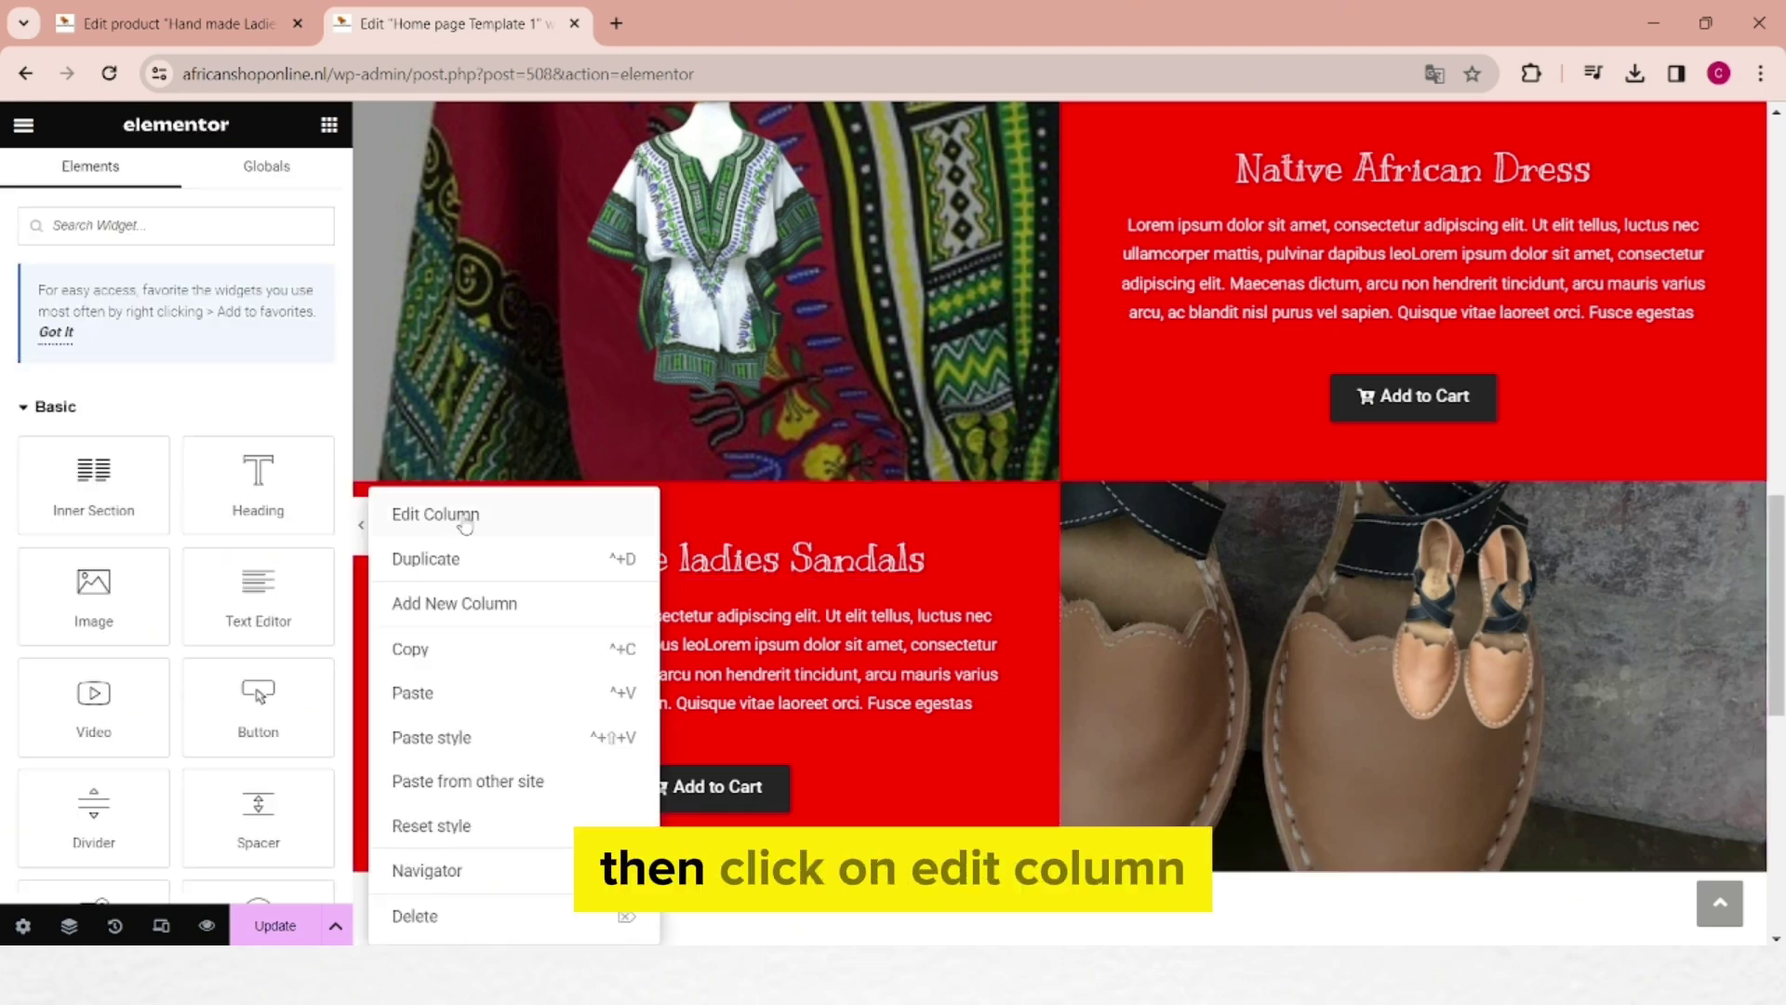
left_click(466, 522)
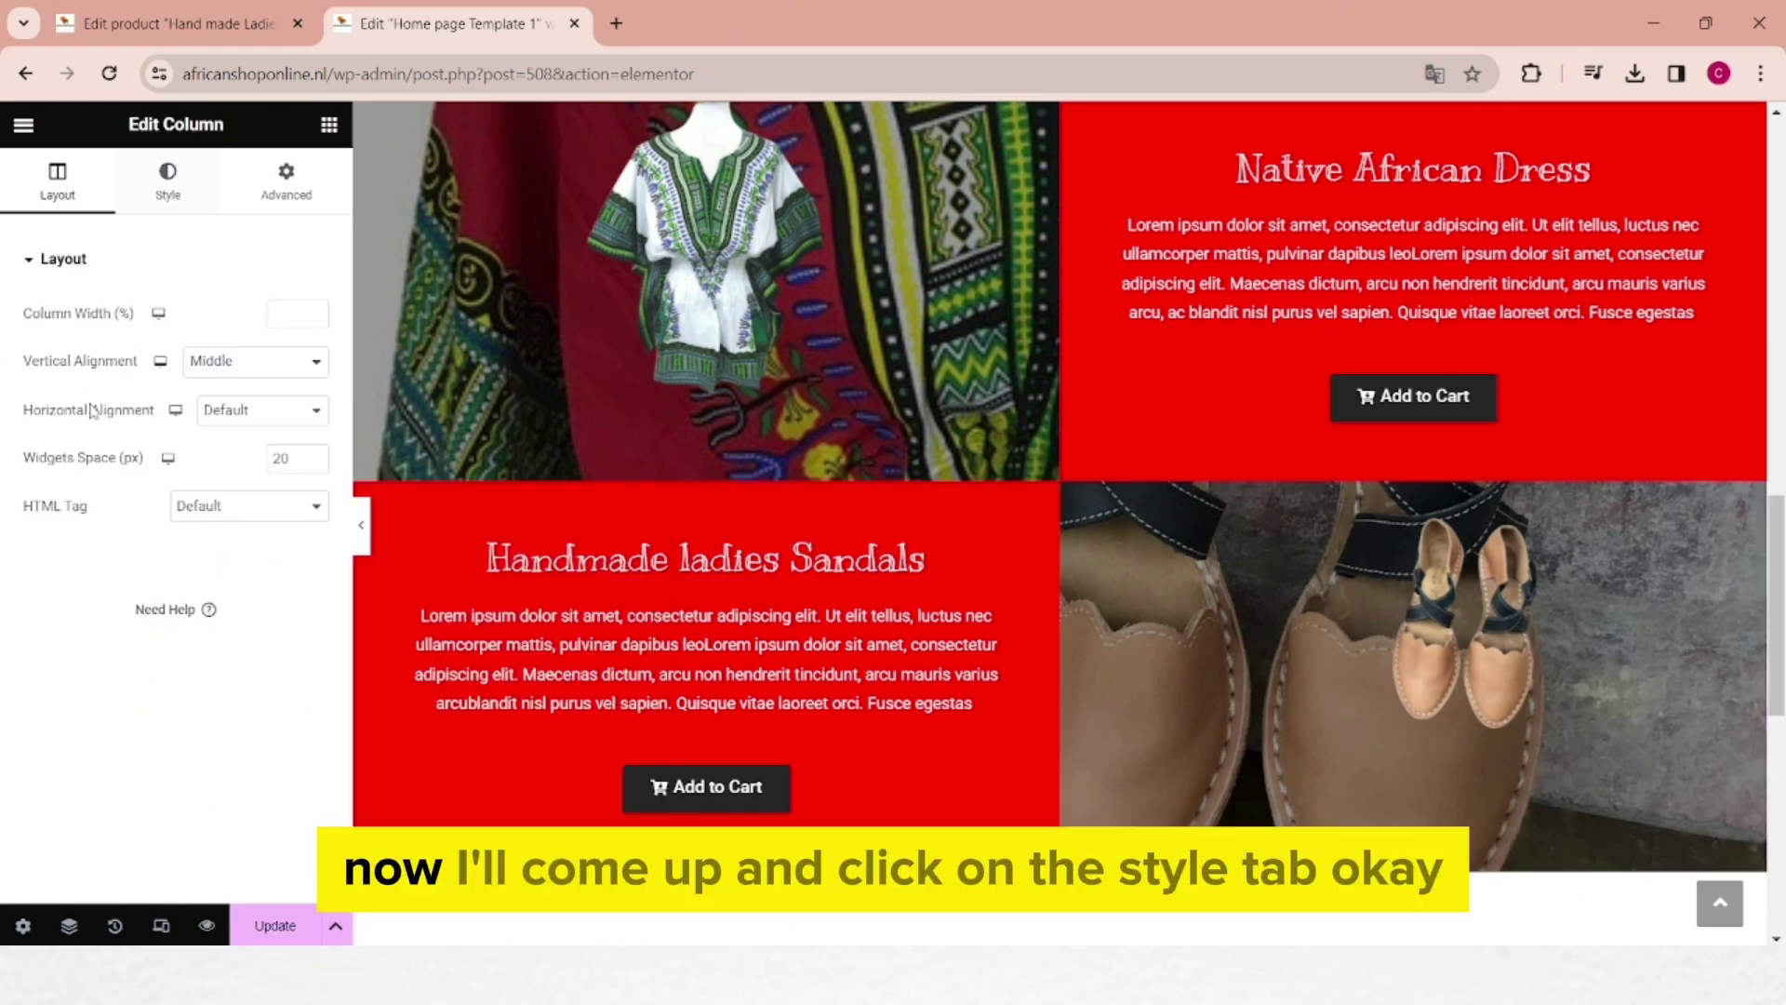
left_click(172, 184)
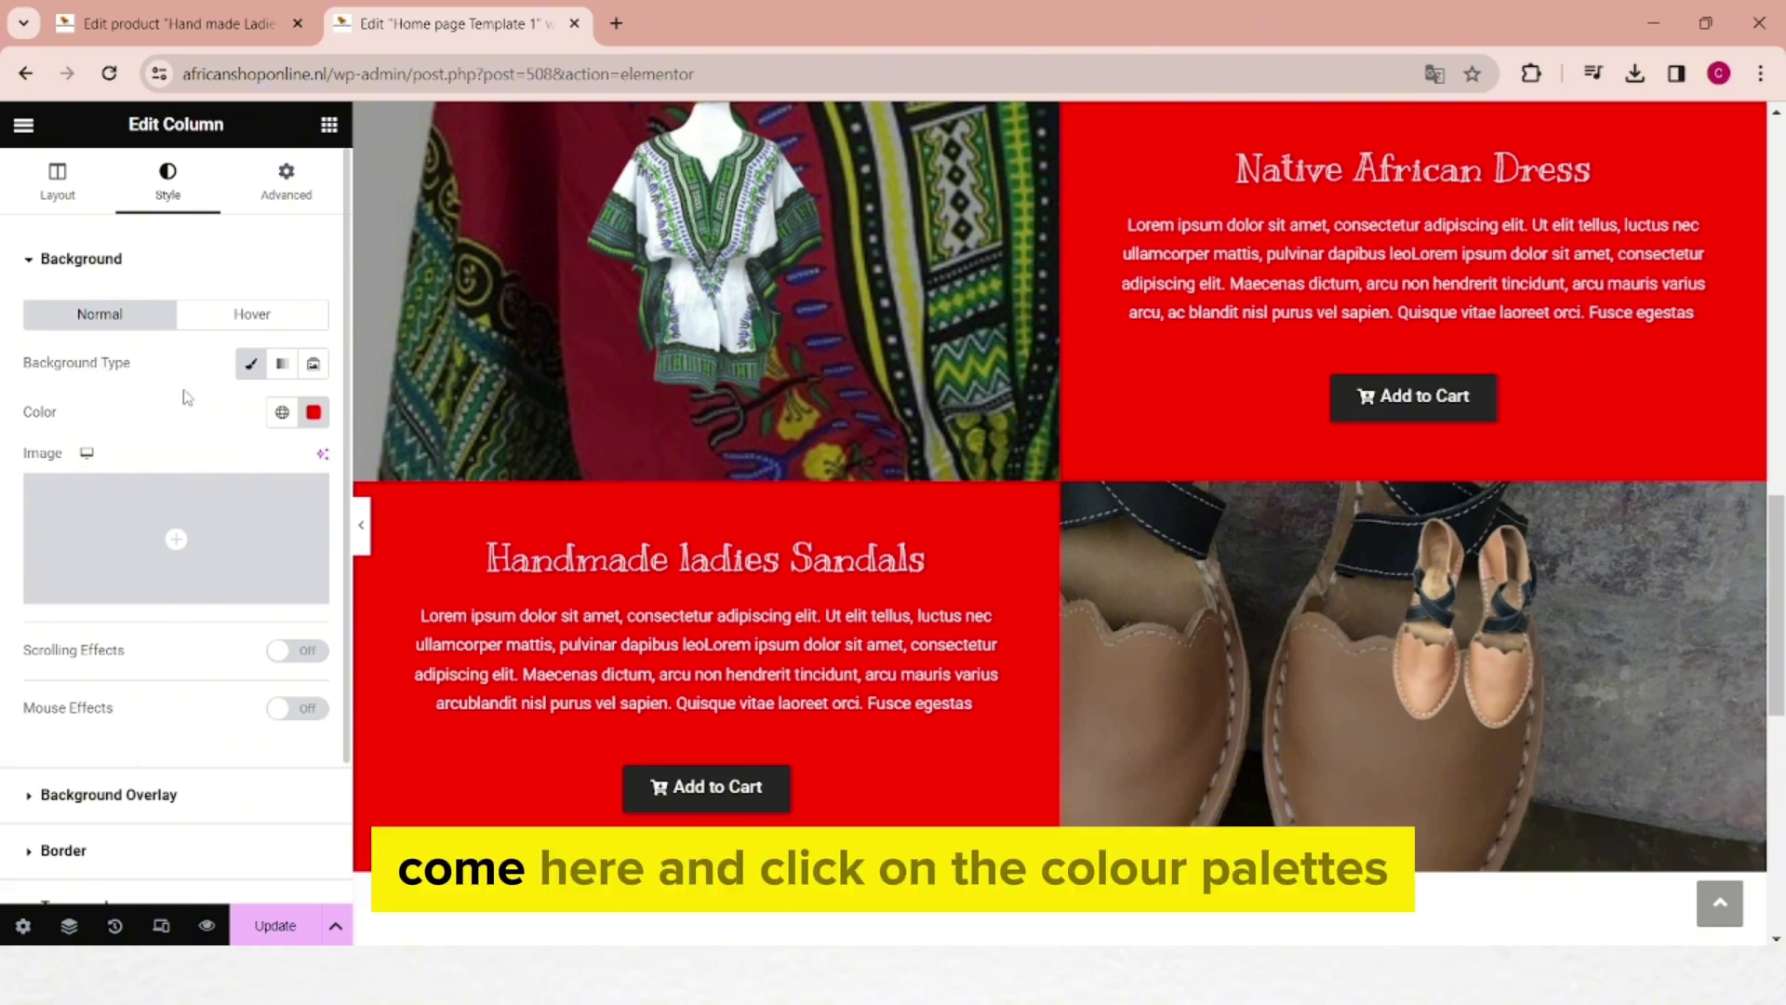
left_click(313, 412)
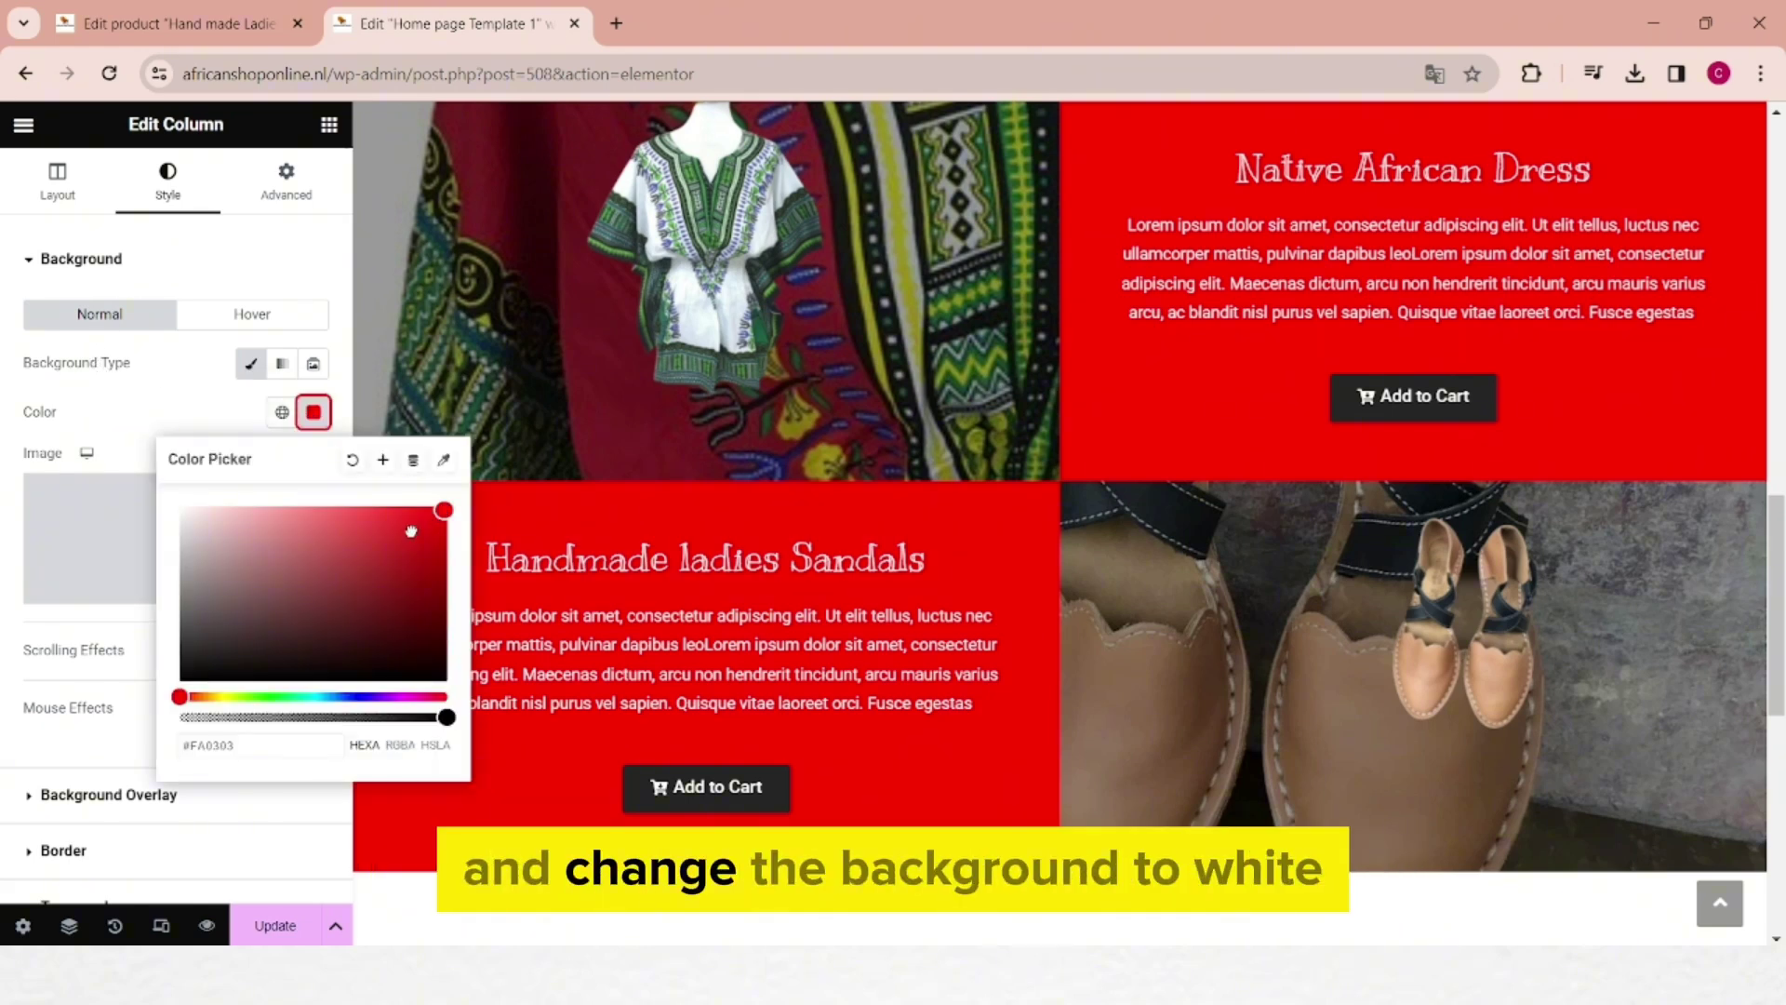
left_click(181, 508)
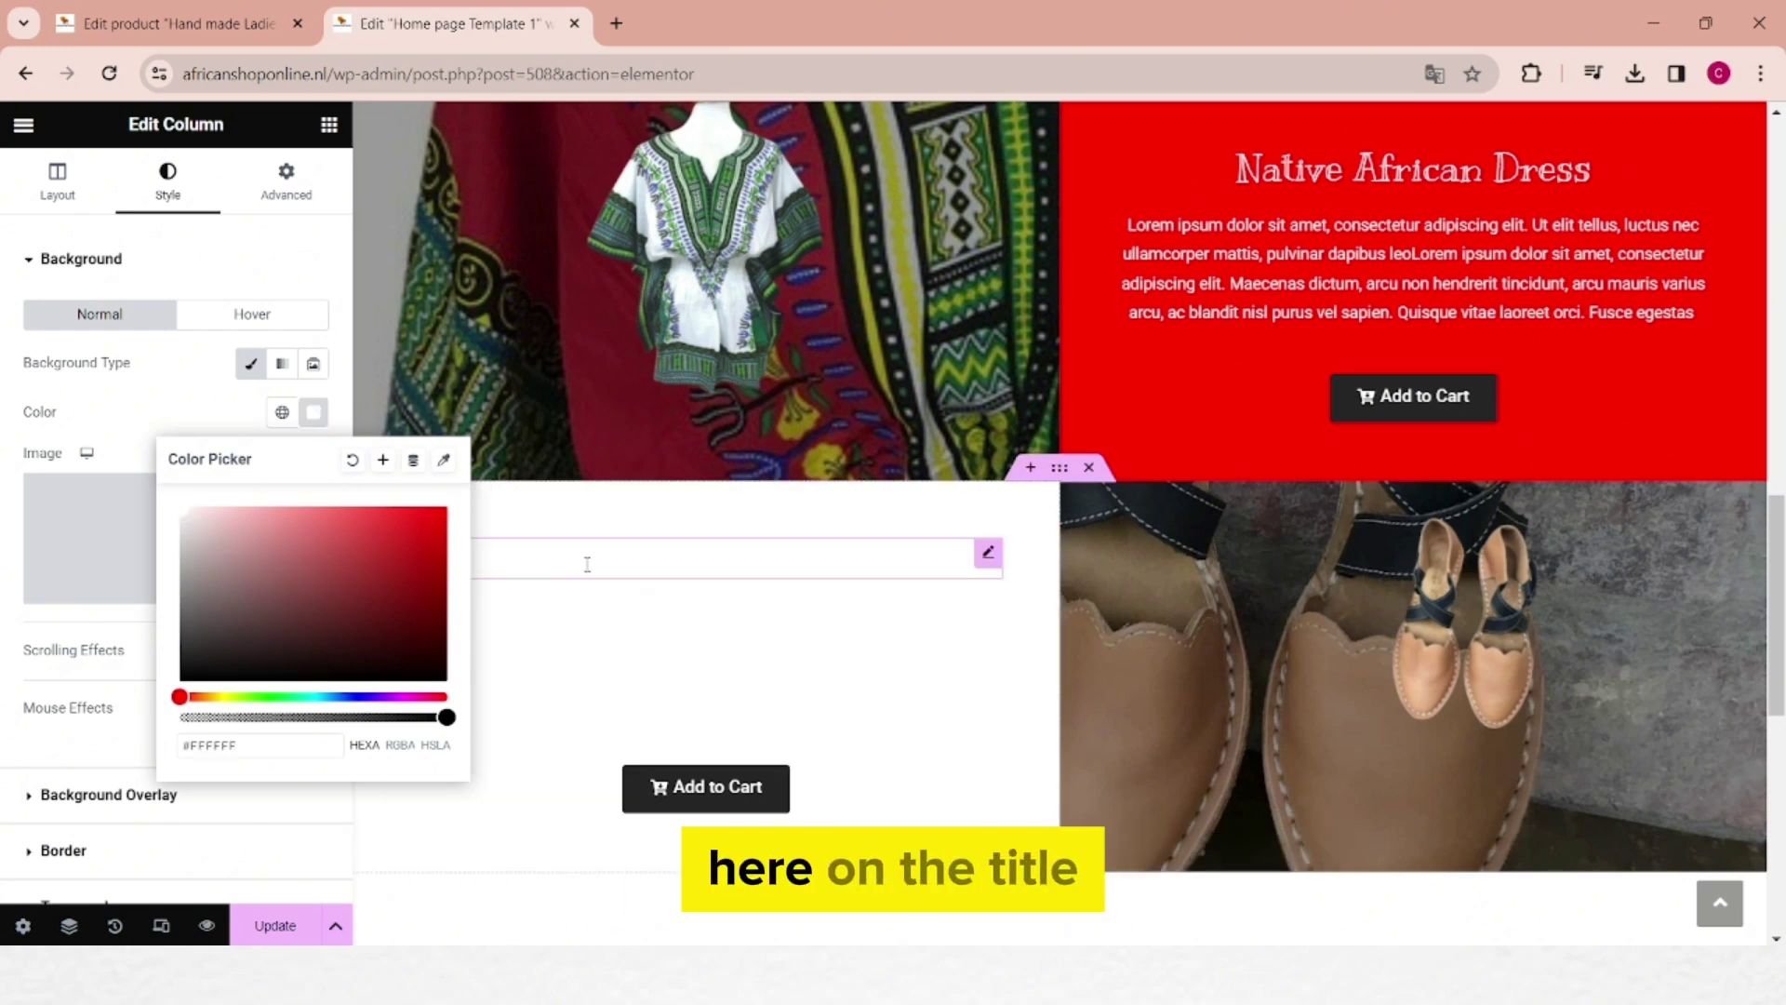
Step: Change the text colour of the "Handmade ladies Sandals" heading to red (#FF2020)
left_click(588, 564)
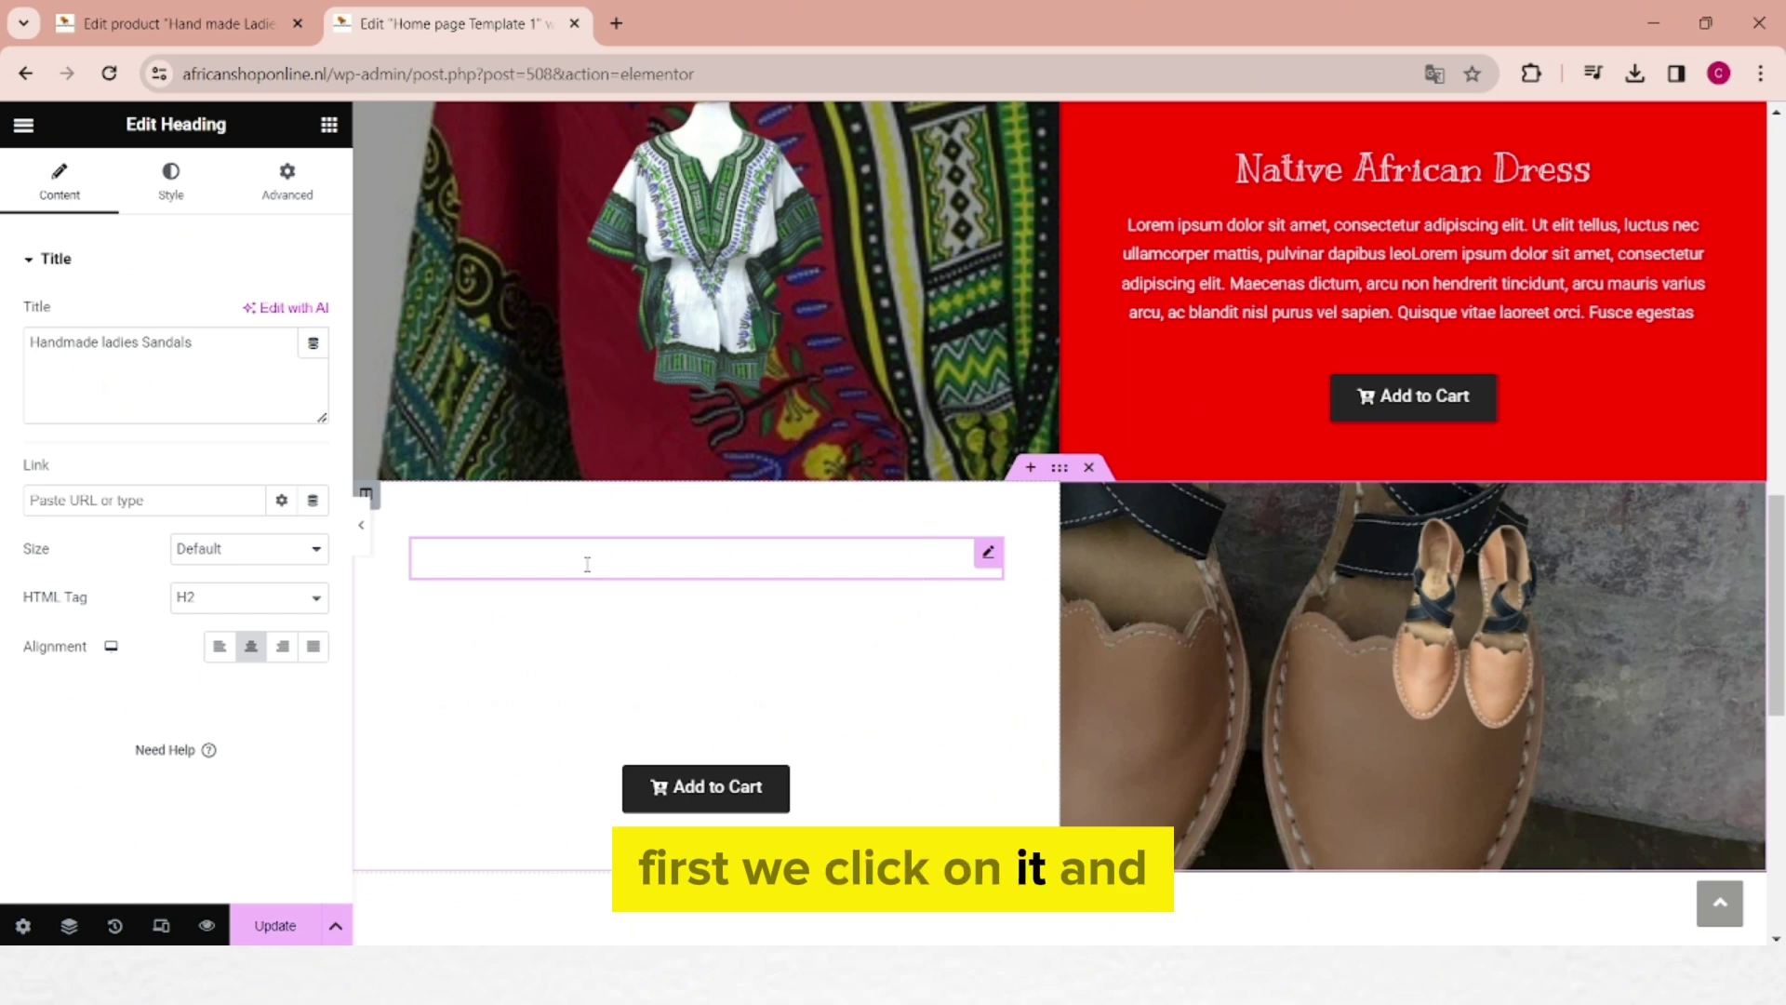
left_click(168, 198)
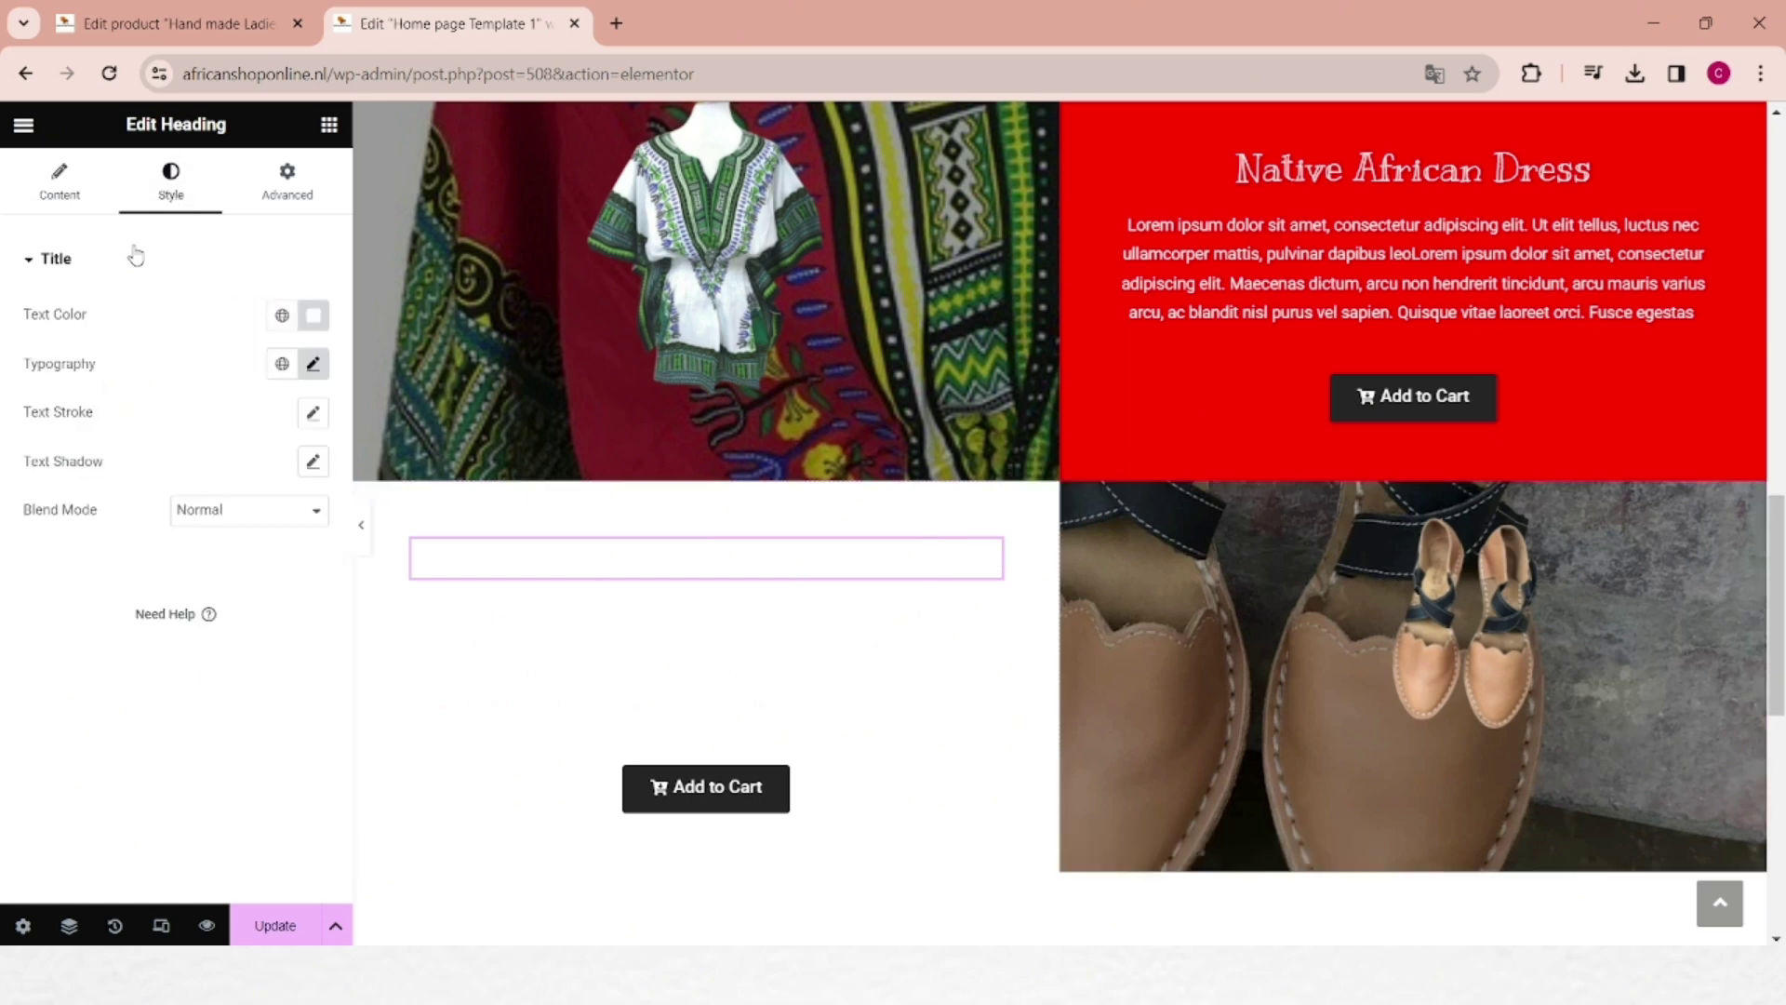
left_click(315, 318)
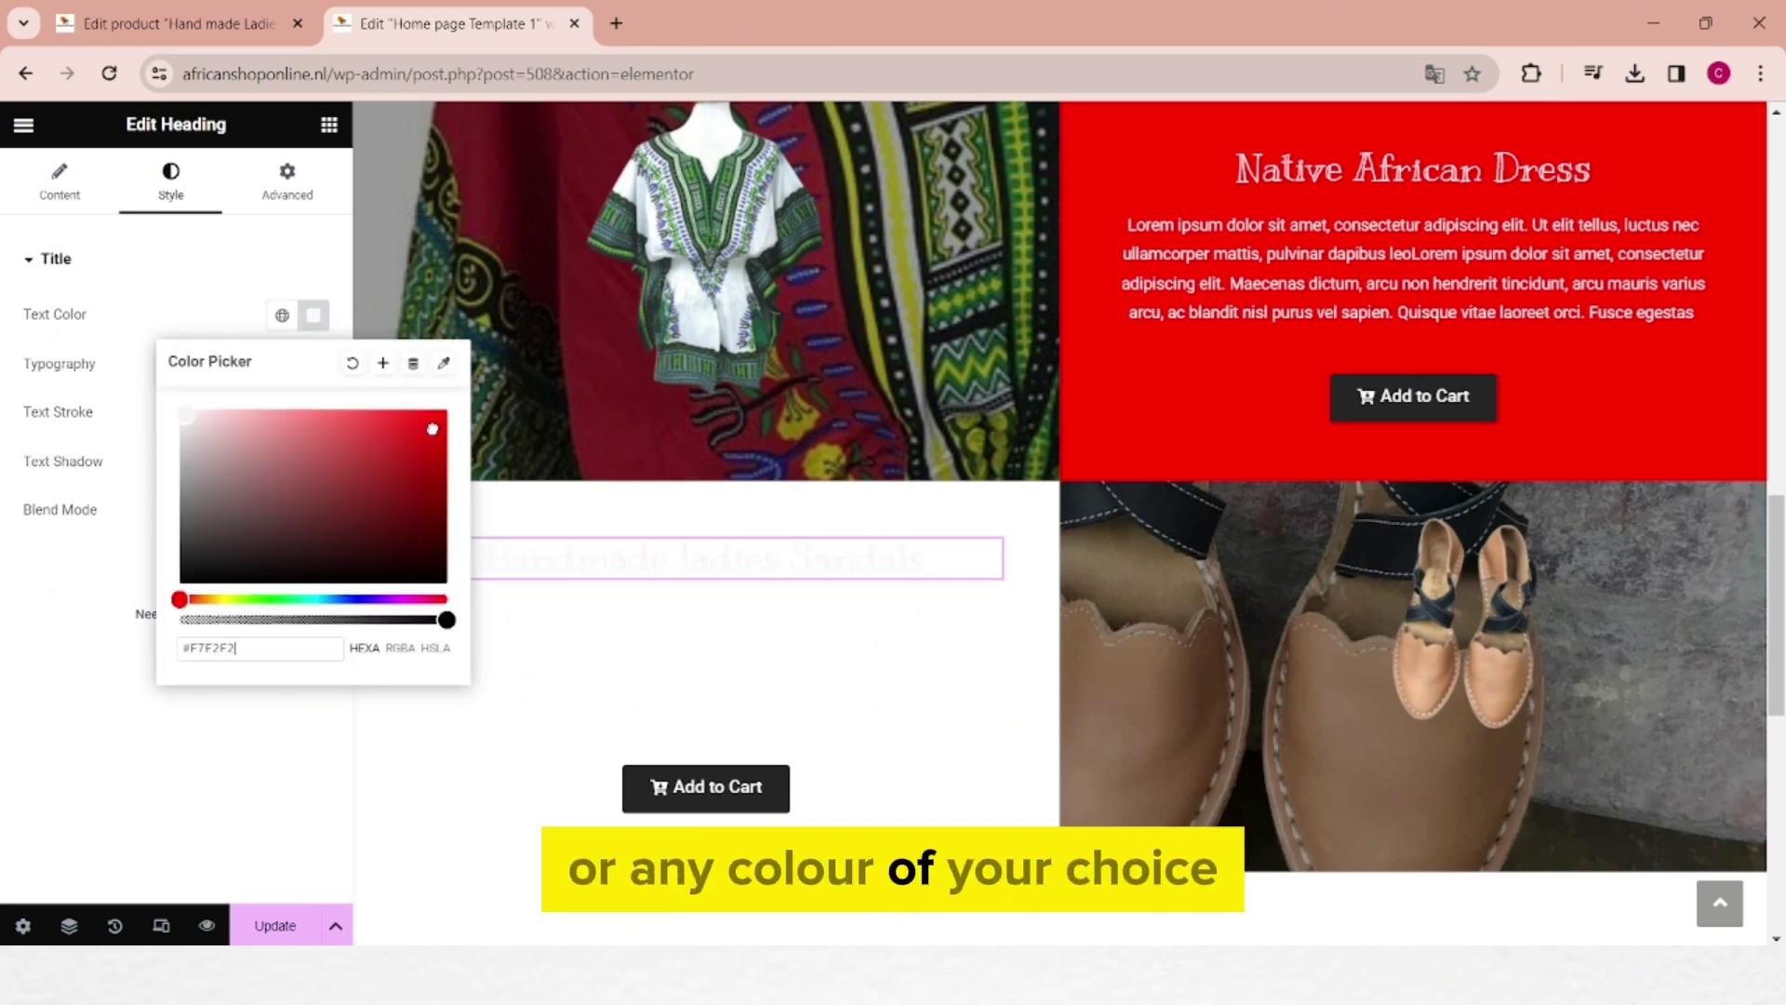
left_click(414, 411)
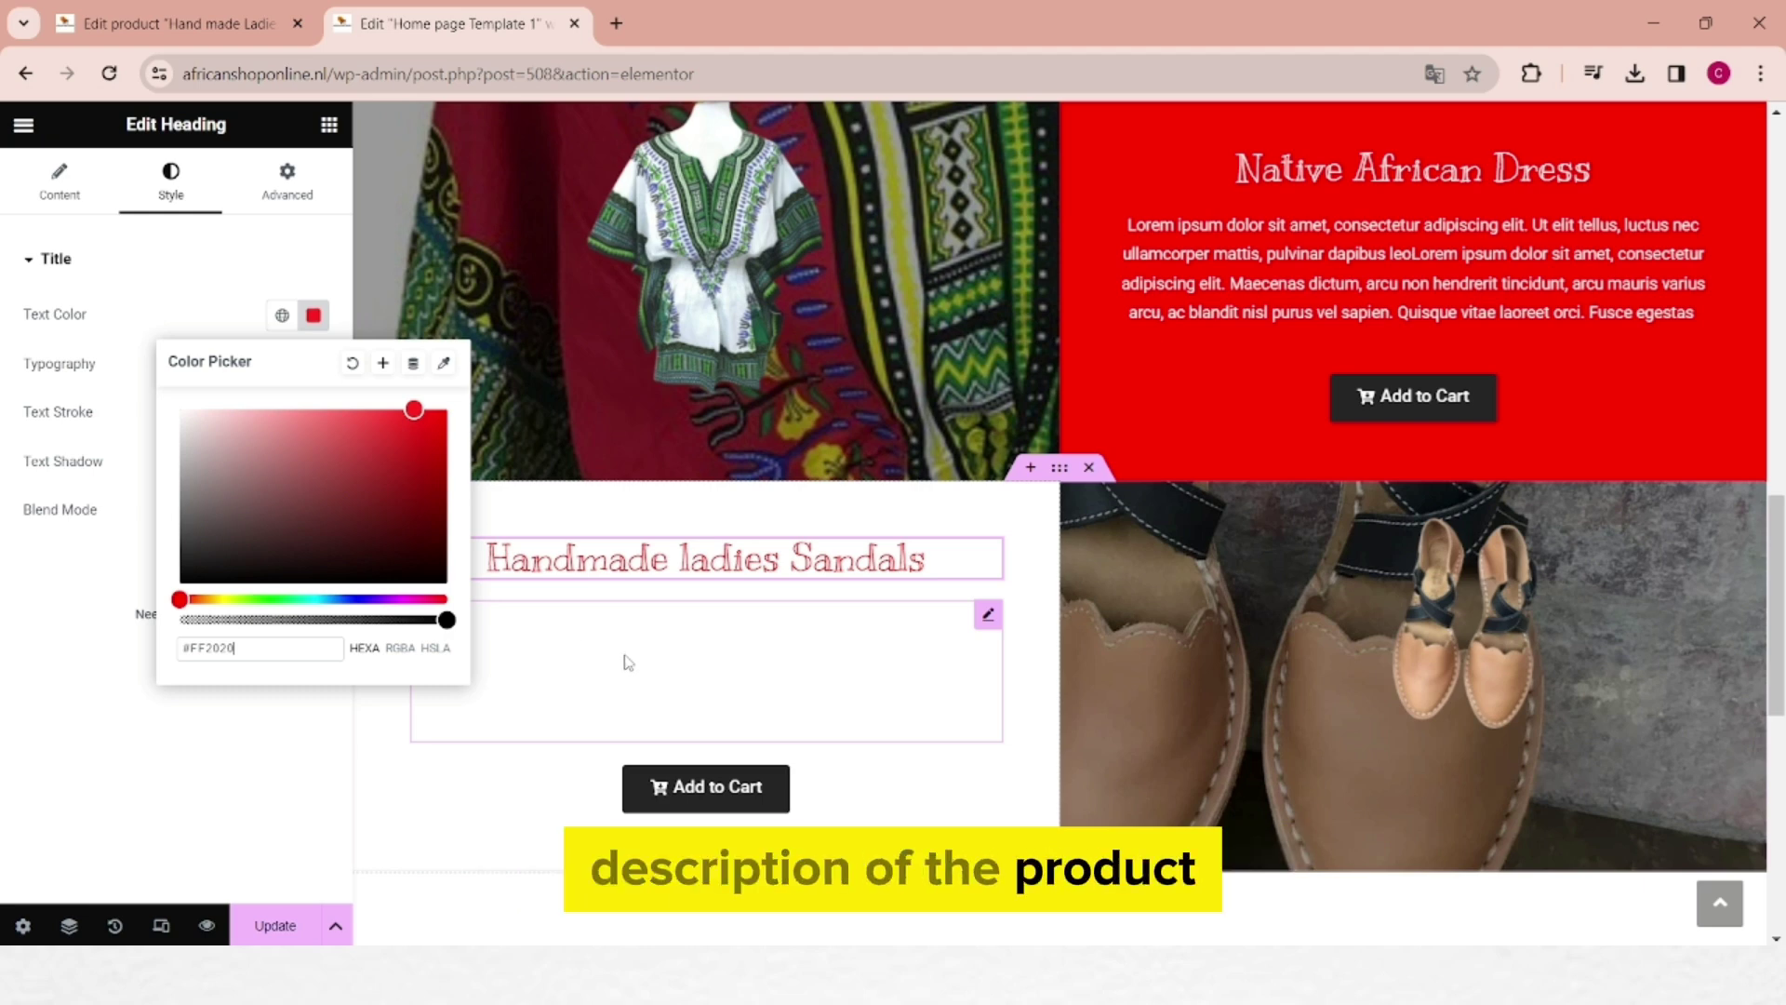
Step: Change the text colour of the description under the sandals heading to black (#000000)
left_click(628, 662)
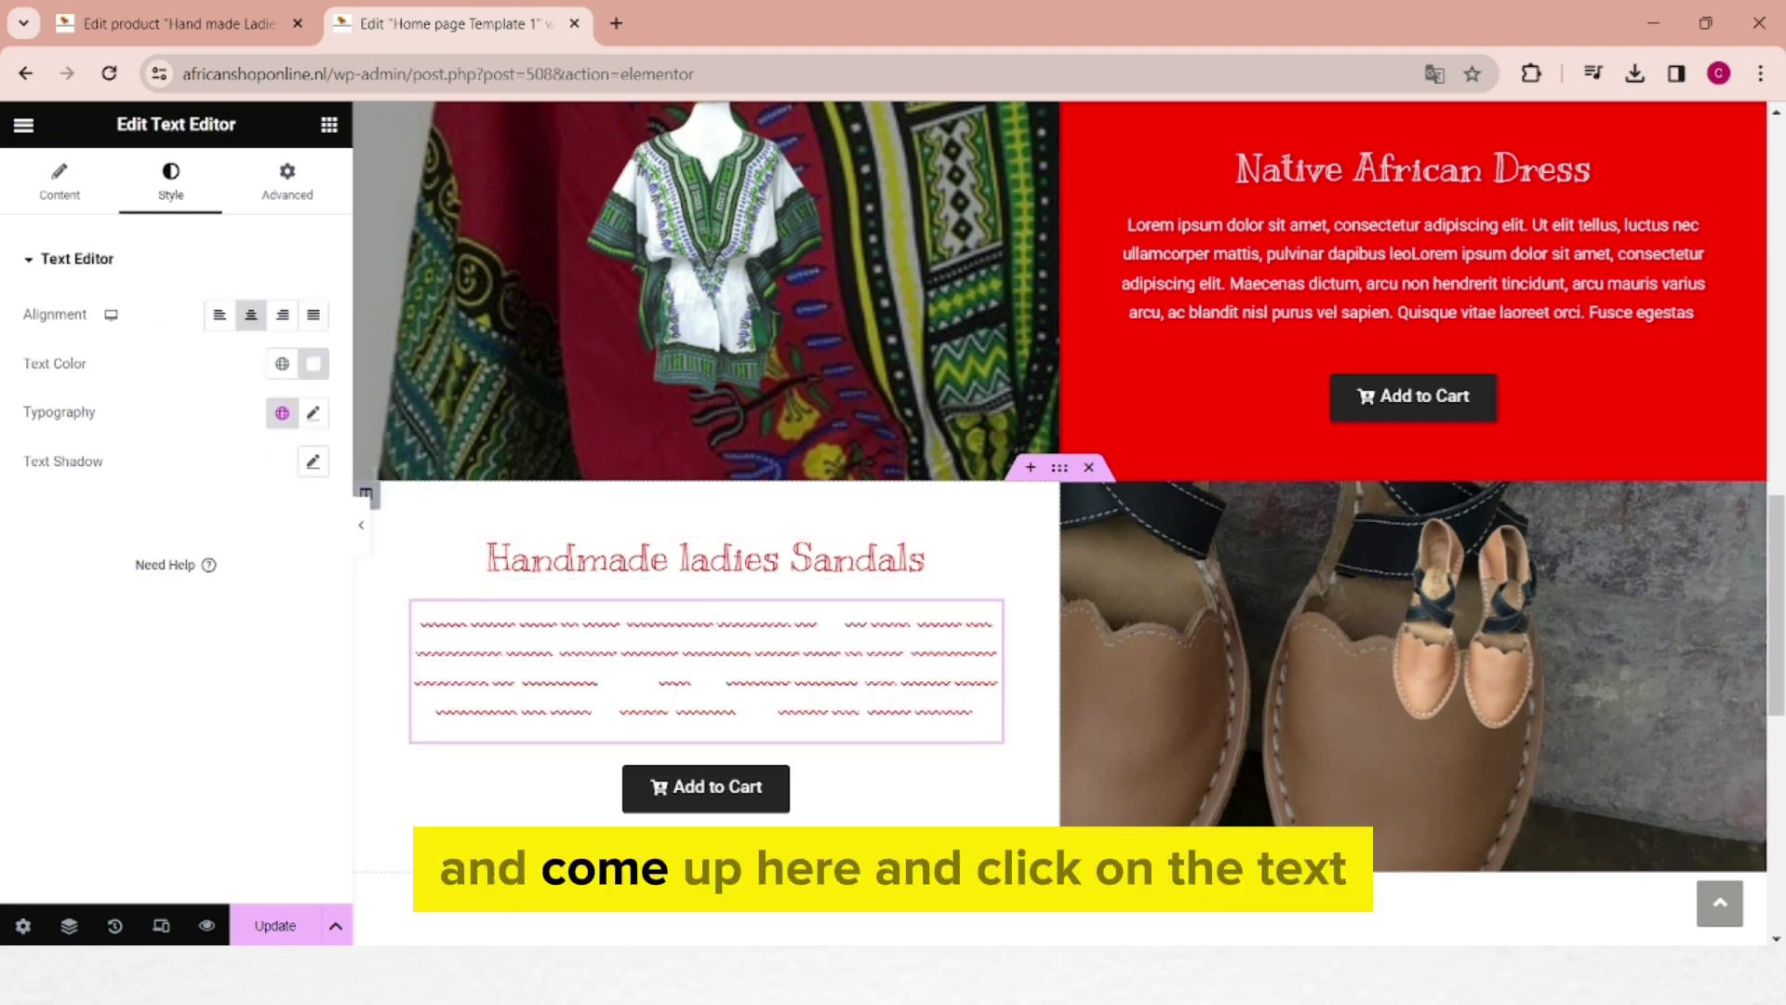
left_click(316, 368)
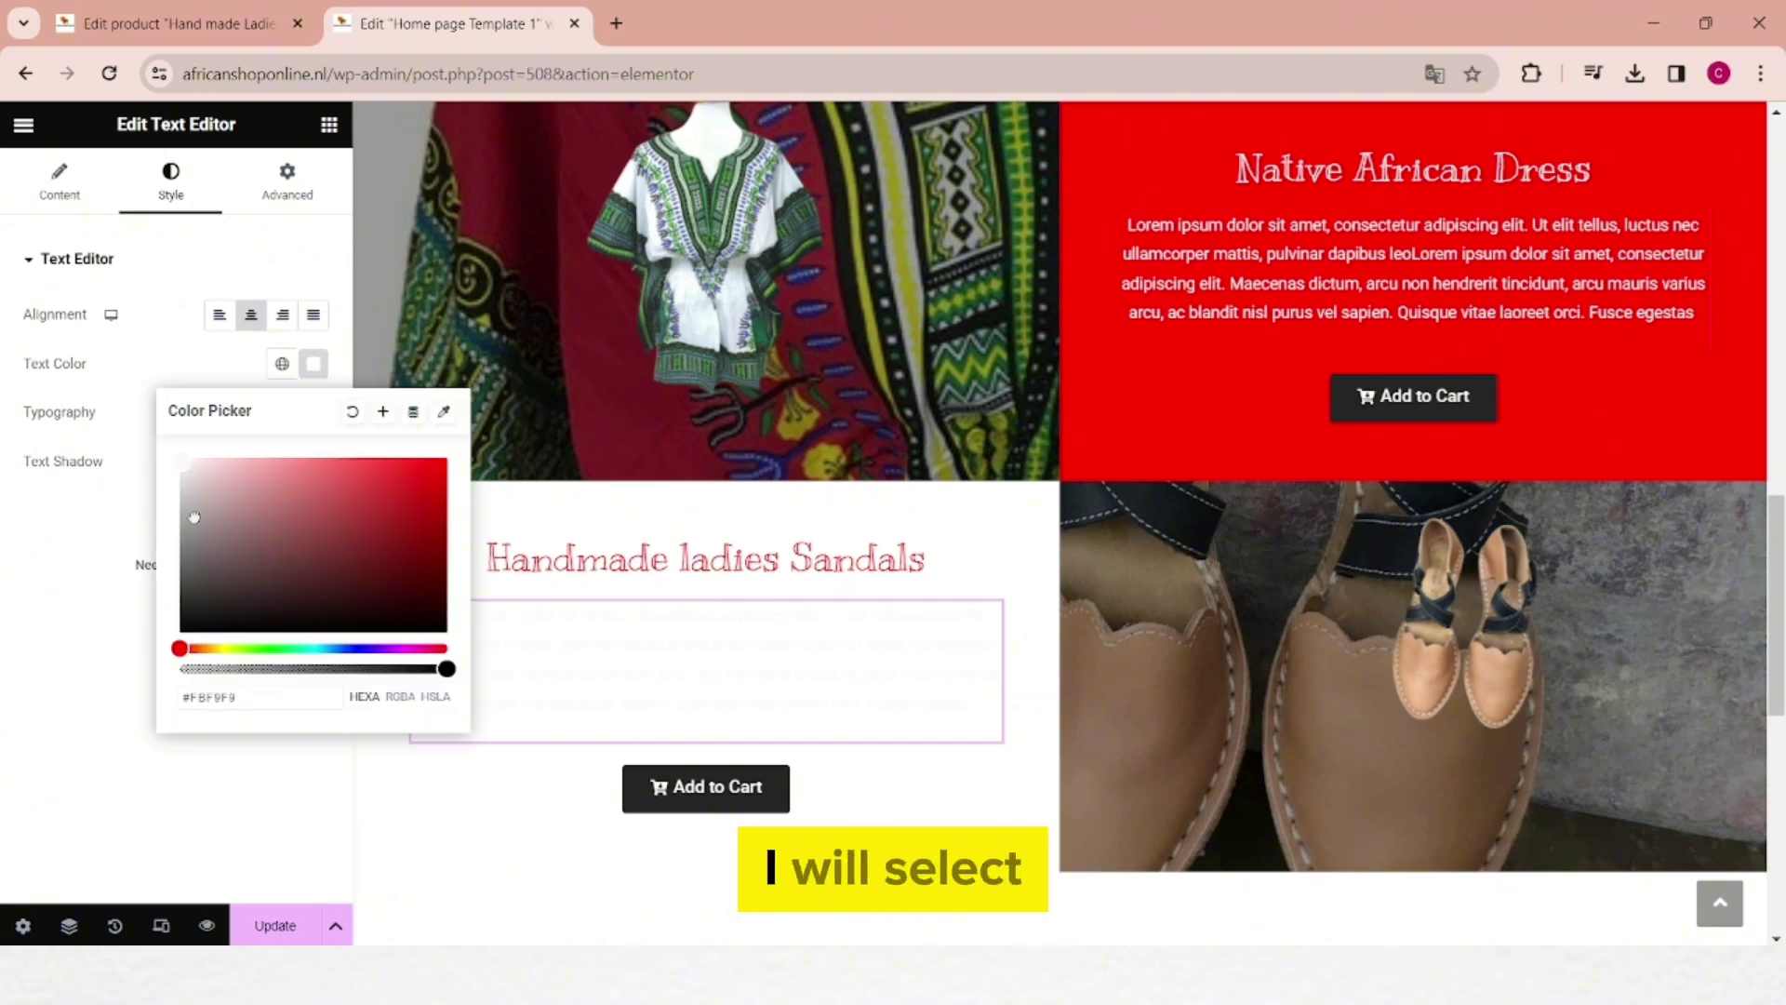
left_click_drag(181, 459, 174, 648)
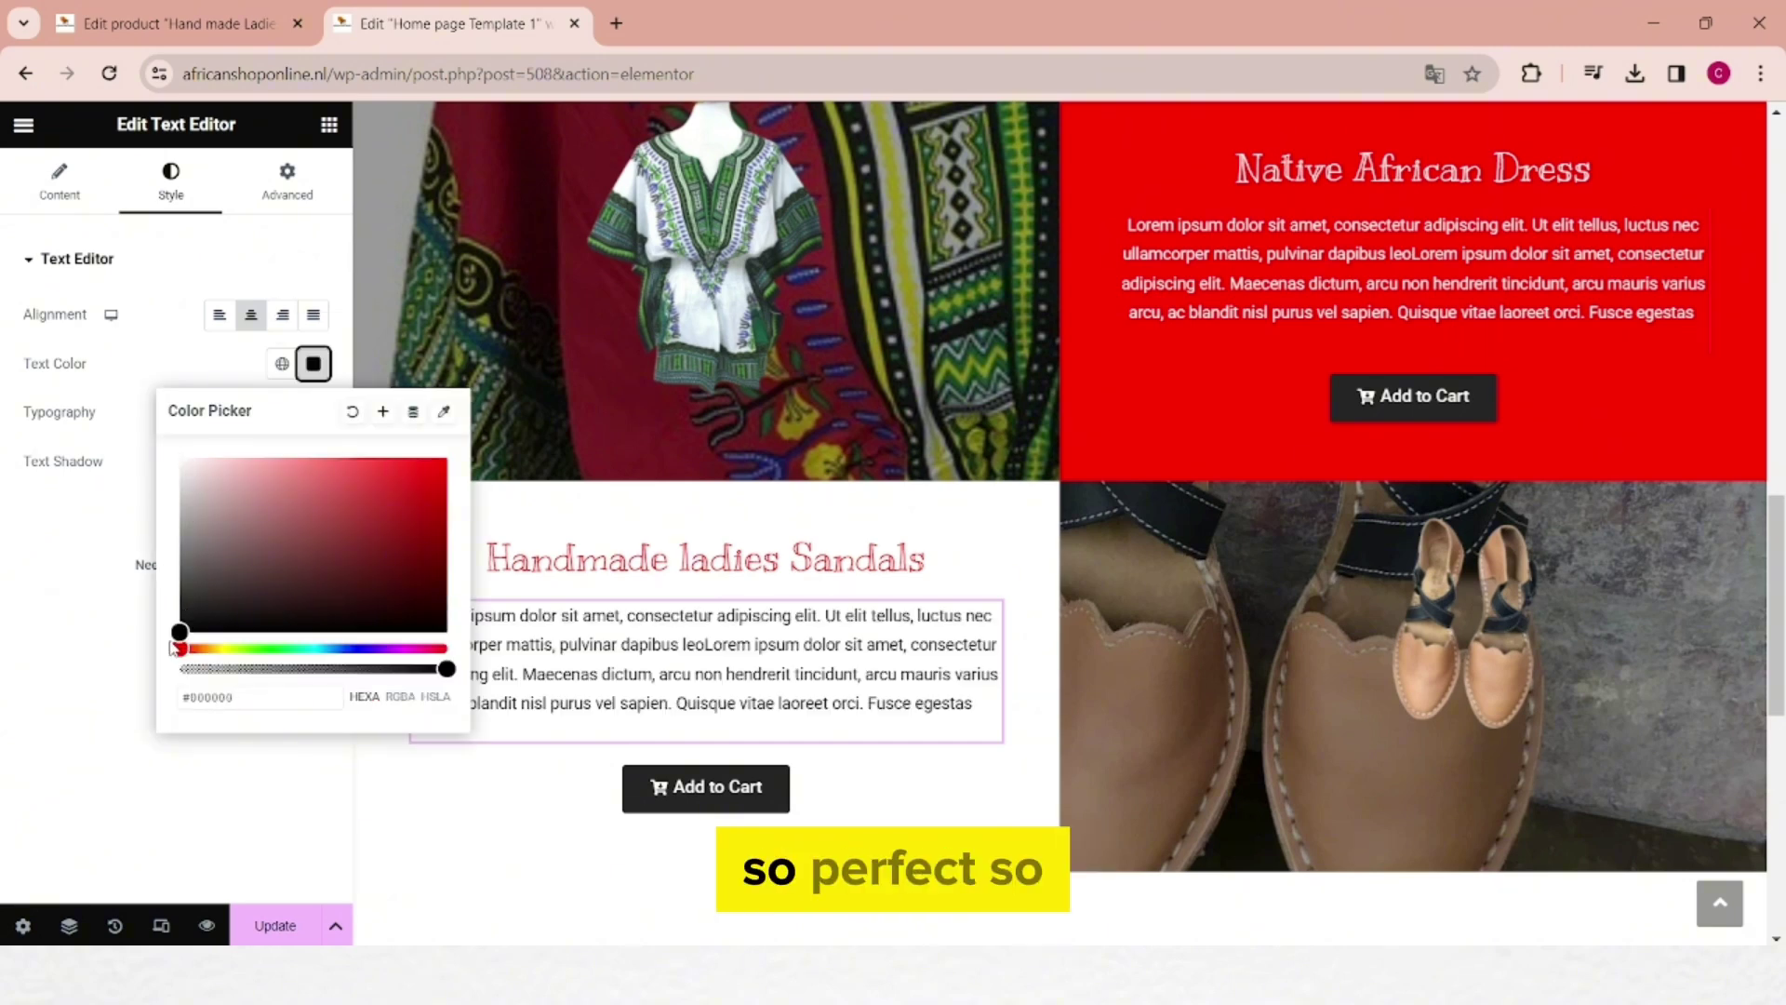
left_click(930, 790)
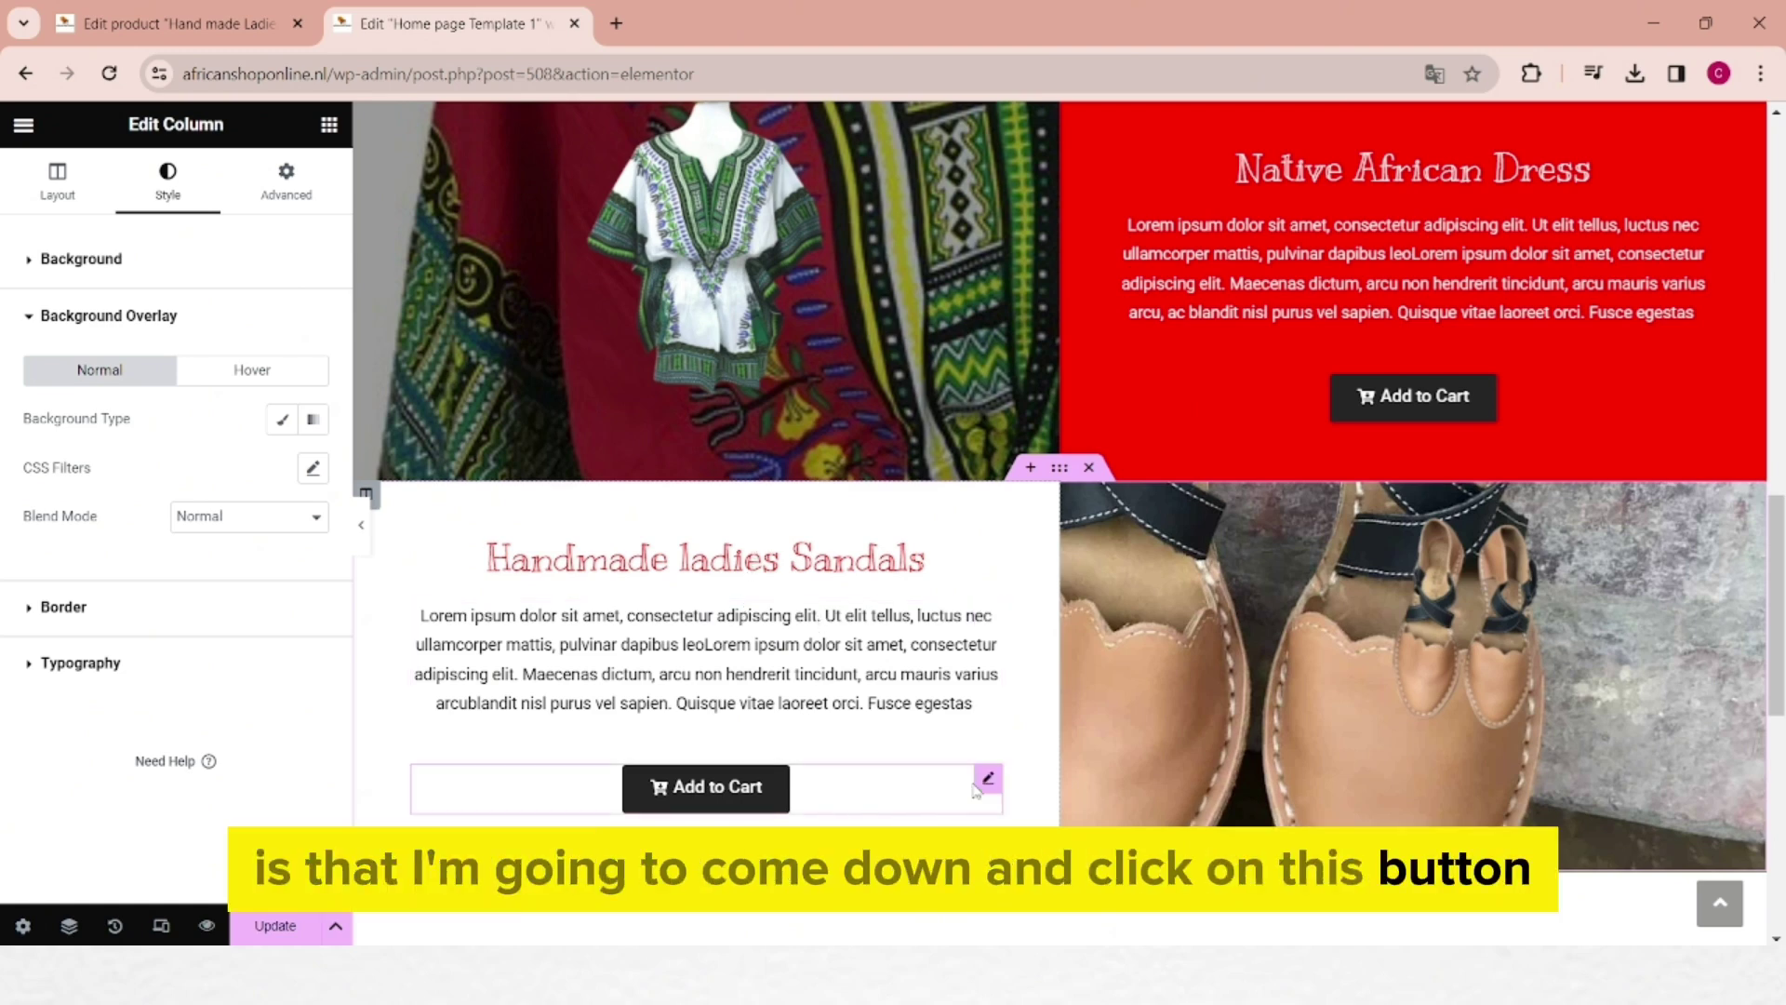
Step: Assign the product Hand made Ladies Sandals to the Add to Cart button in the sandals section
left_click(975, 789)
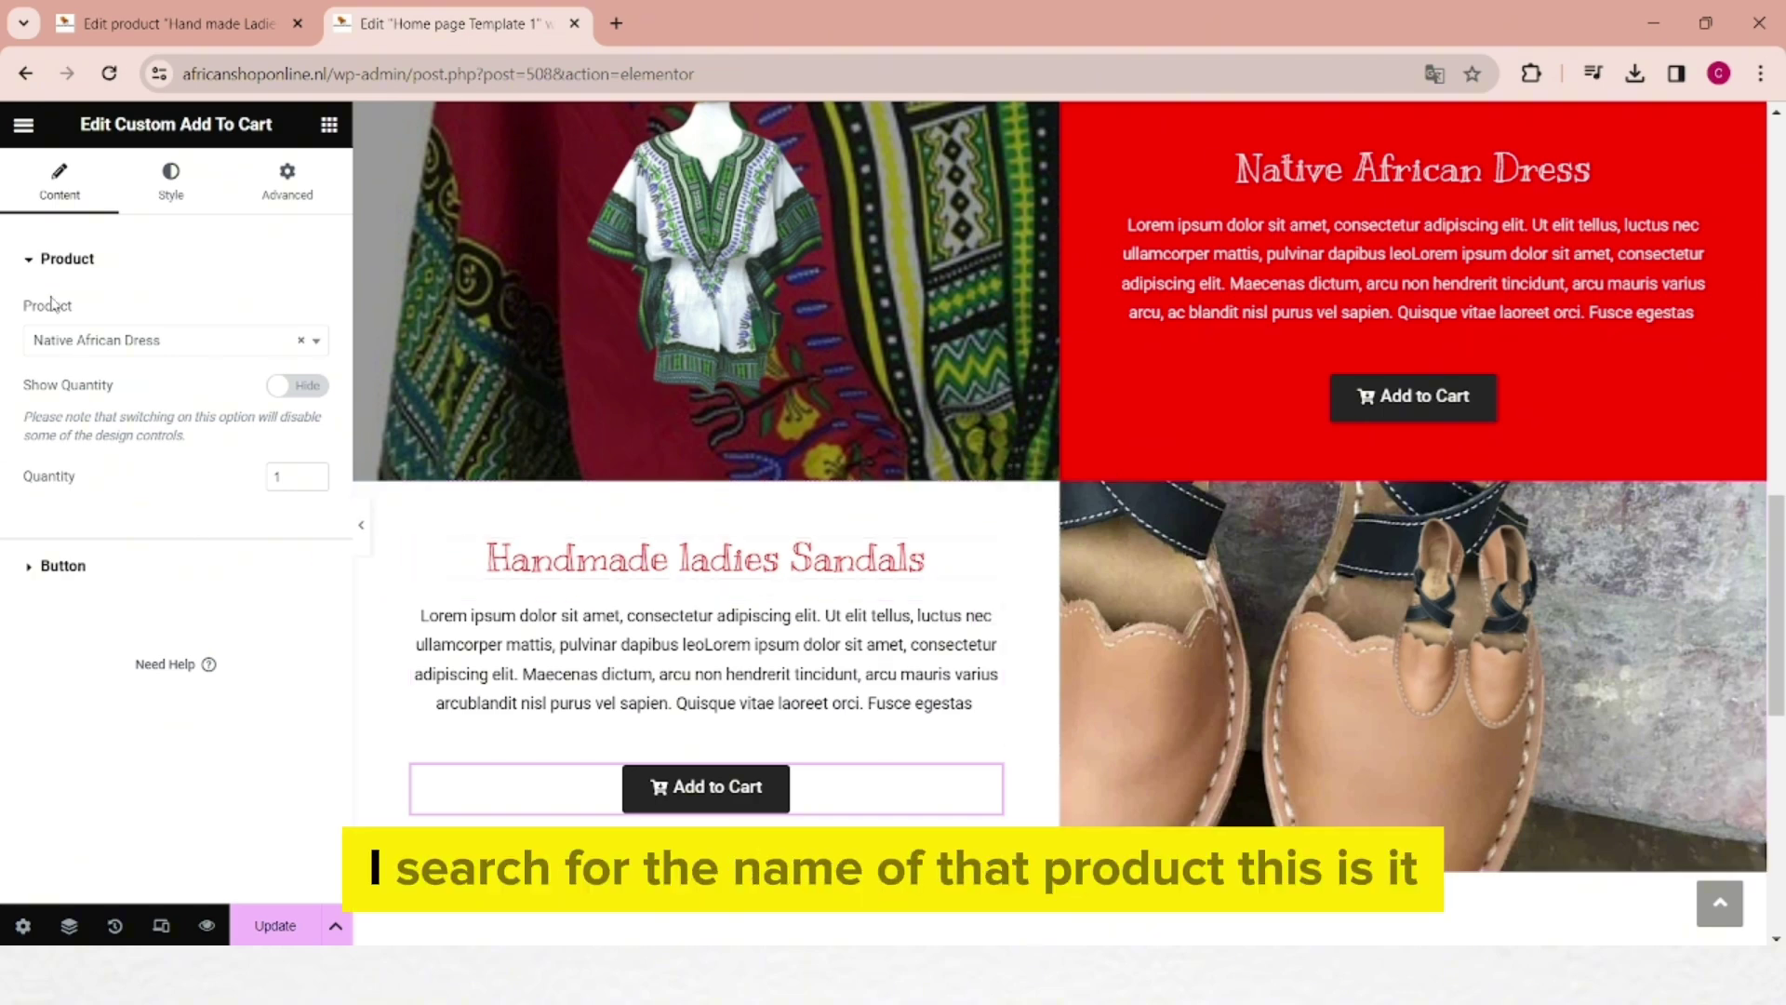
left_click(168, 342)
type("Hand")
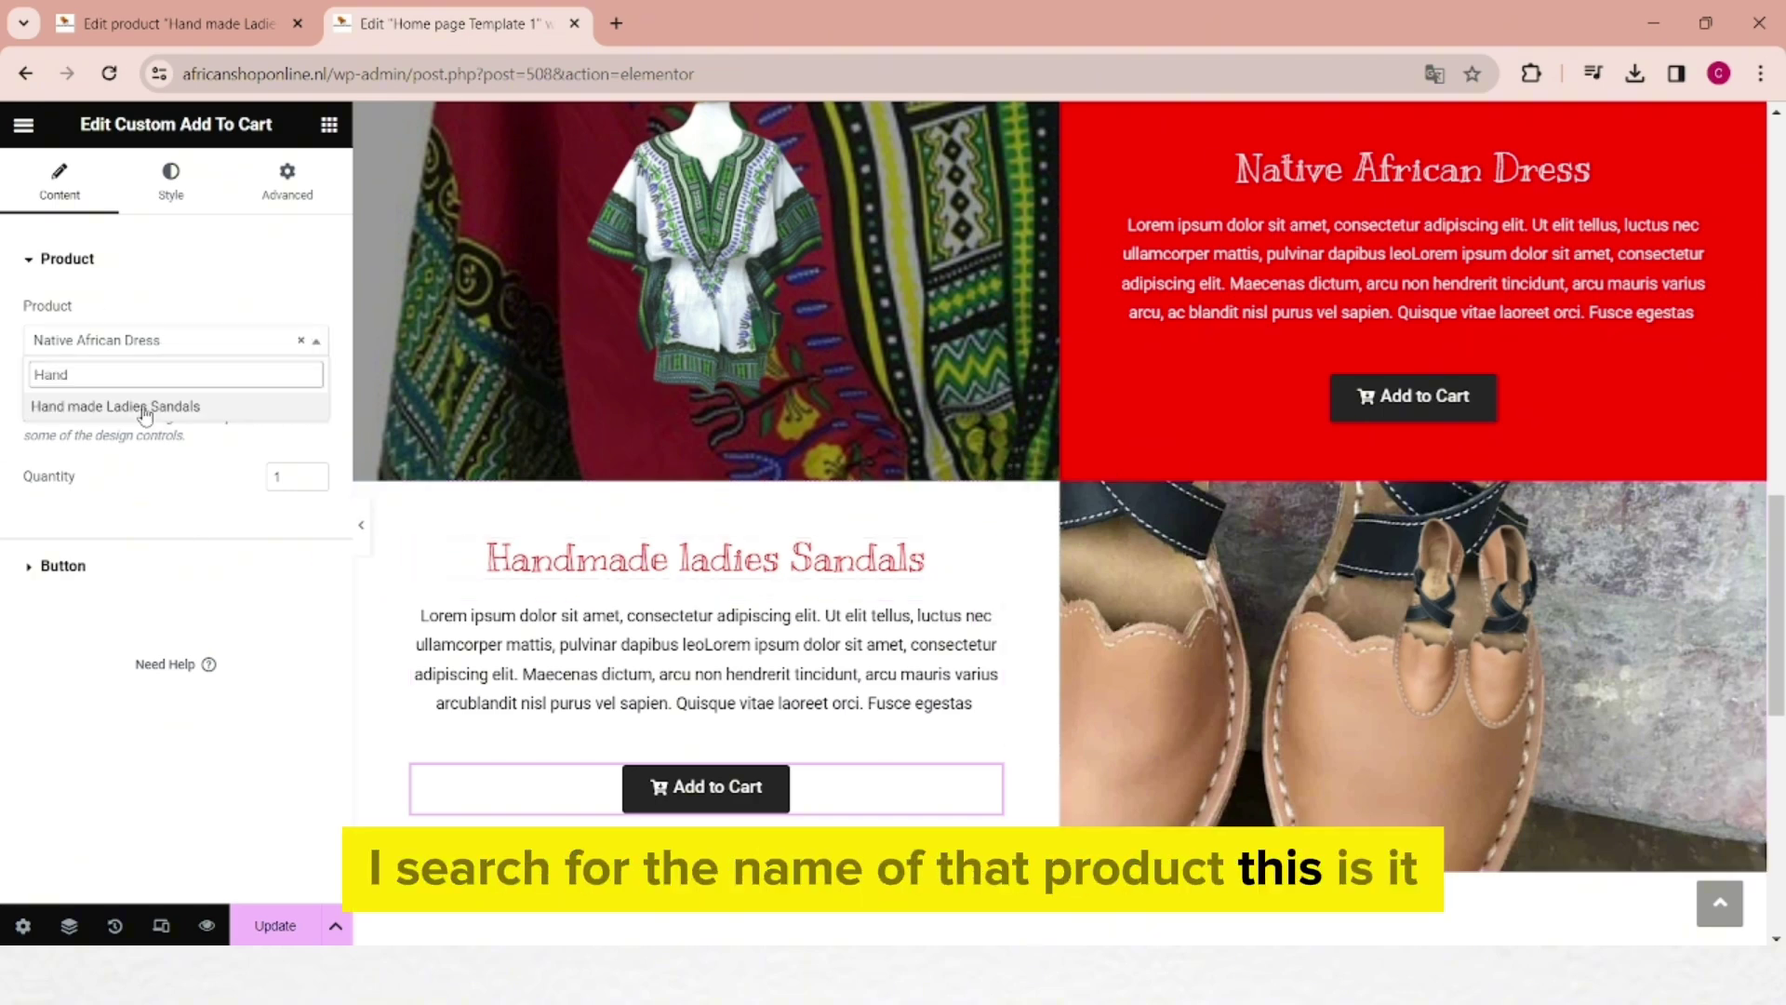
left_click(174, 408)
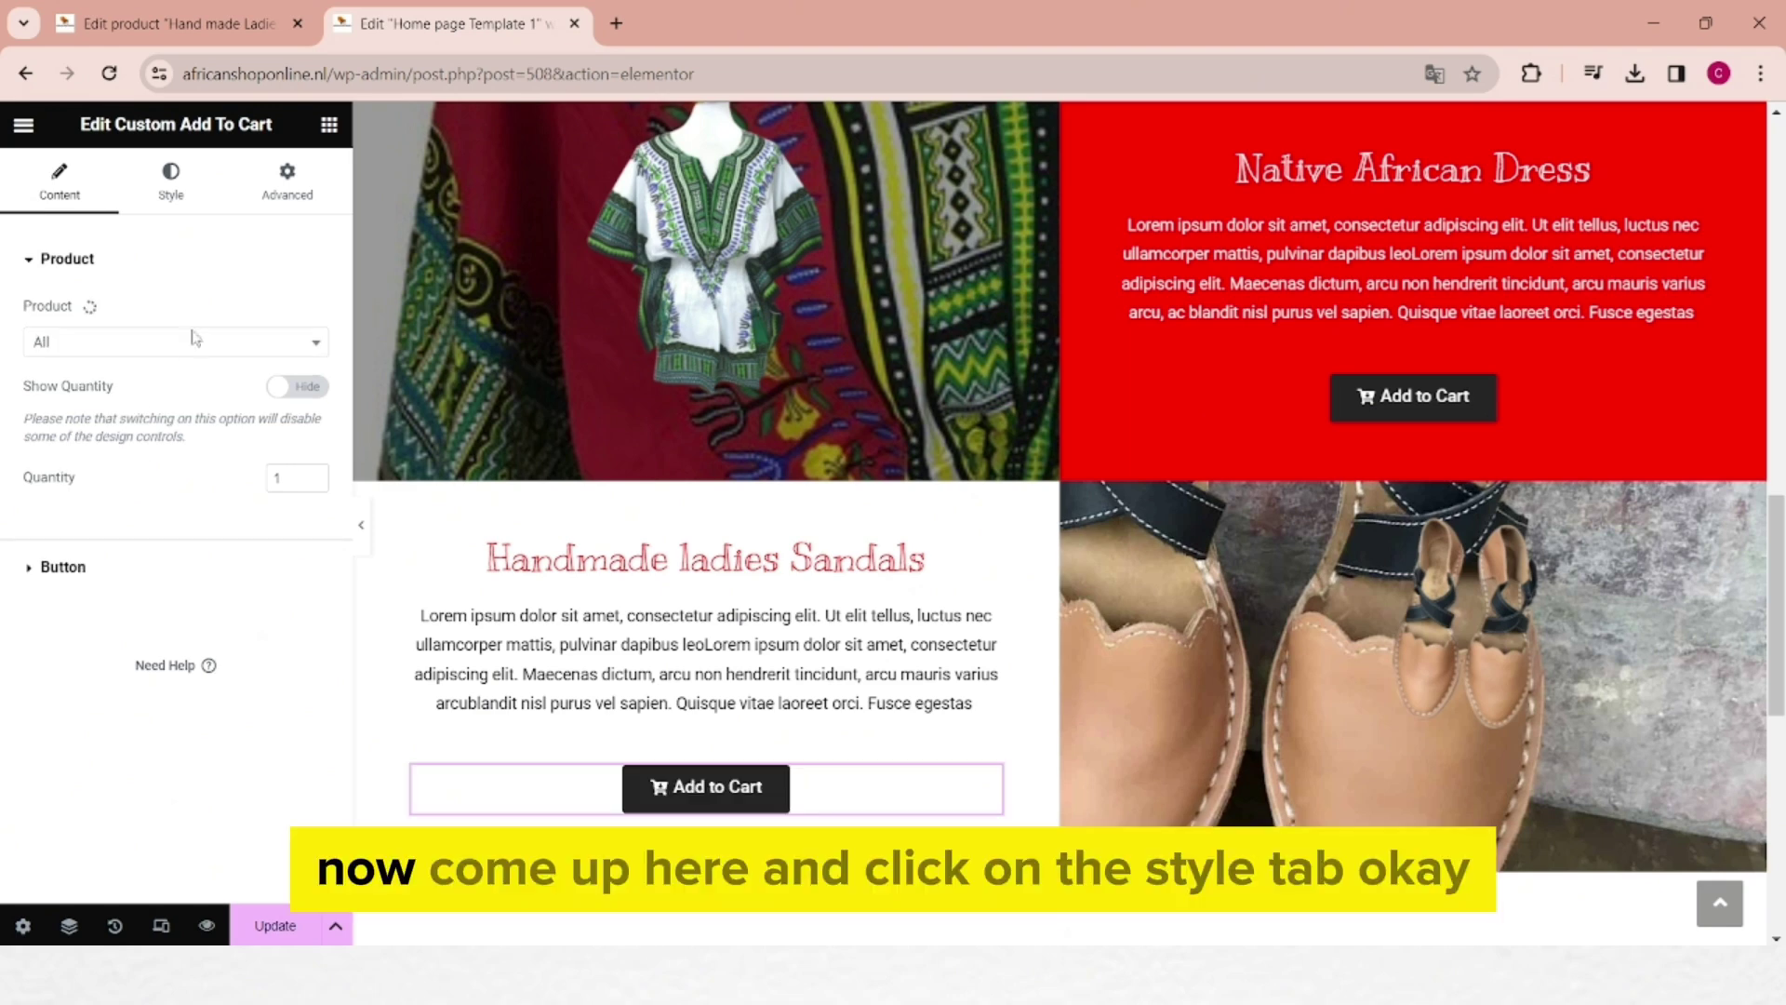
Step: Change the background colour of the sandals section's Add to Cart button to red
left_click(171, 178)
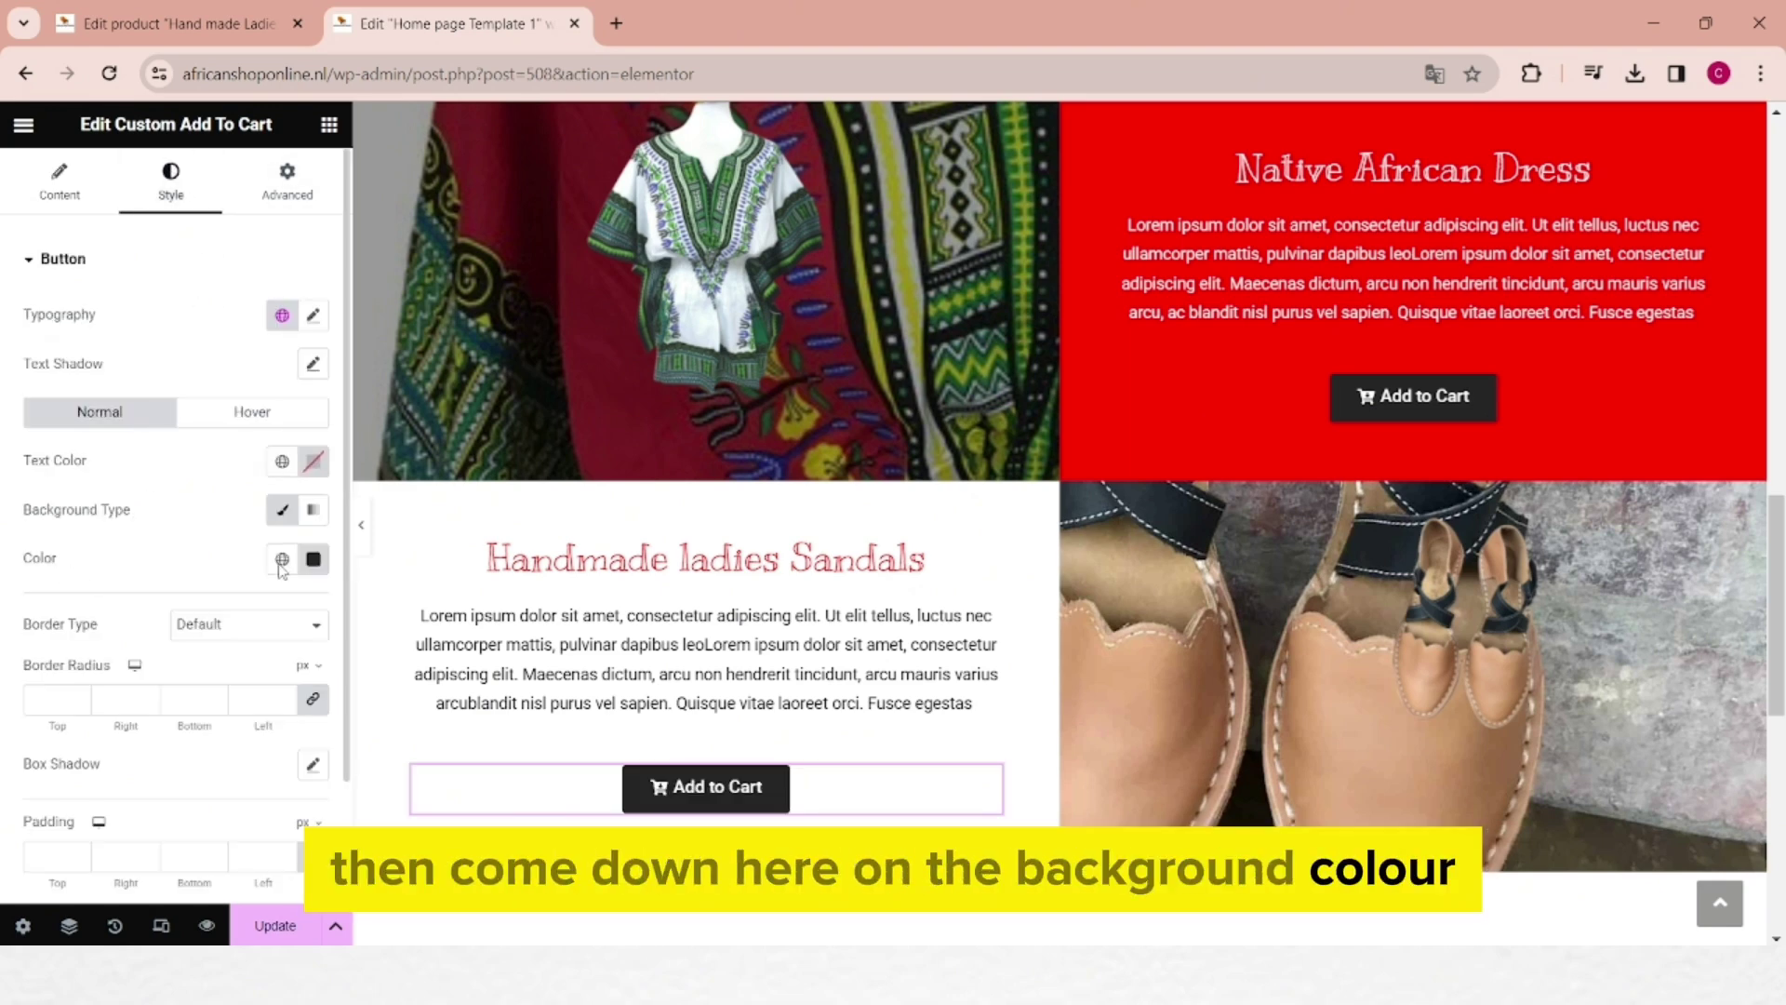
left_click(313, 560)
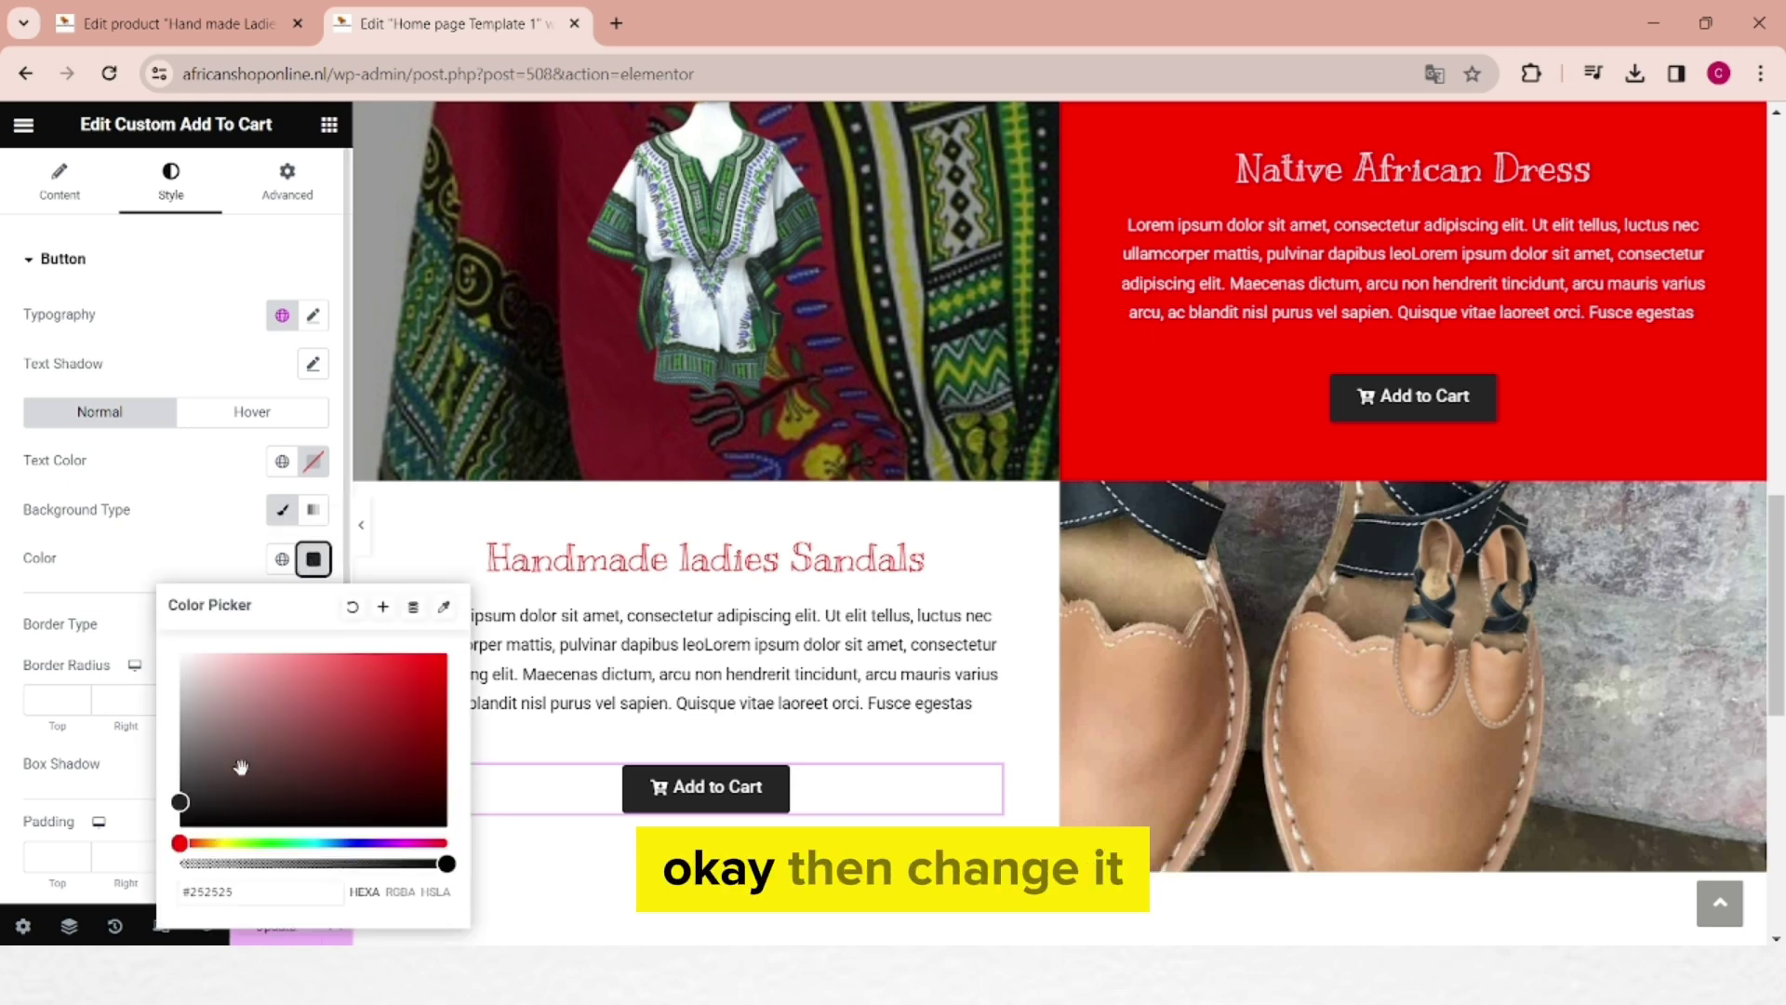
left_click(180, 805)
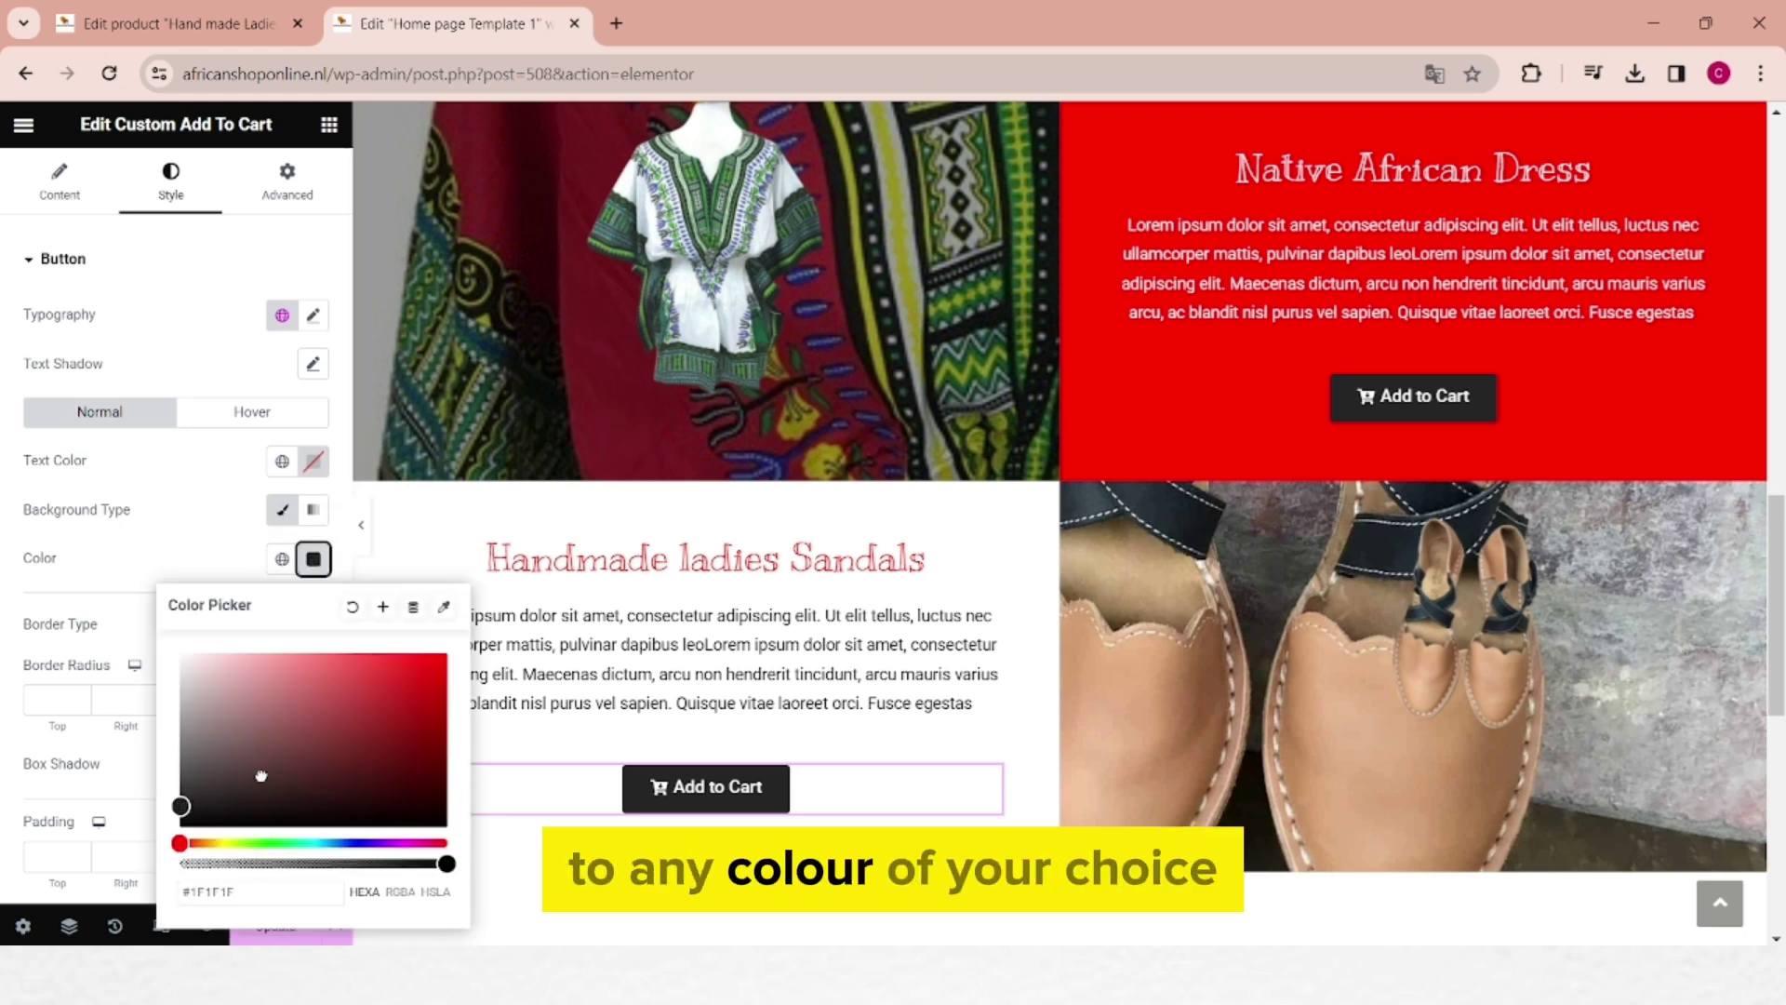
left_click(437, 659)
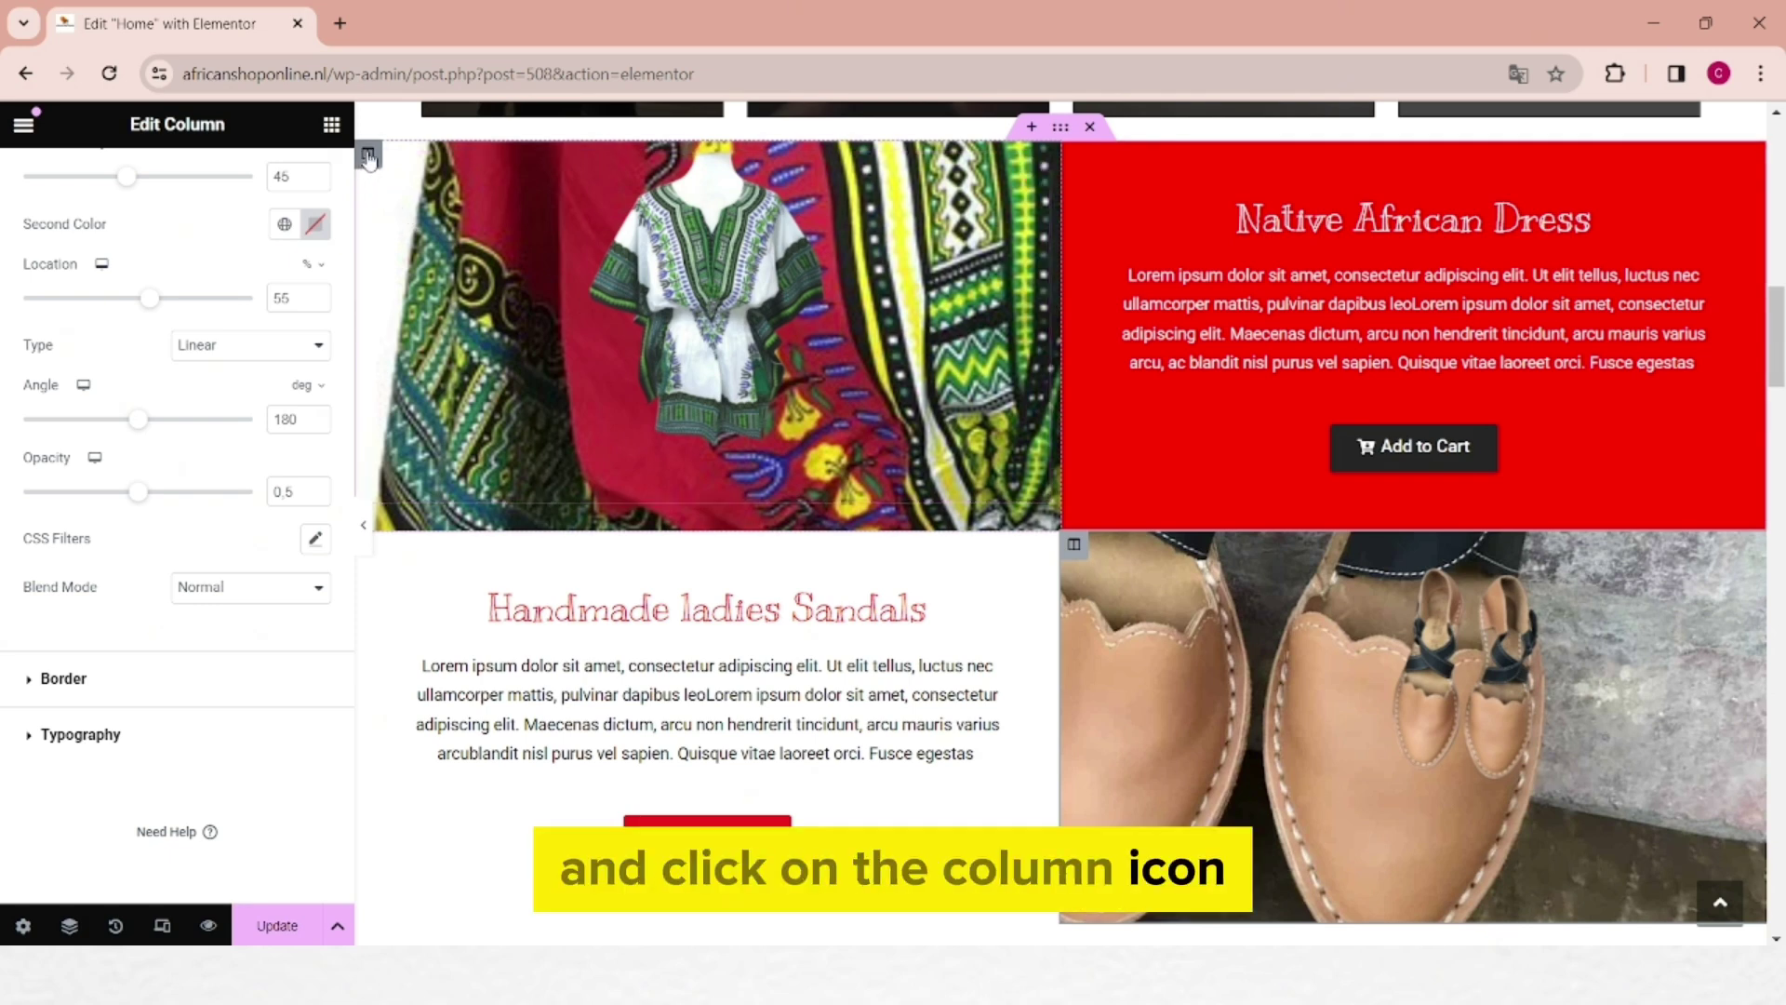
Step: Give the African dress image column a gradient background overlay with red (#EF0F0F) as its first colour
left_click(368, 156)
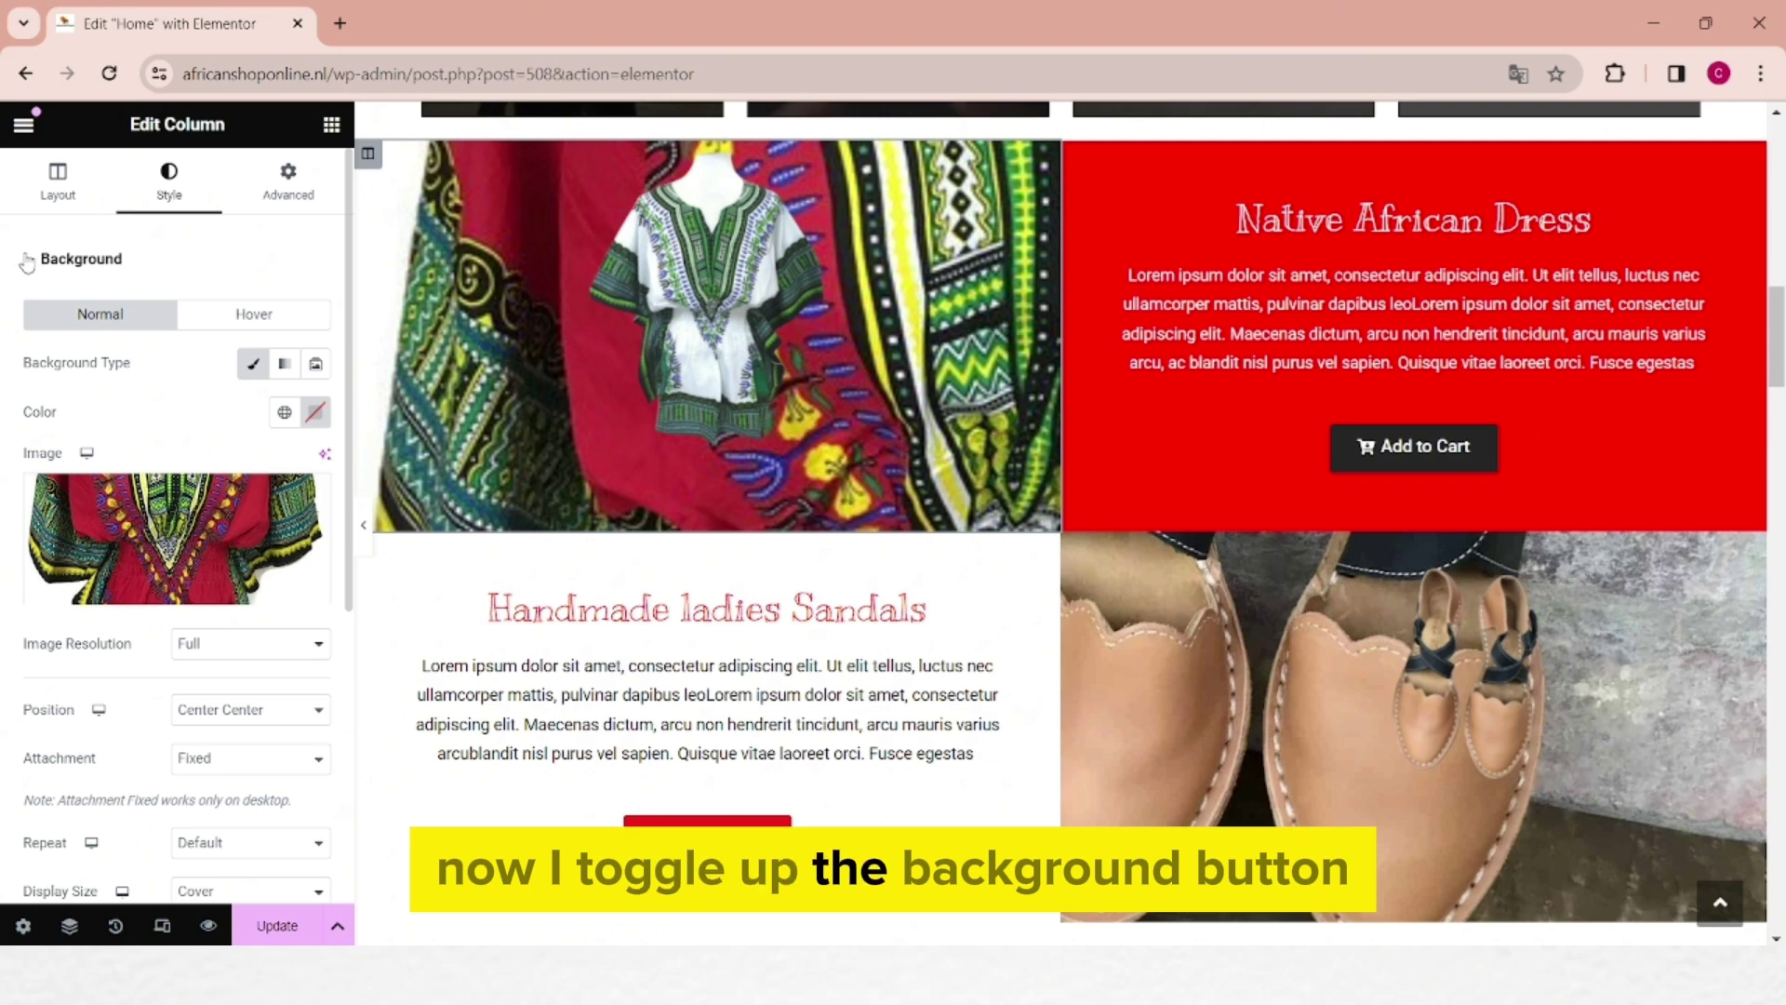
left_click(26, 259)
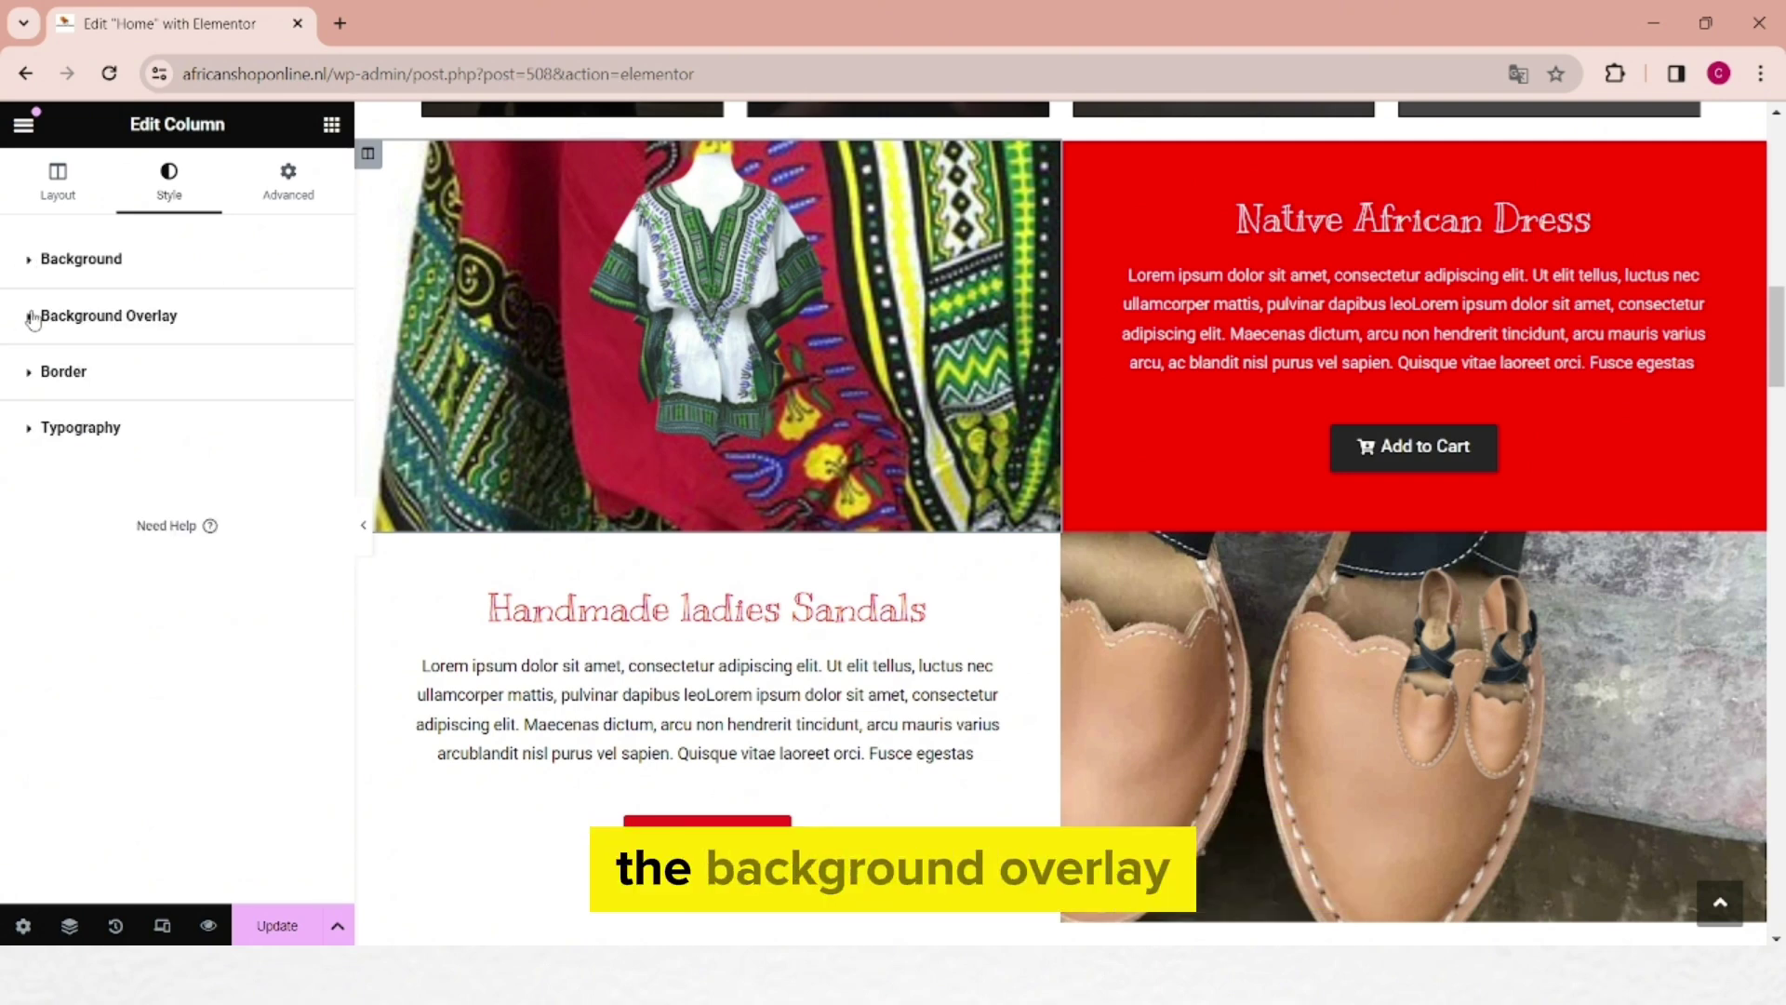
left_click(33, 318)
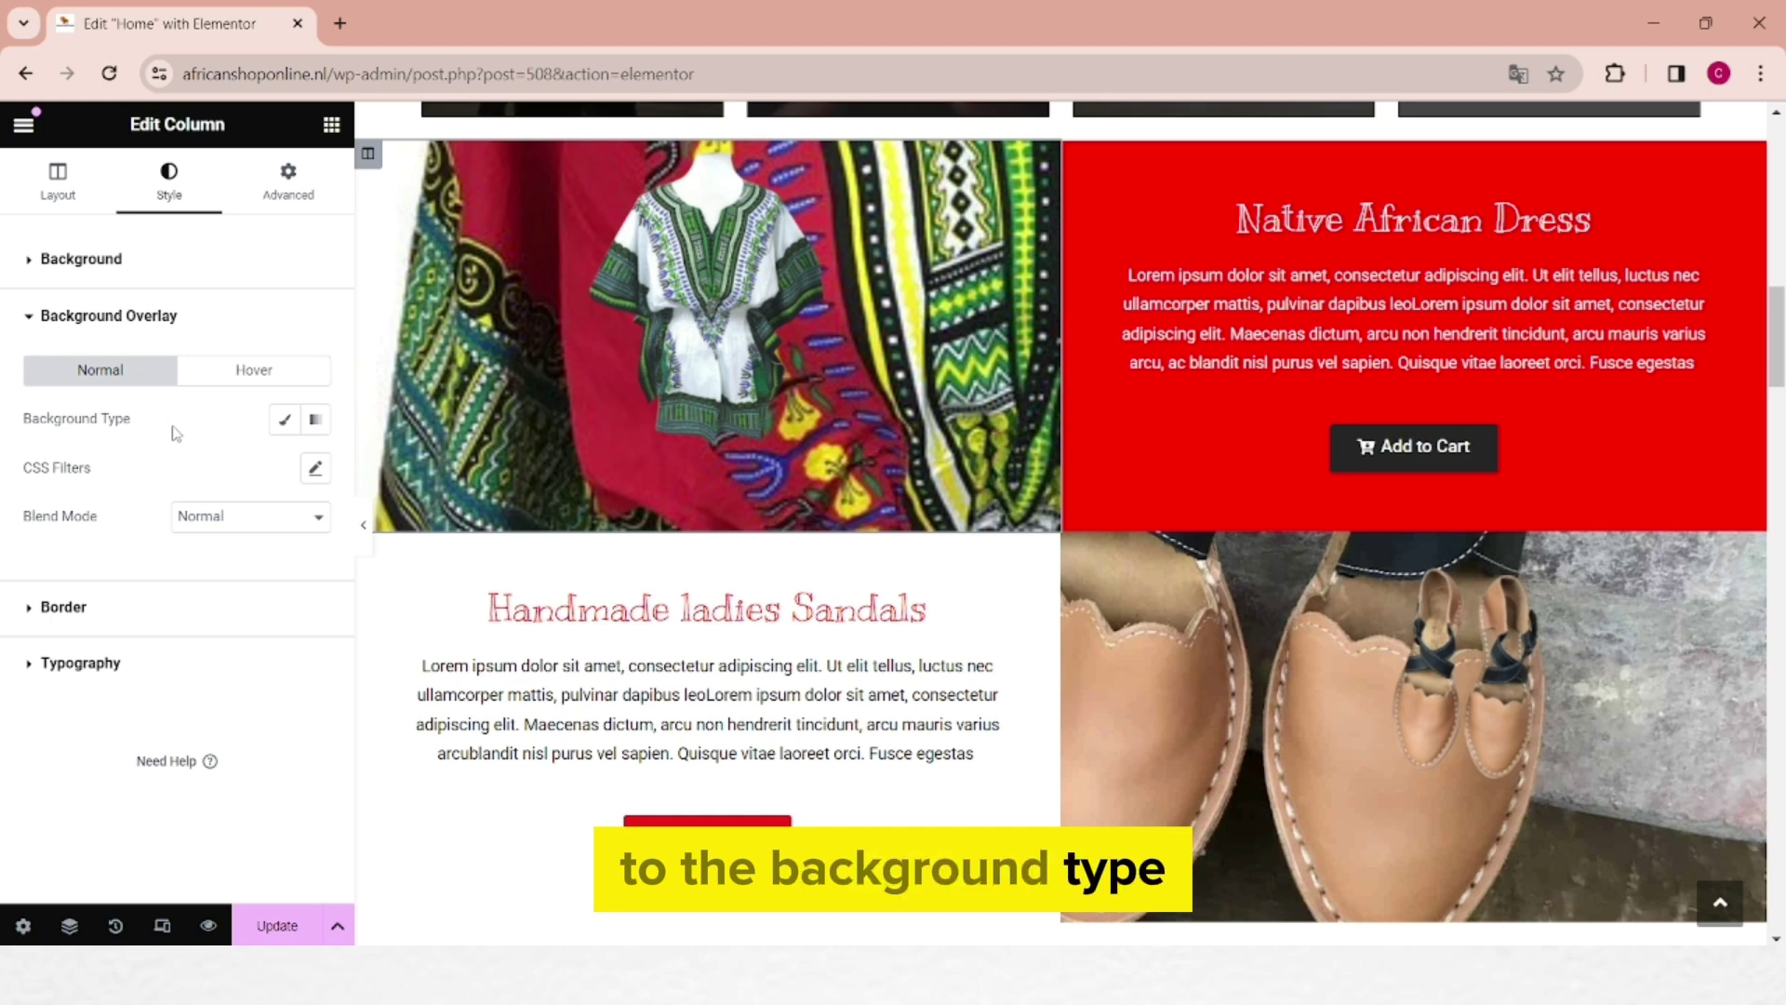
left_click(316, 419)
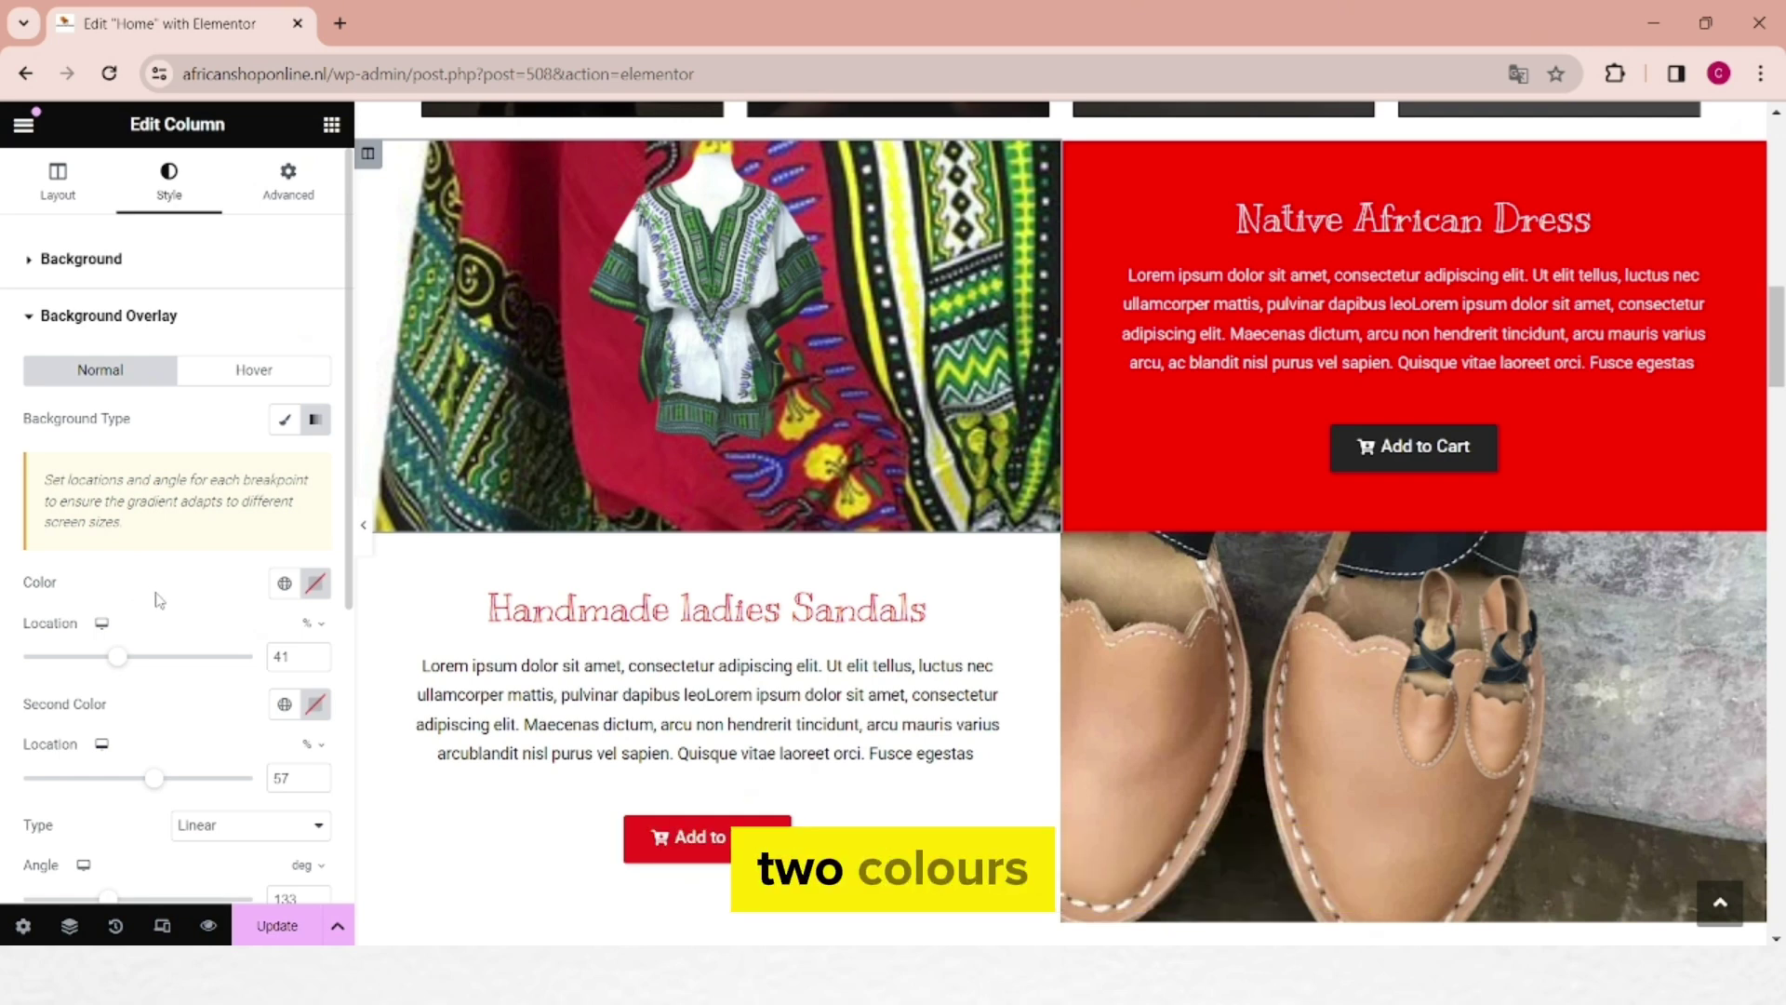
left_click(315, 586)
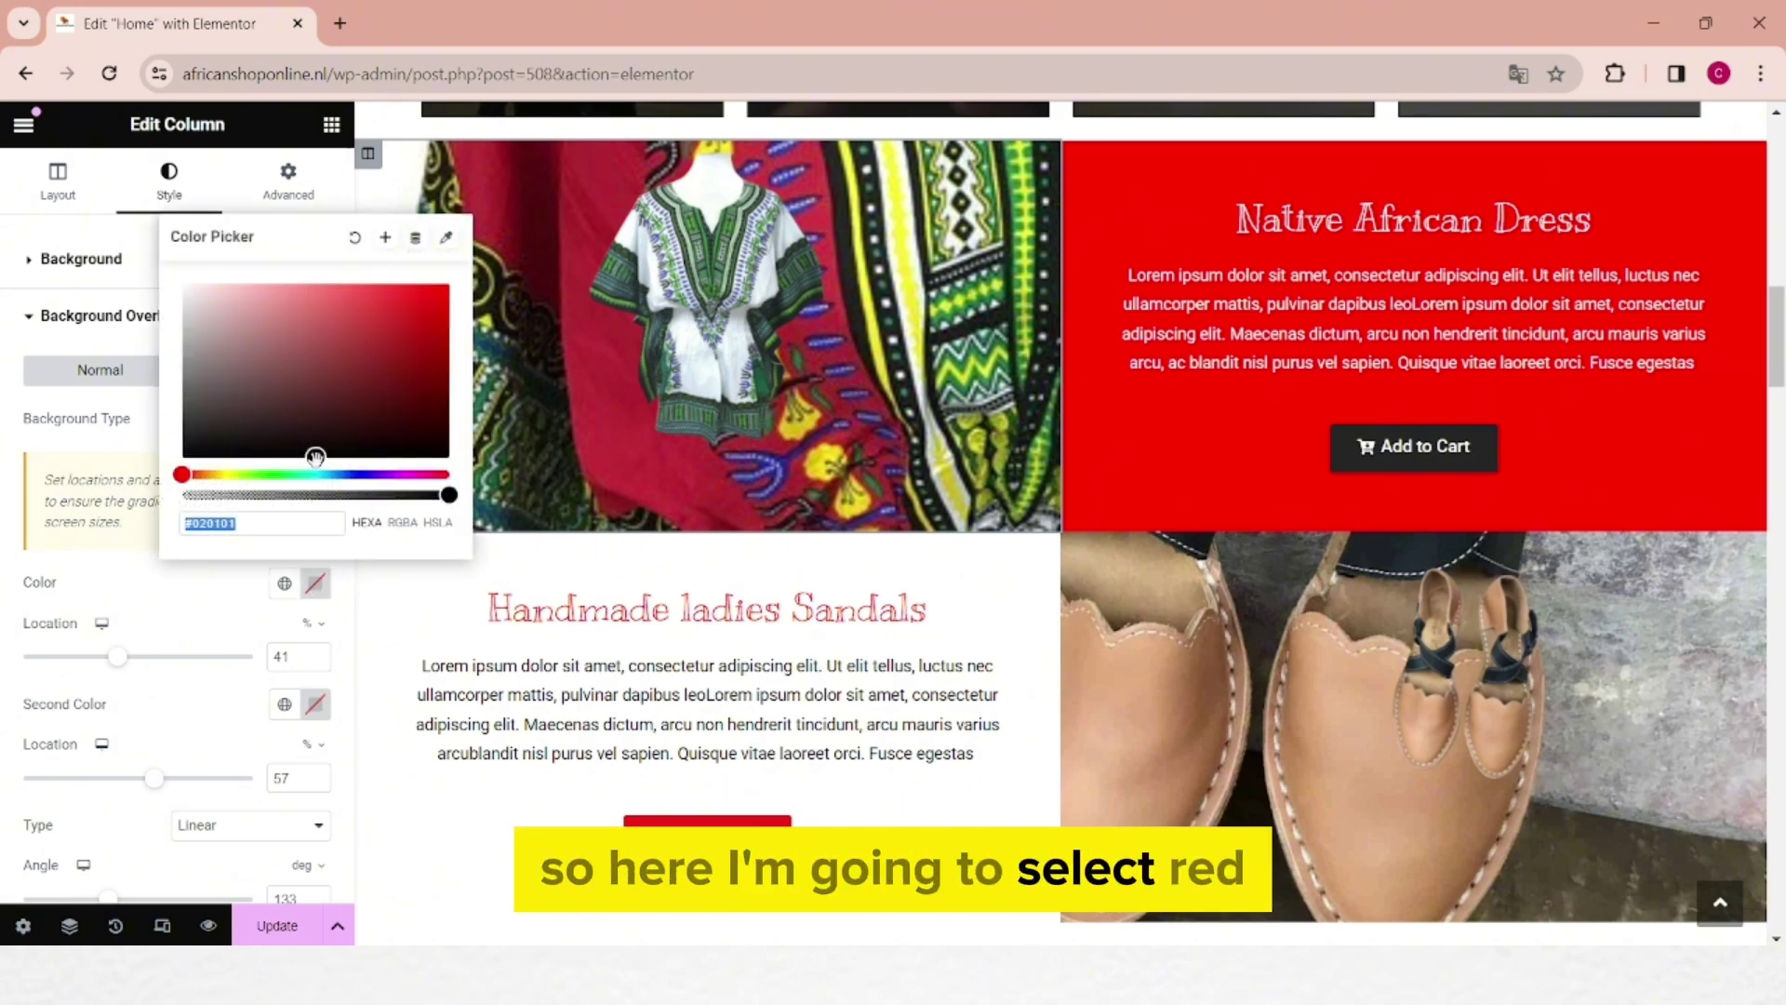
left_click(433, 295)
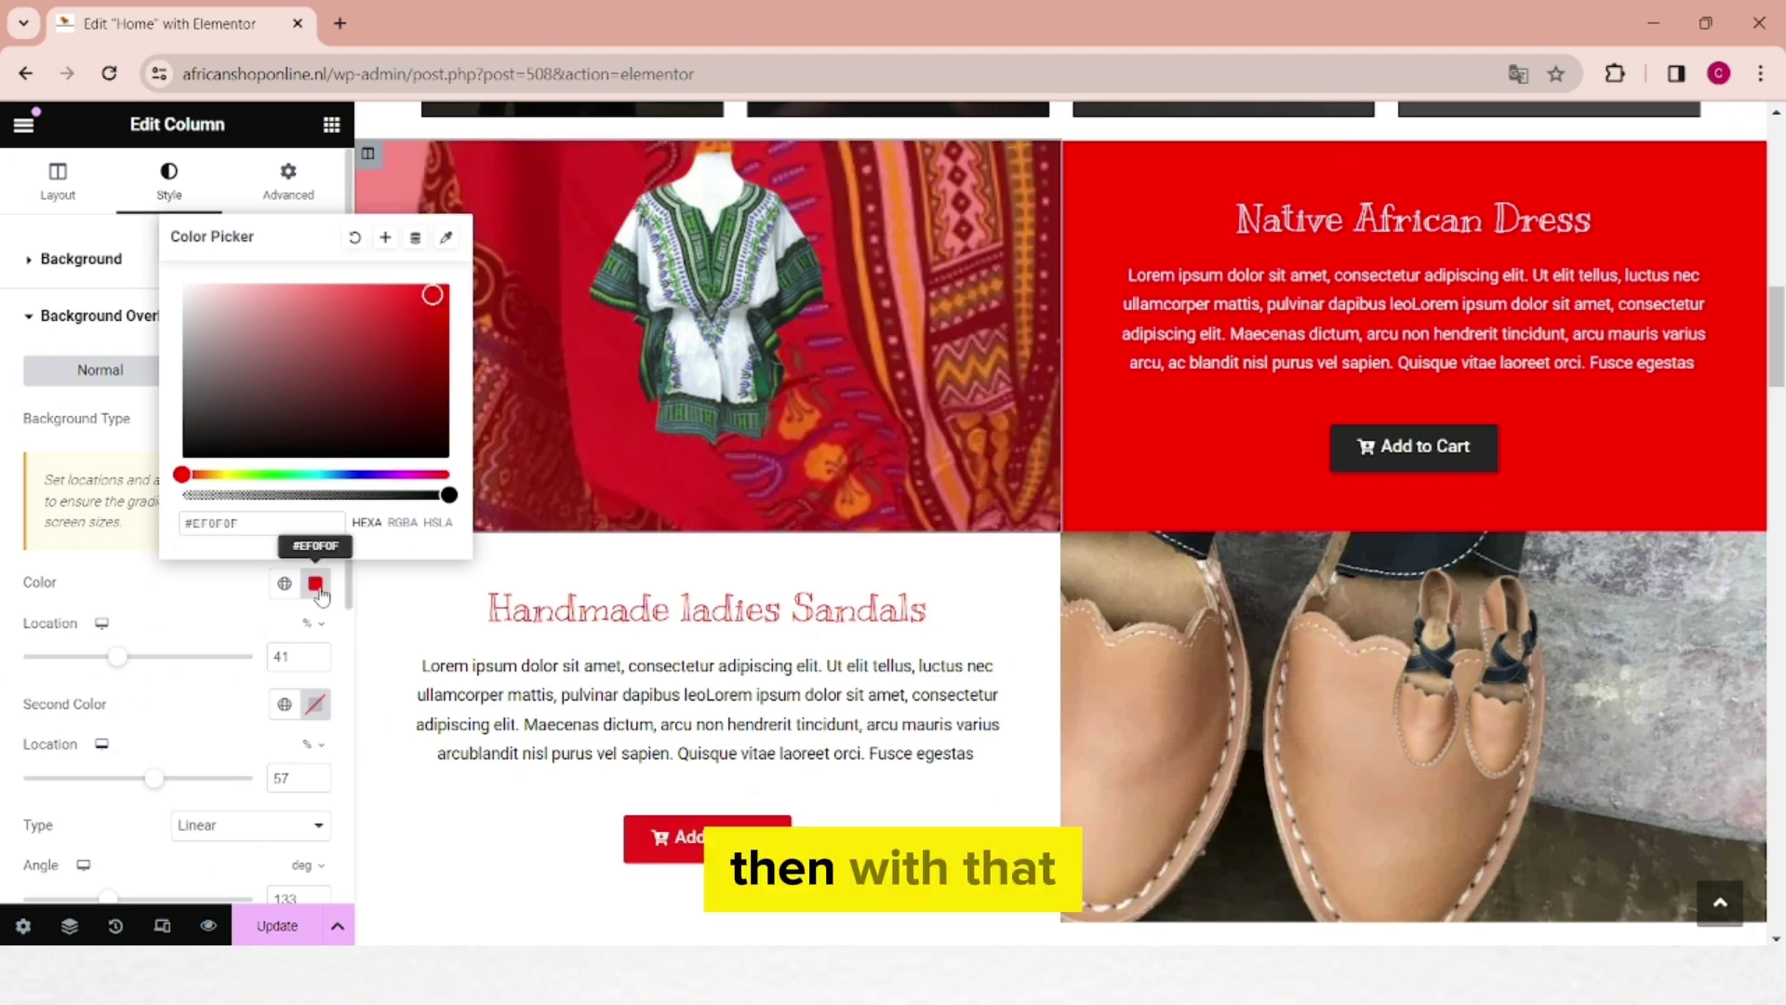
Step: Set the second colour of the dress column's overlay gradient to white
left_click(317, 707)
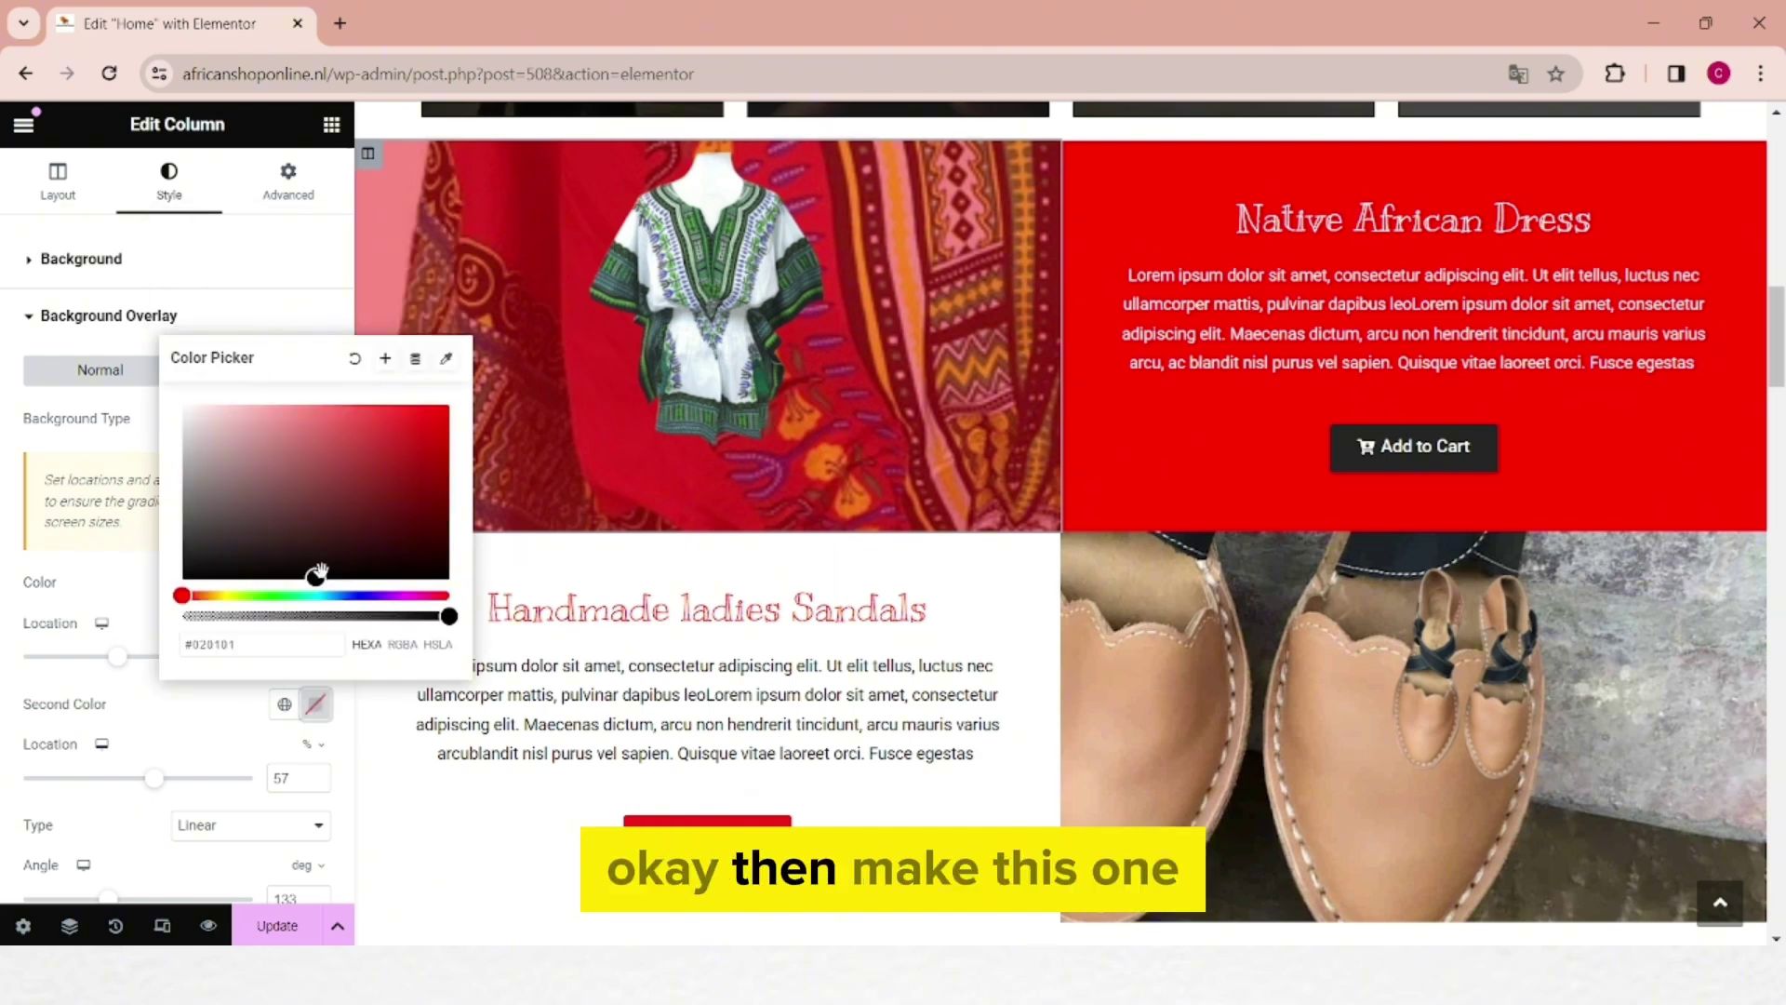
left_click(316, 579)
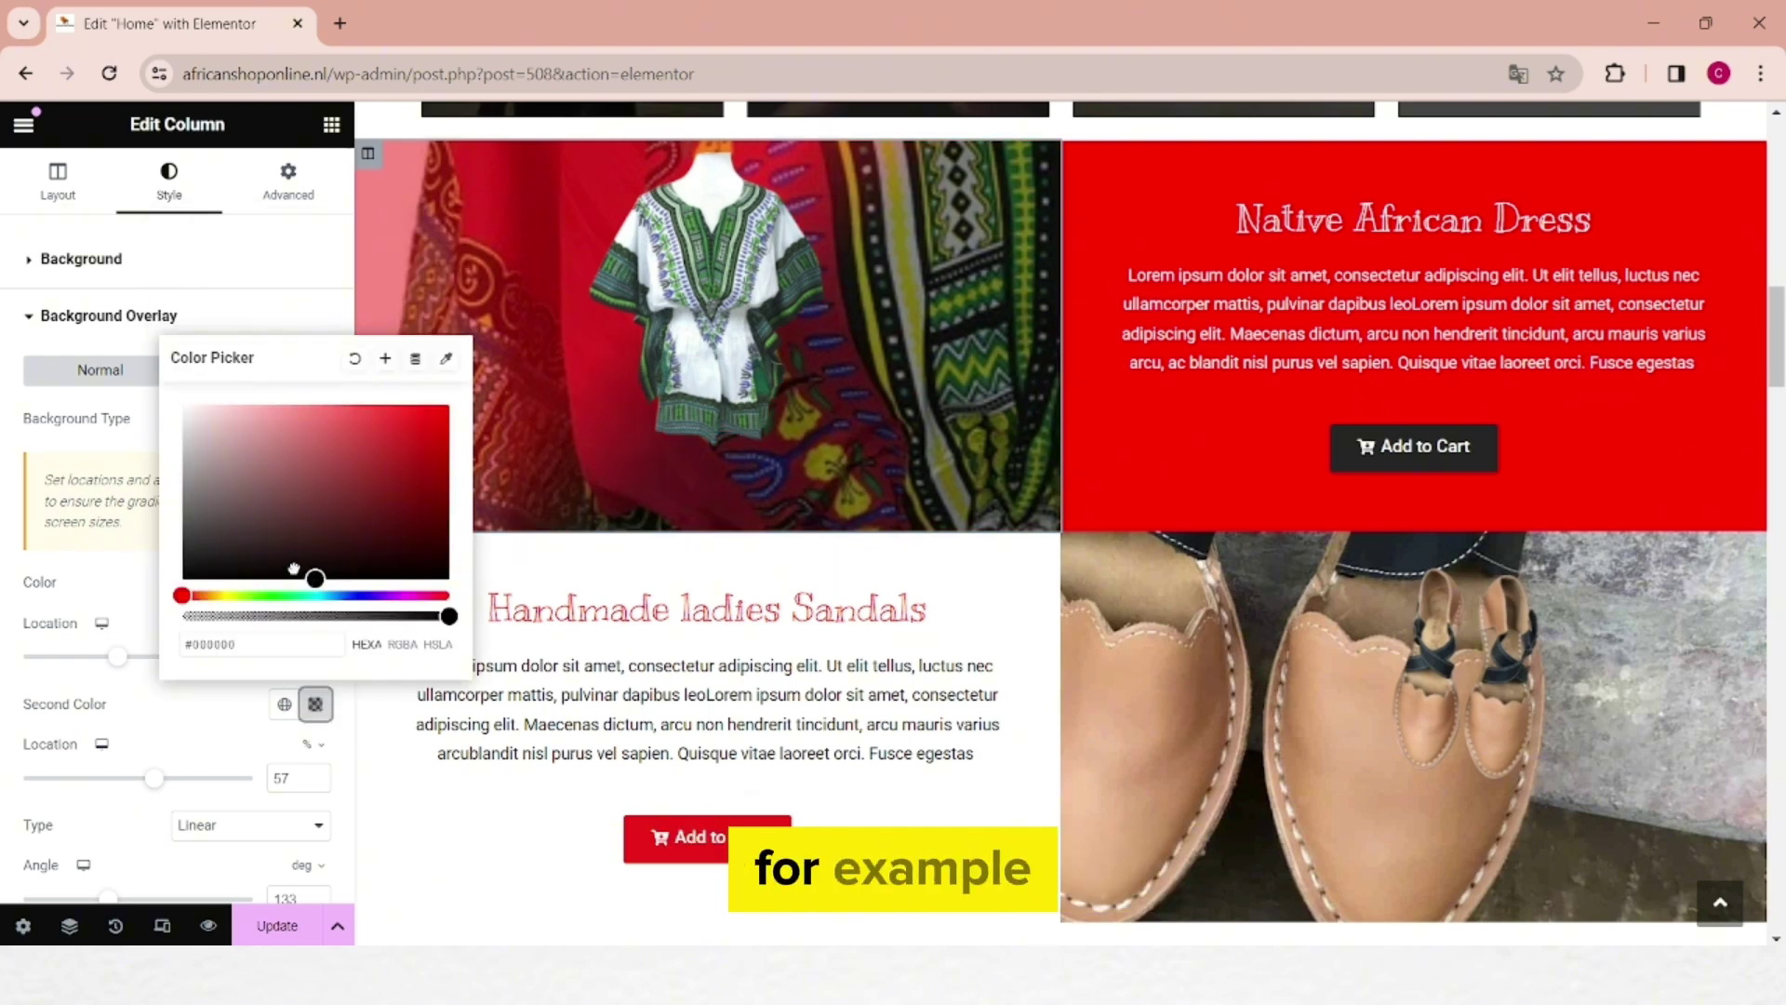
left_click_drag(247, 522, 199, 467)
left_click(396, 704)
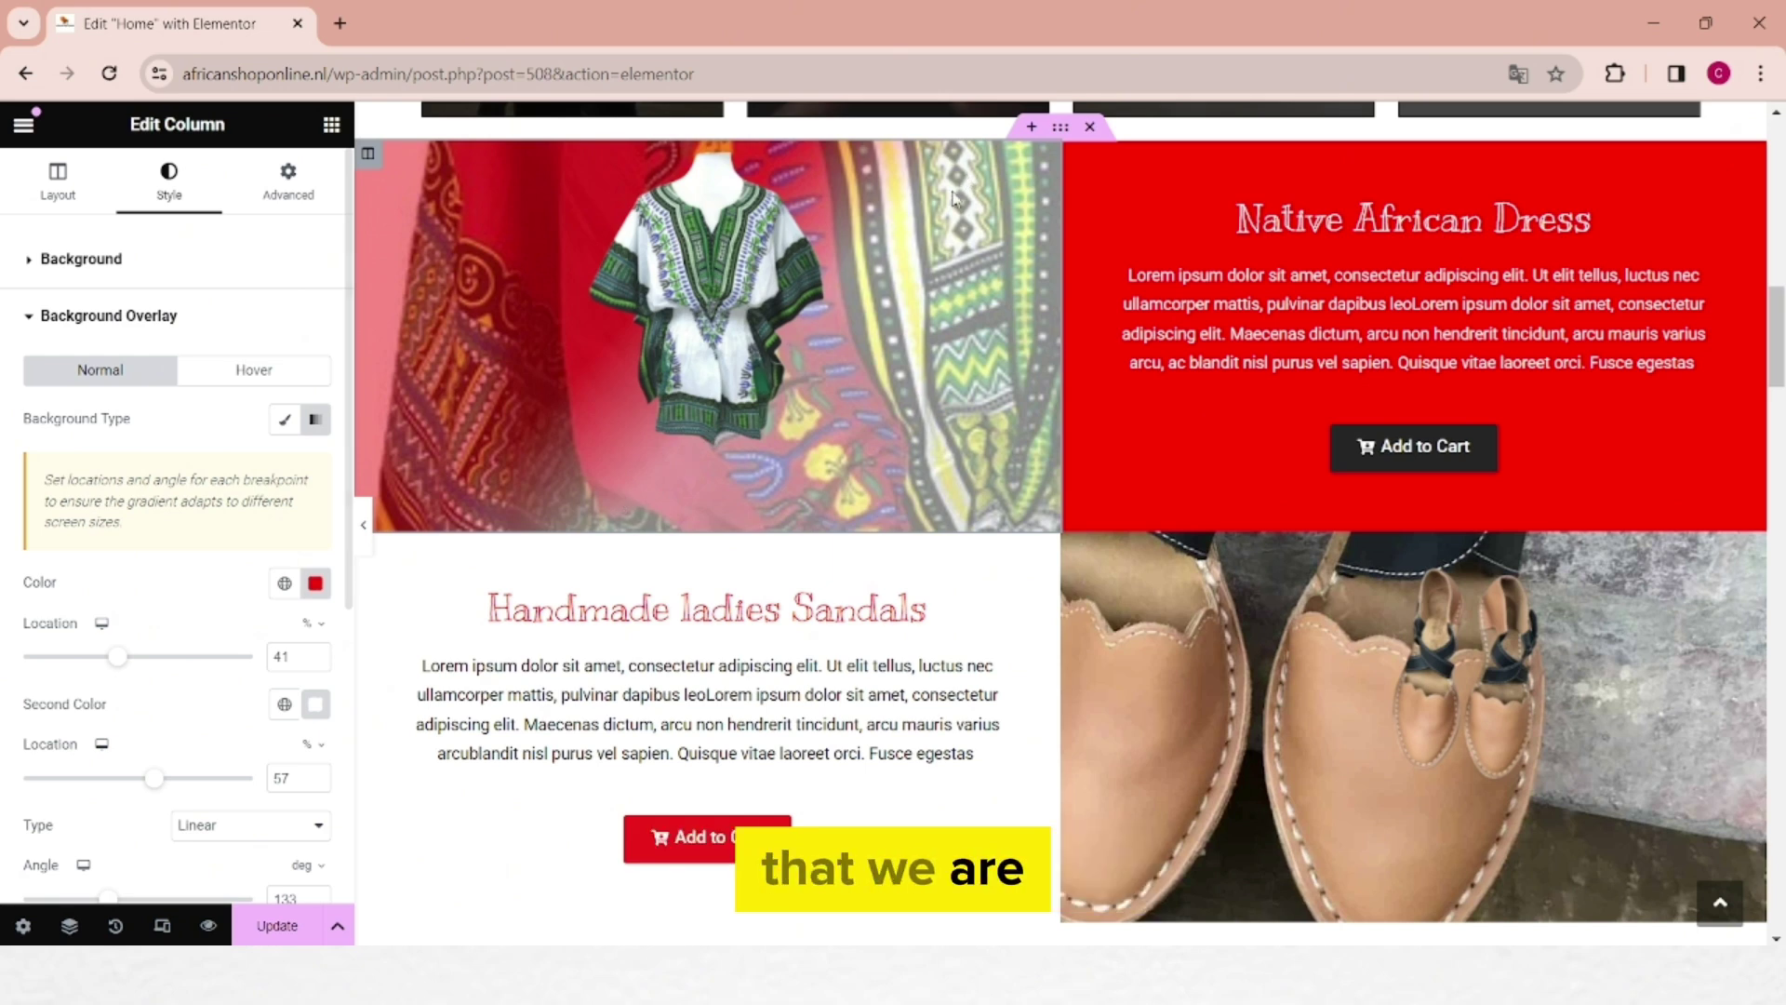
Step: Set the dress overlay gradient's angle to 180 degrees and the locations of both colours to 56%
scroll(111, 490, "down", 1)
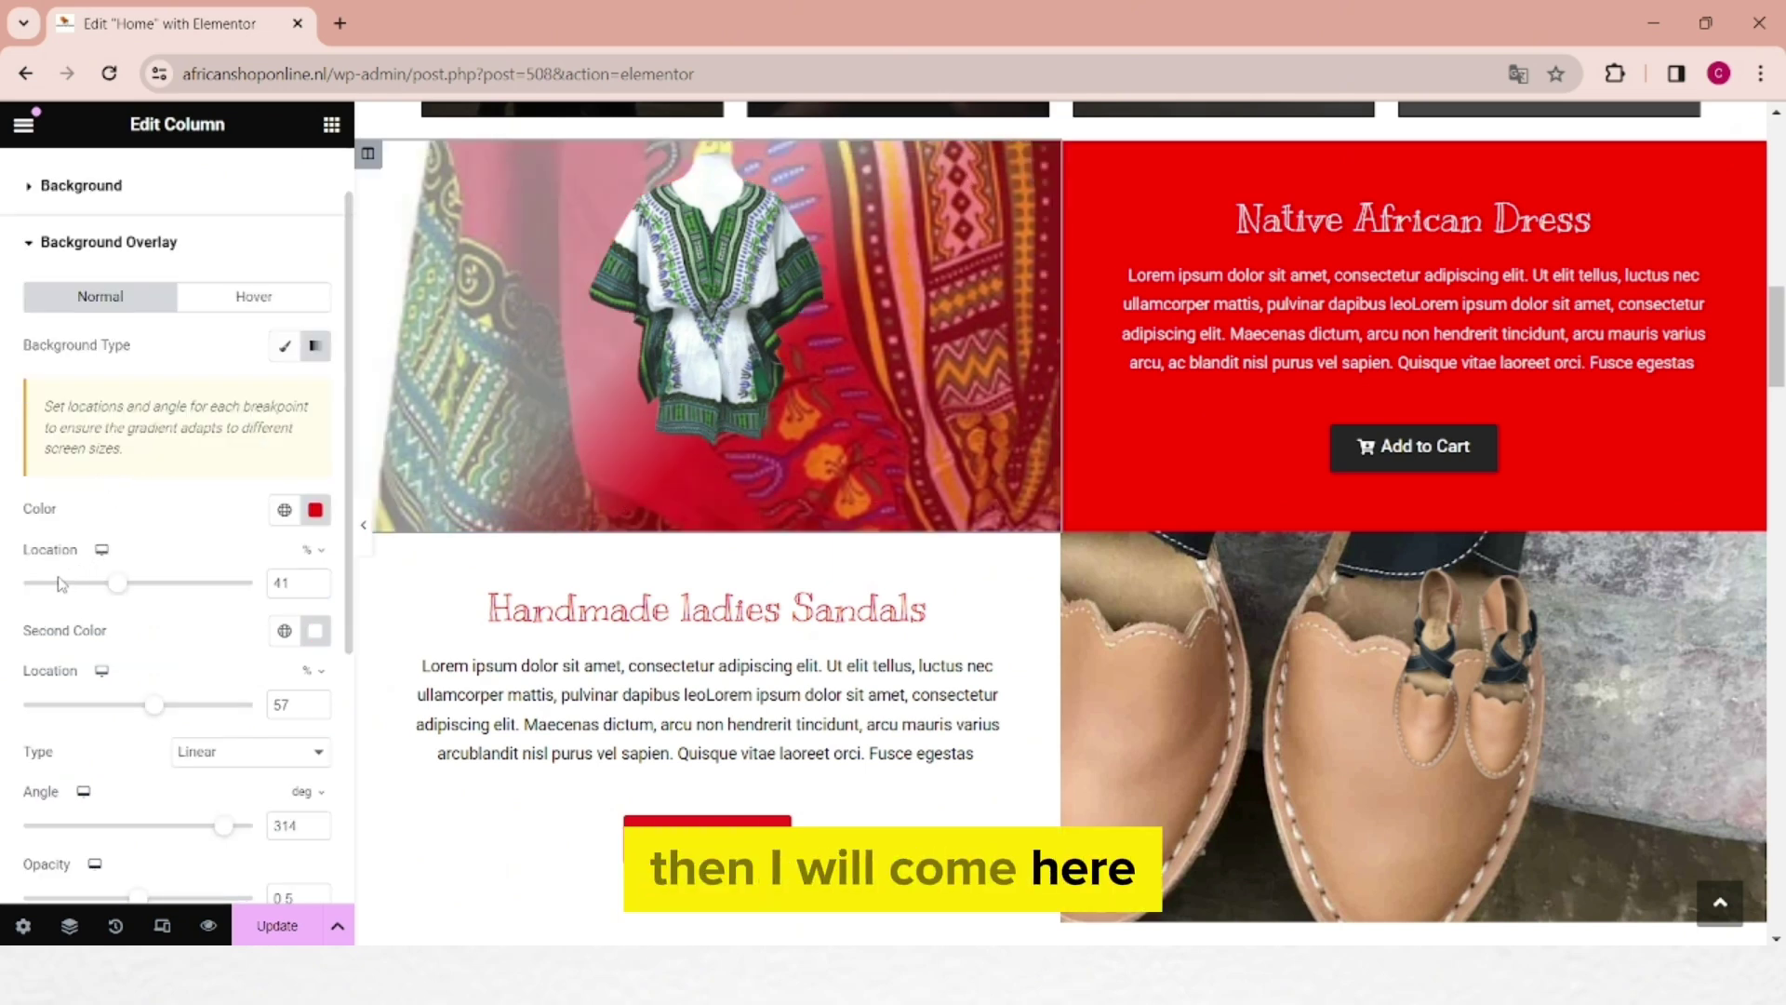
left_click_drag(116, 583, 161, 583)
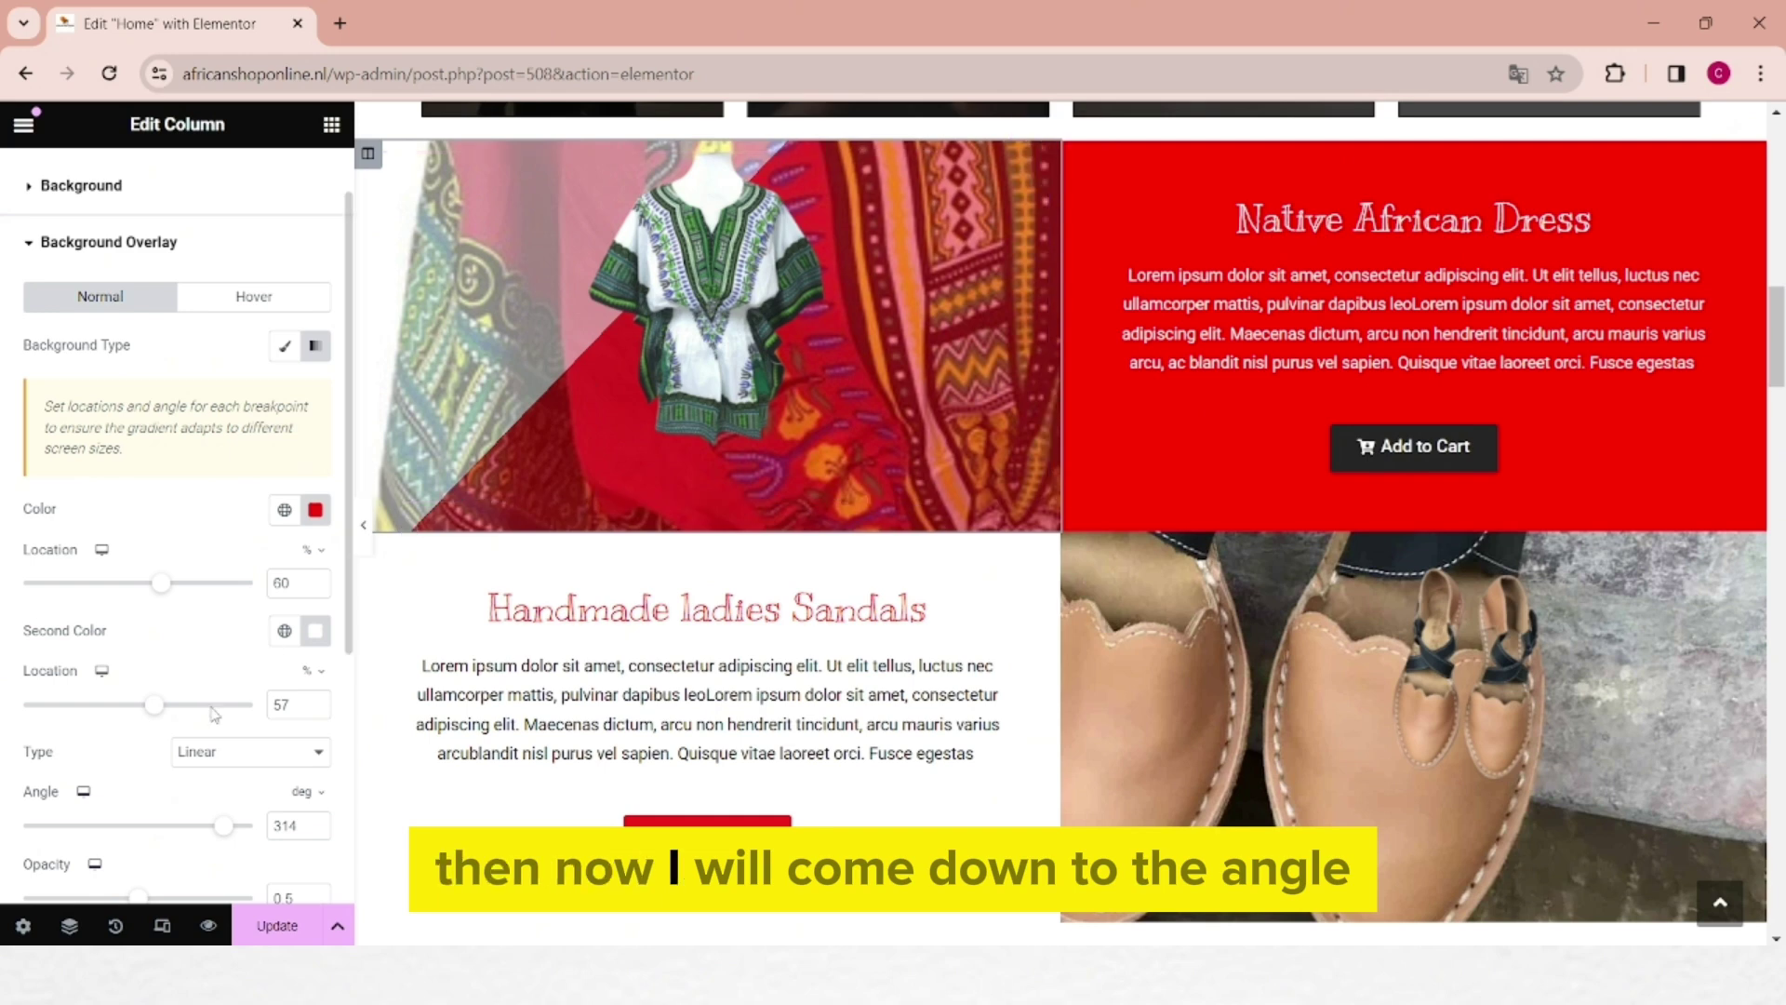
double_click(285, 825)
type("180")
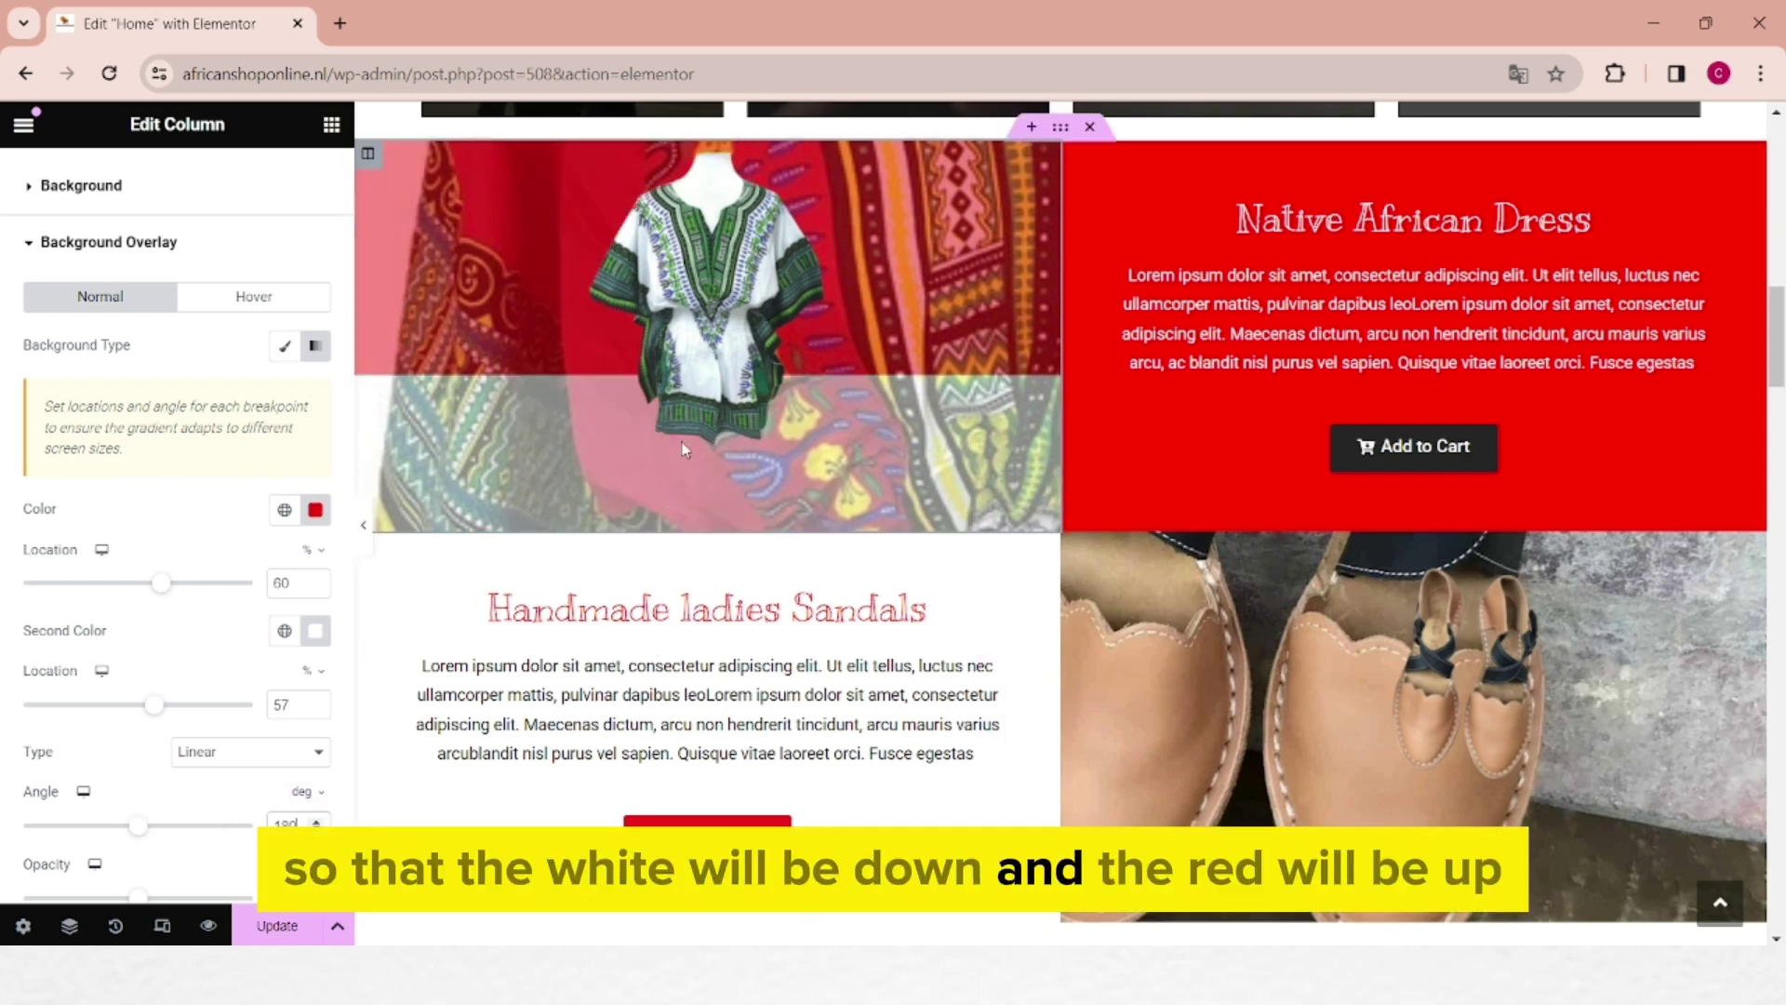
left_click_drag(161, 583, 151, 583)
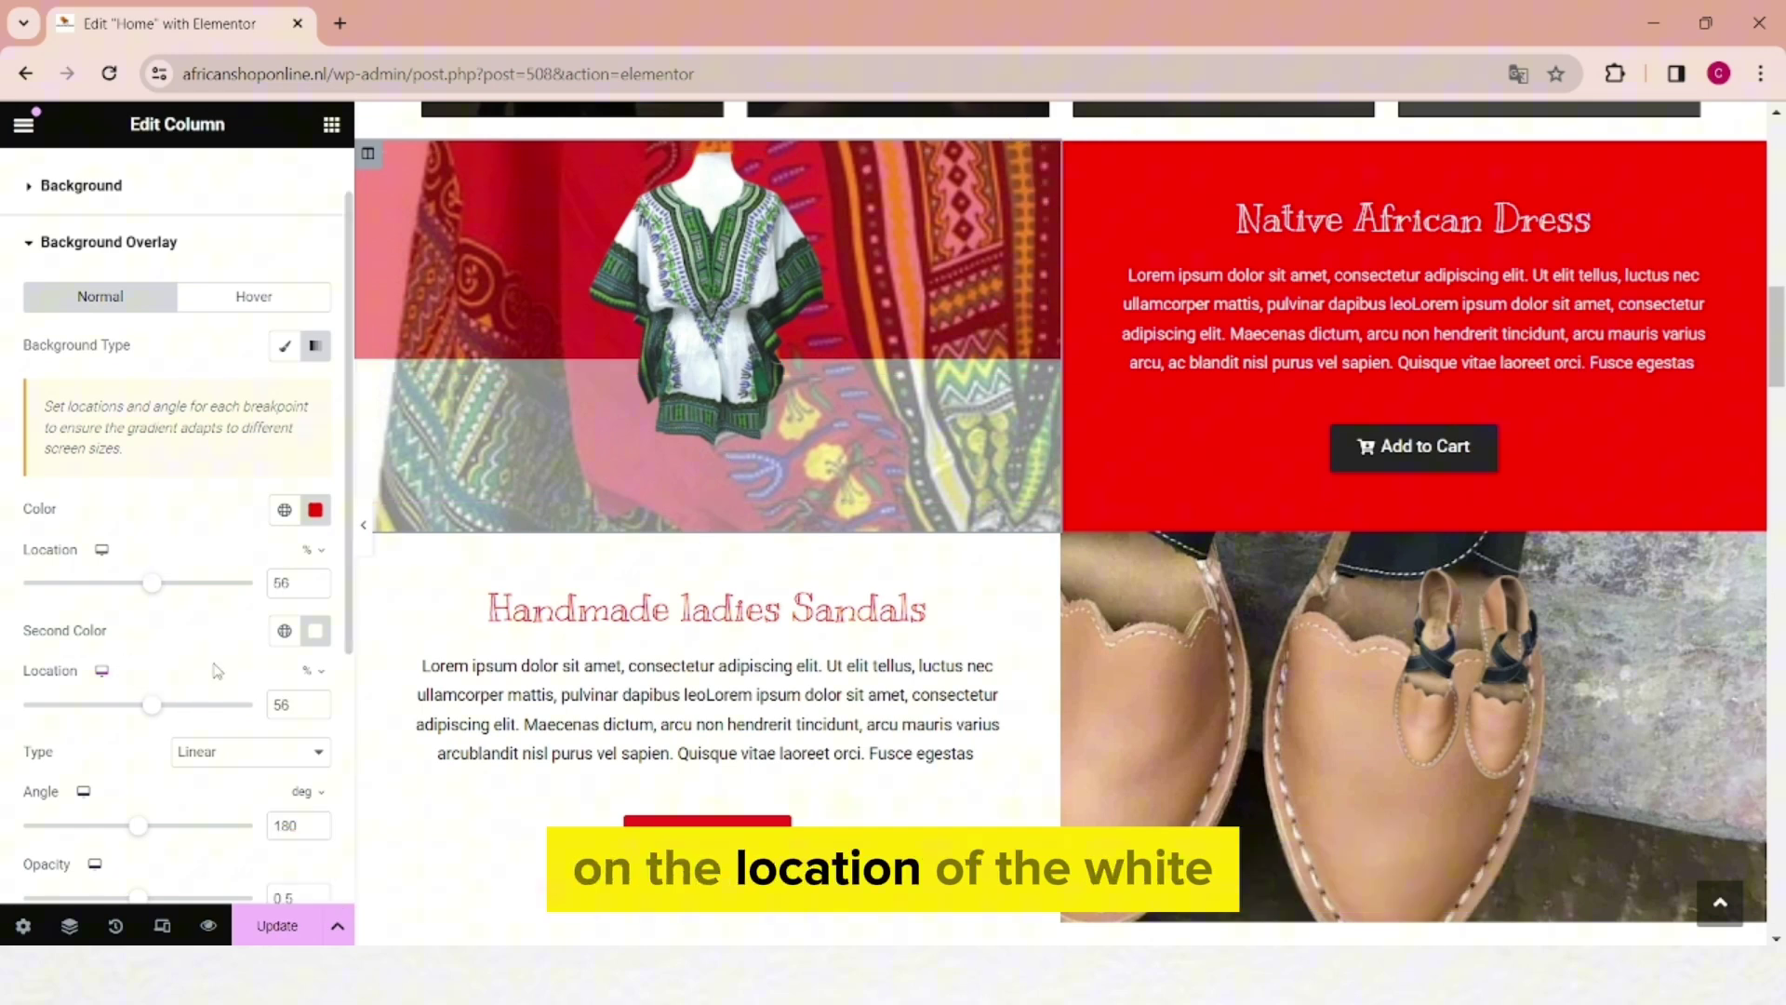
left_click_drag(154, 704, 151, 705)
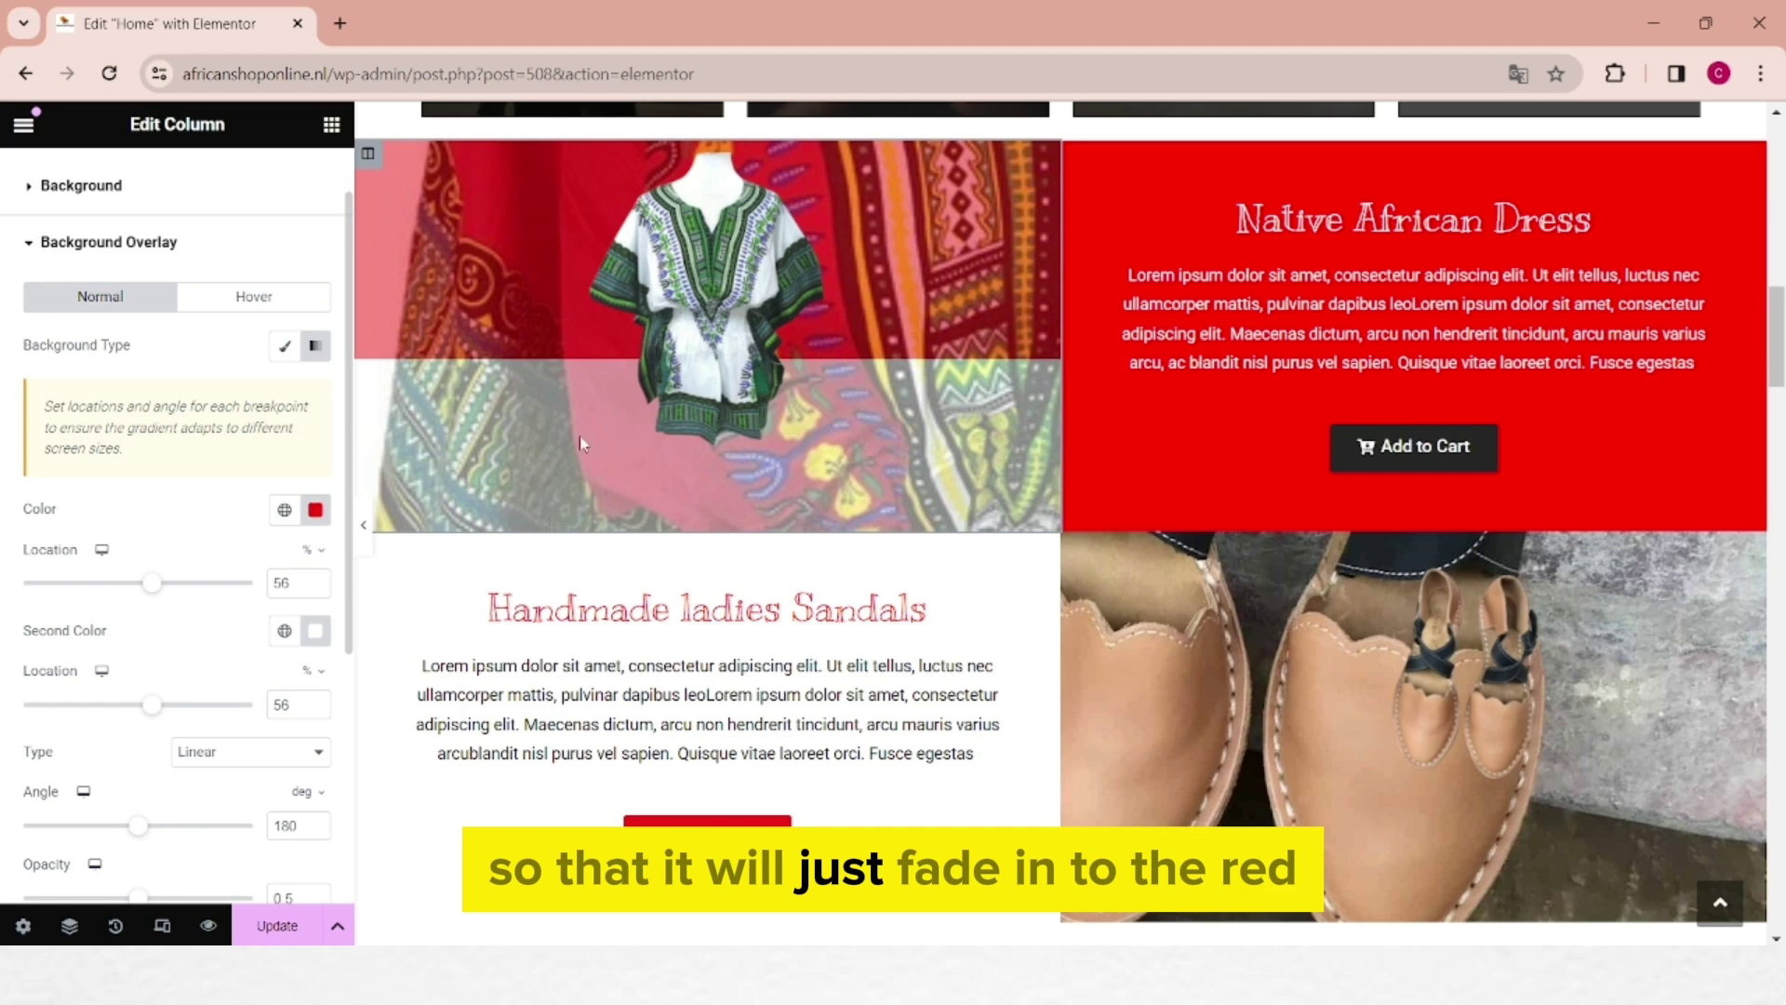
Step: Set the location of the second colour in the African dress column's overlay gradient to 76%
left_click(199, 706)
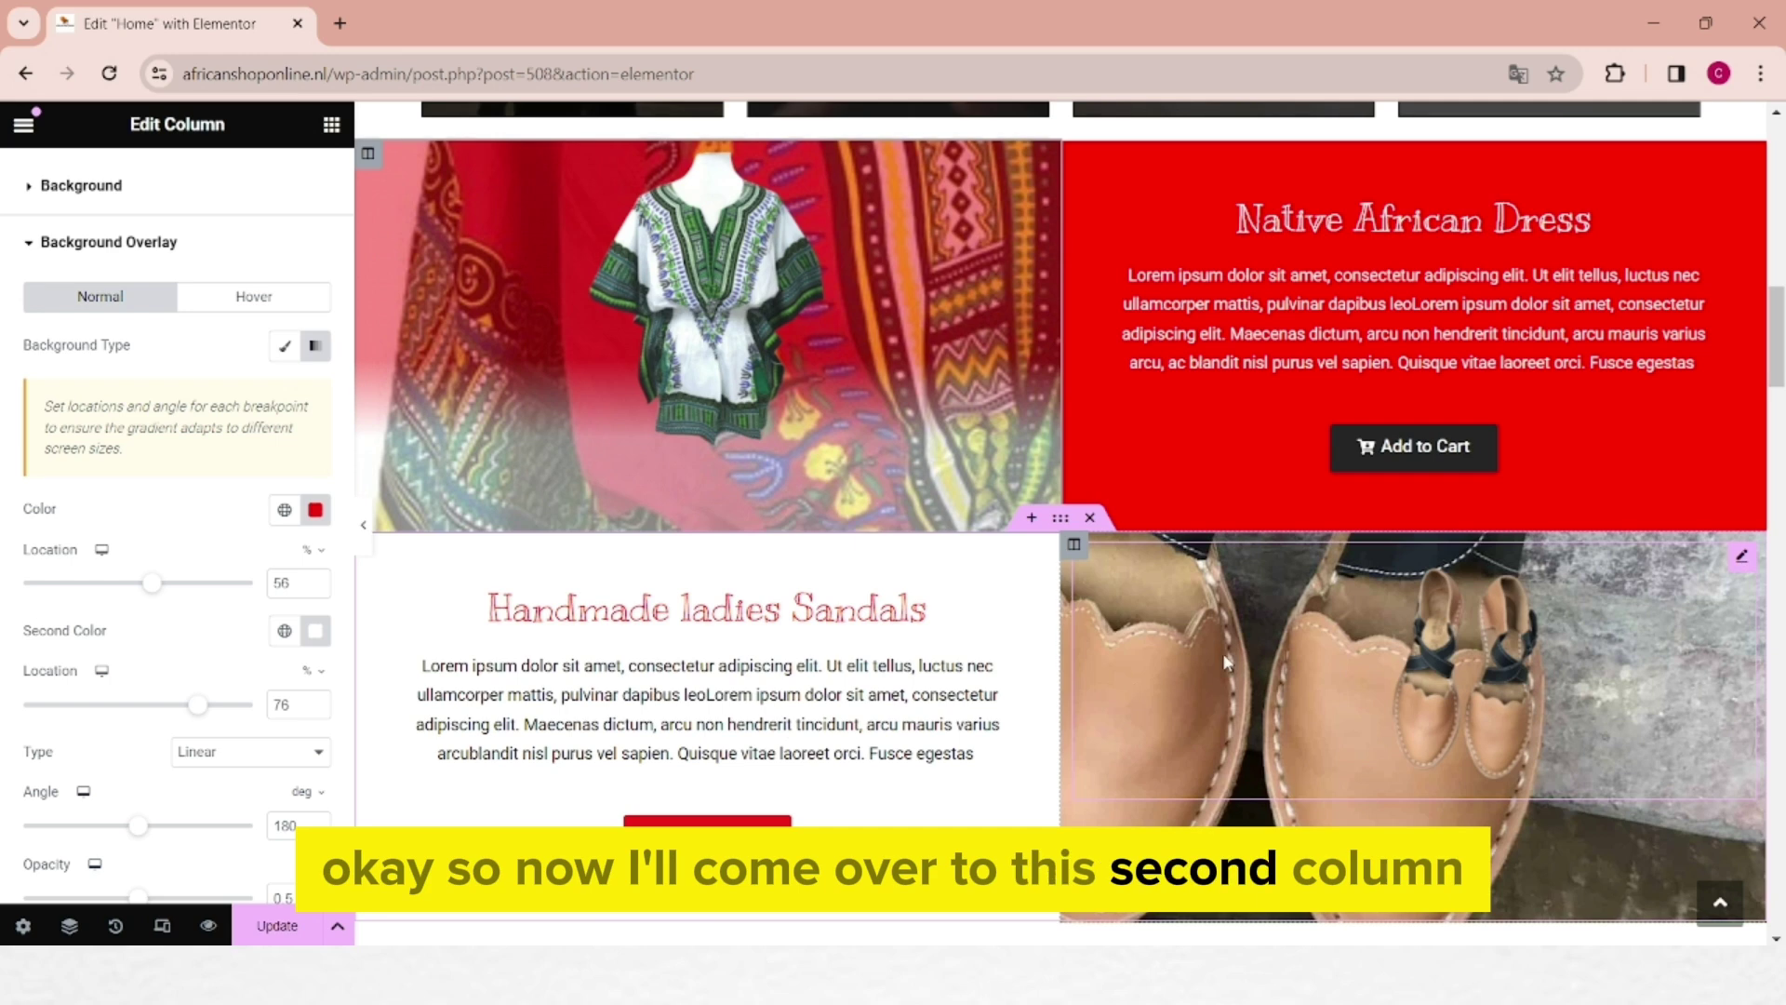
Step: Give the sandals image column a gradient background overlay with red (#FF0303) as its first colour
left_click(1075, 546)
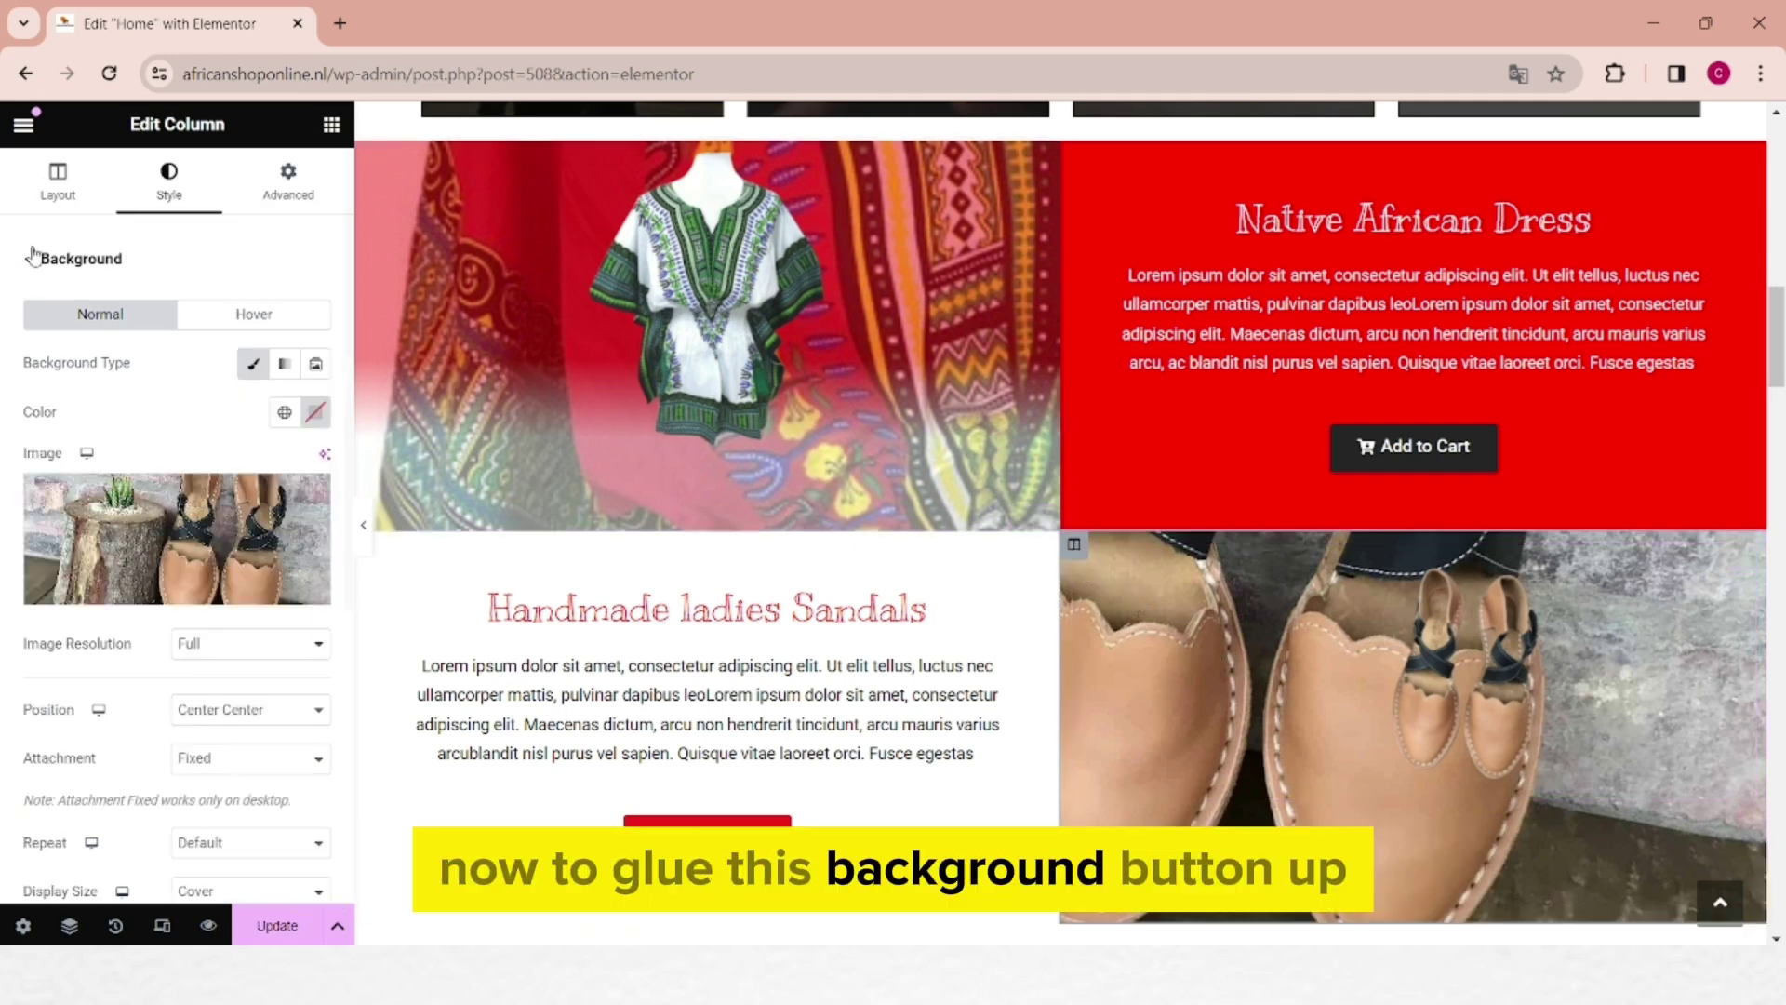
left_click(31, 259)
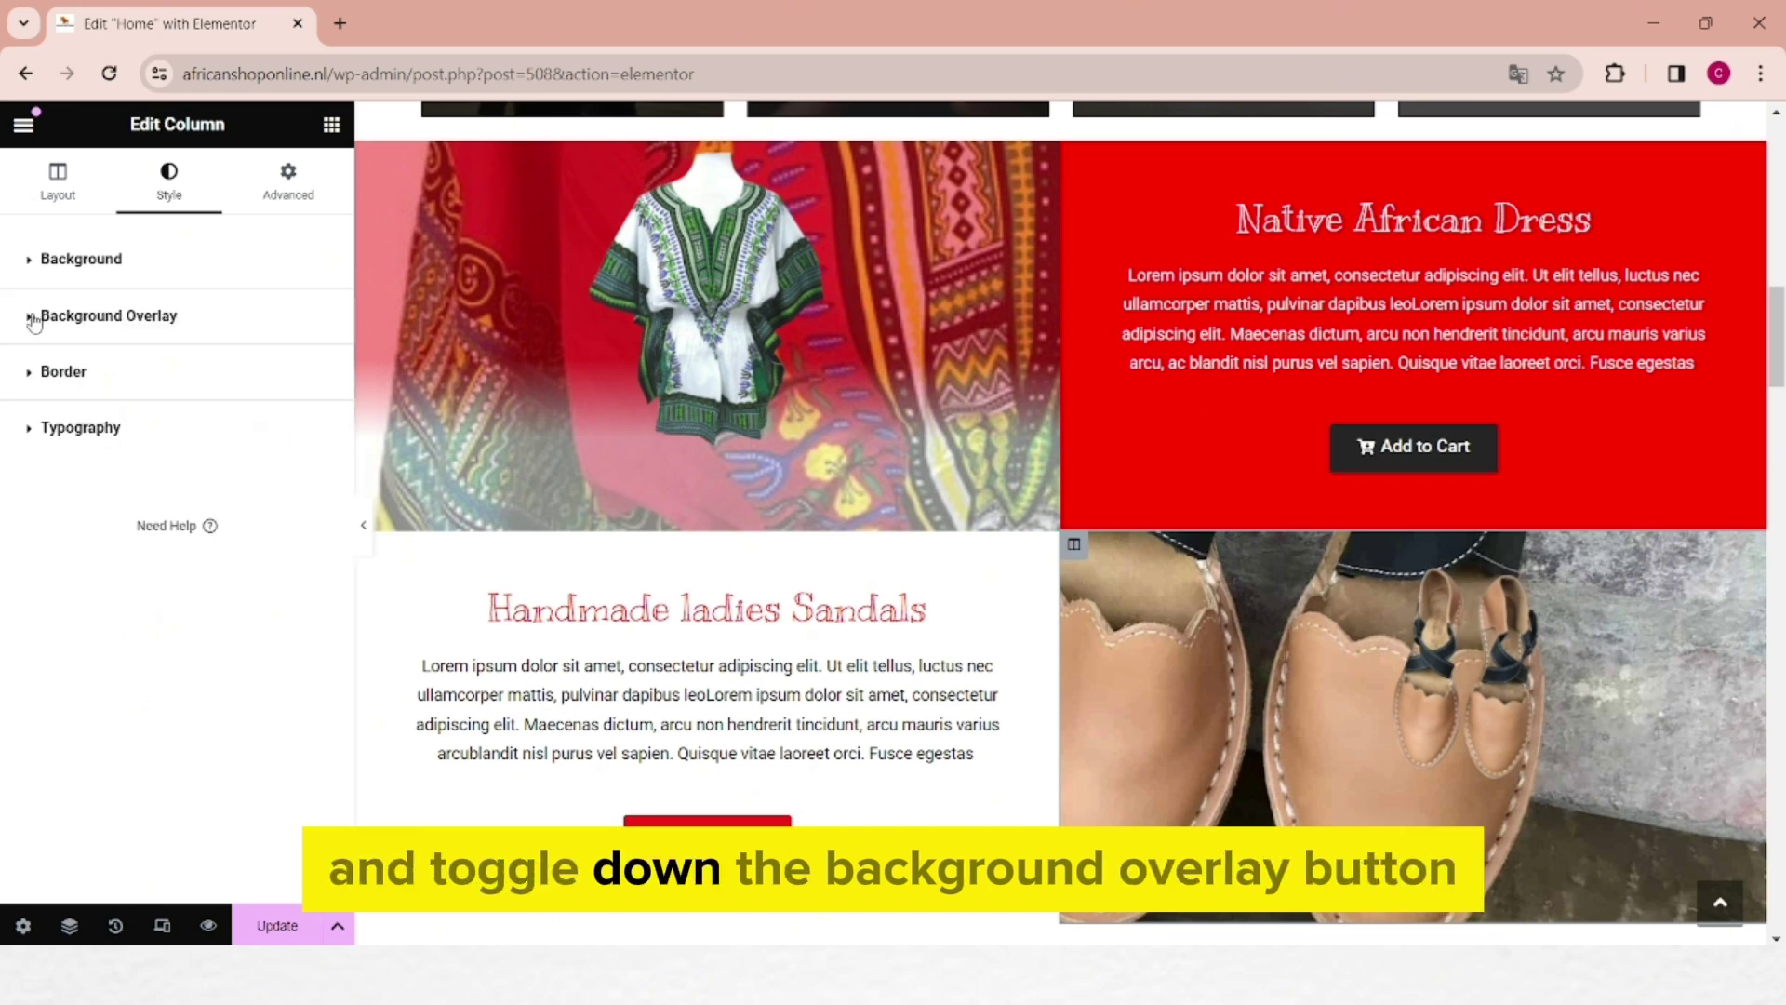
left_click(34, 318)
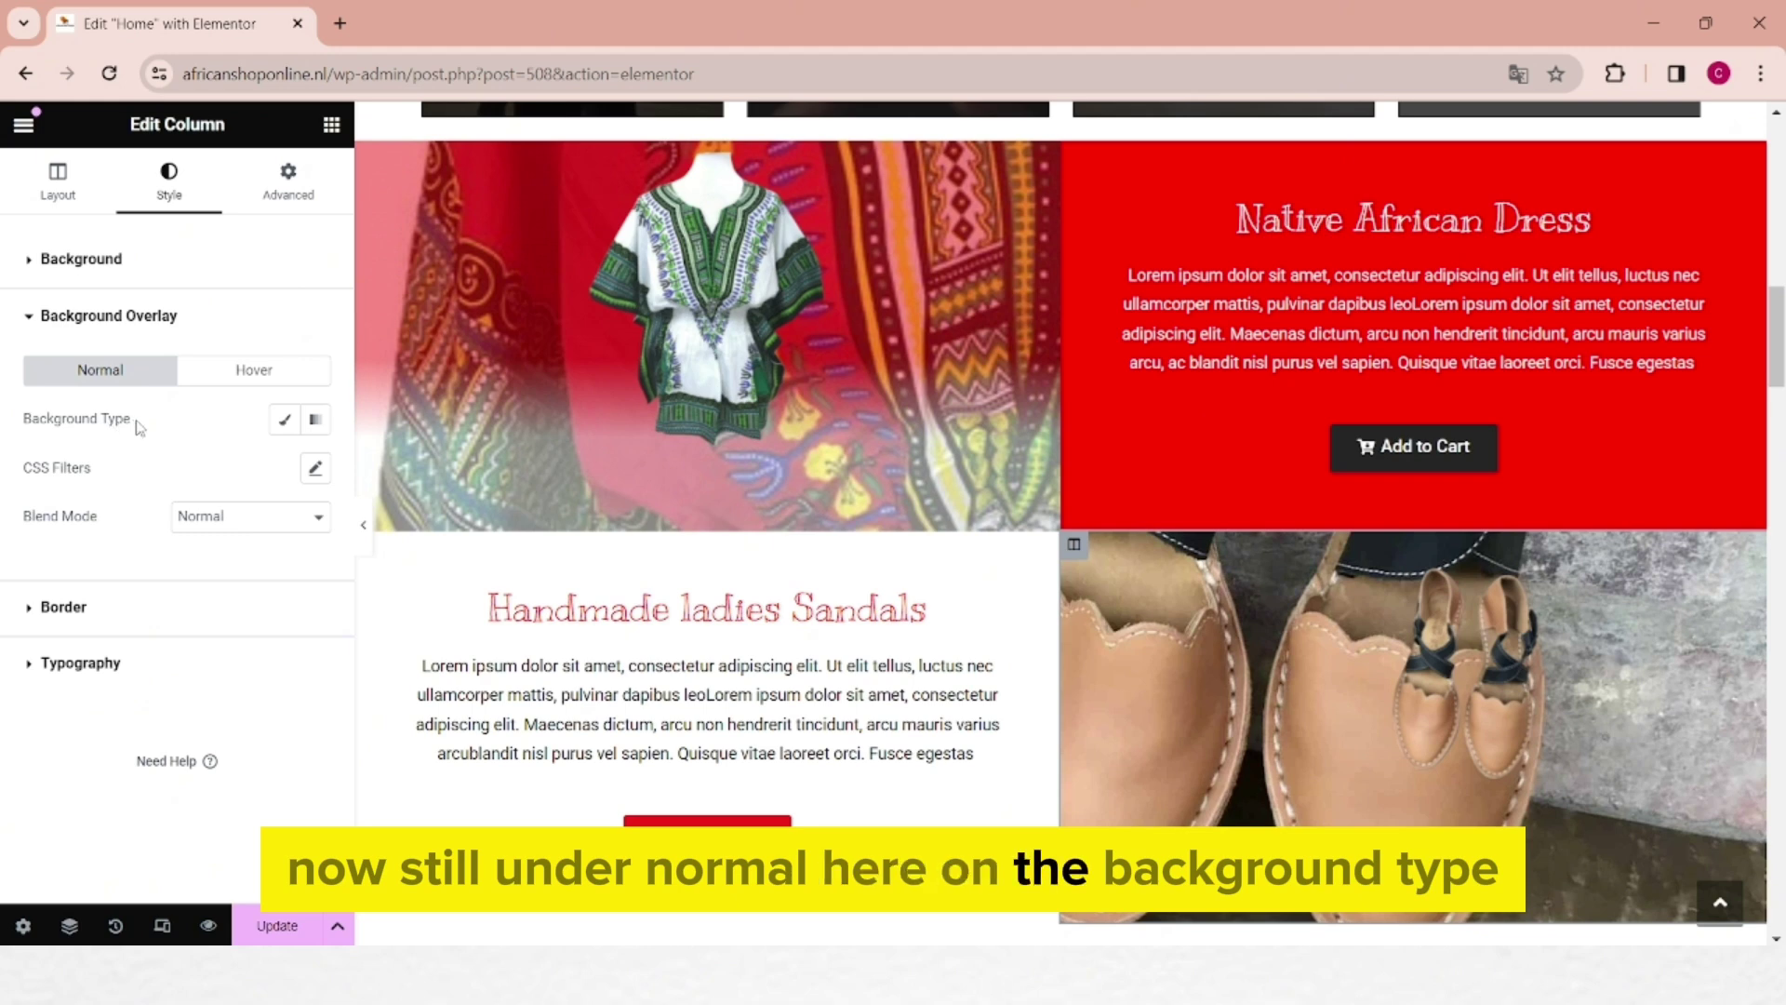
left_click(318, 421)
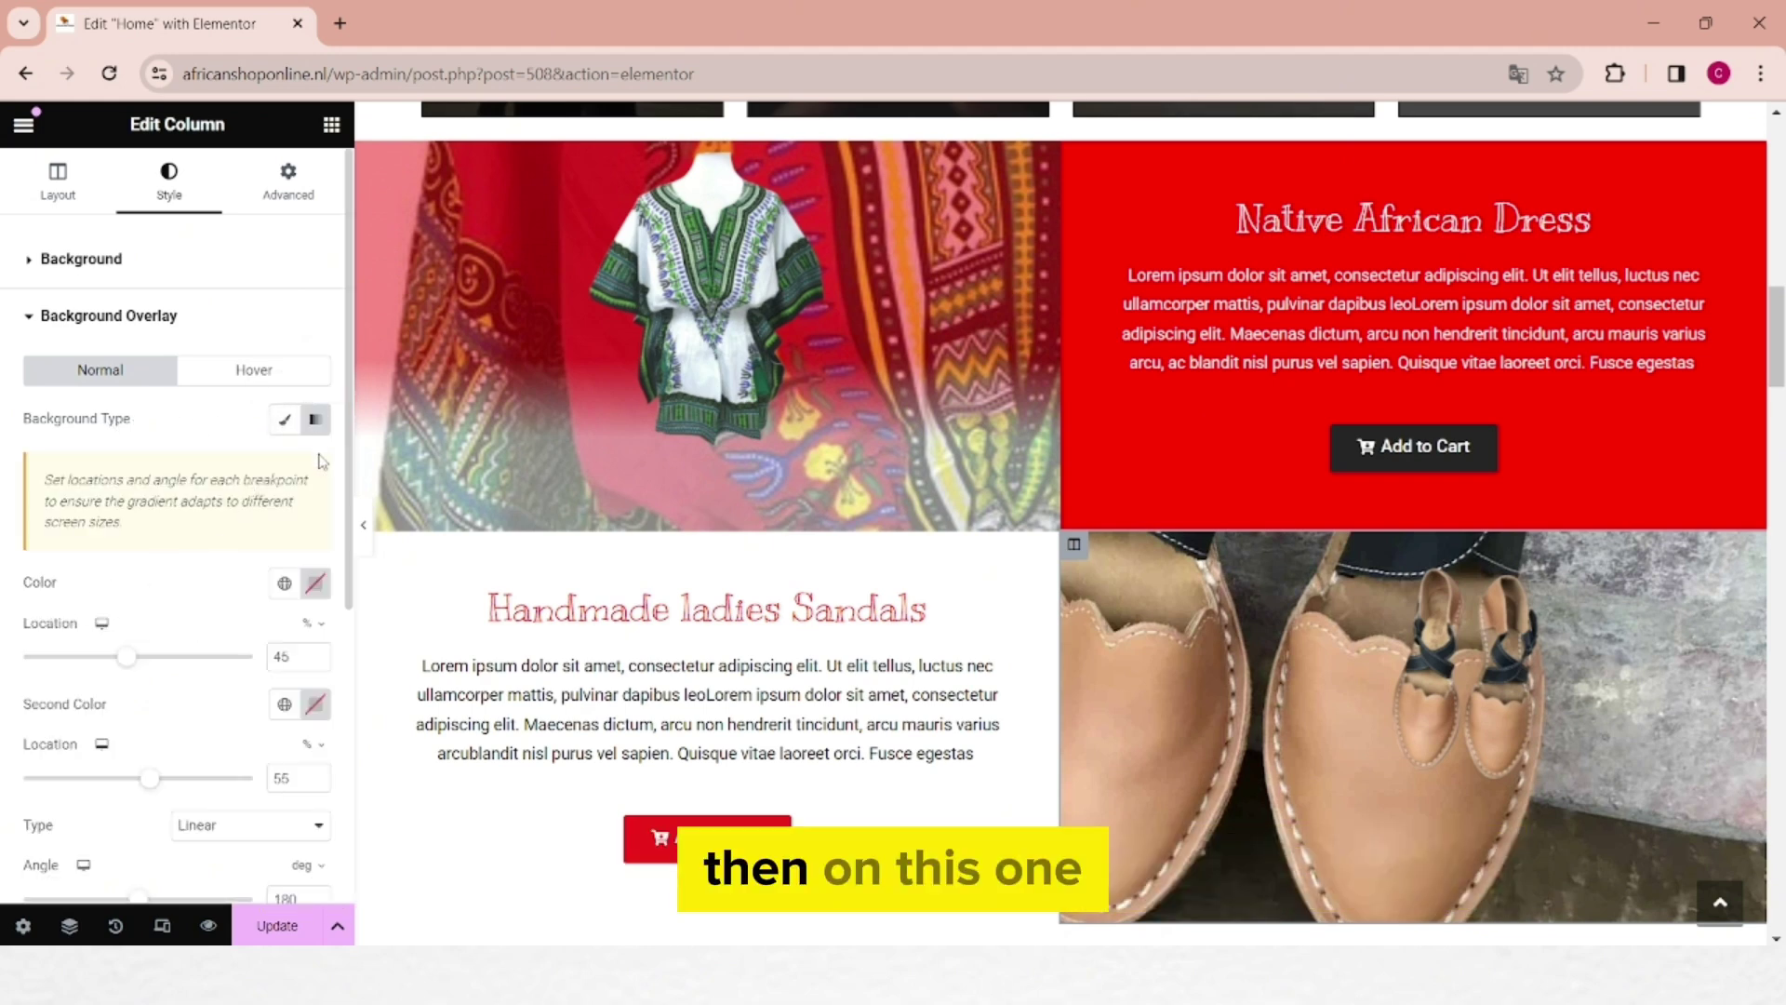
left_click(314, 585)
left_click(391, 351)
left_click_drag(391, 352, 446, 284)
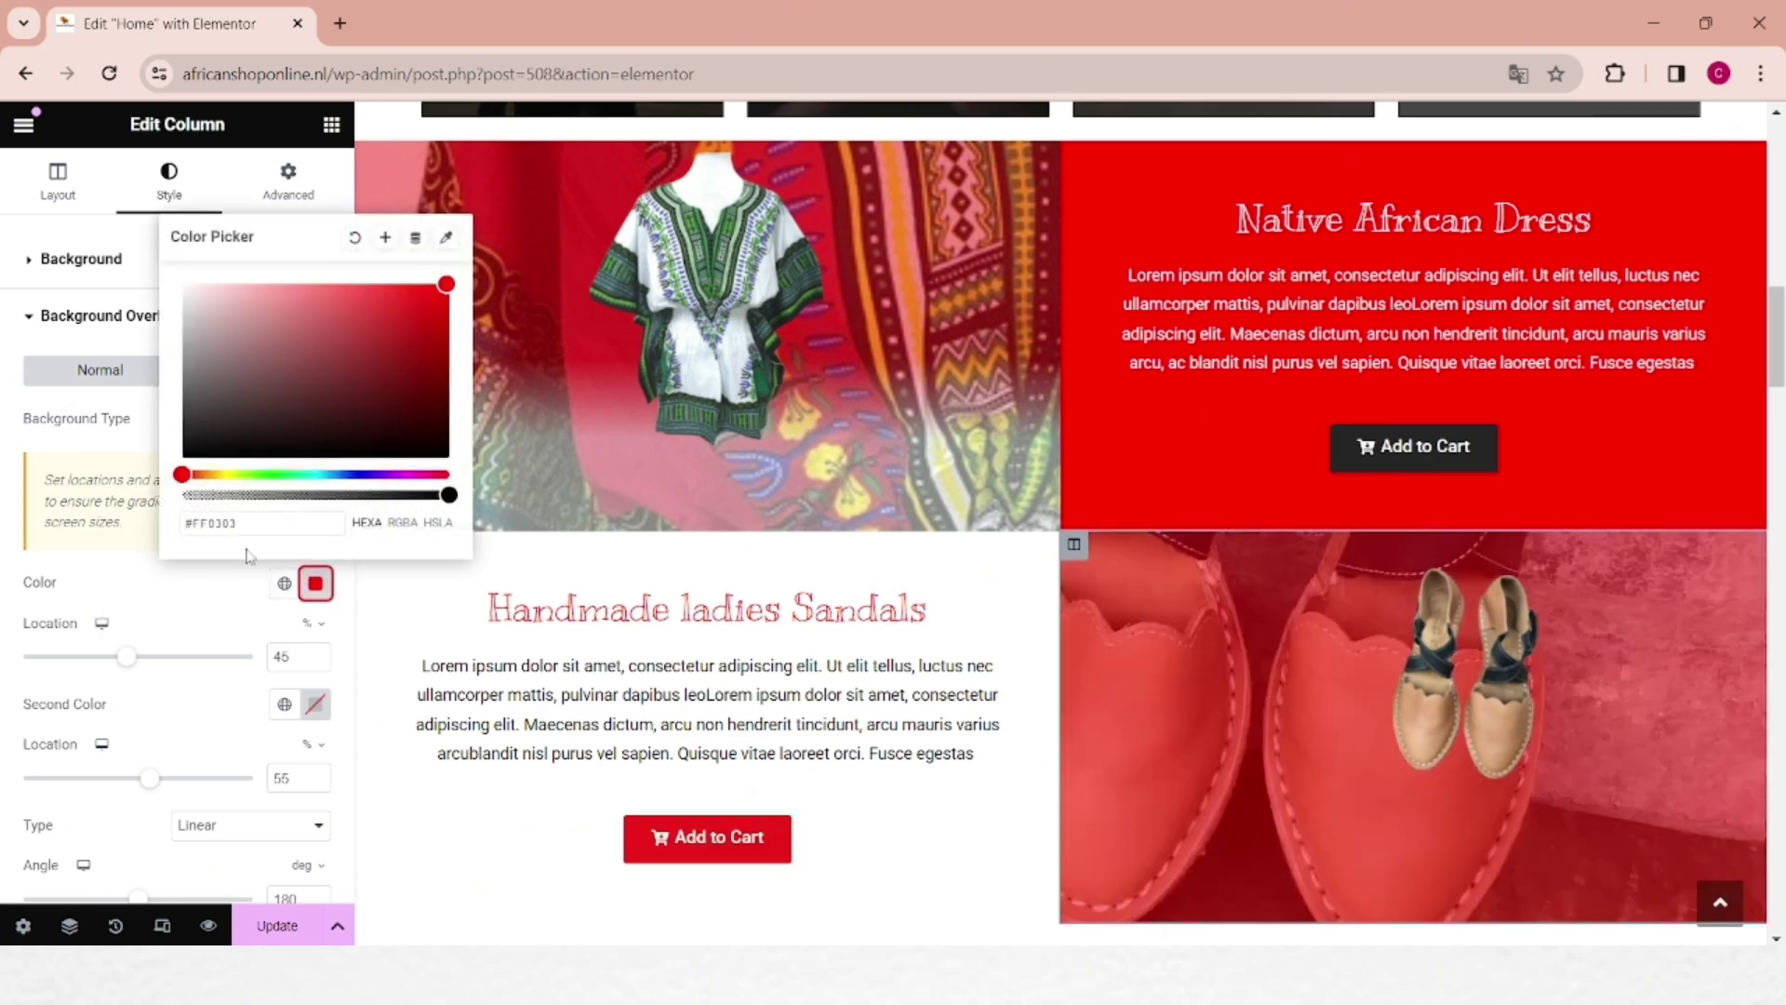
Step: Set the second colour of the sandals column's overlay gradient to black and the first colour's location to 23%
left_click(315, 704)
left_click_drag(316, 582, 172, 584)
left_click(125, 592)
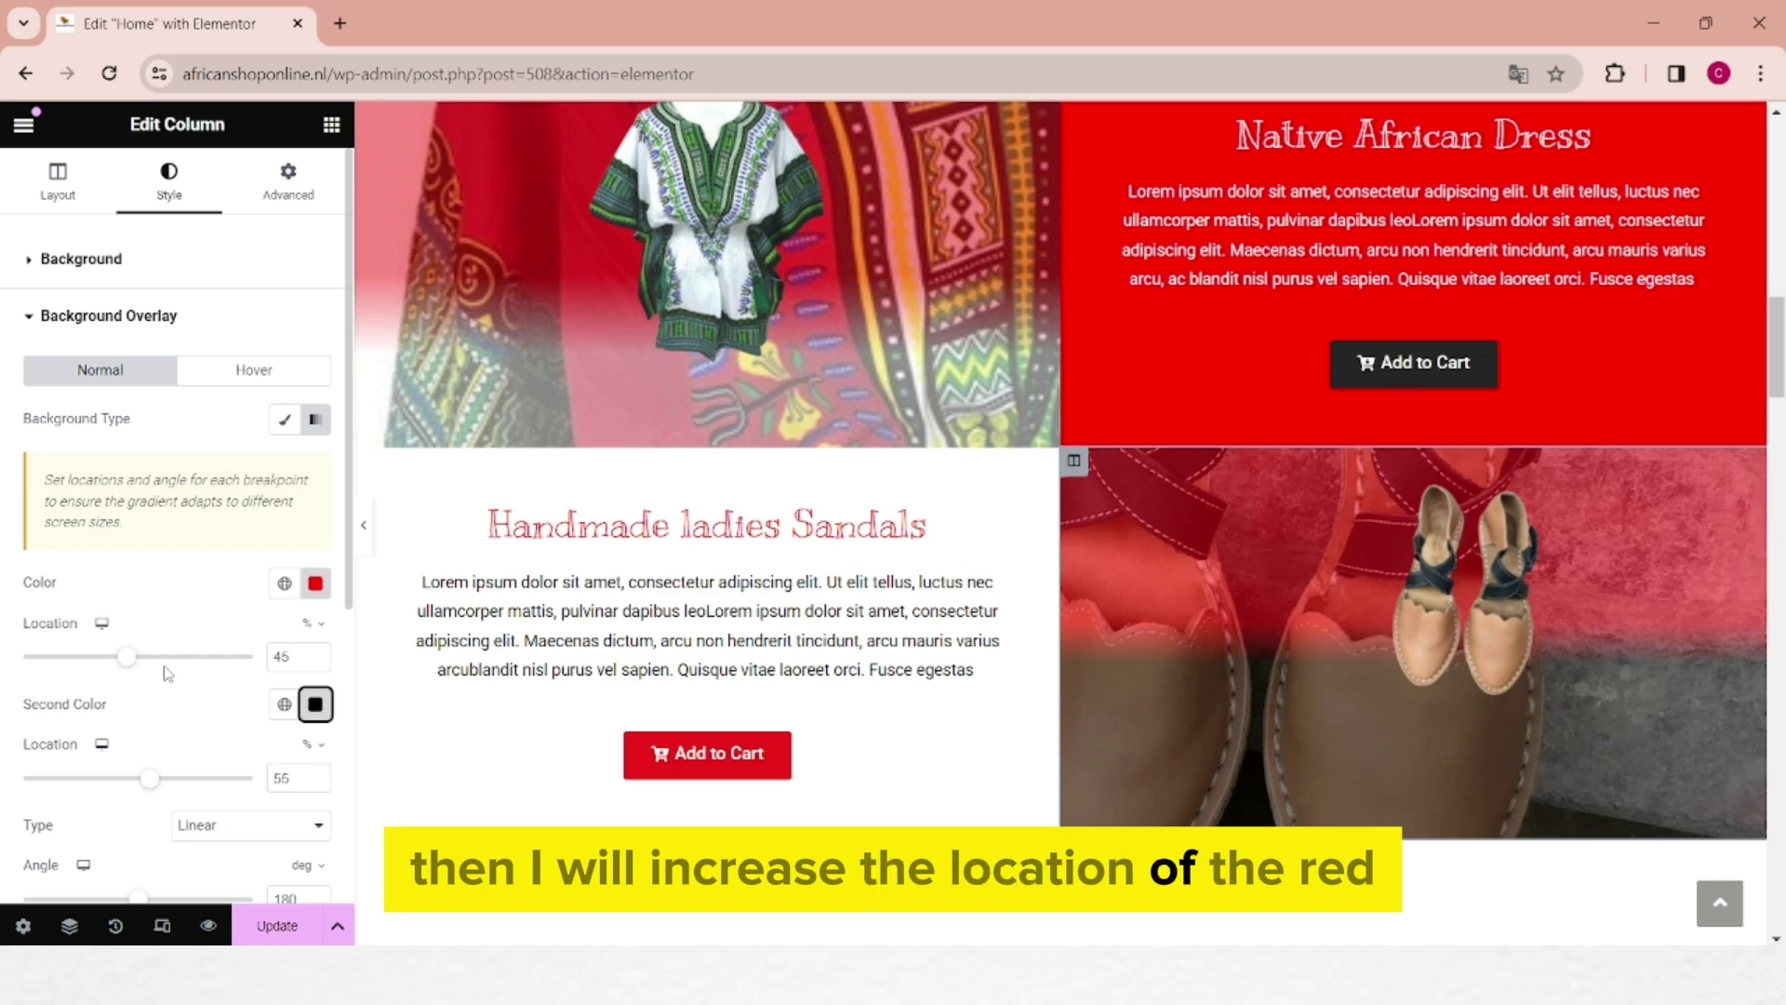
left_click_drag(159, 659, 78, 660)
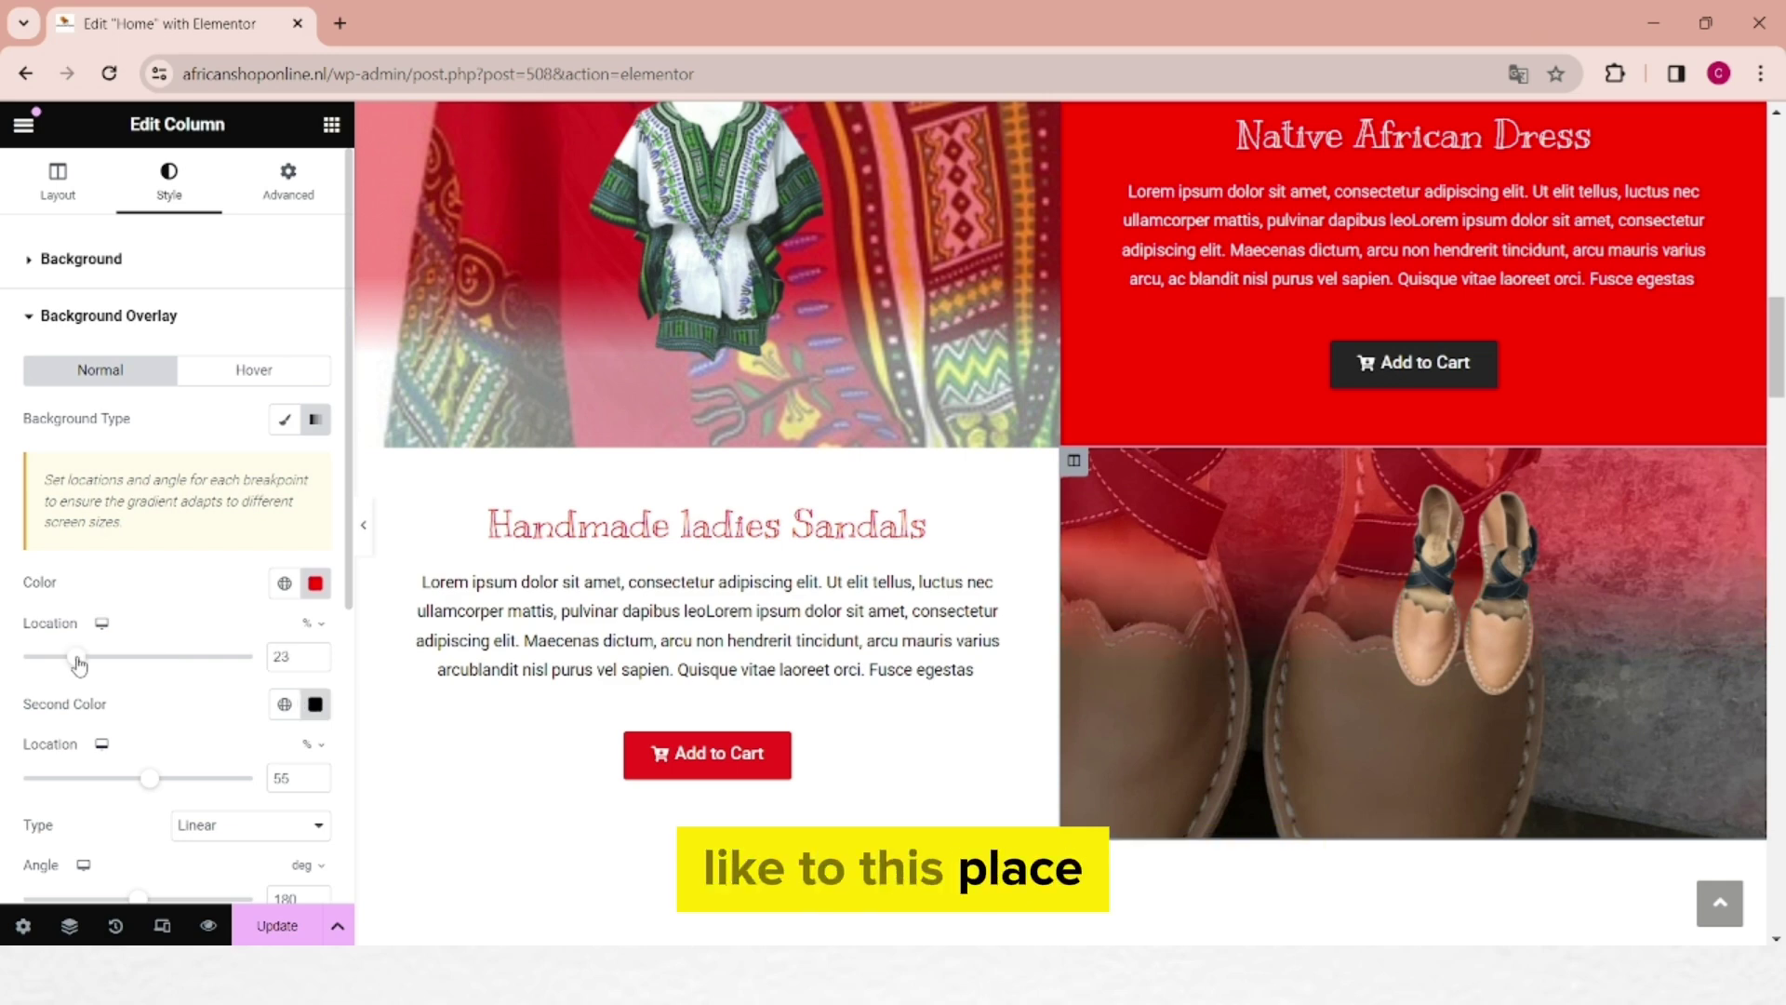